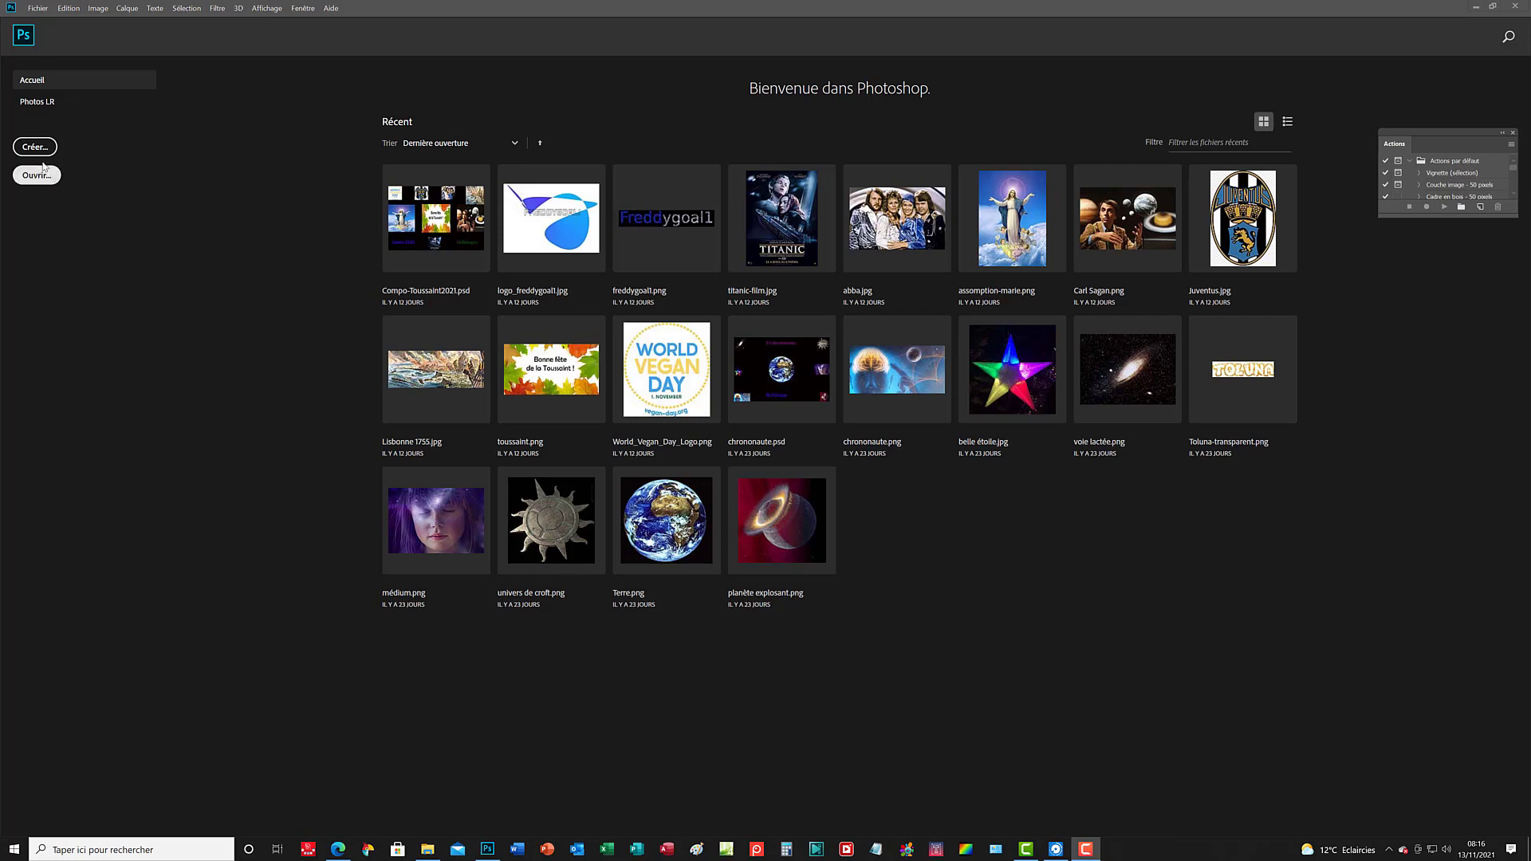
Start a new landscape document 1920 pixels wide and 1080 pixels high at a resolution of 150 pixels per inch.
click(42, 150)
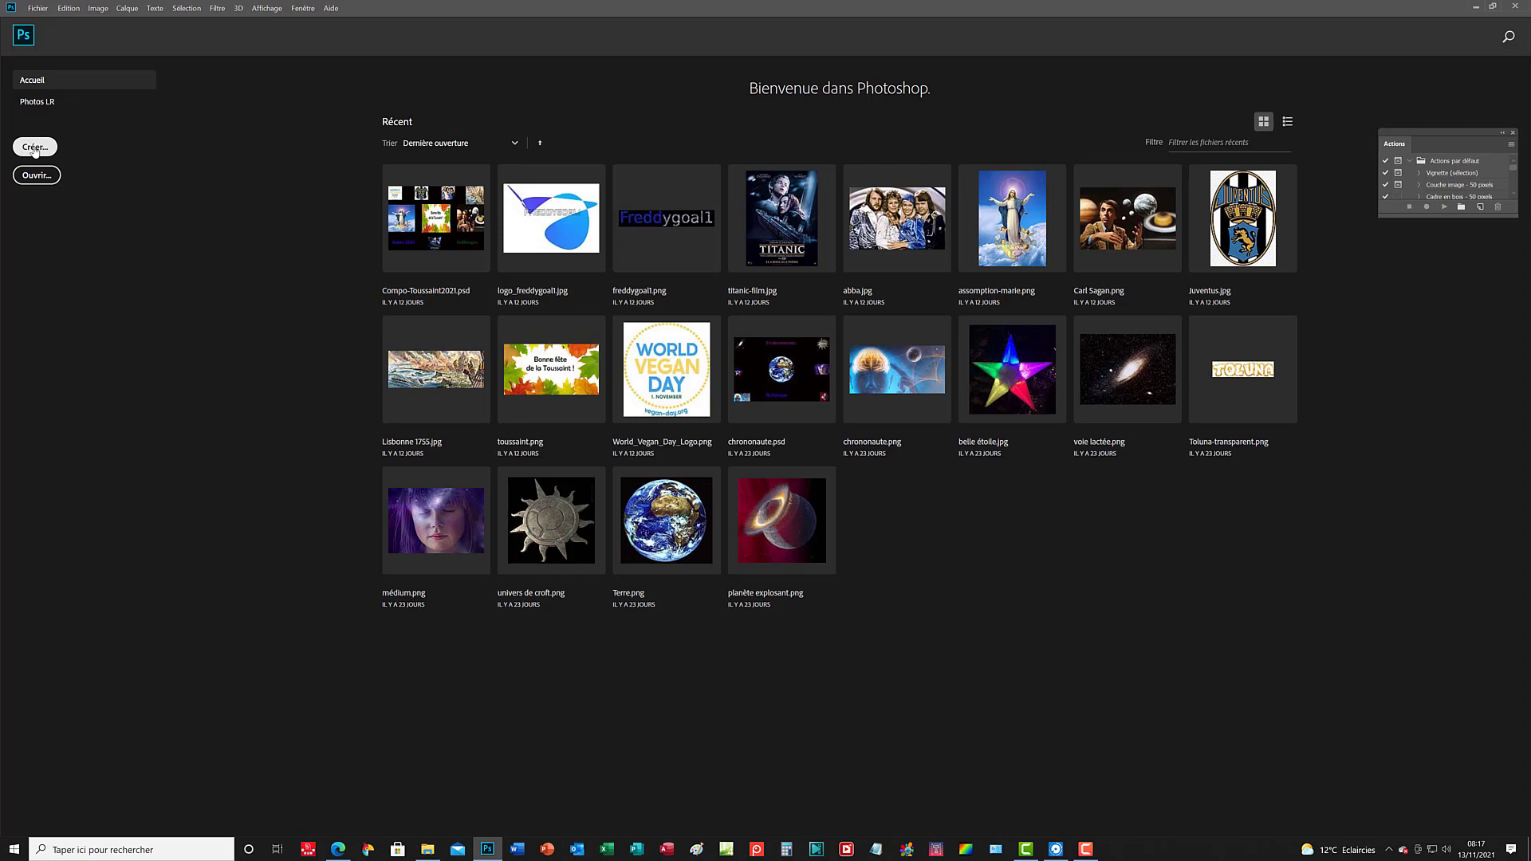
click(34, 148)
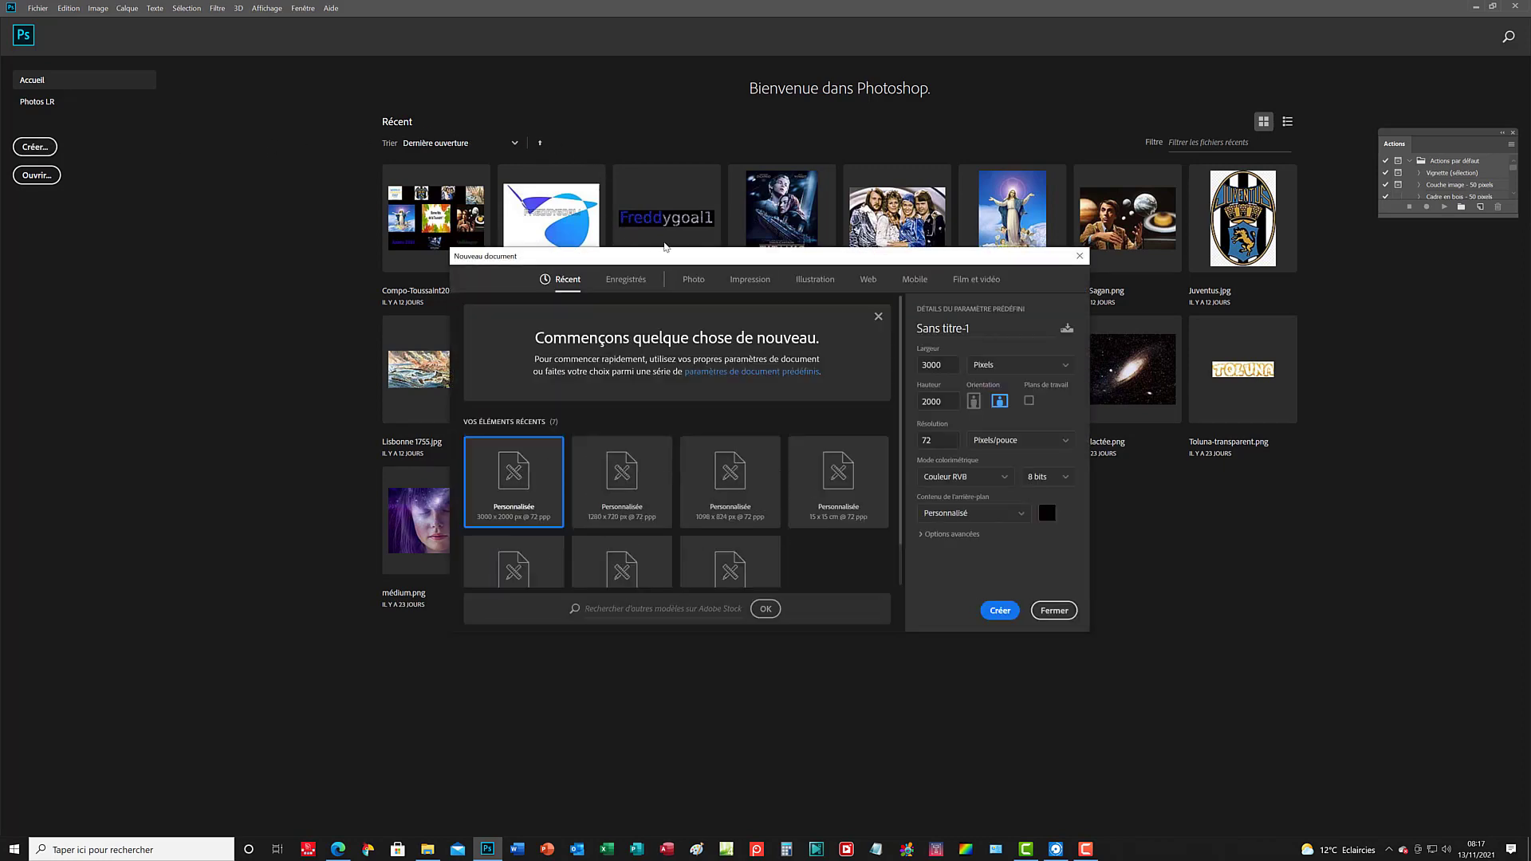
double_click(947, 364)
text(1920)
double_click(951, 403)
text(1080)
click(1000, 408)
double_click(938, 440)
text(150)
Set the custom background colour to near-white #f5efef and create the document.
click(1046, 515)
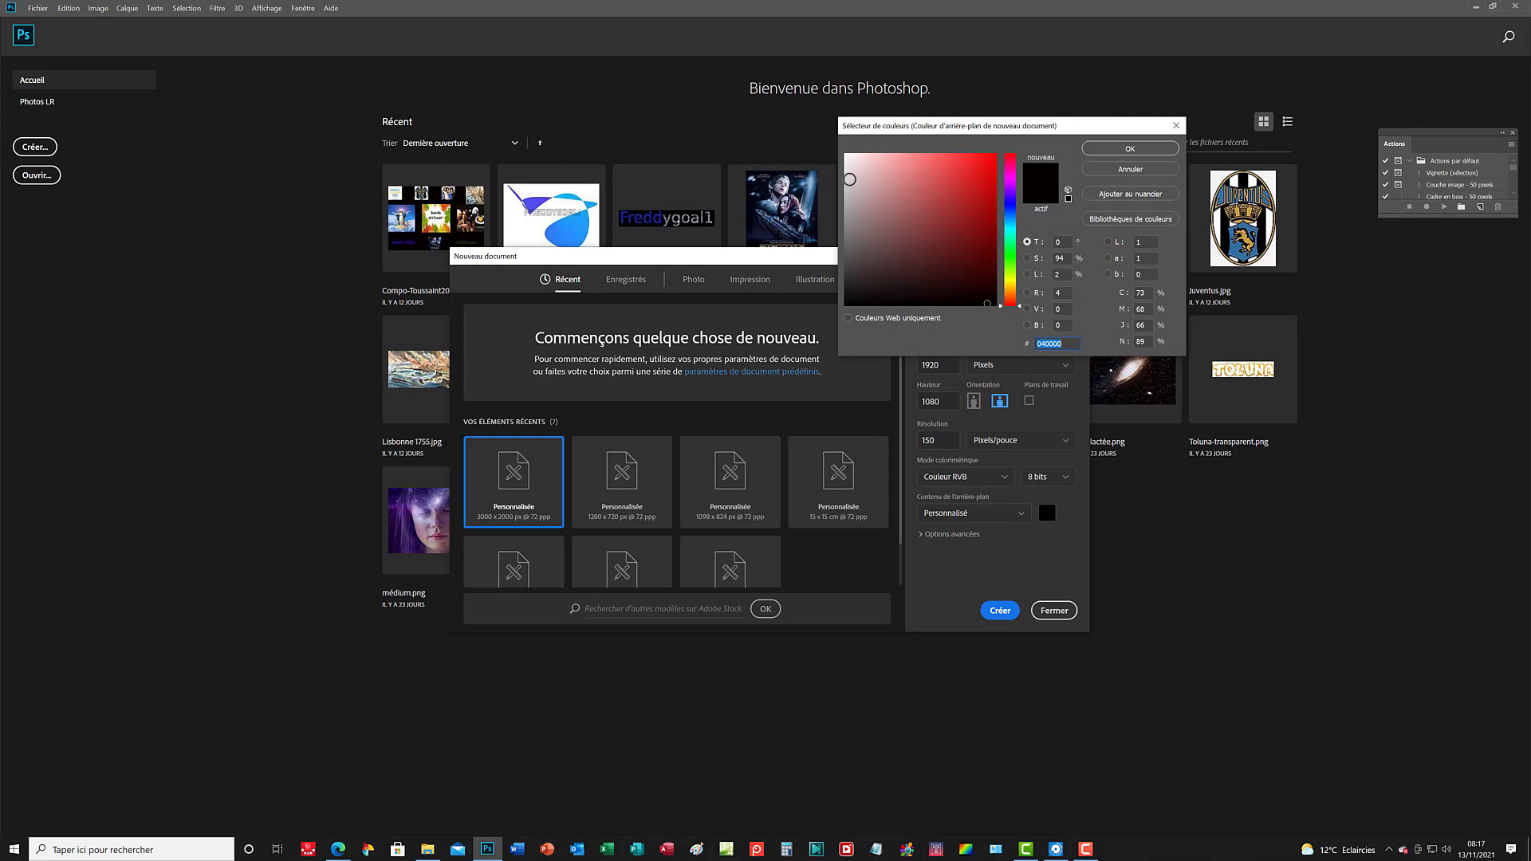
click(848, 159)
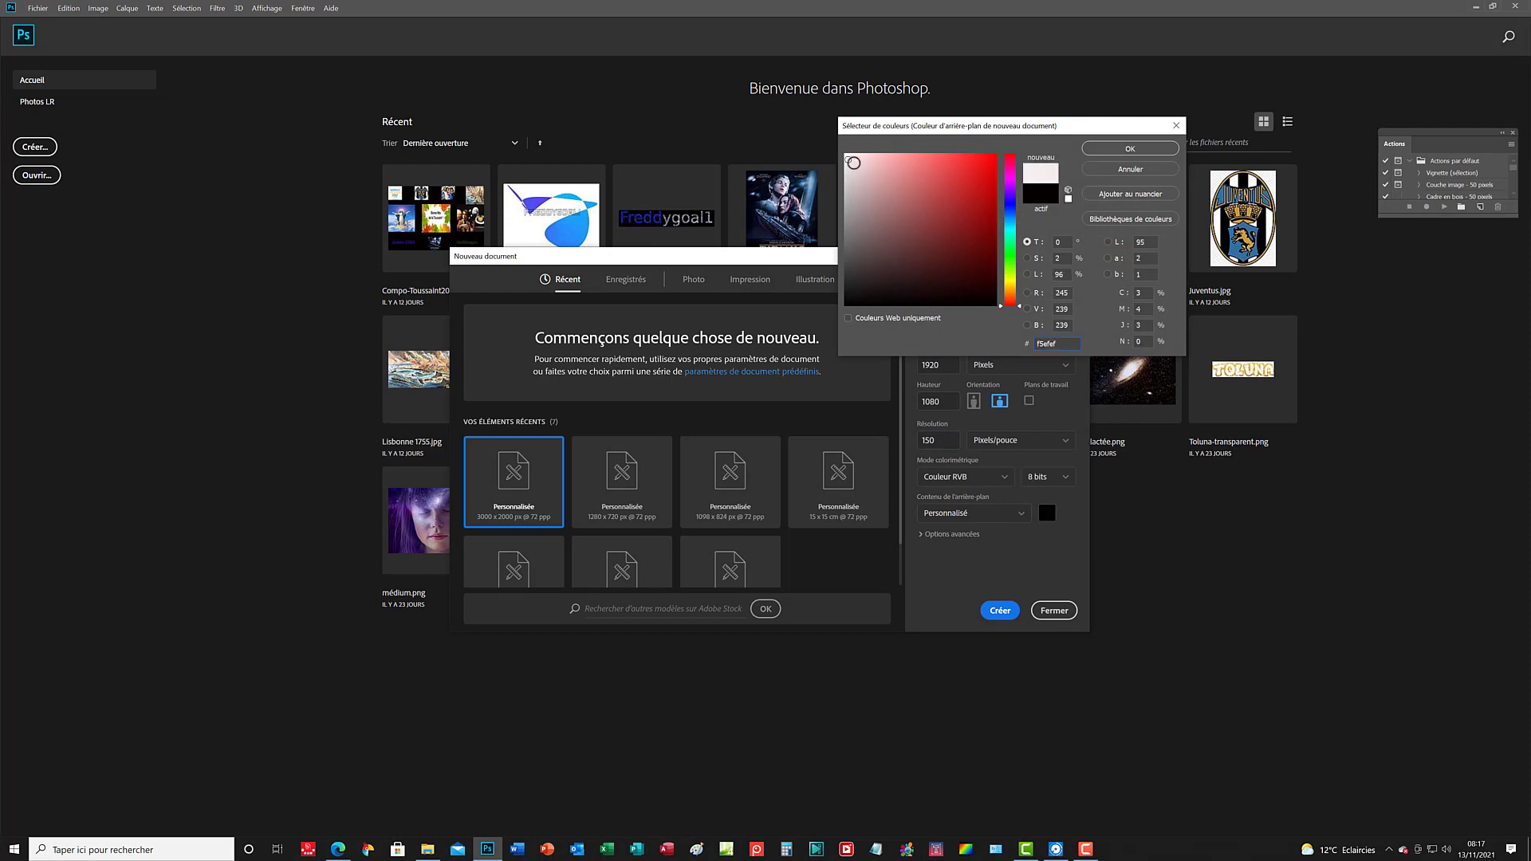
click(1128, 149)
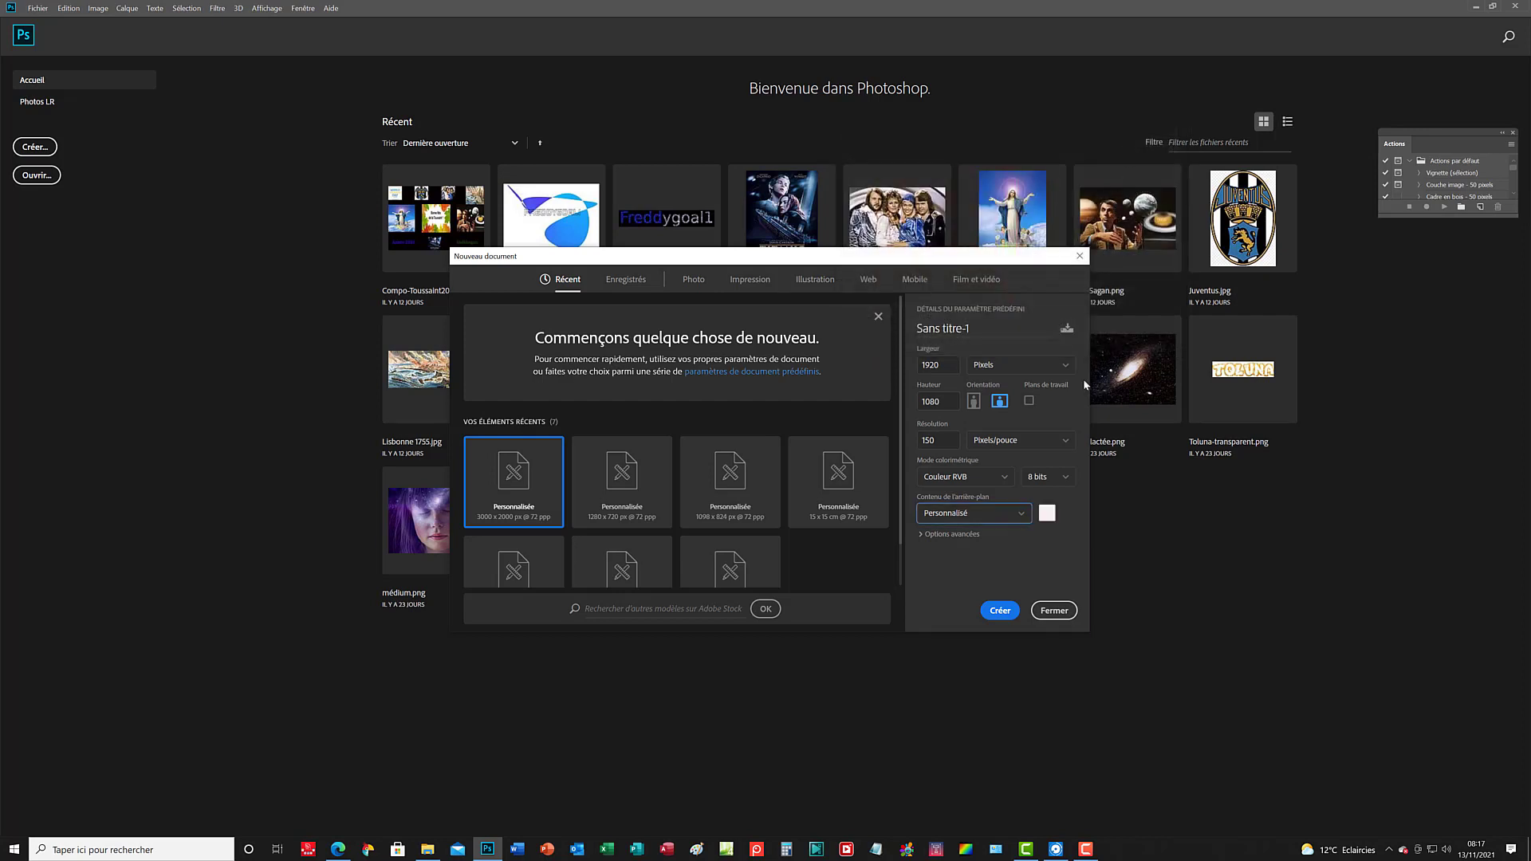
click(1012, 616)
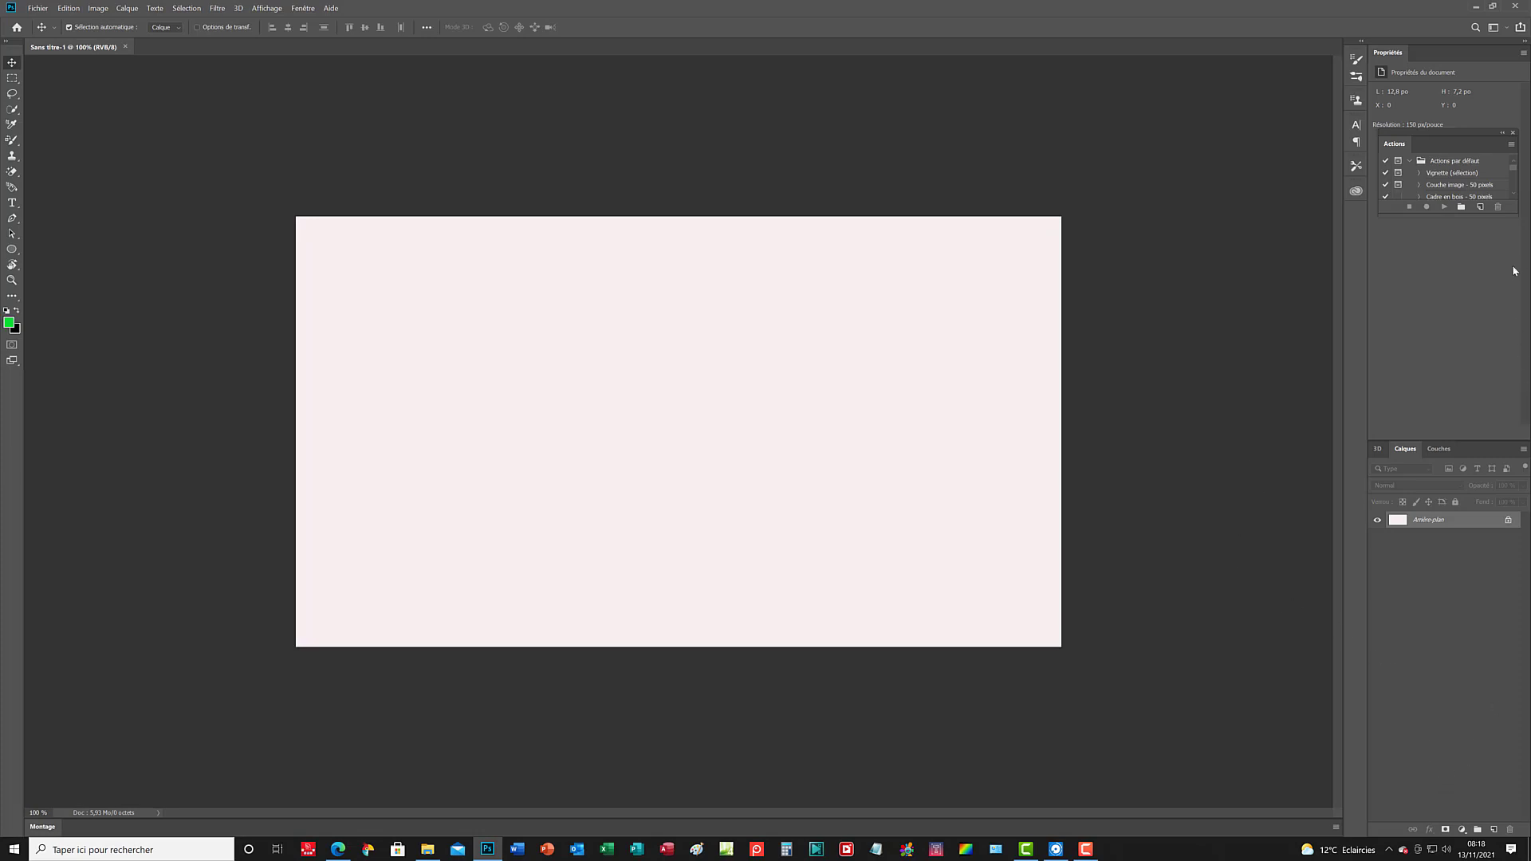
Add a solid colour fill layer above the background with the blue #3d579d.
click(1460, 831)
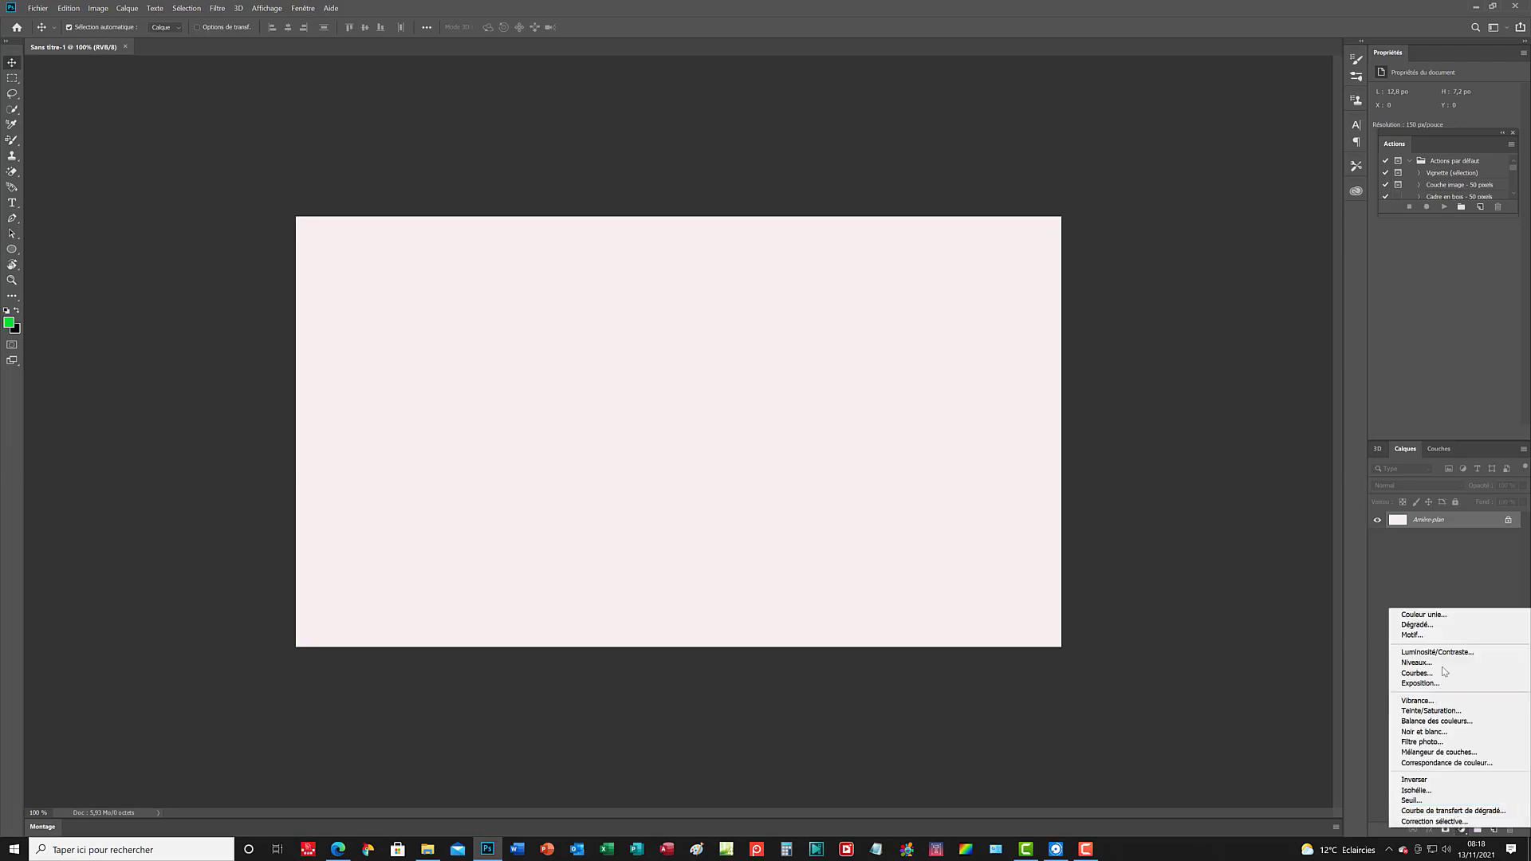
click(1448, 621)
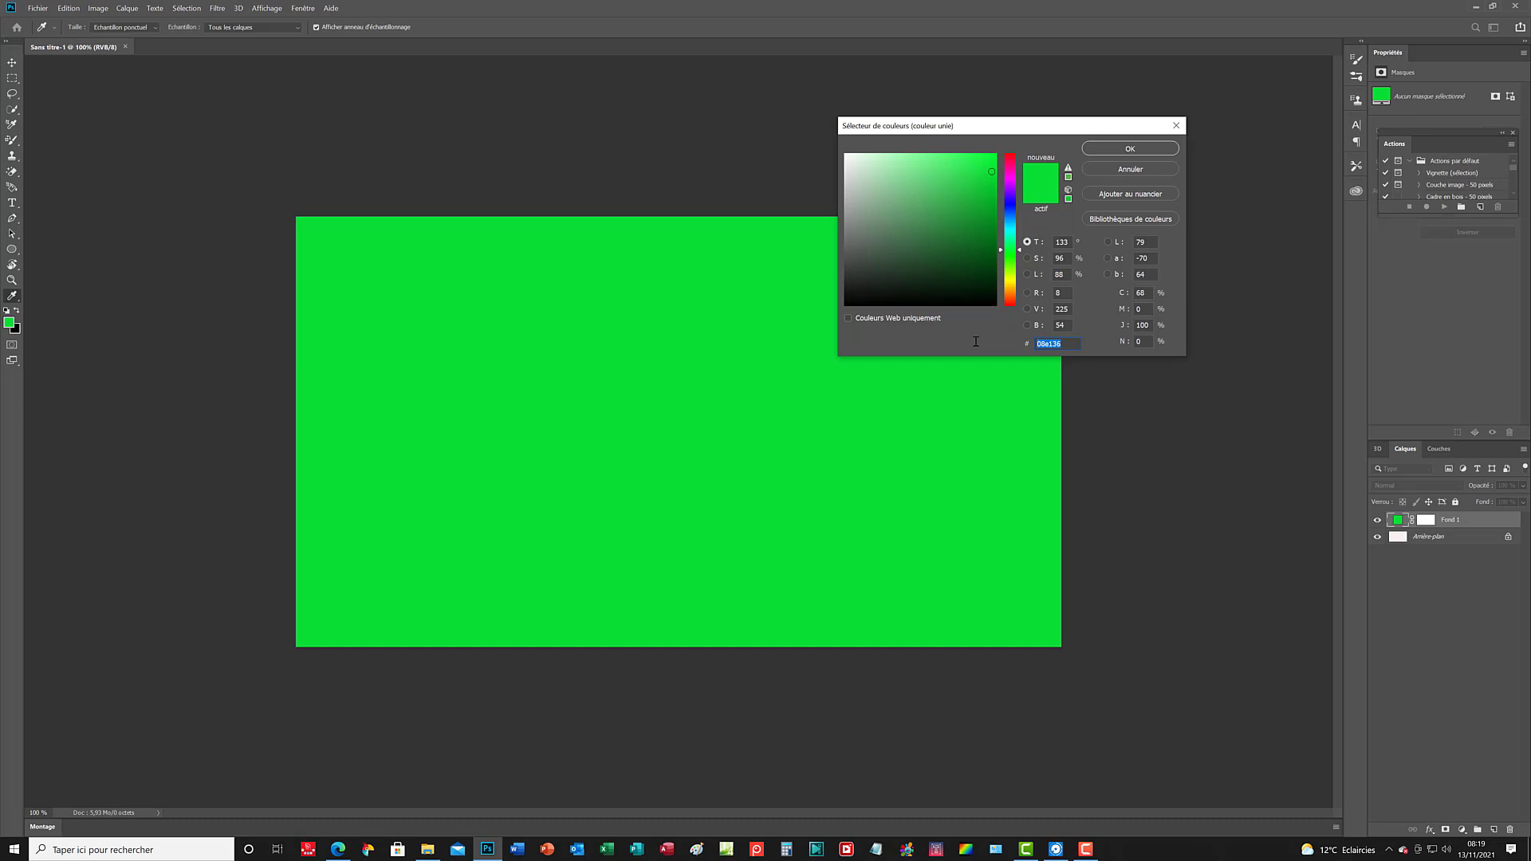
text(3)
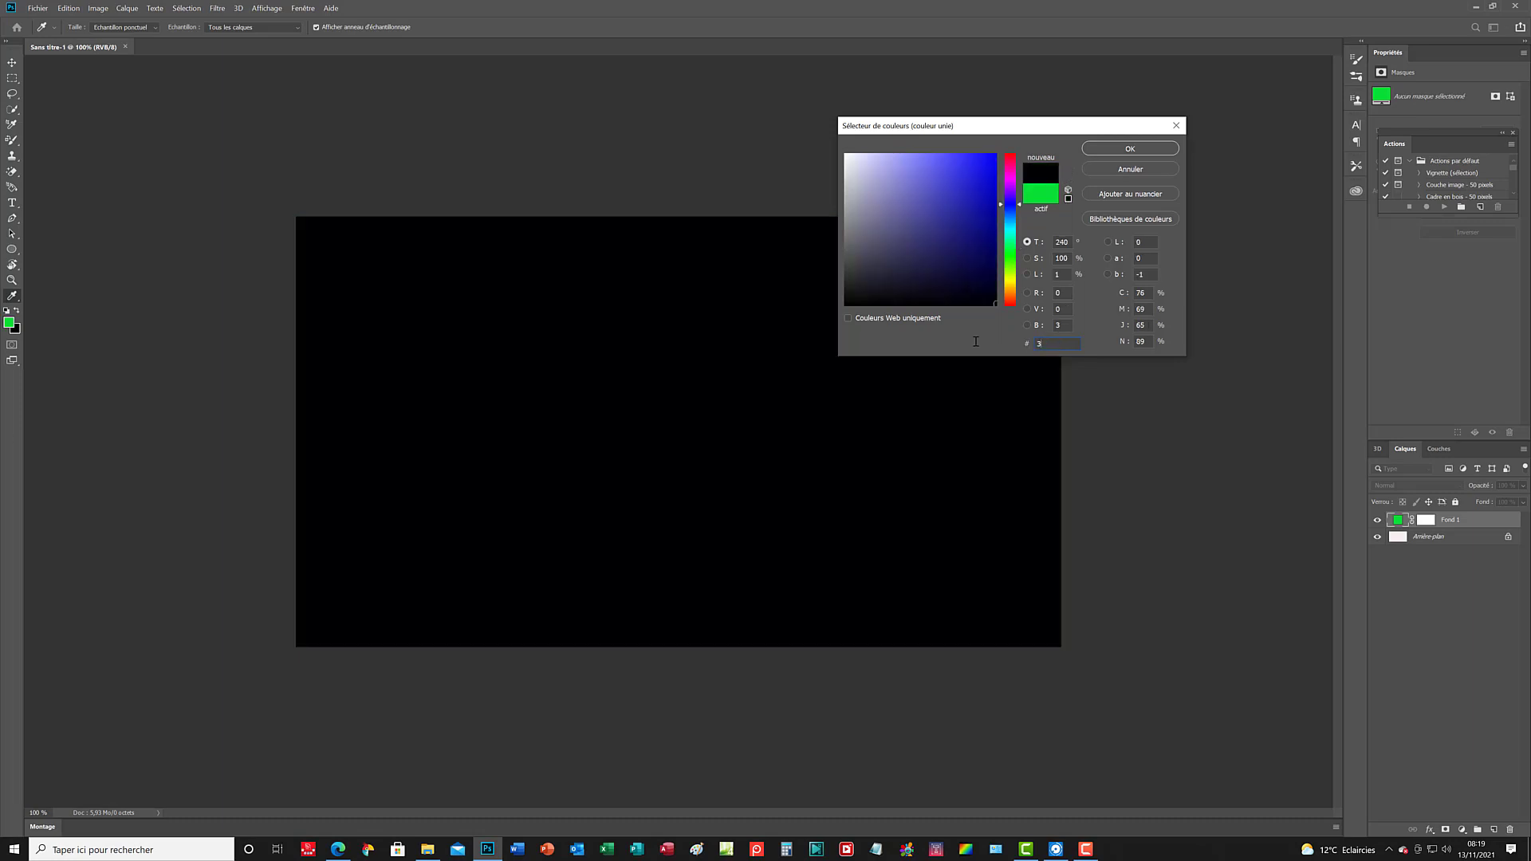
text(d)
text(57)
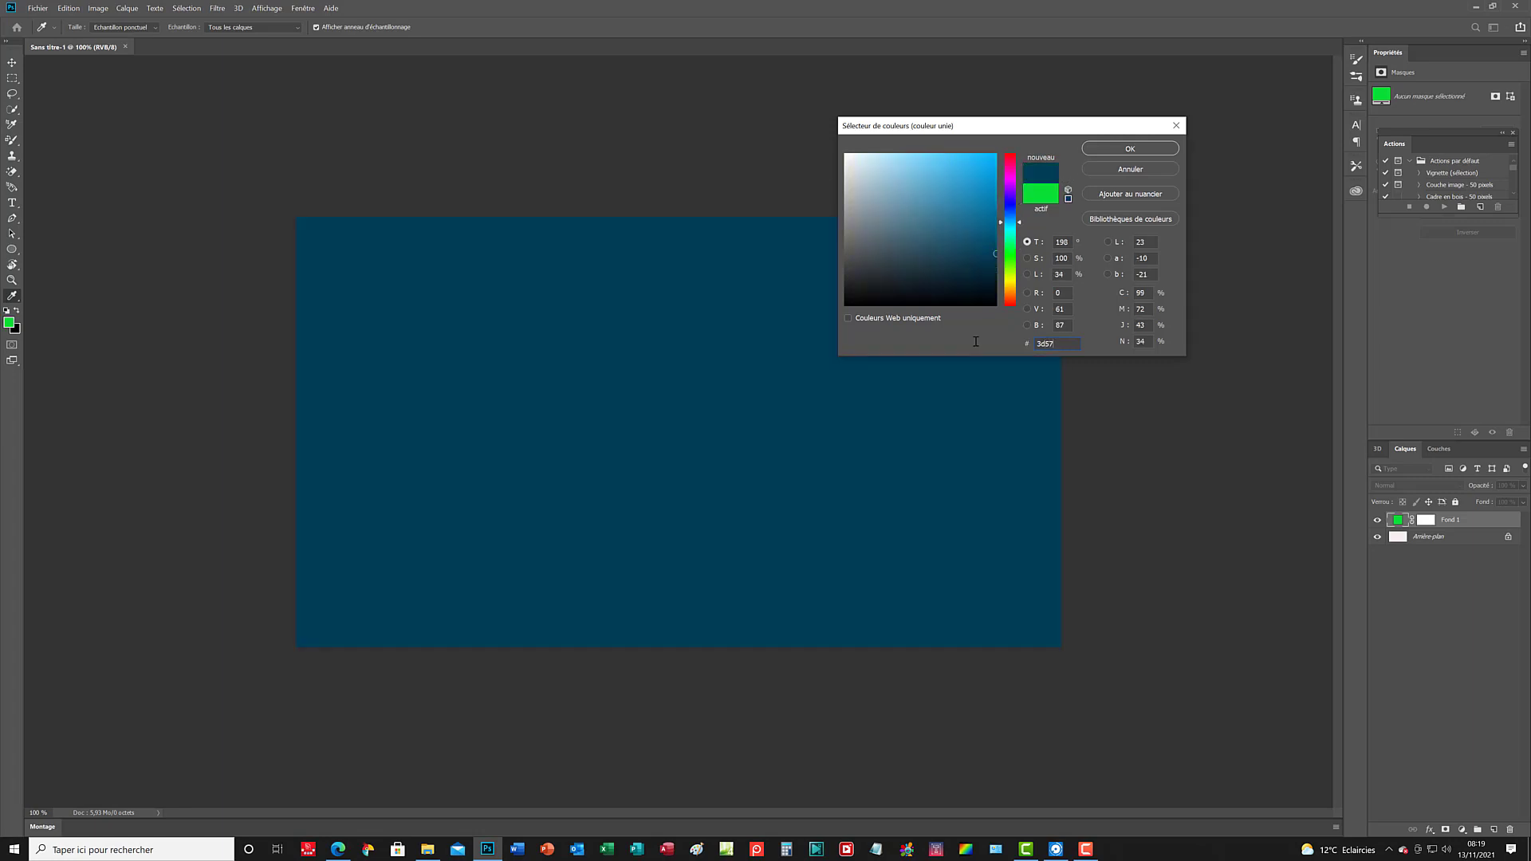
text(9)
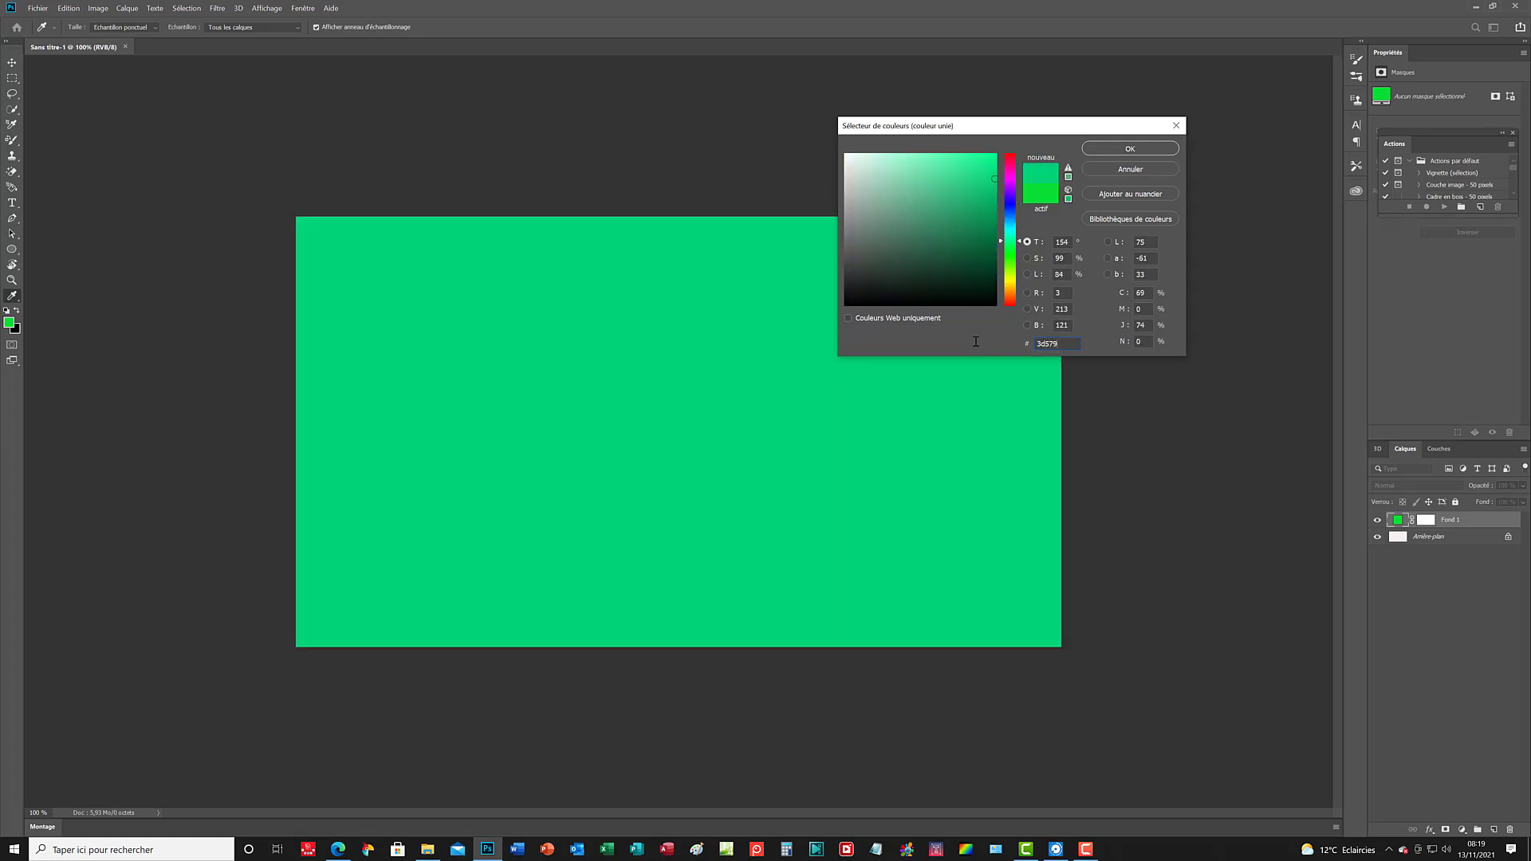
text(d)
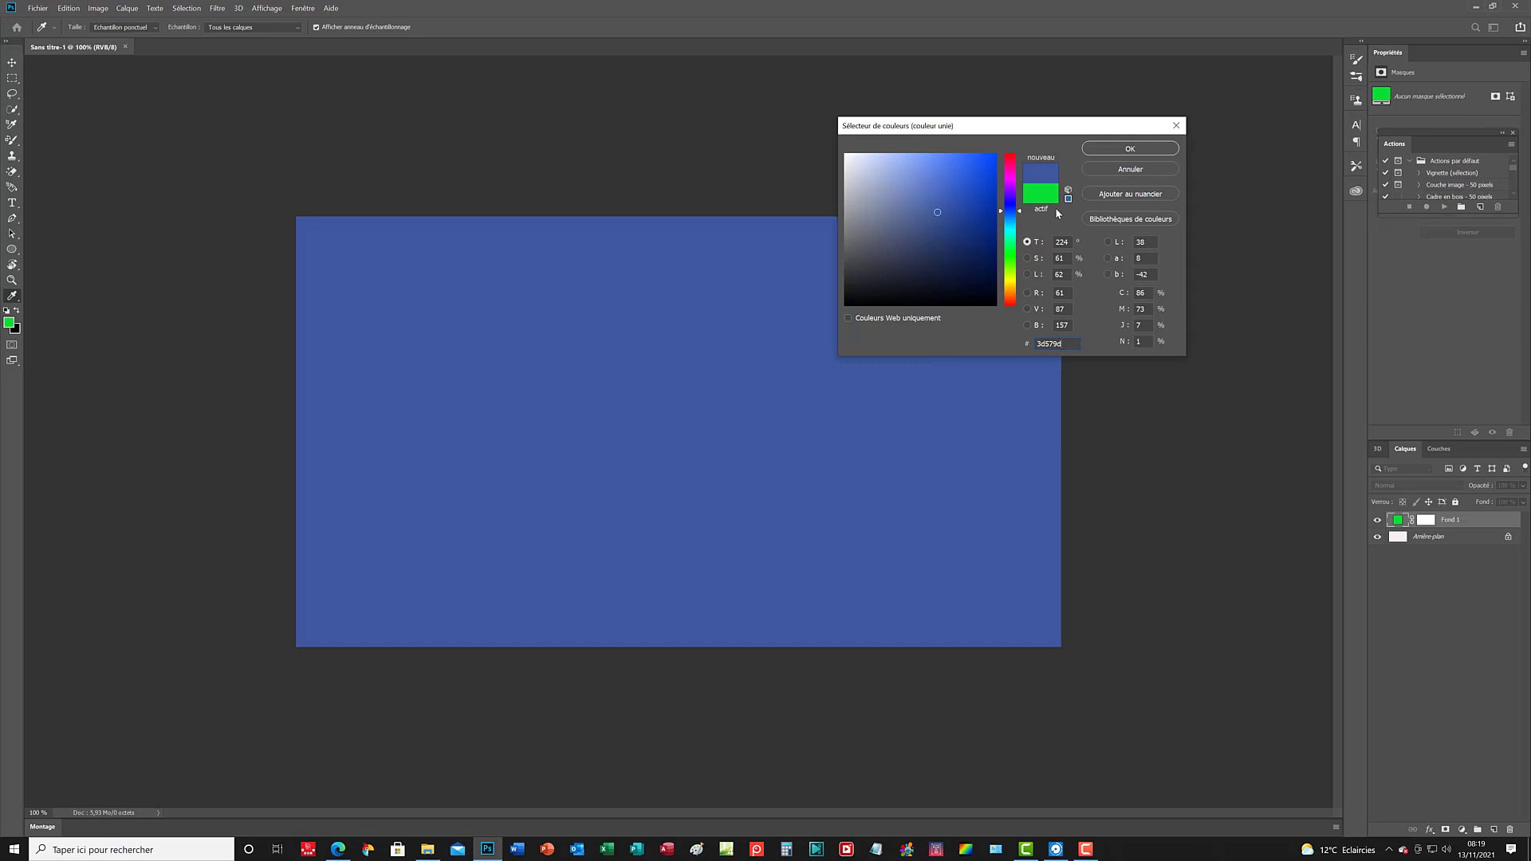
click(1151, 150)
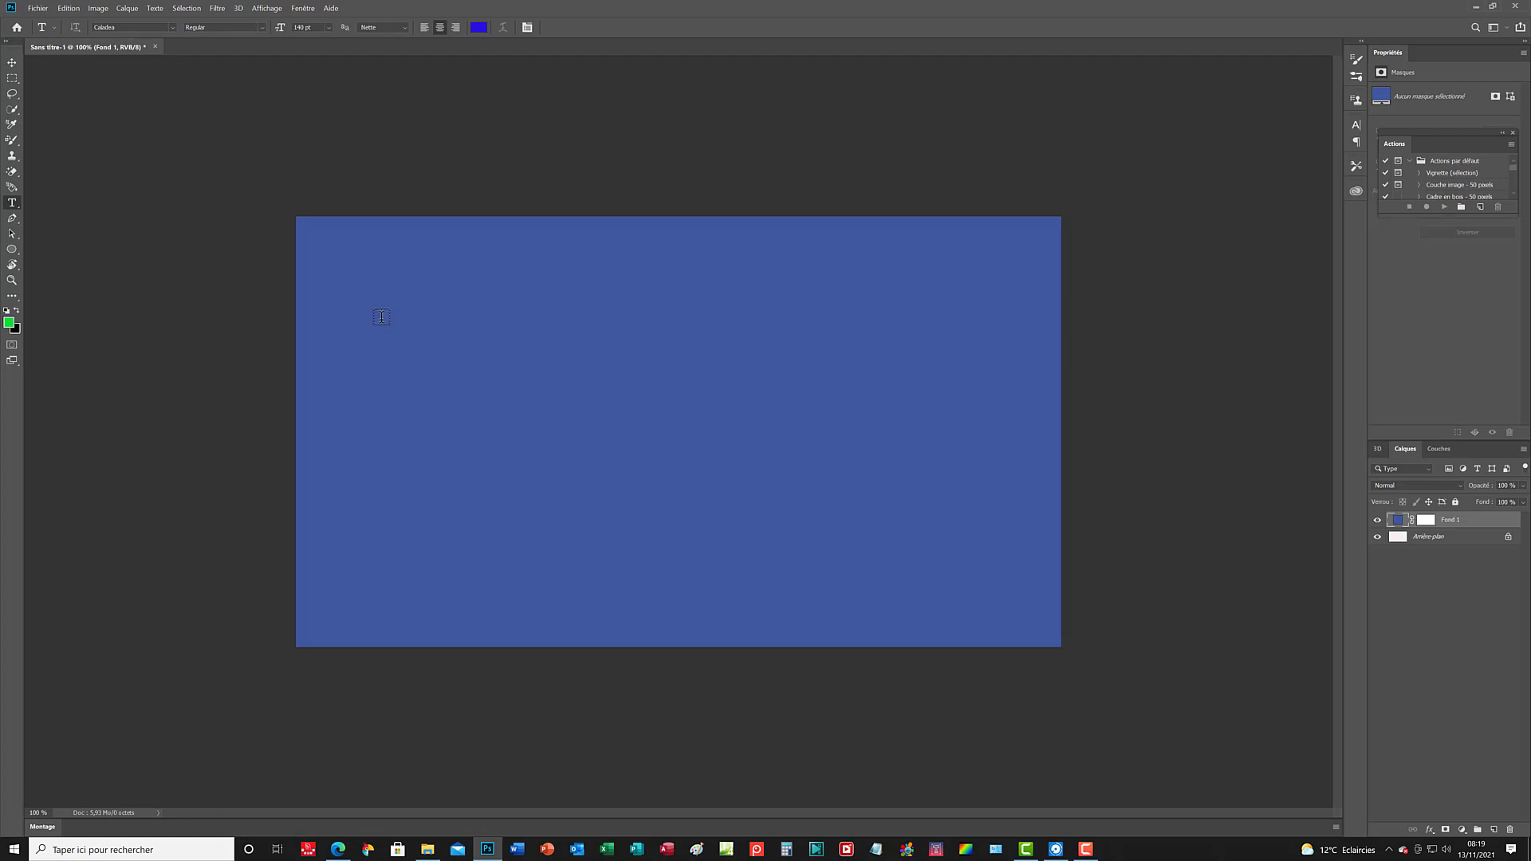
Add the letter F as text near the canvas's left edge and set its font to Copperplate Gothic Bold.
click(336, 378)
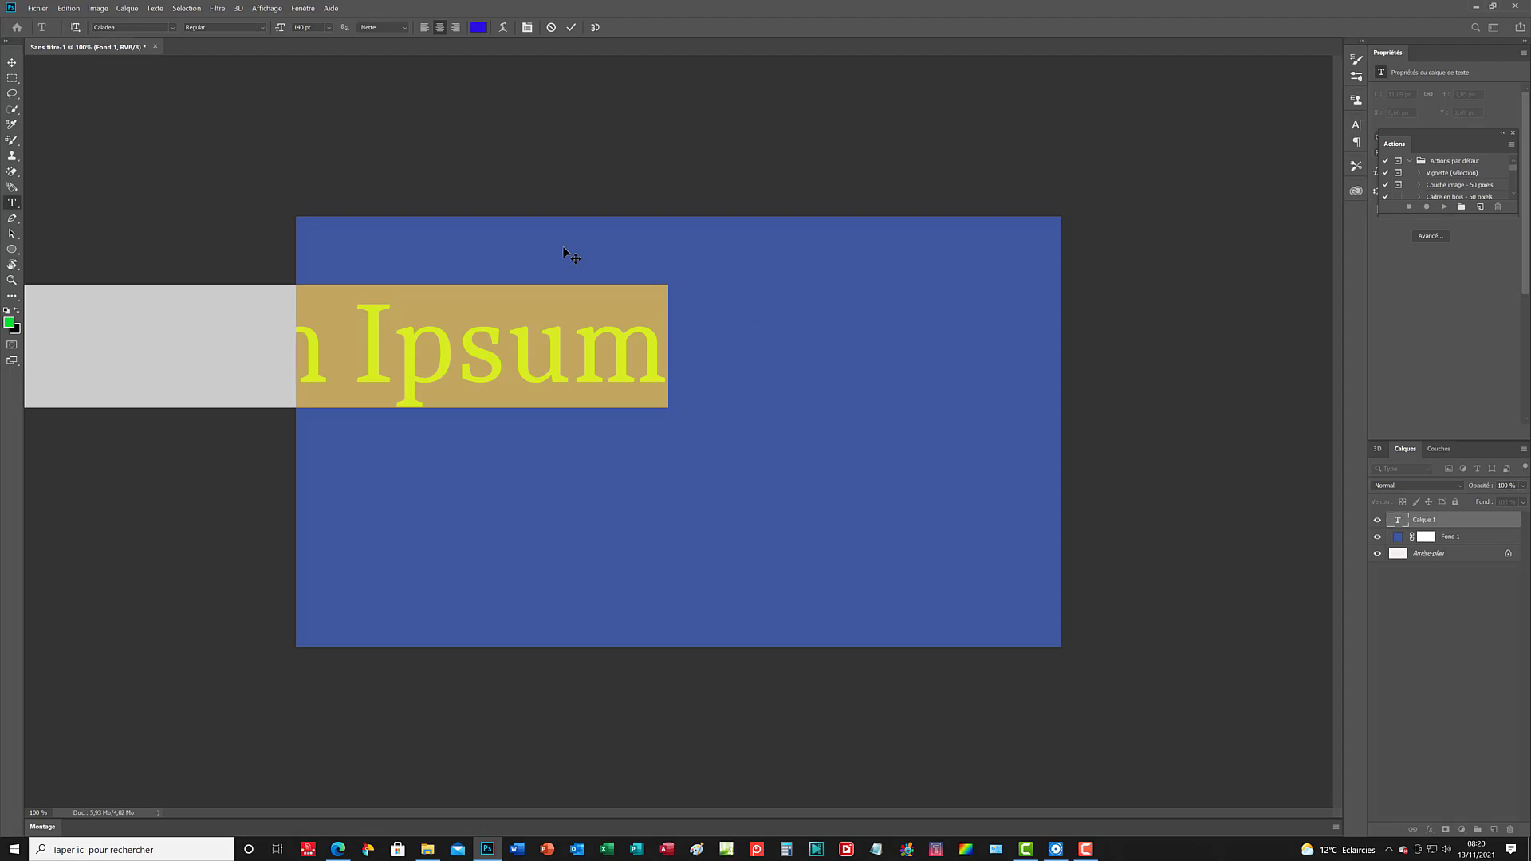
text(F)
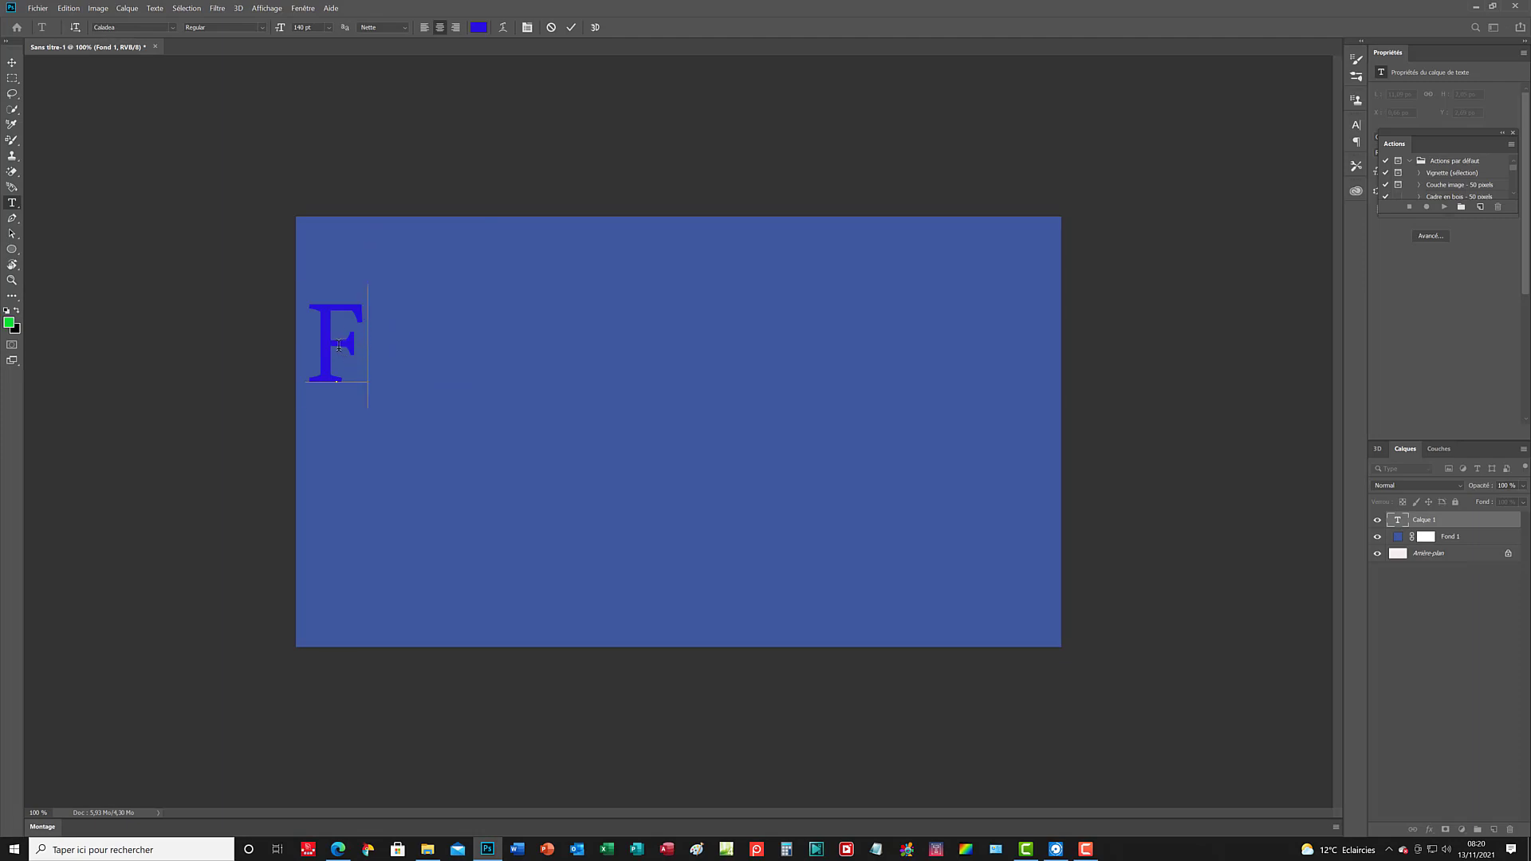
double_click(339, 346)
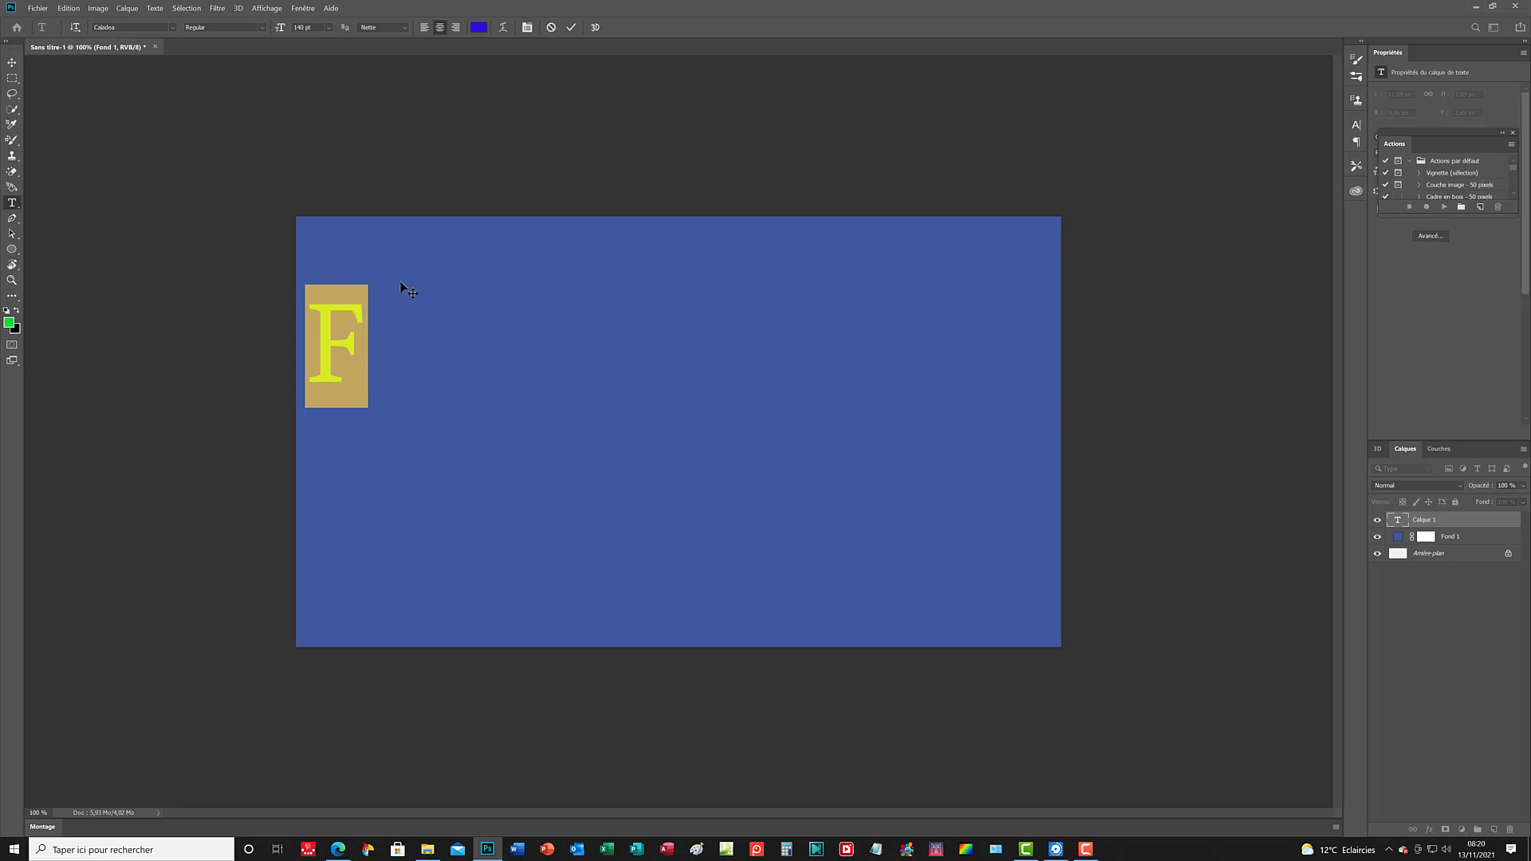
click(170, 27)
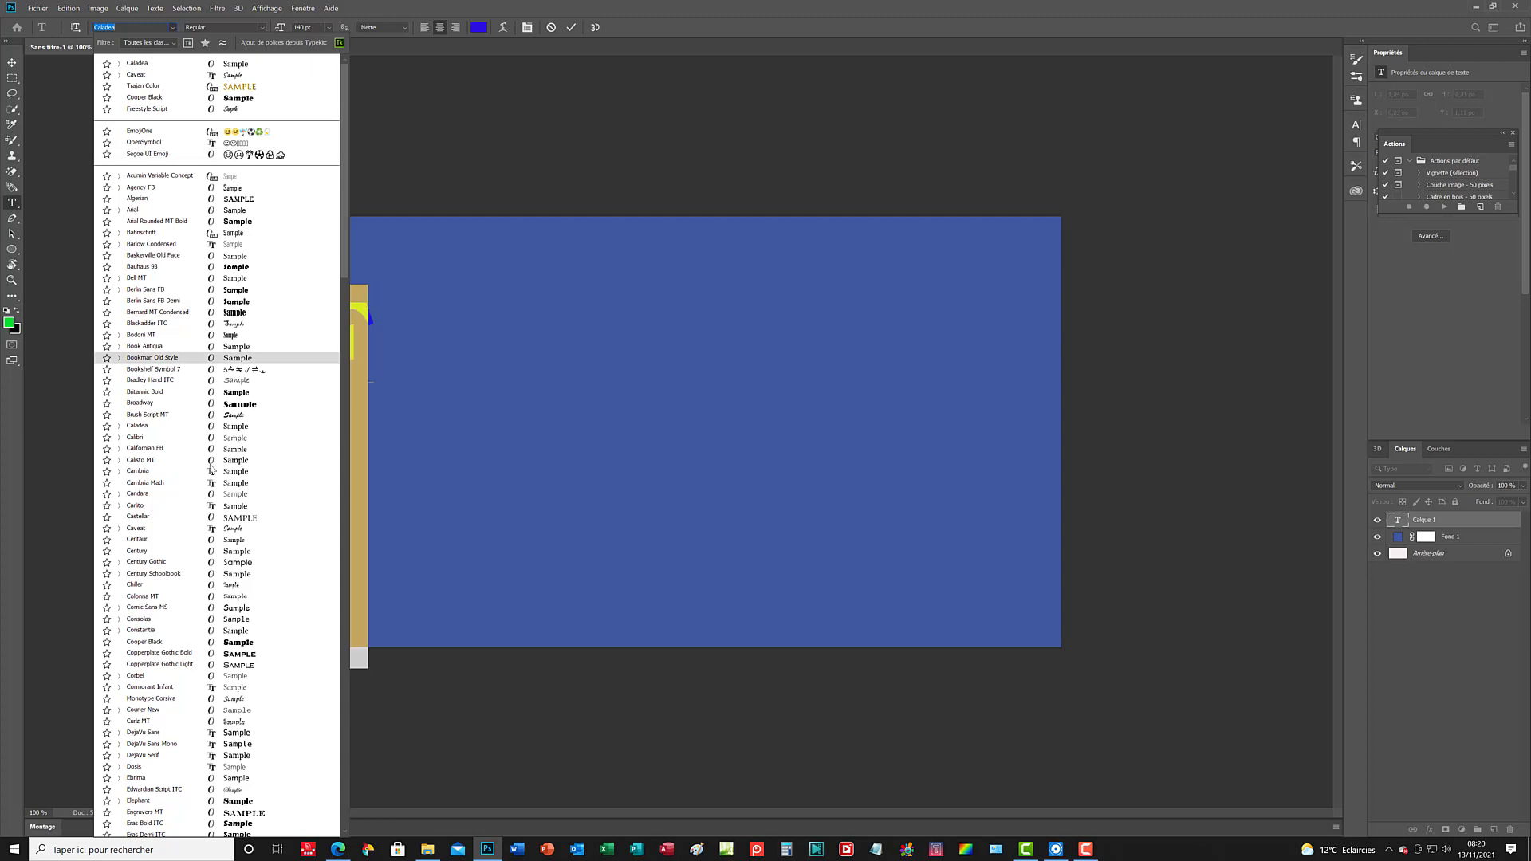
scroll(264, 375, down, 2)
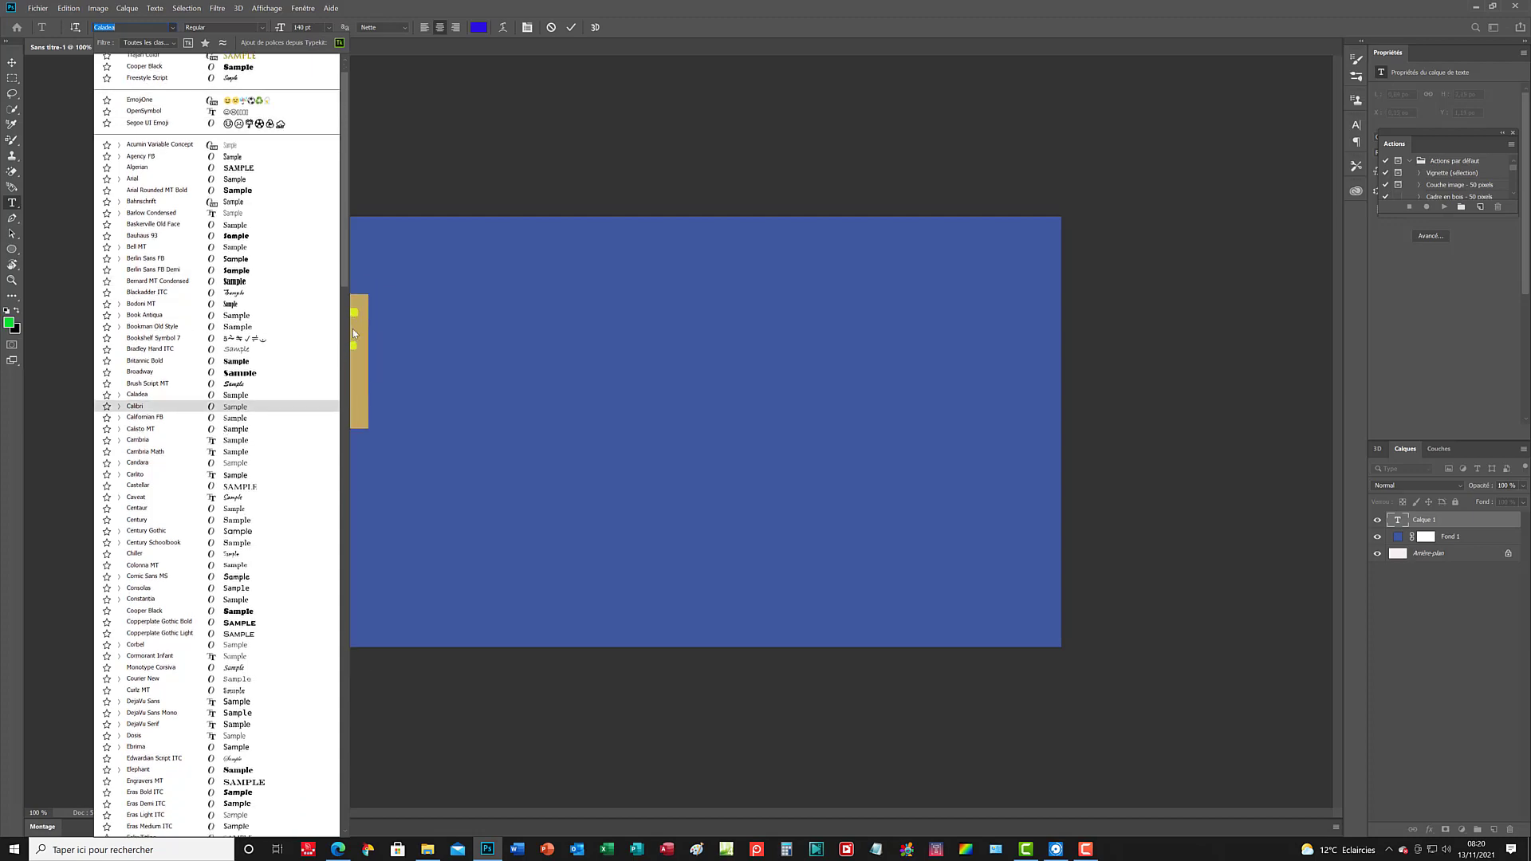
scroll(339, 319, down, 5)
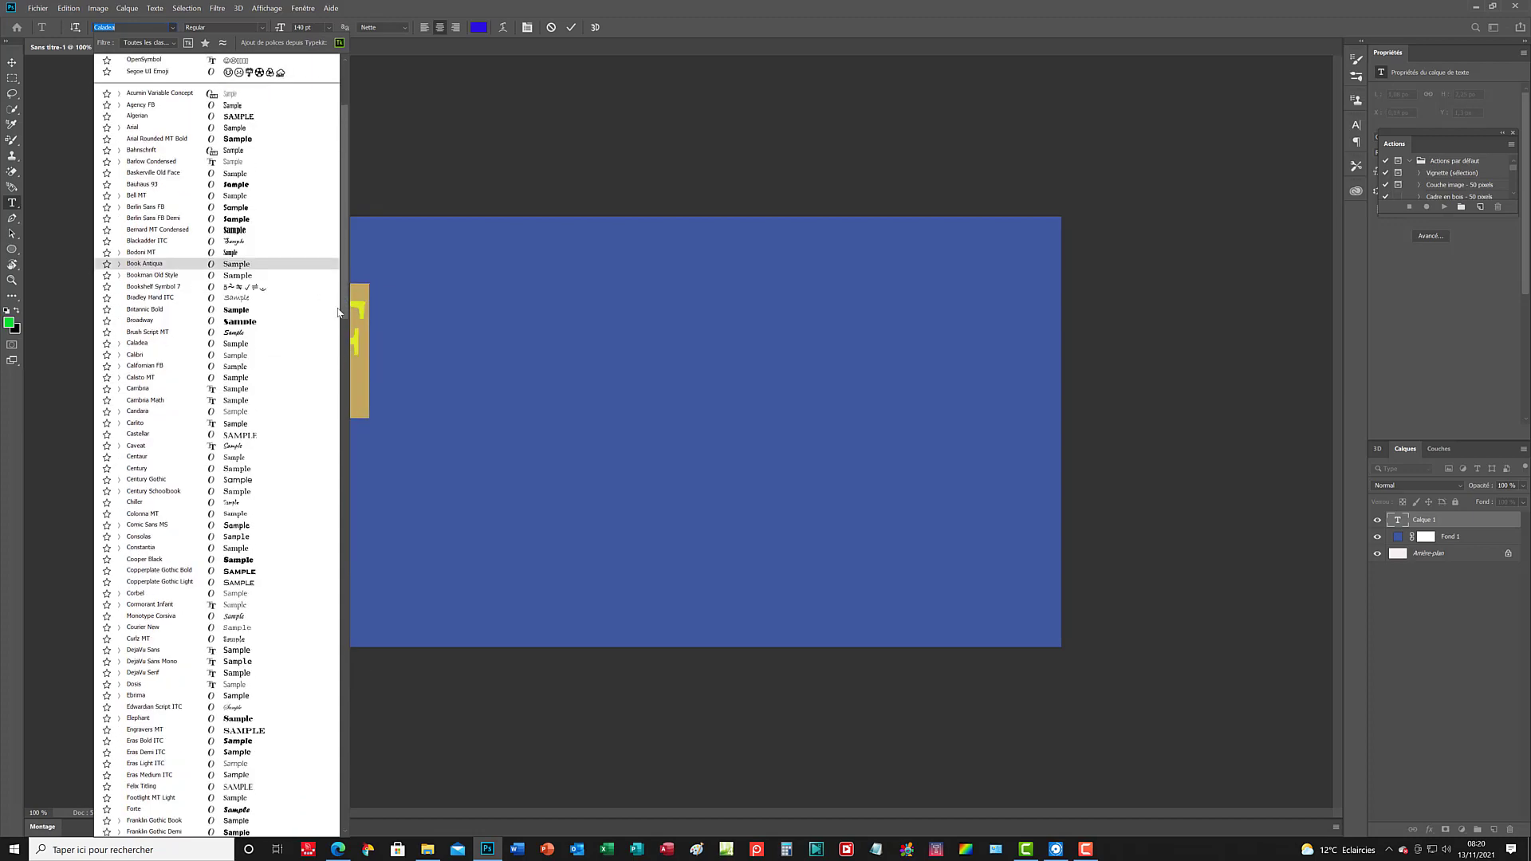
scroll(334, 328, down, 2)
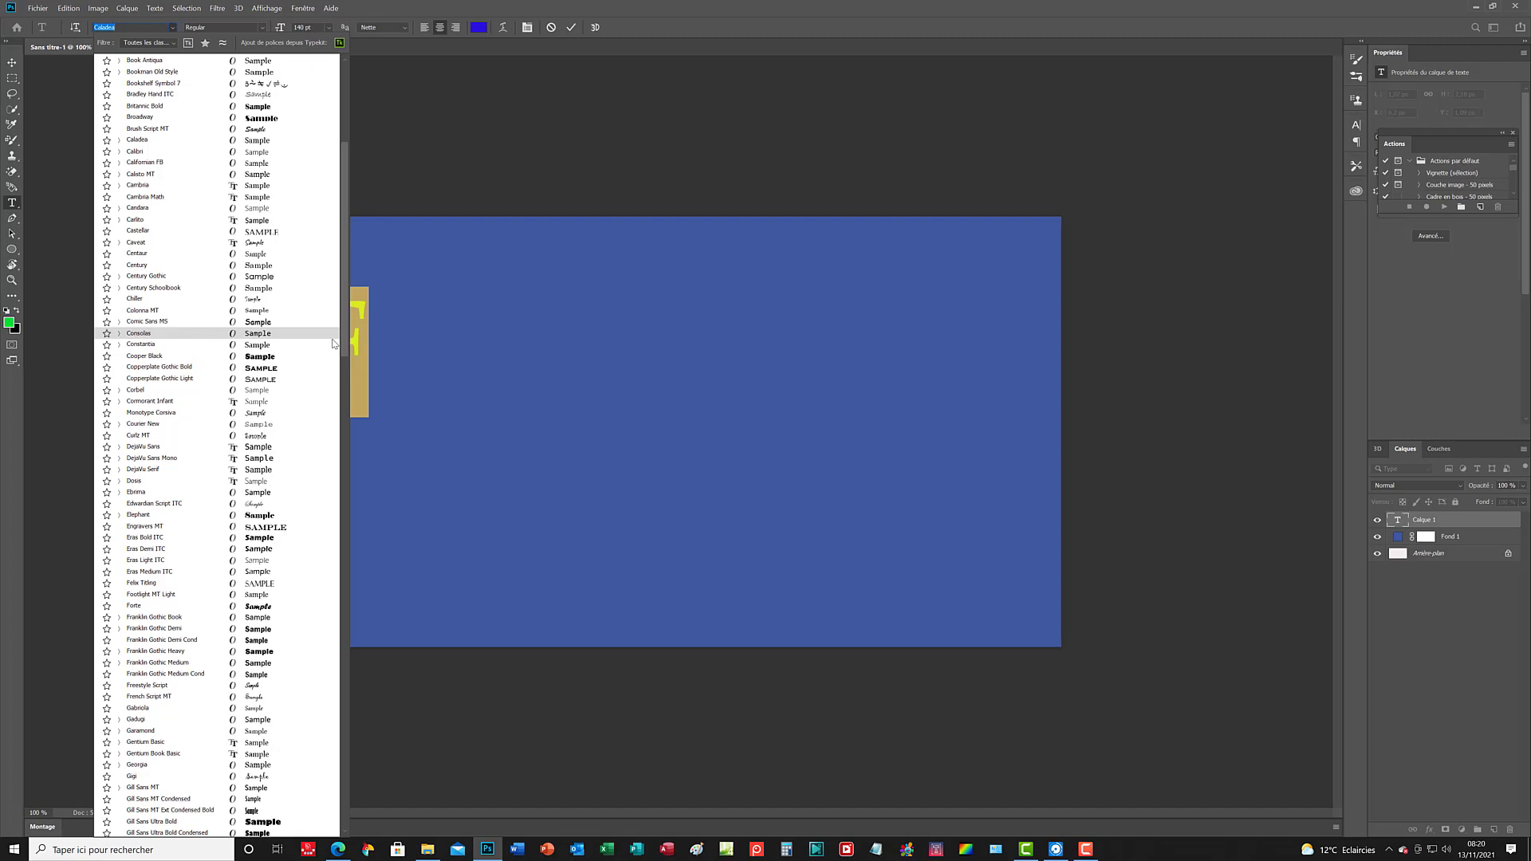
scroll(331, 331, up, 2)
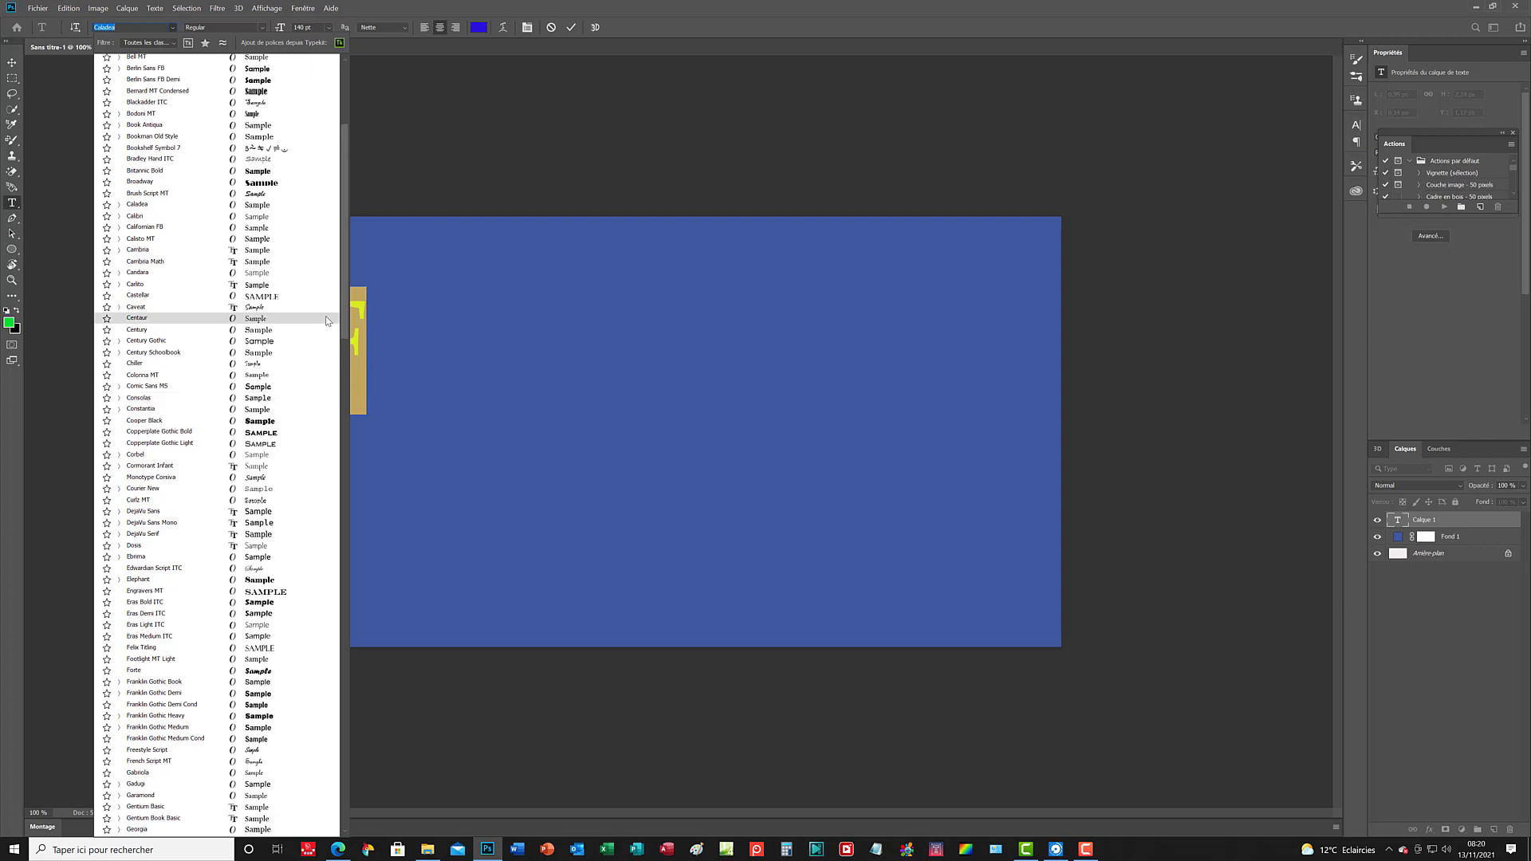
scroll(326, 321, up, 2)
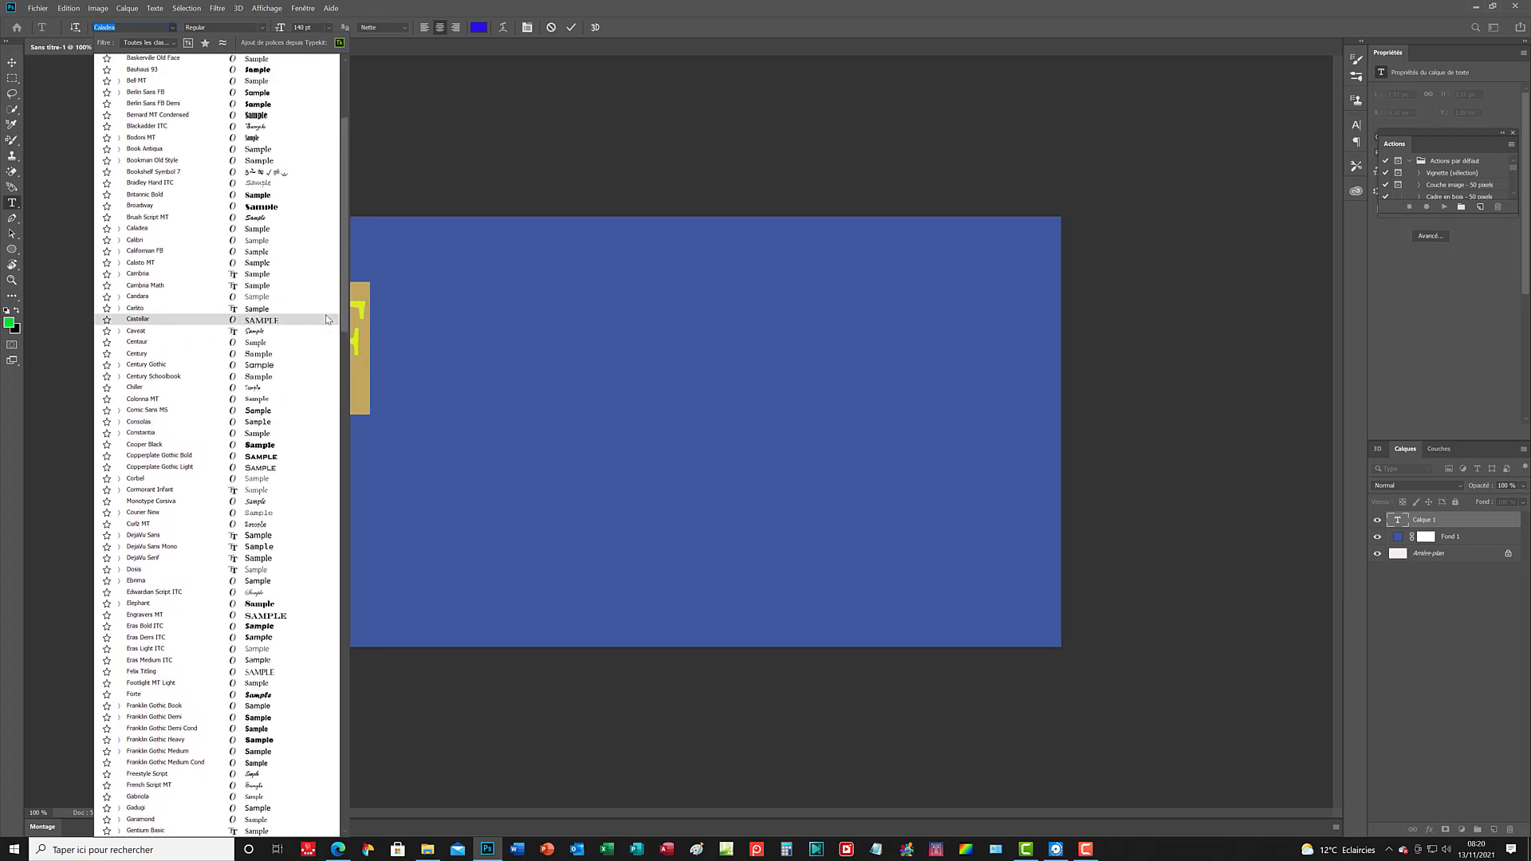
scroll(326, 321, up, 4)
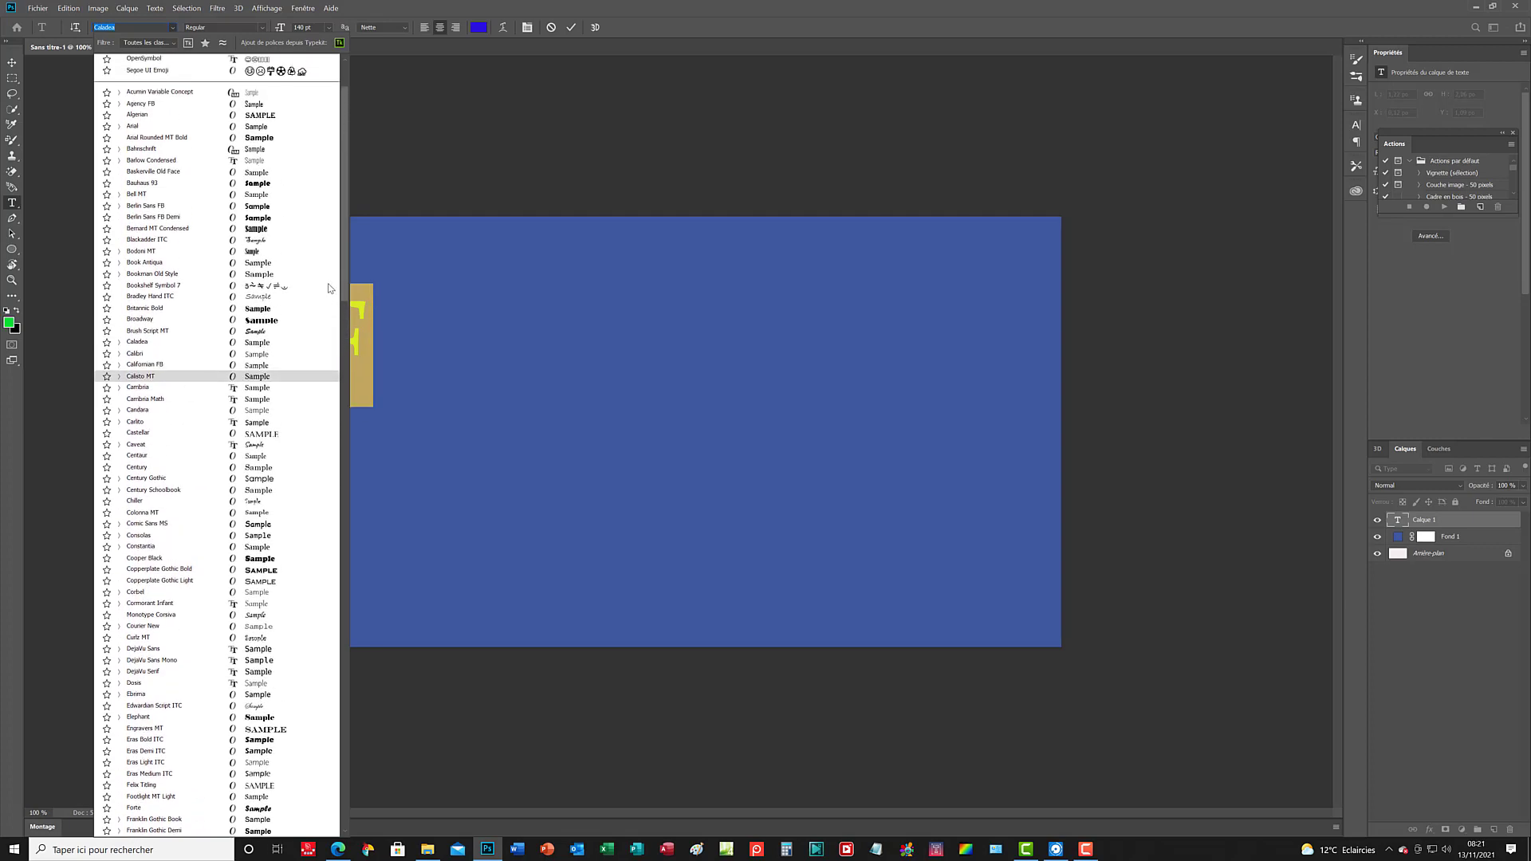
scroll(328, 288, up, 2)
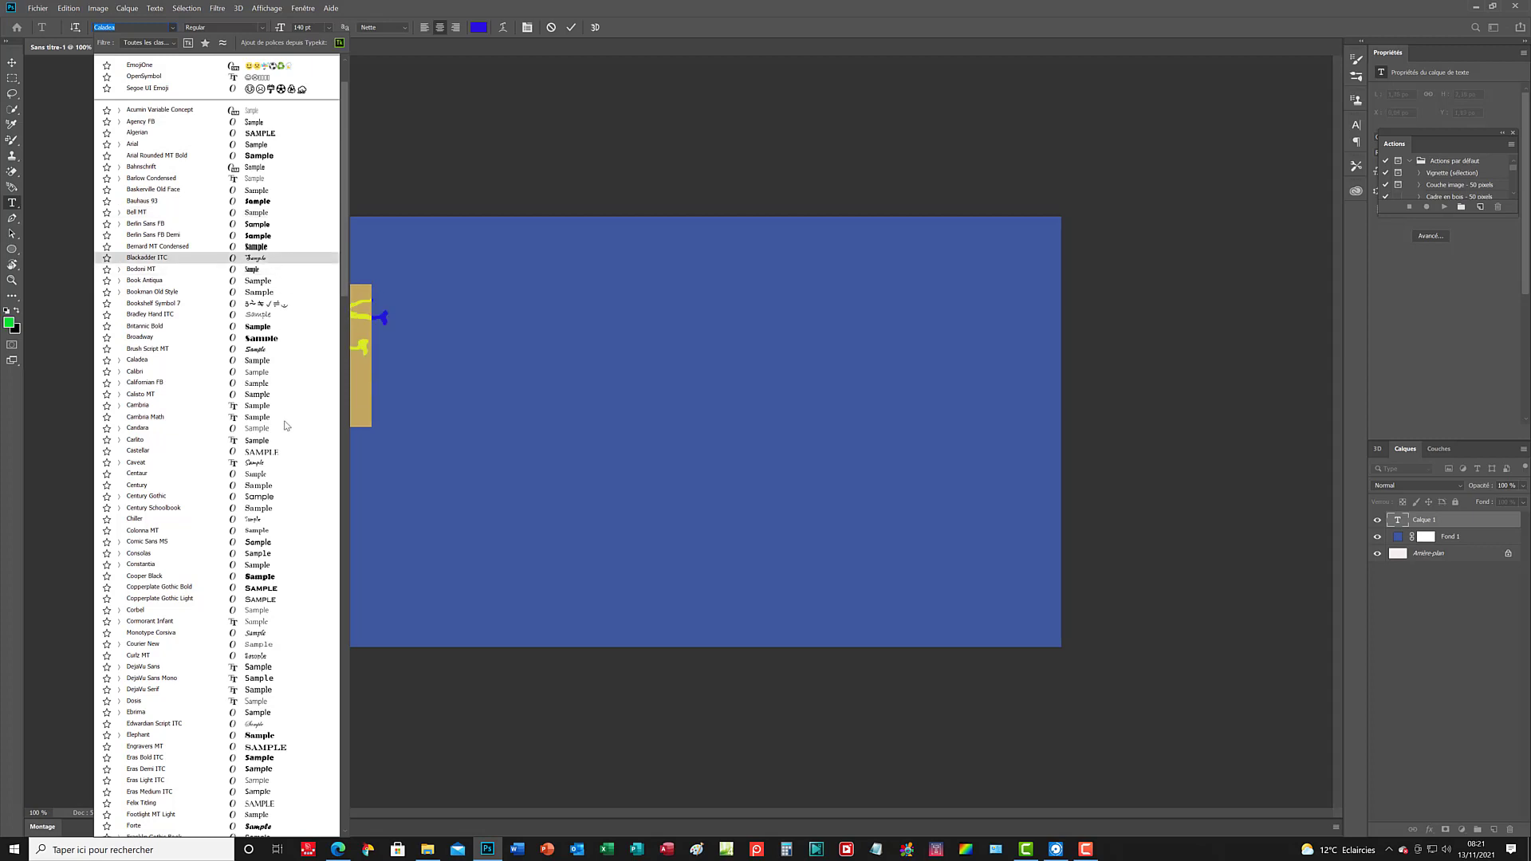
scroll(287, 424, down, 1)
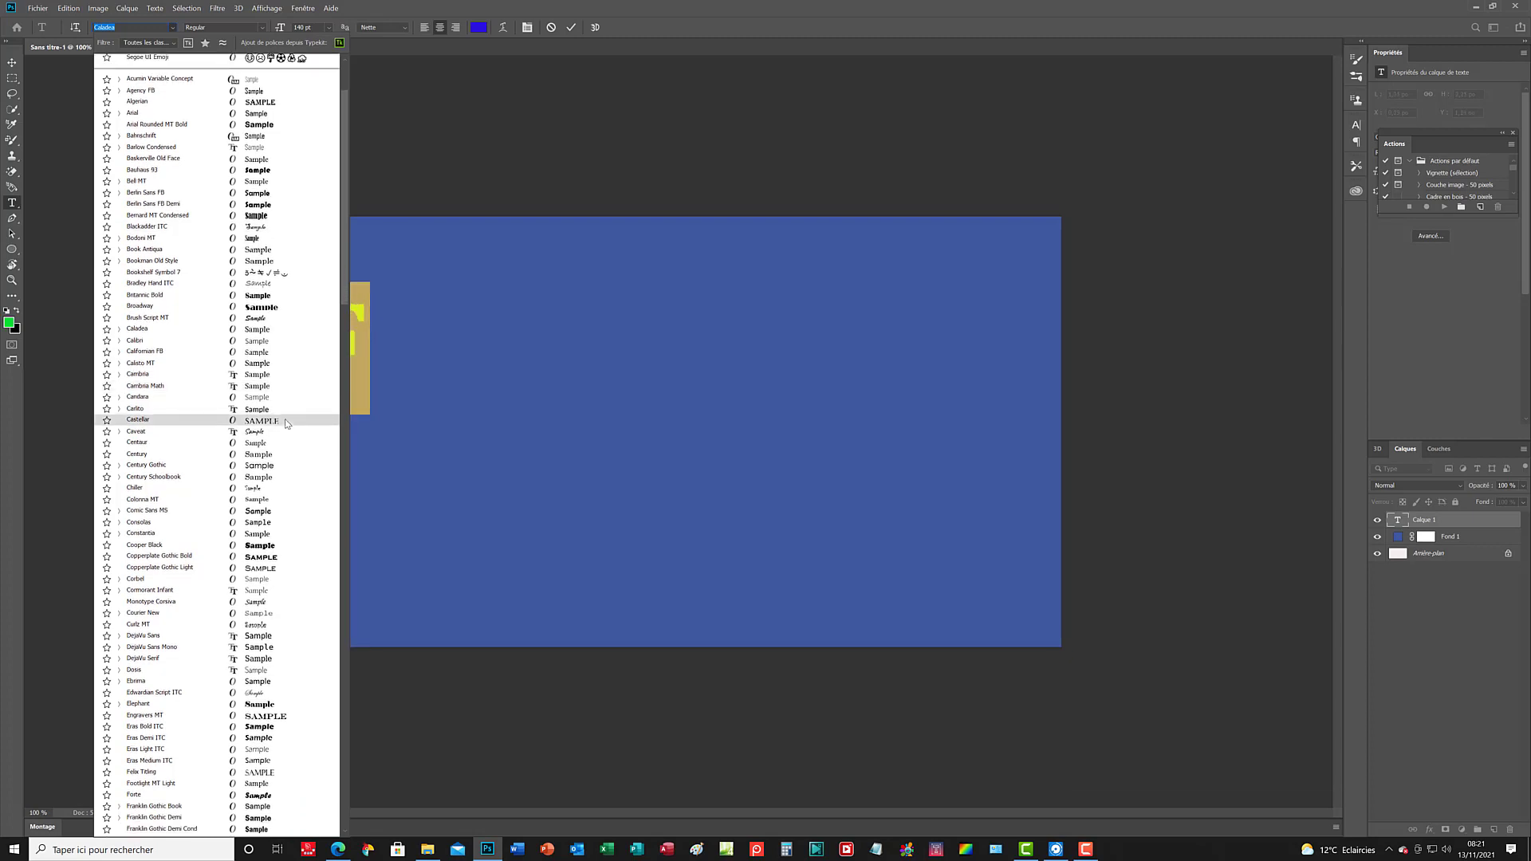
click(262, 558)
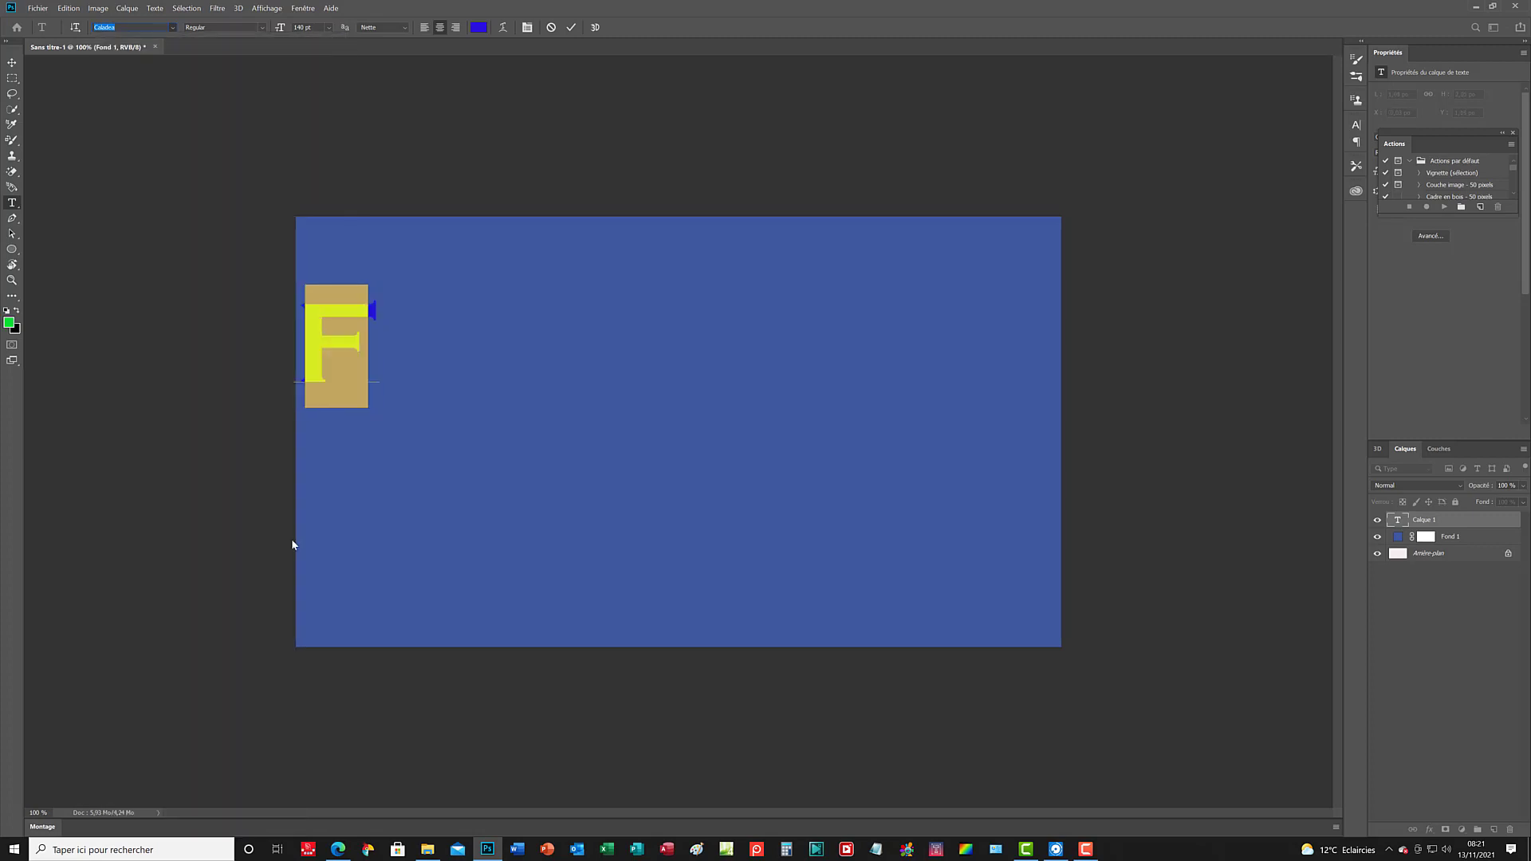
click(387, 330)
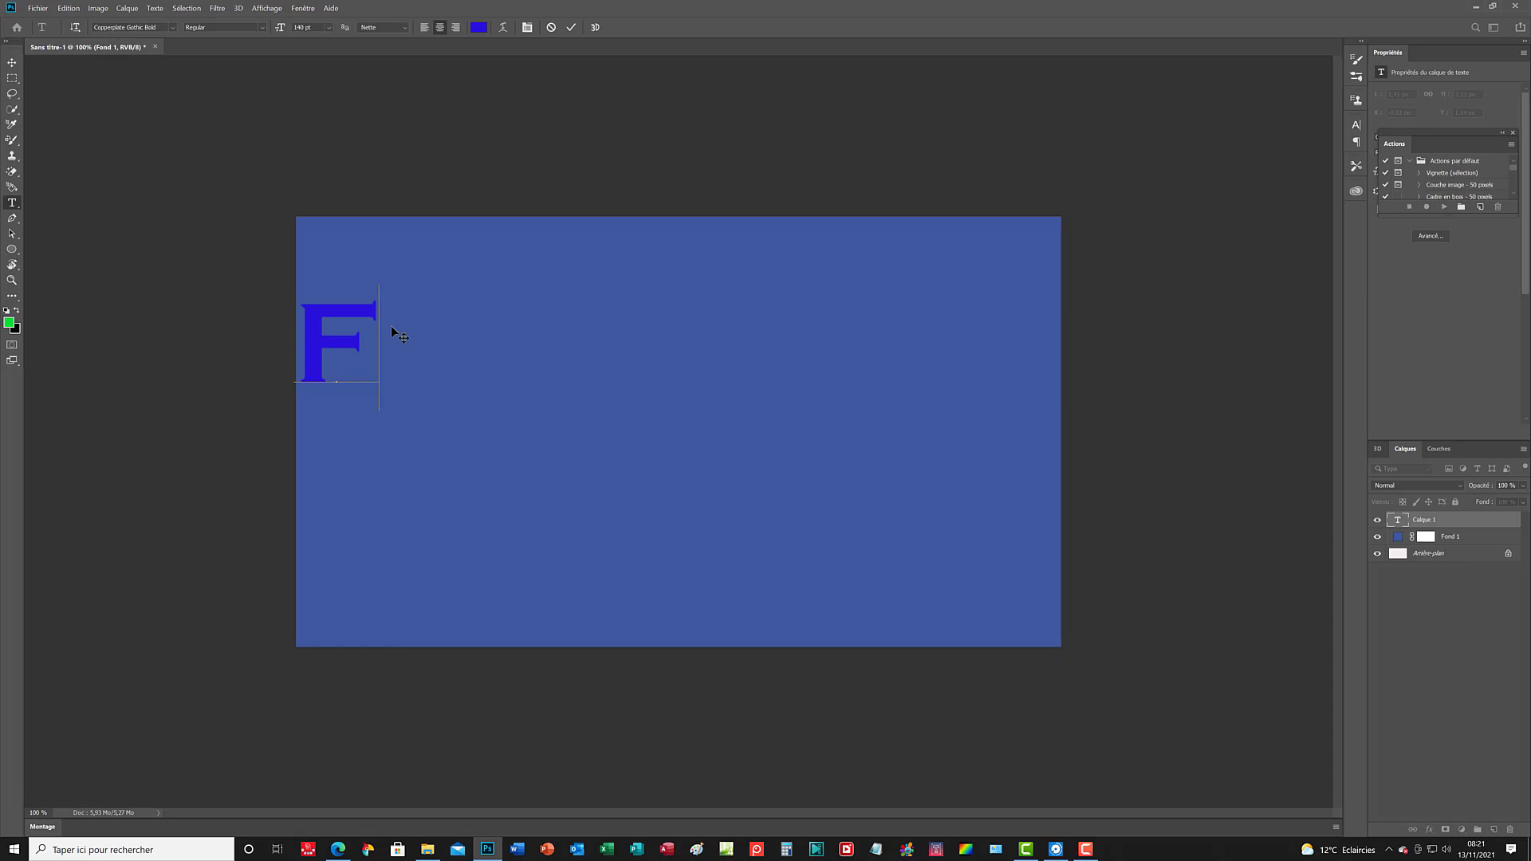
Warp the letter F with the Renflement style, horizontal orientation and +50% Inflexion, and commit the text.
double_click(348, 332)
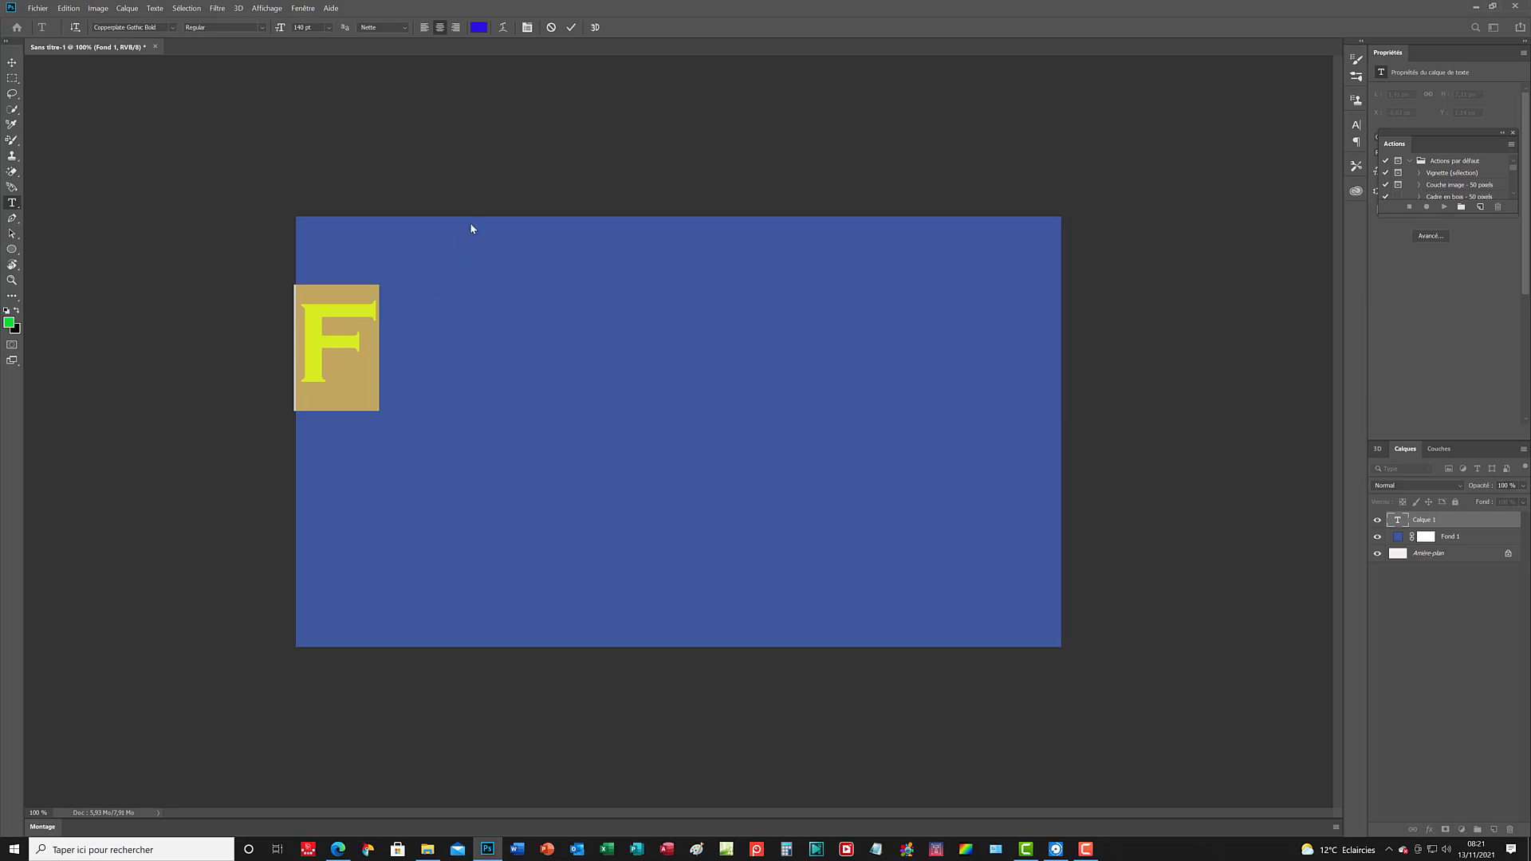
click(503, 28)
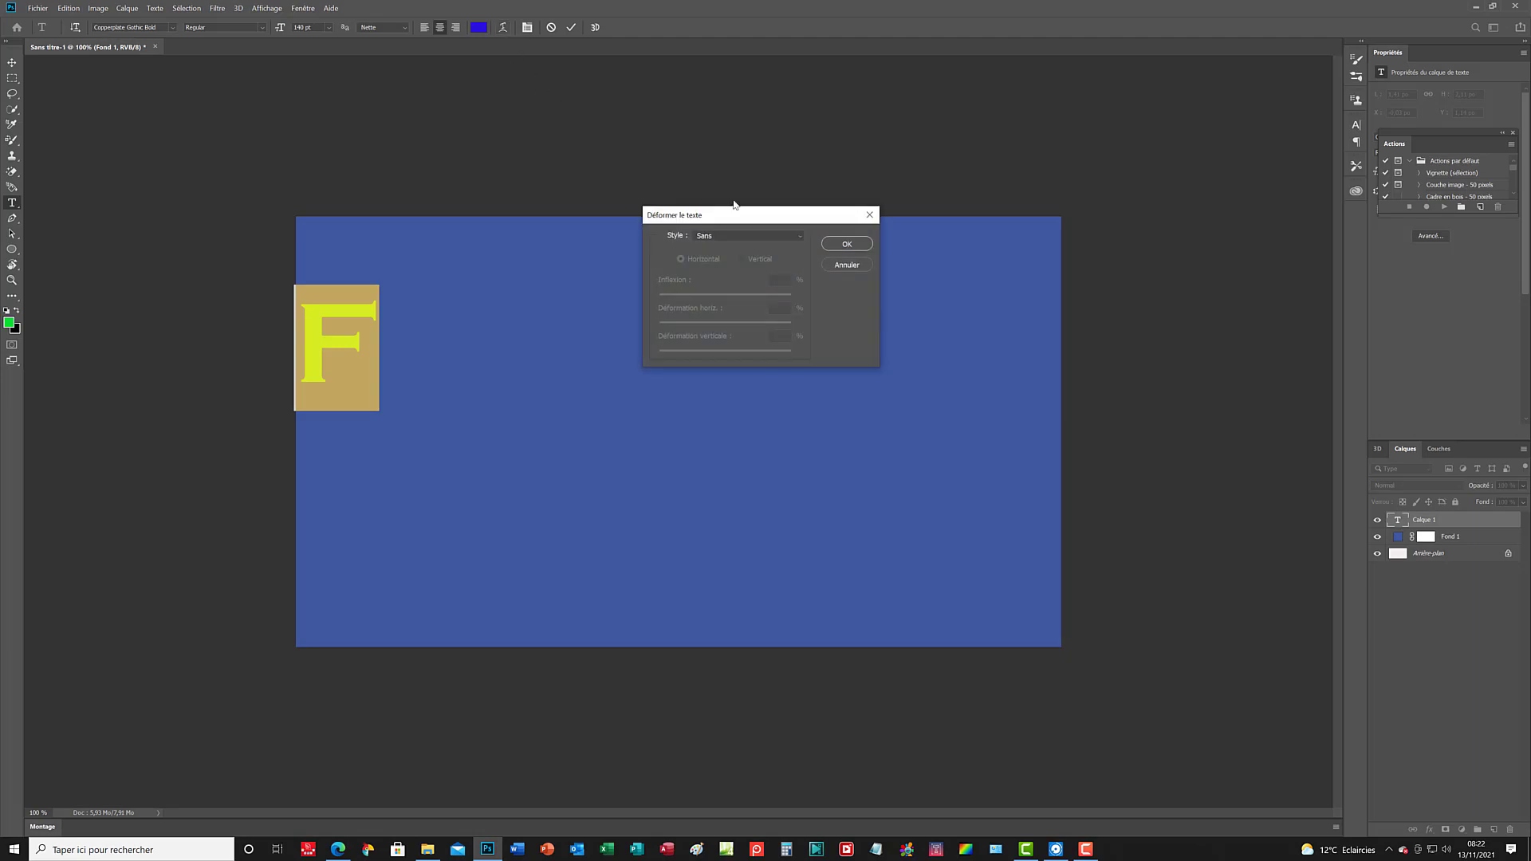
click(801, 236)
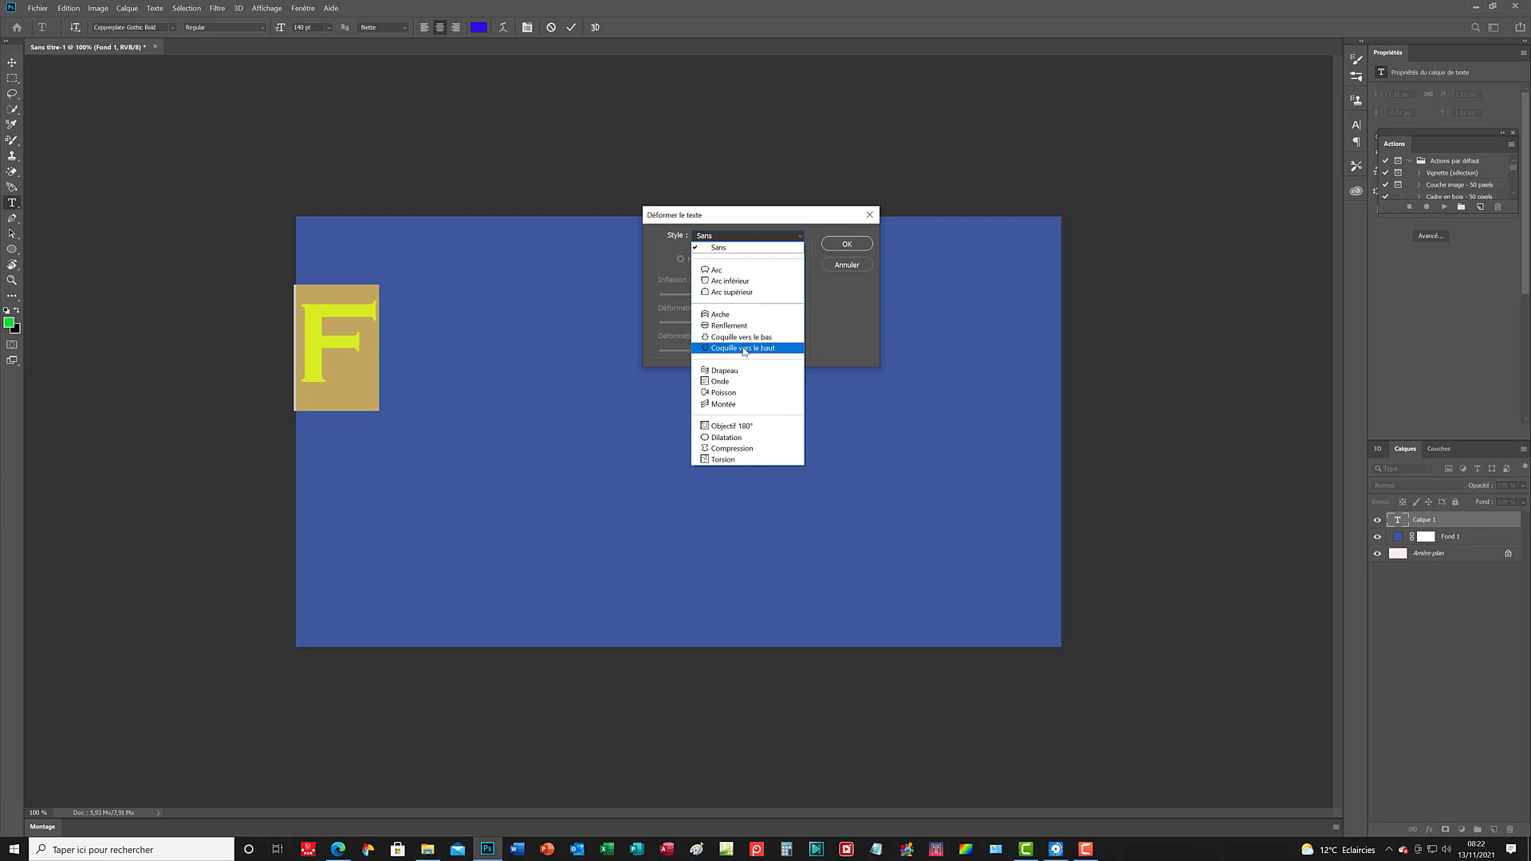
click(740, 326)
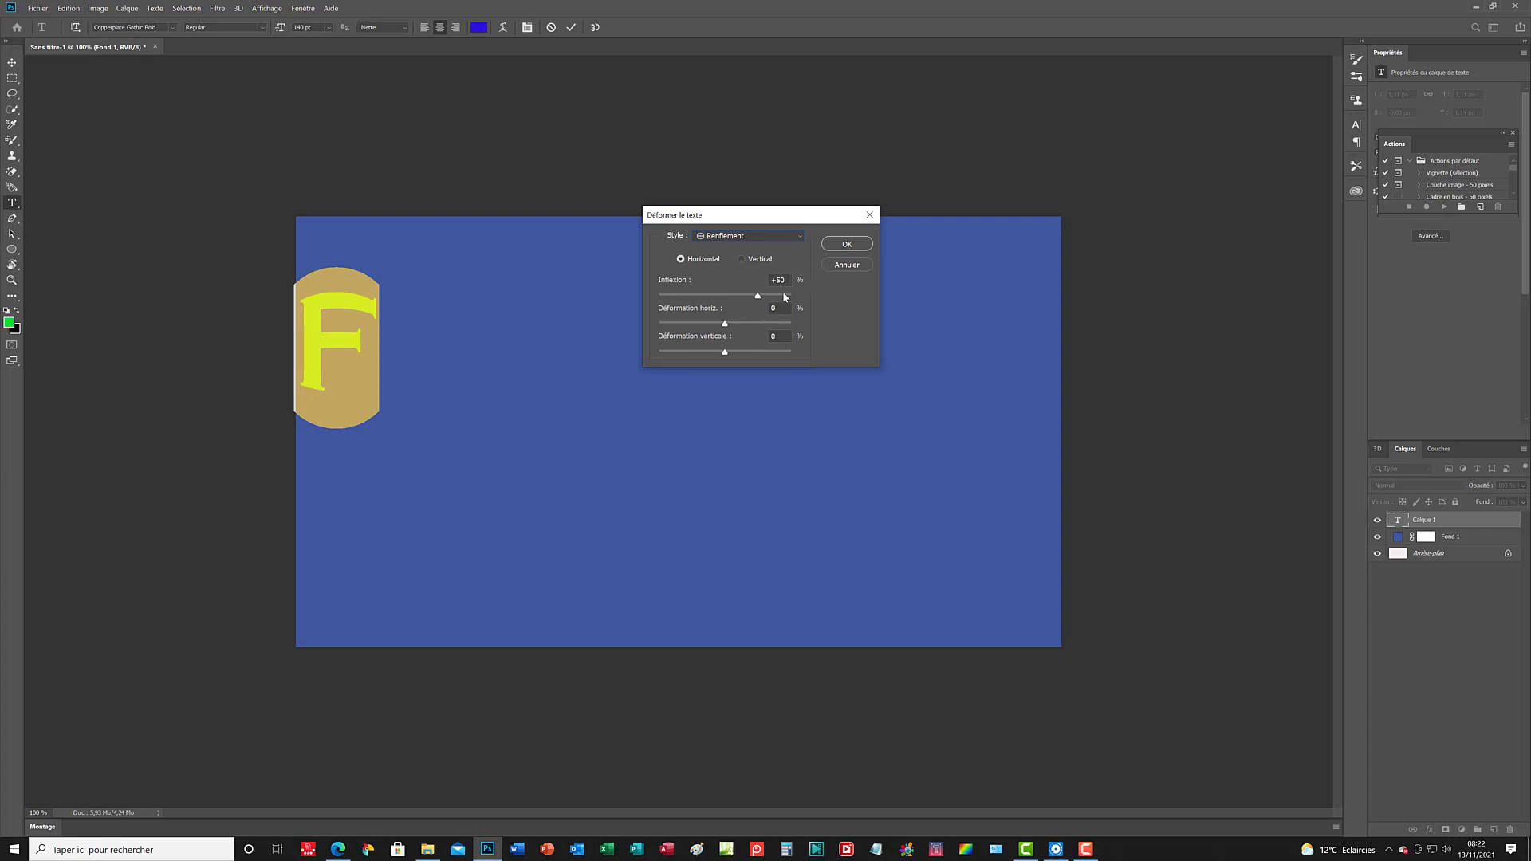
click(742, 260)
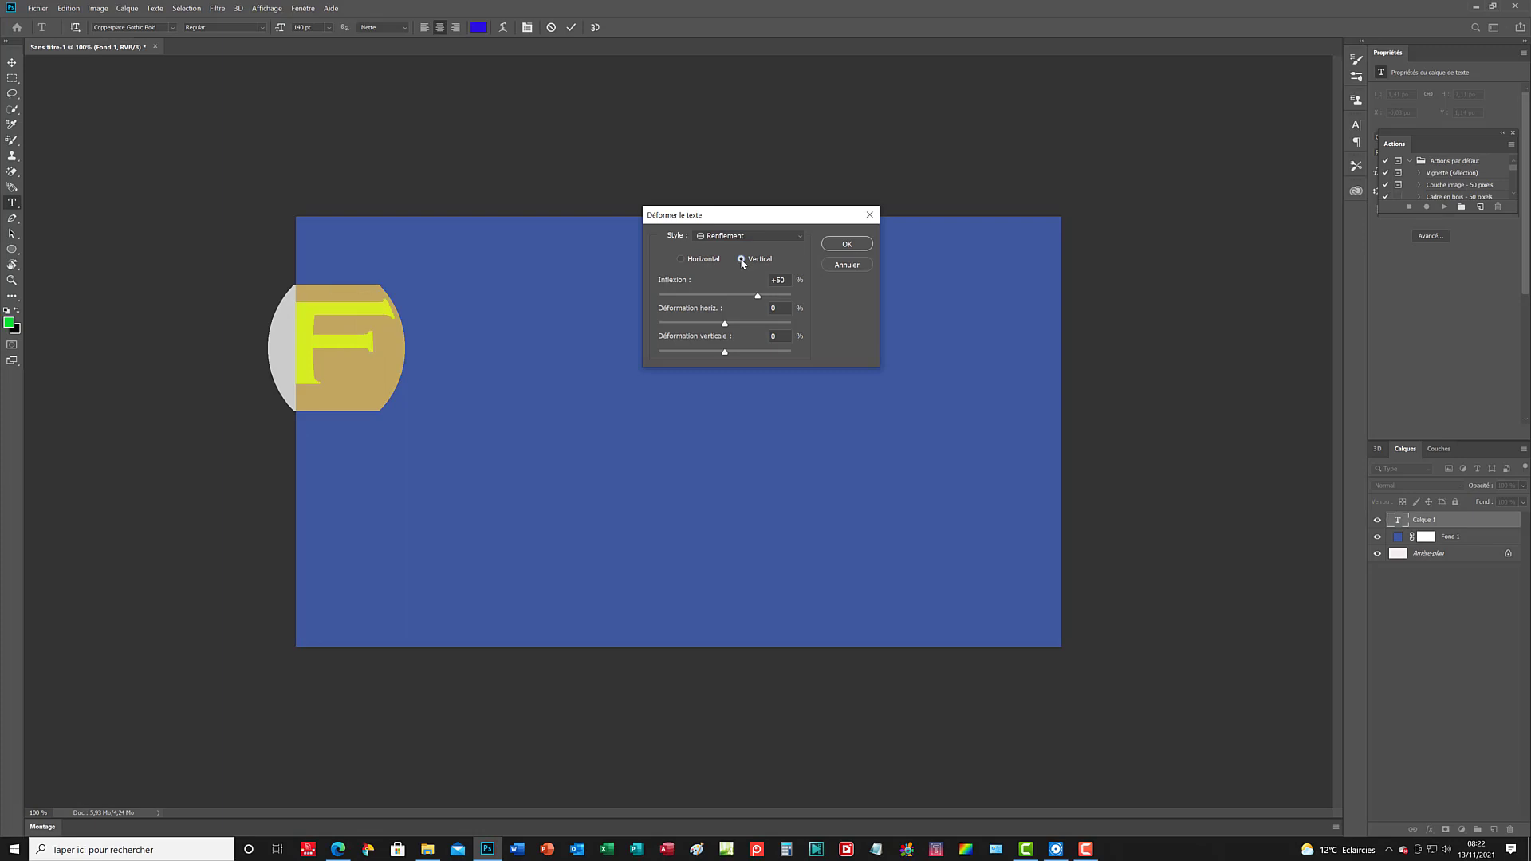
click(680, 260)
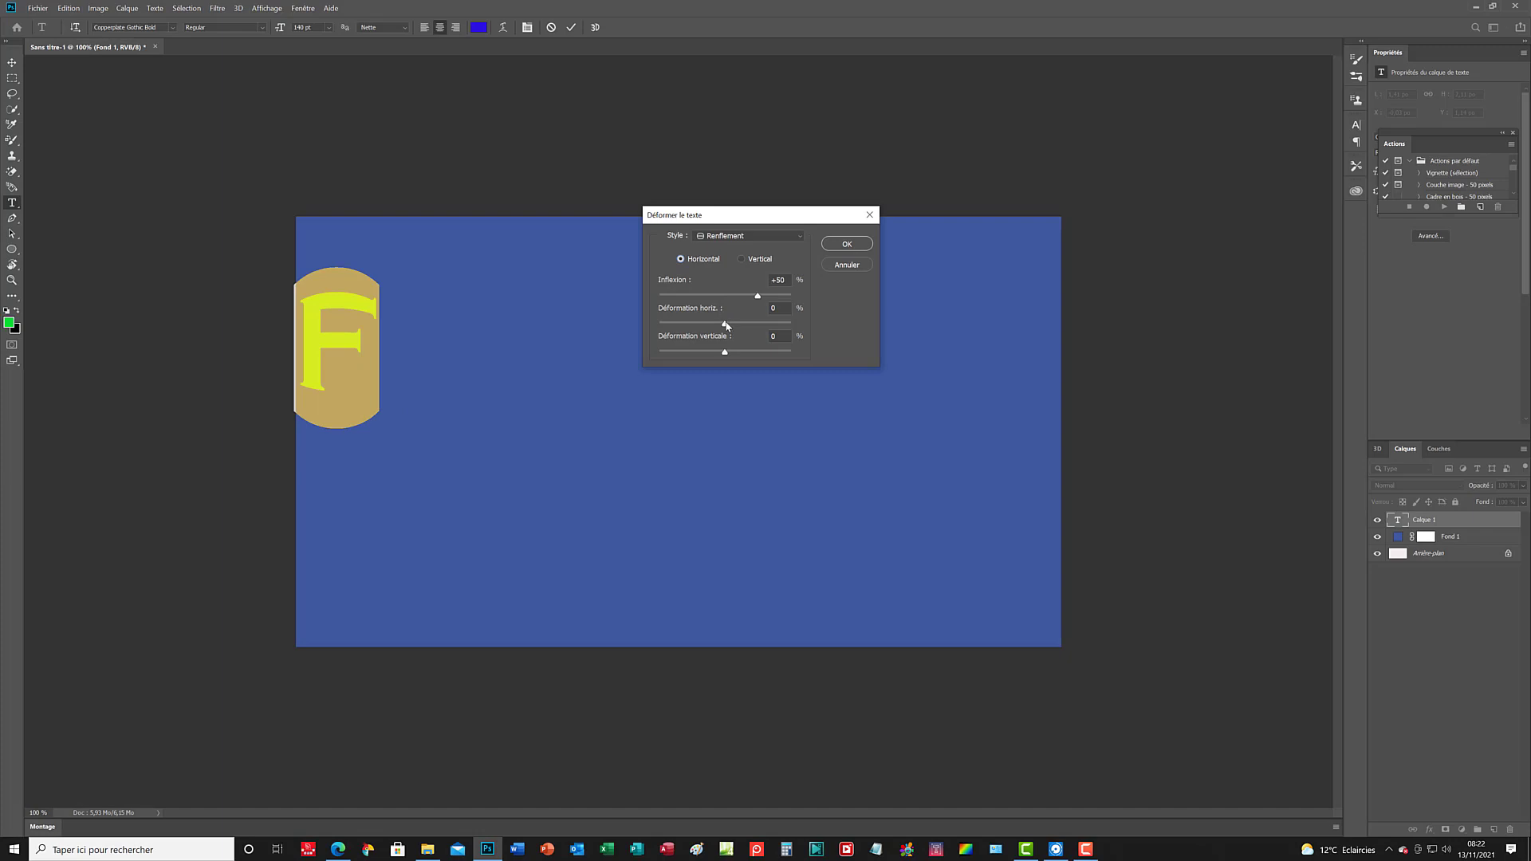
mouse_move(726, 329)
mouse_down()
mouse_move(702, 331)
mouse_move(727, 332)
mouse_up()
drag(726, 325, 728, 326)
click(847, 244)
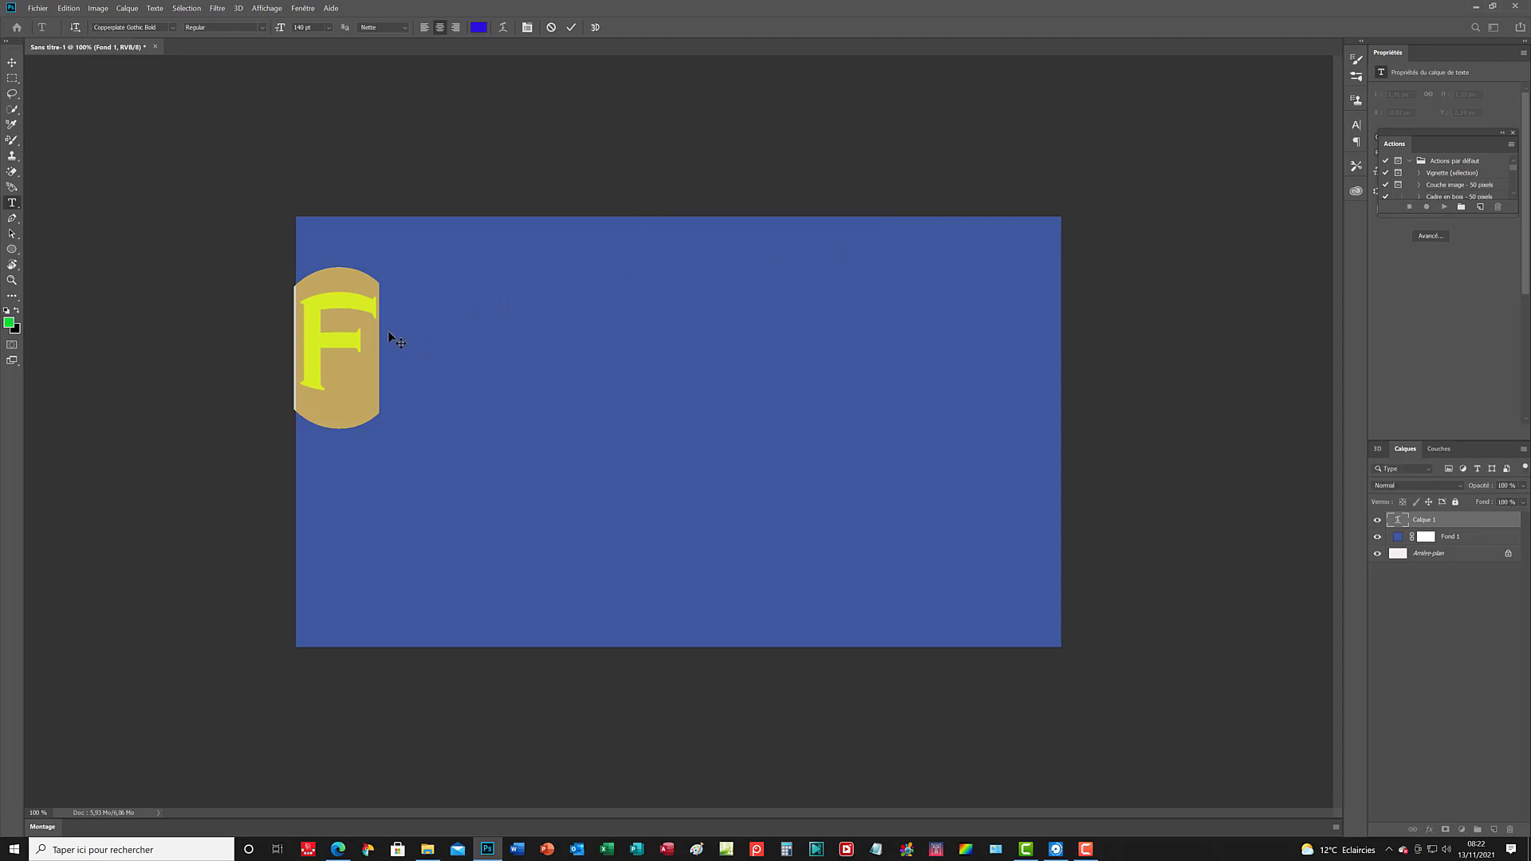
click(380, 231)
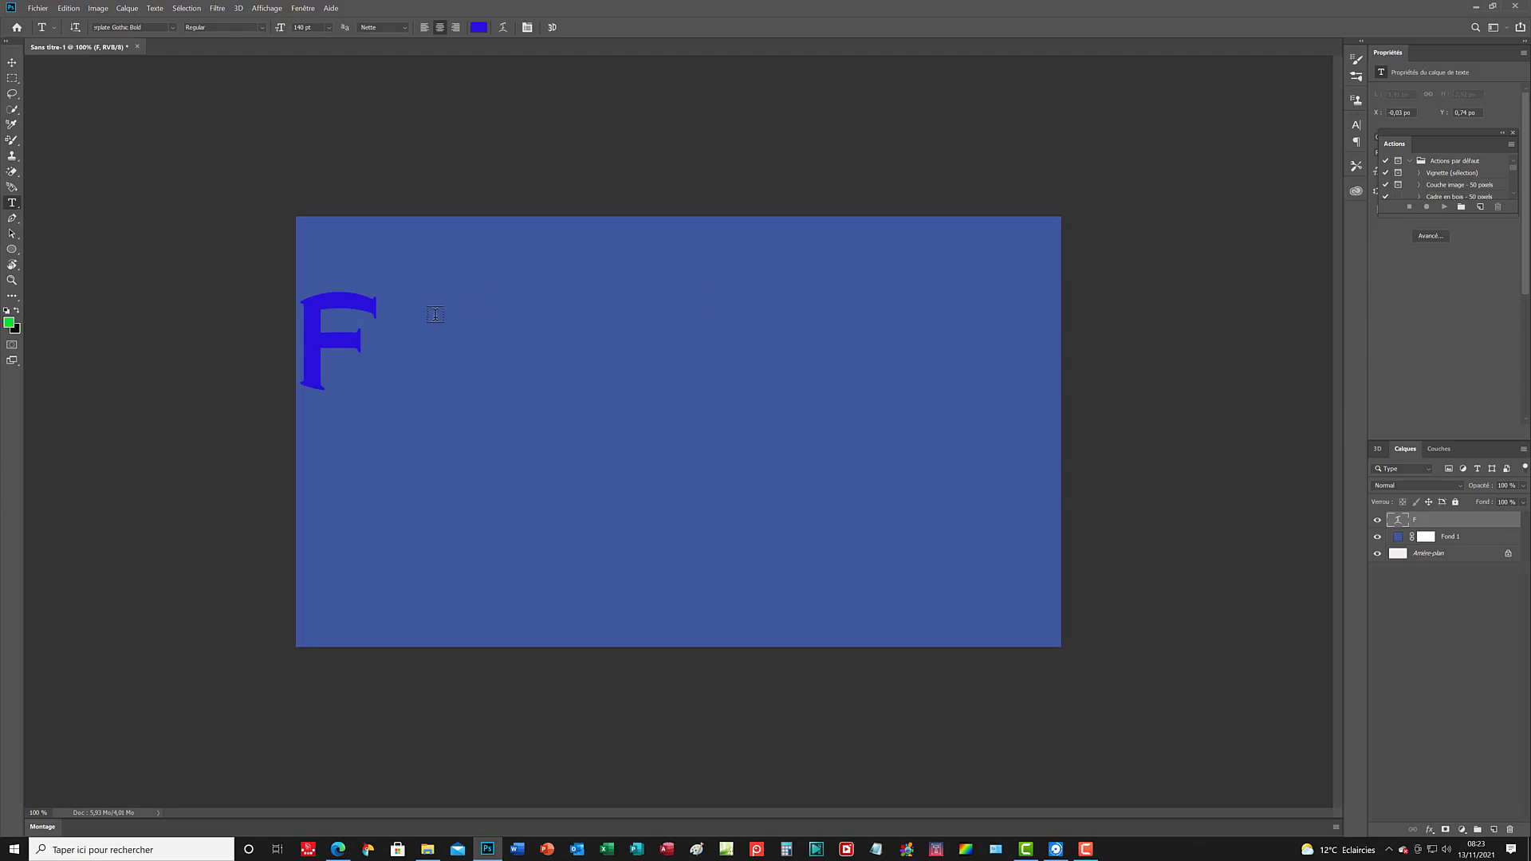
Duplicate the F text layer within the same document.
right_click(1440, 525)
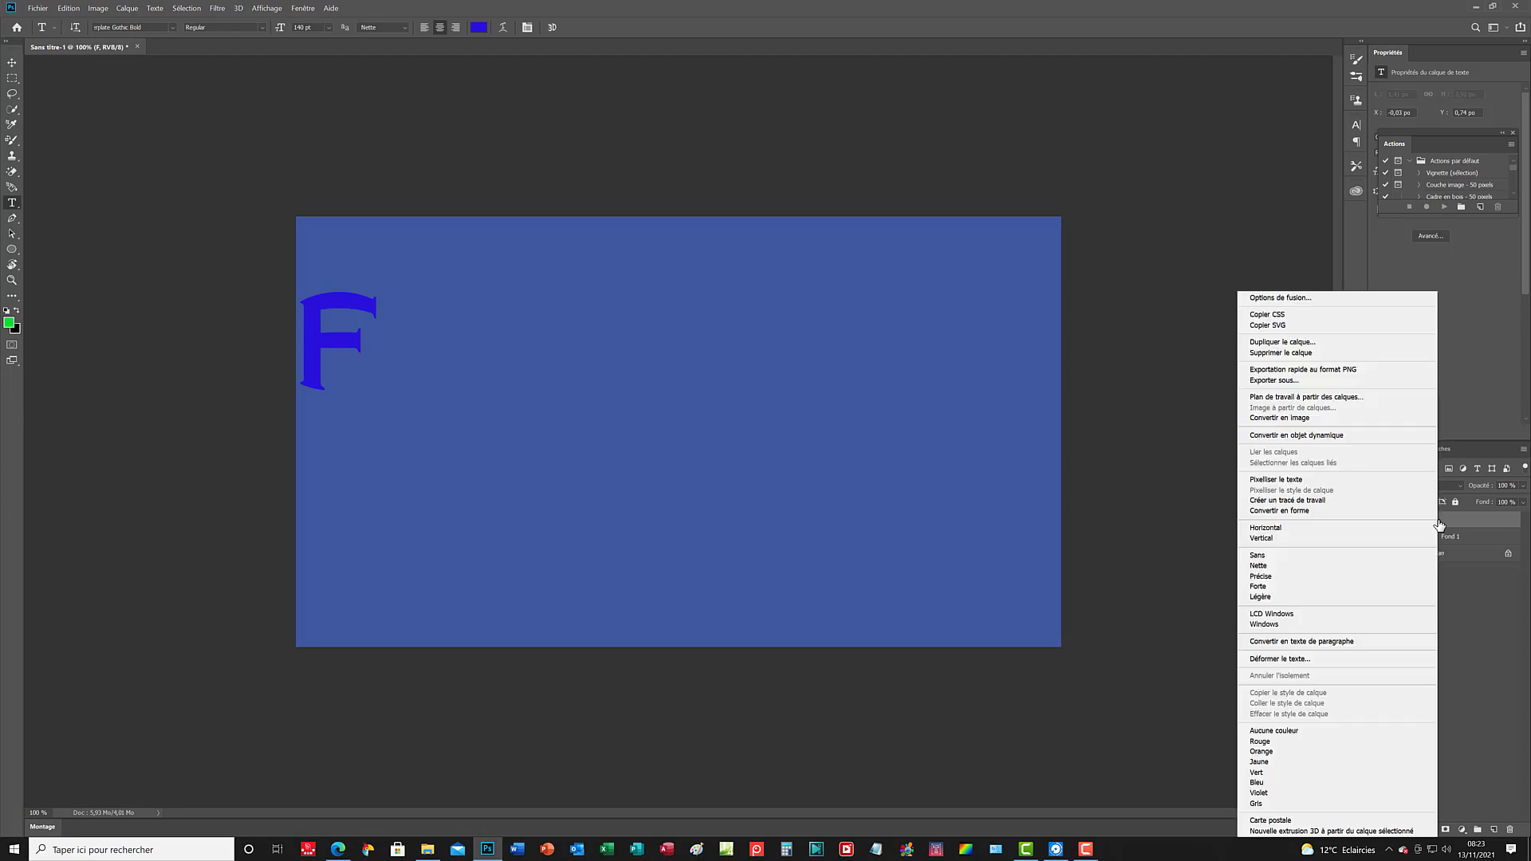
click(1270, 343)
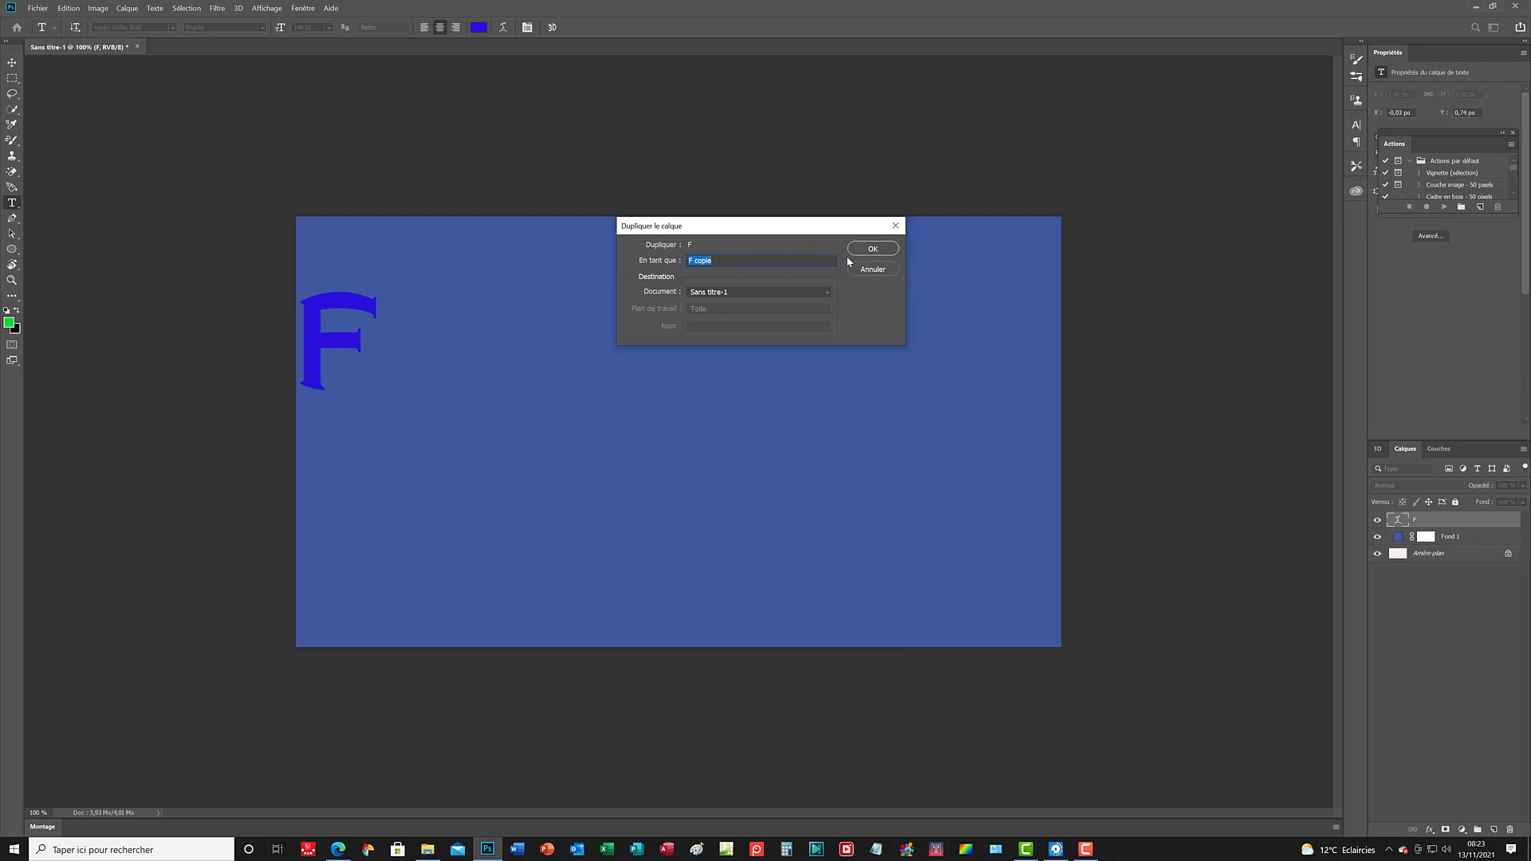
click(874, 249)
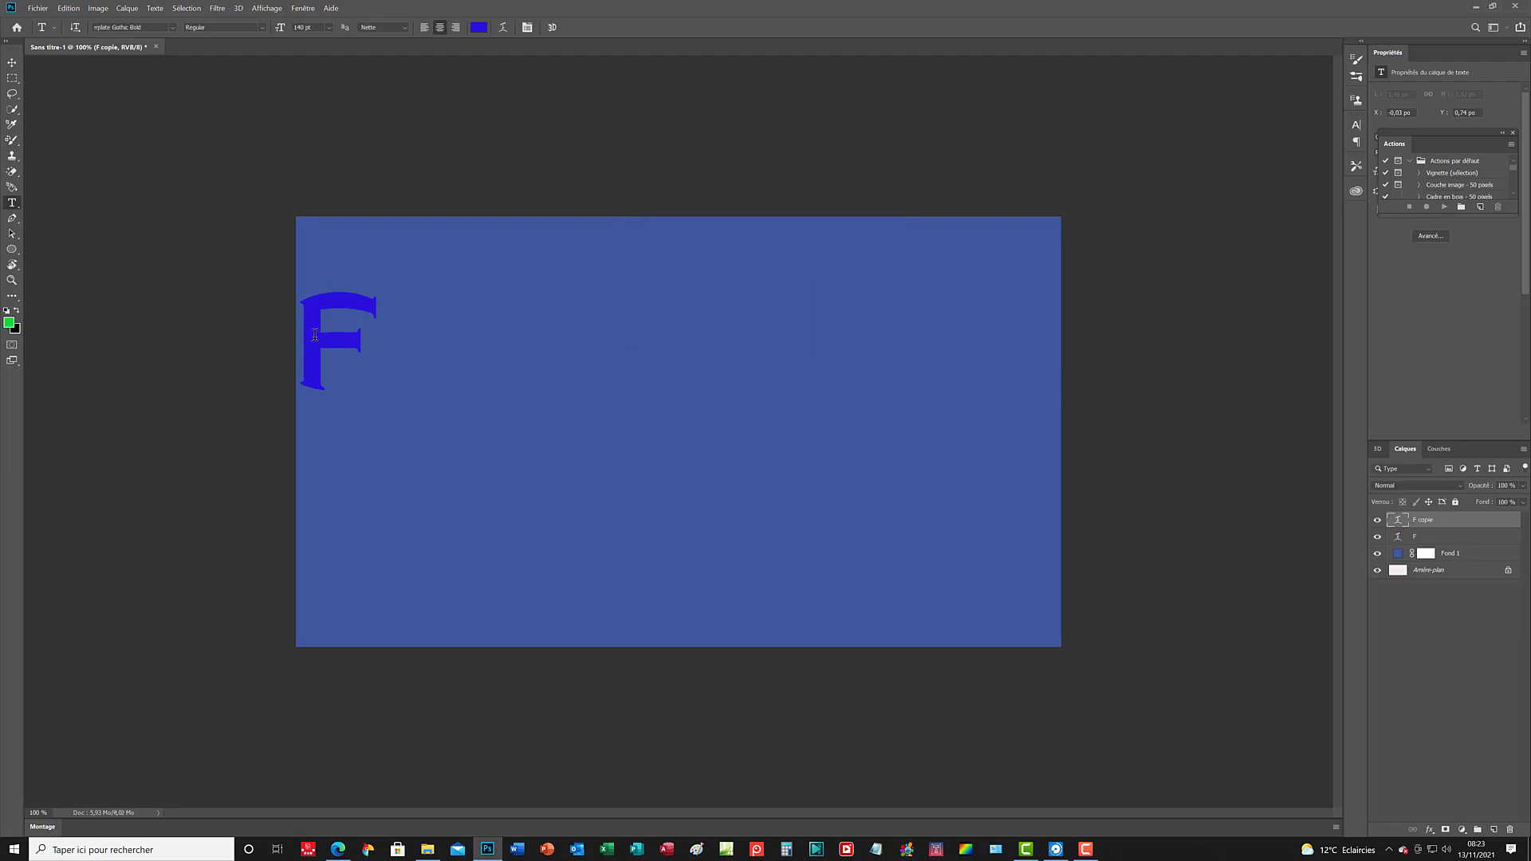
drag(315, 335, 394, 335)
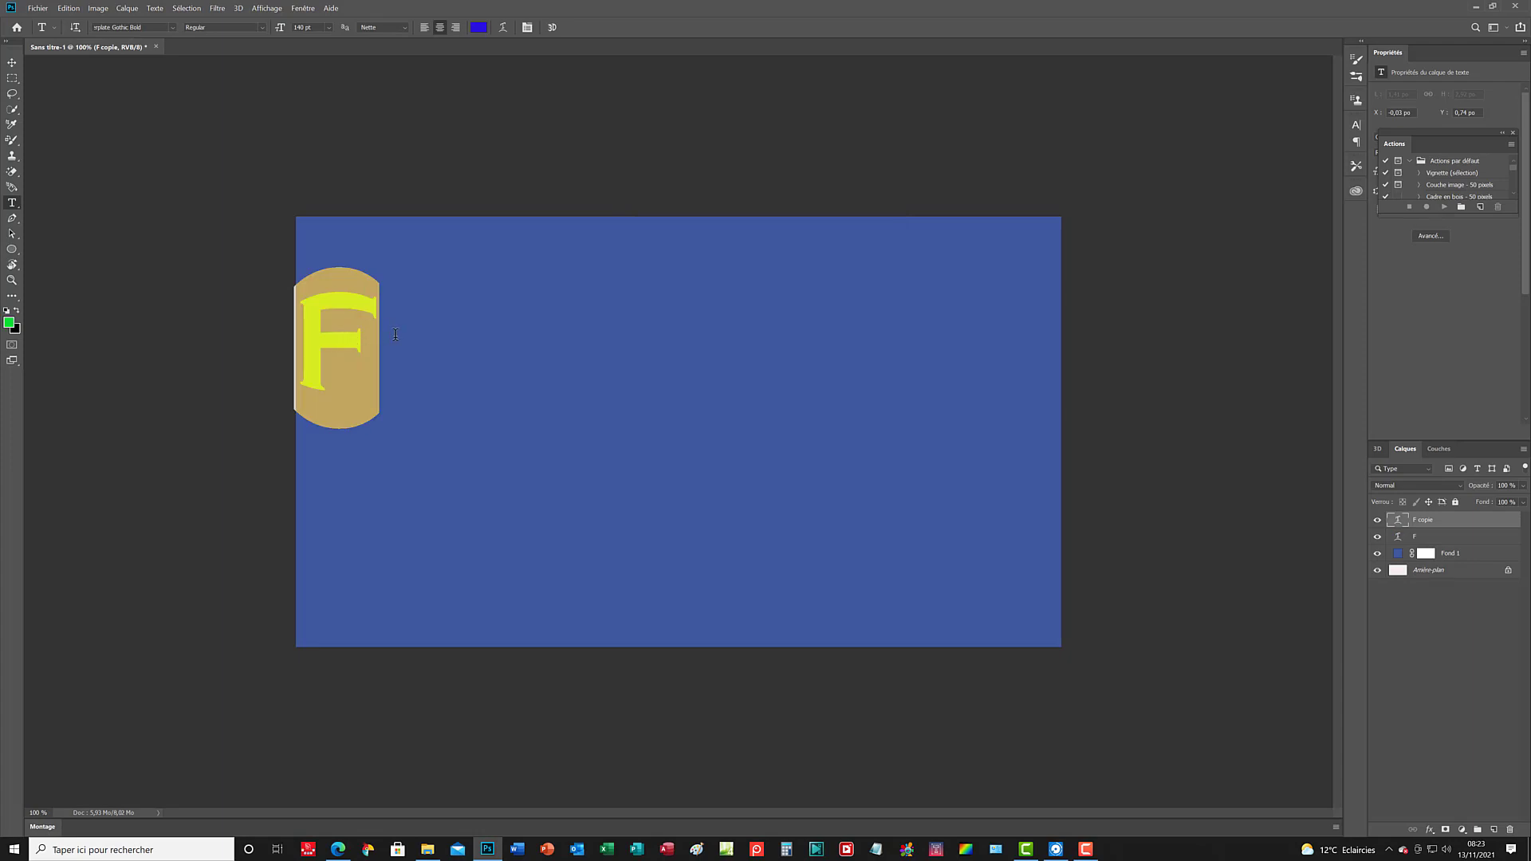
click(400, 331)
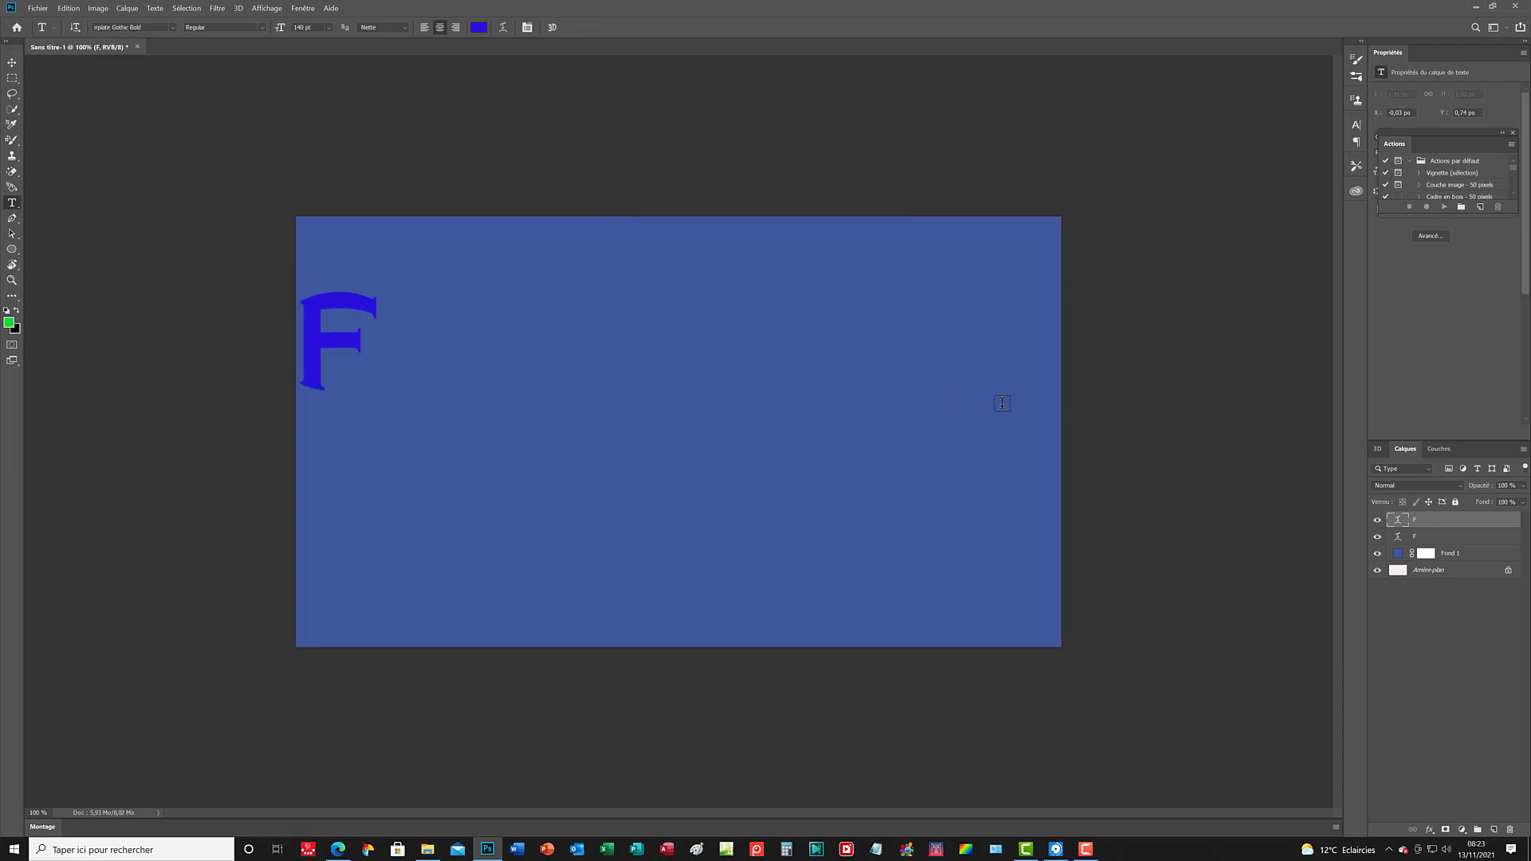
drag(314, 347, 444, 345)
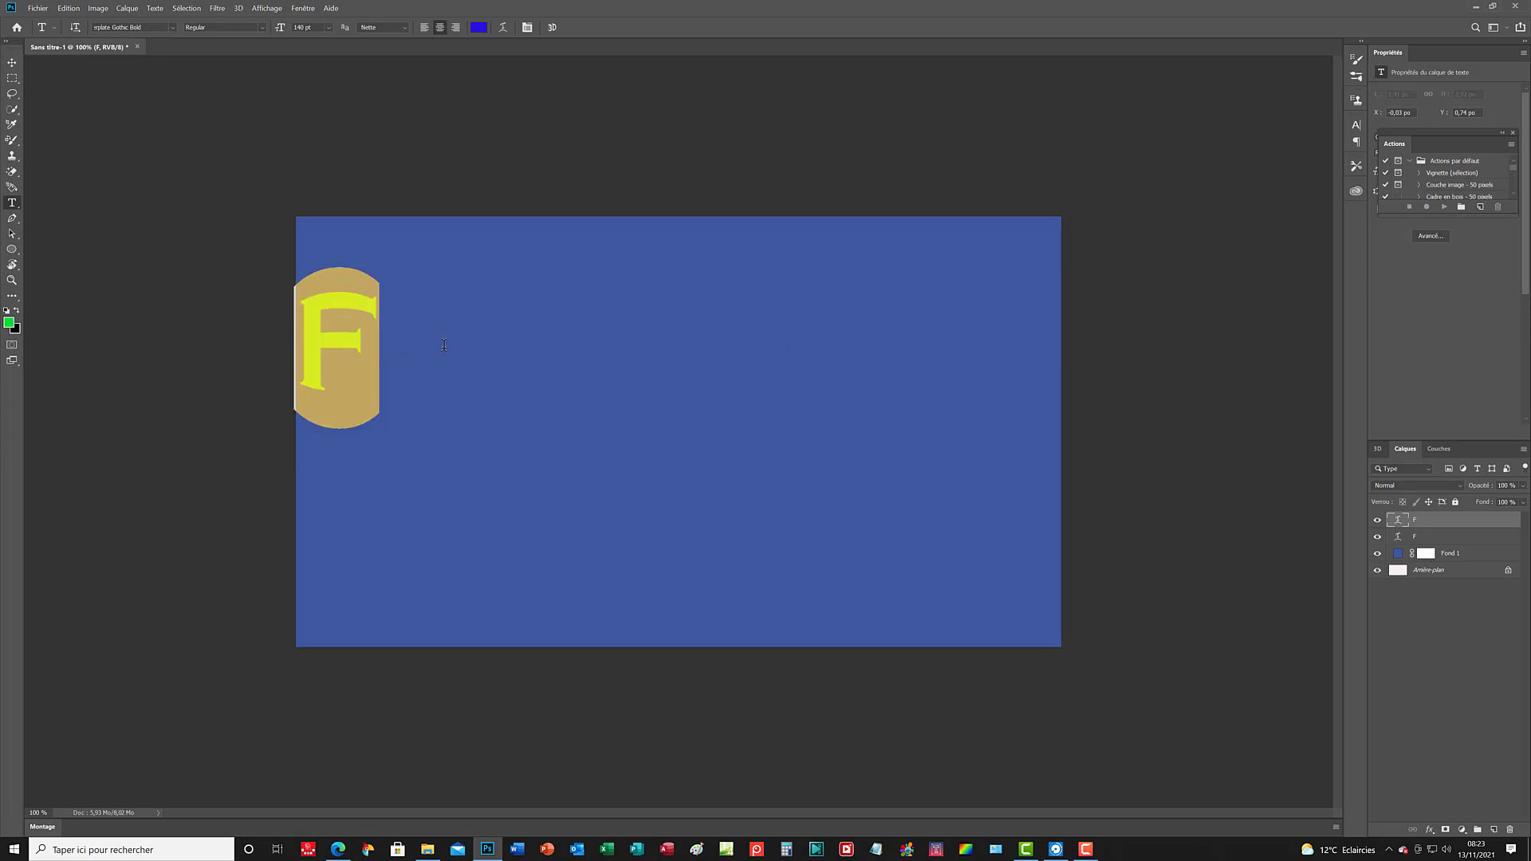
click(444, 346)
Rename the duplicated F text layer to A.
click(1416, 524)
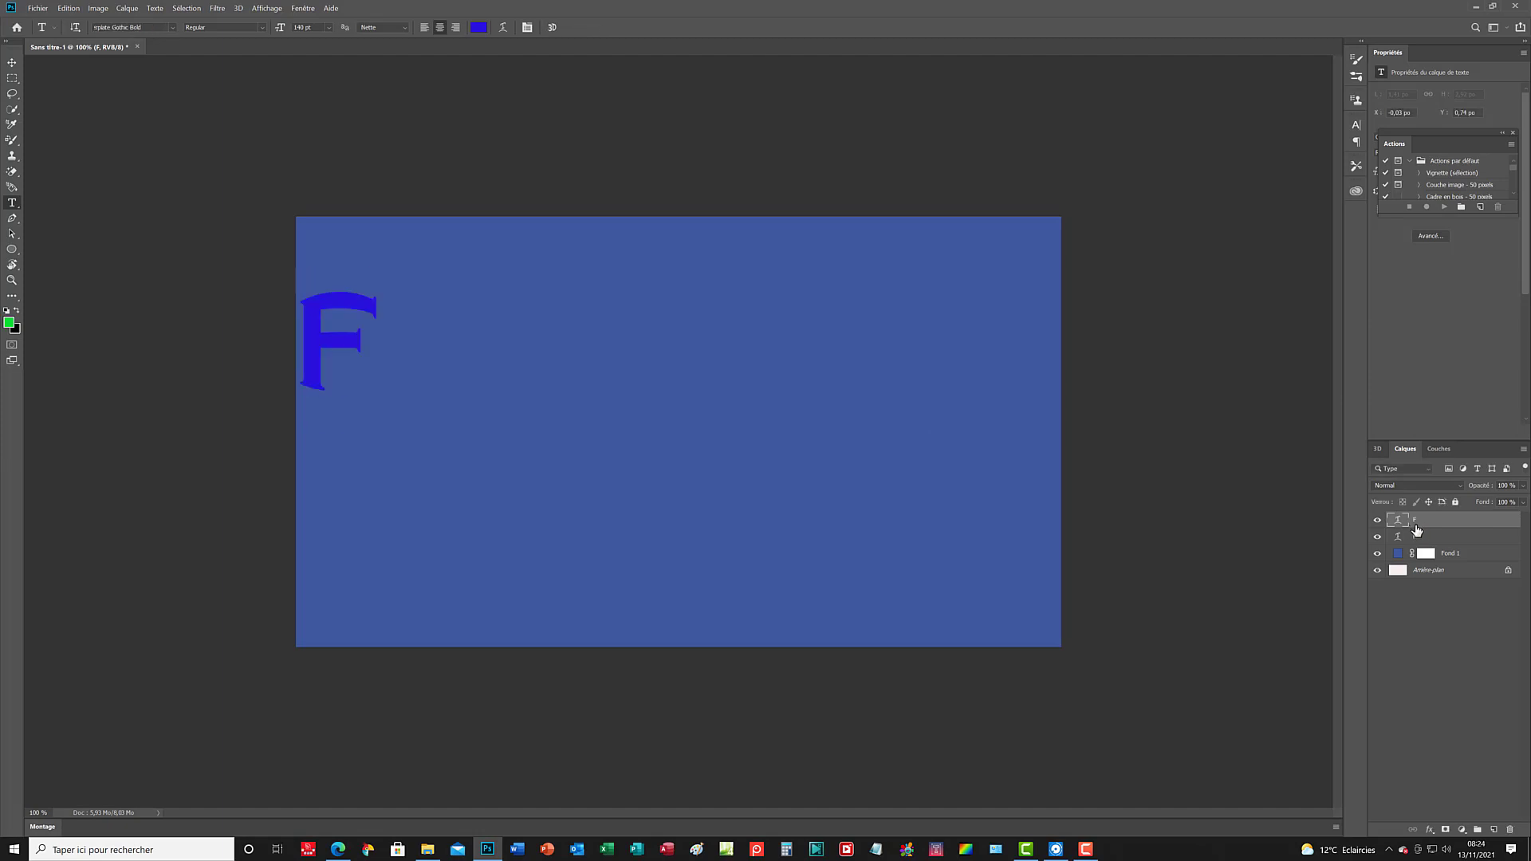
double_click(1414, 525)
text(A)
key(Return)
click(1241, 450)
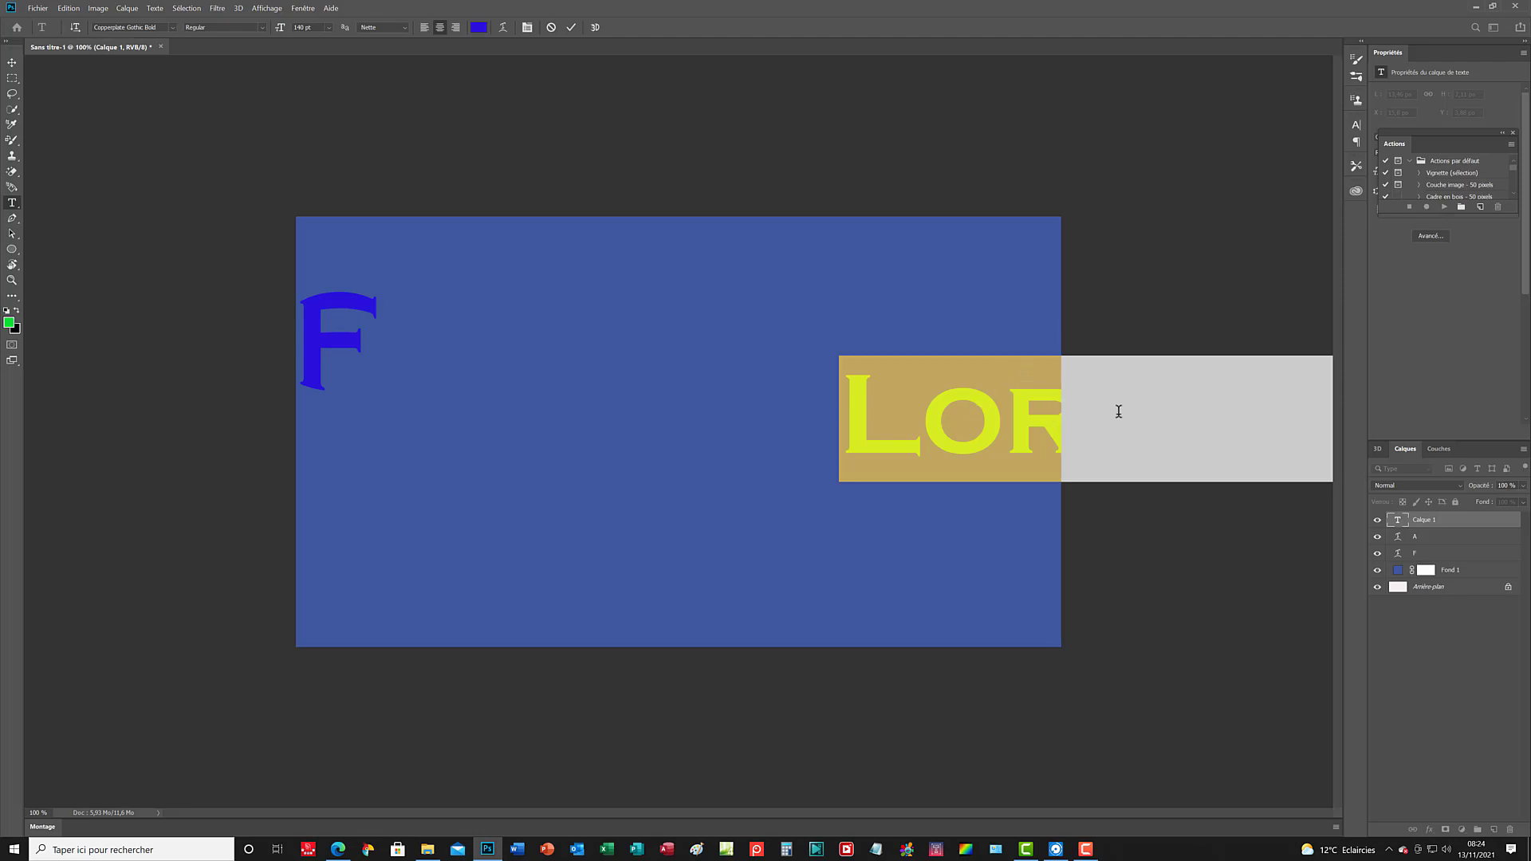
click(1450, 526)
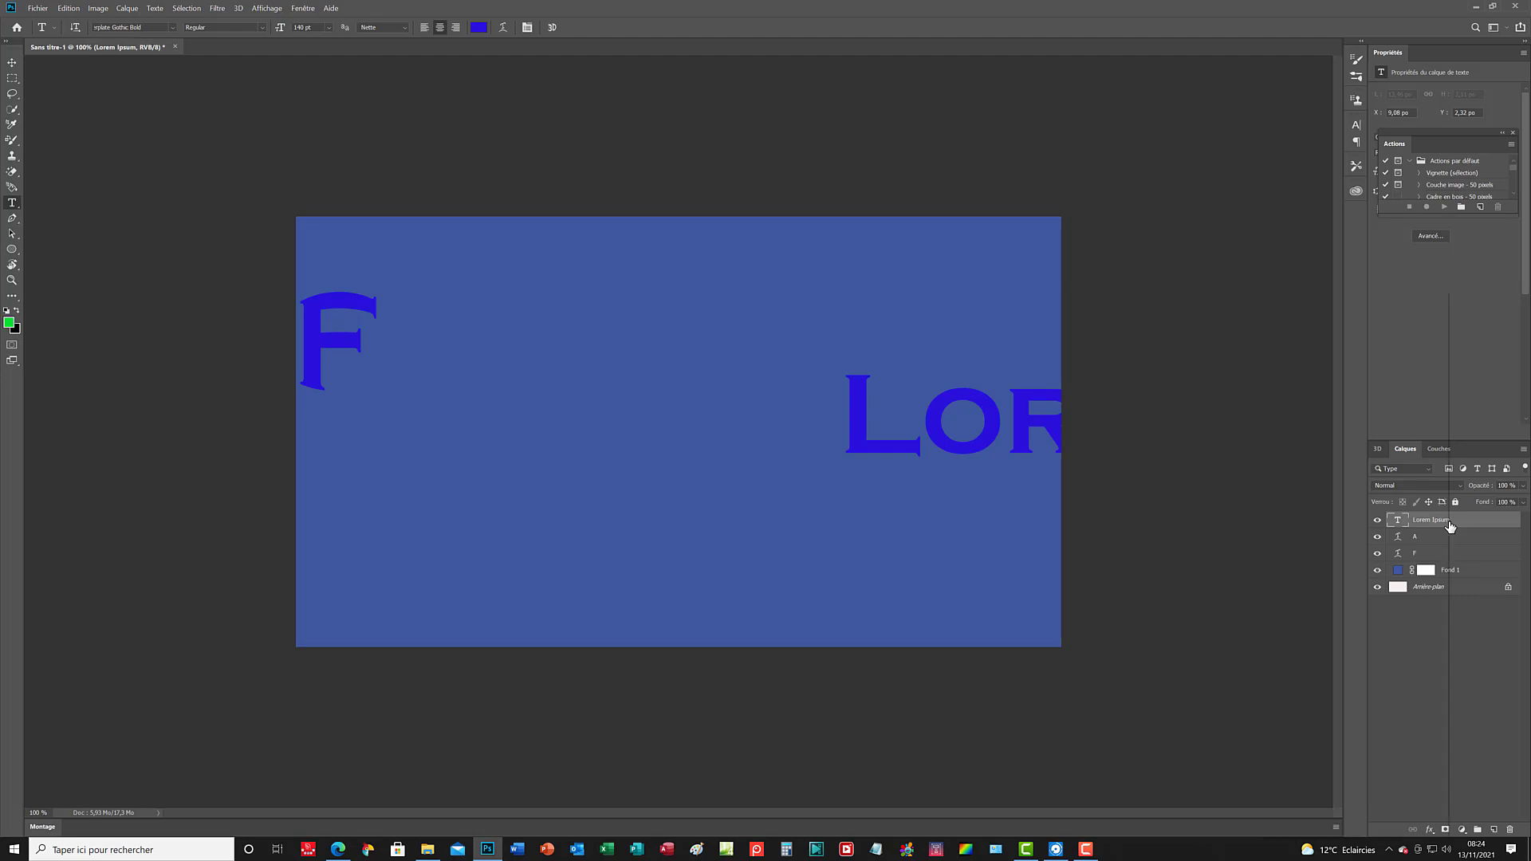
right_click(1449, 526)
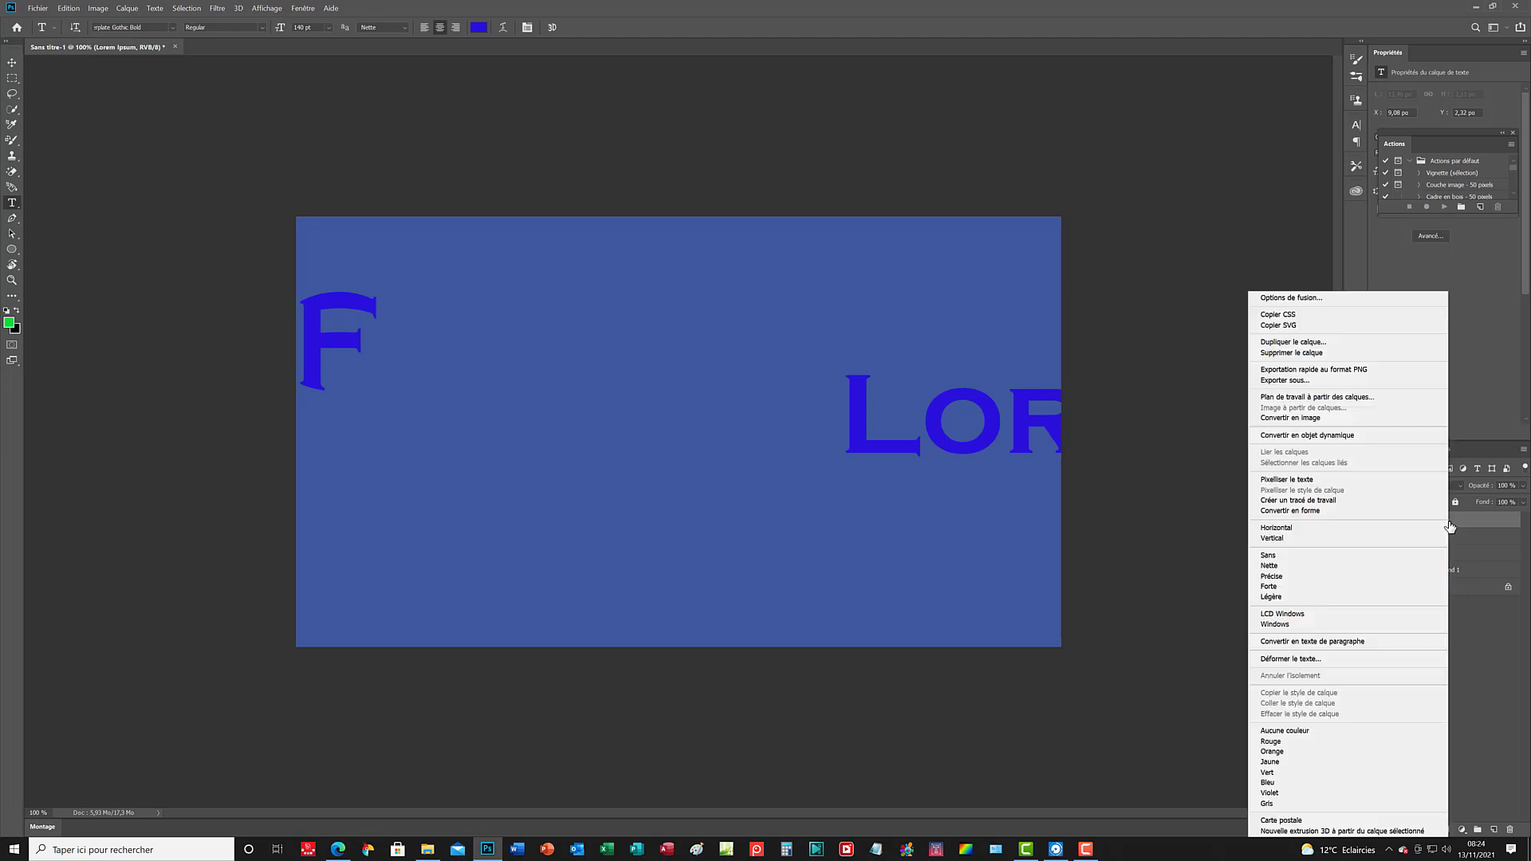
click(1373, 353)
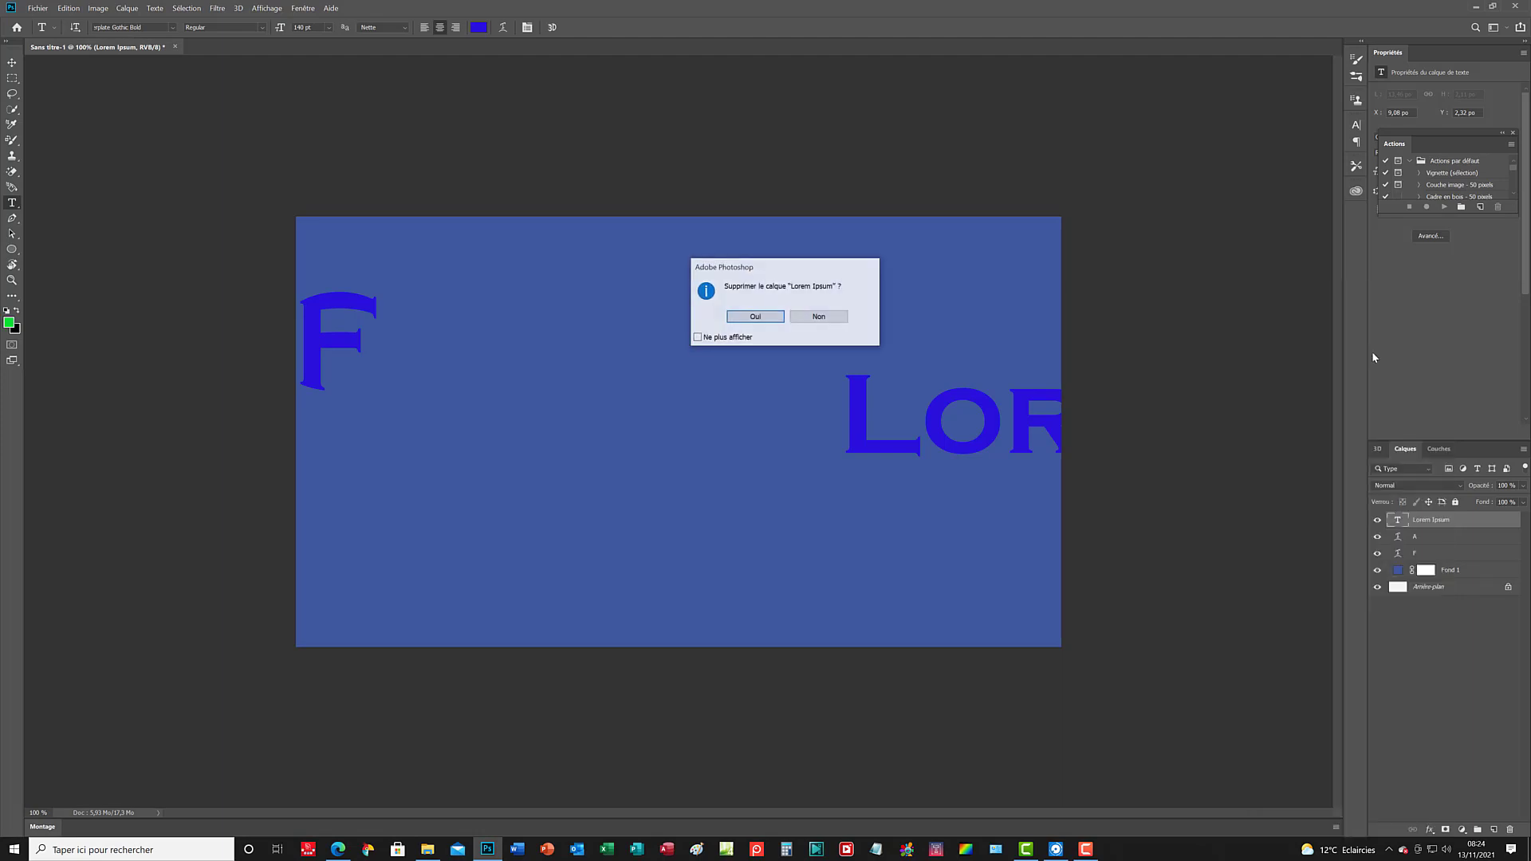
click(754, 318)
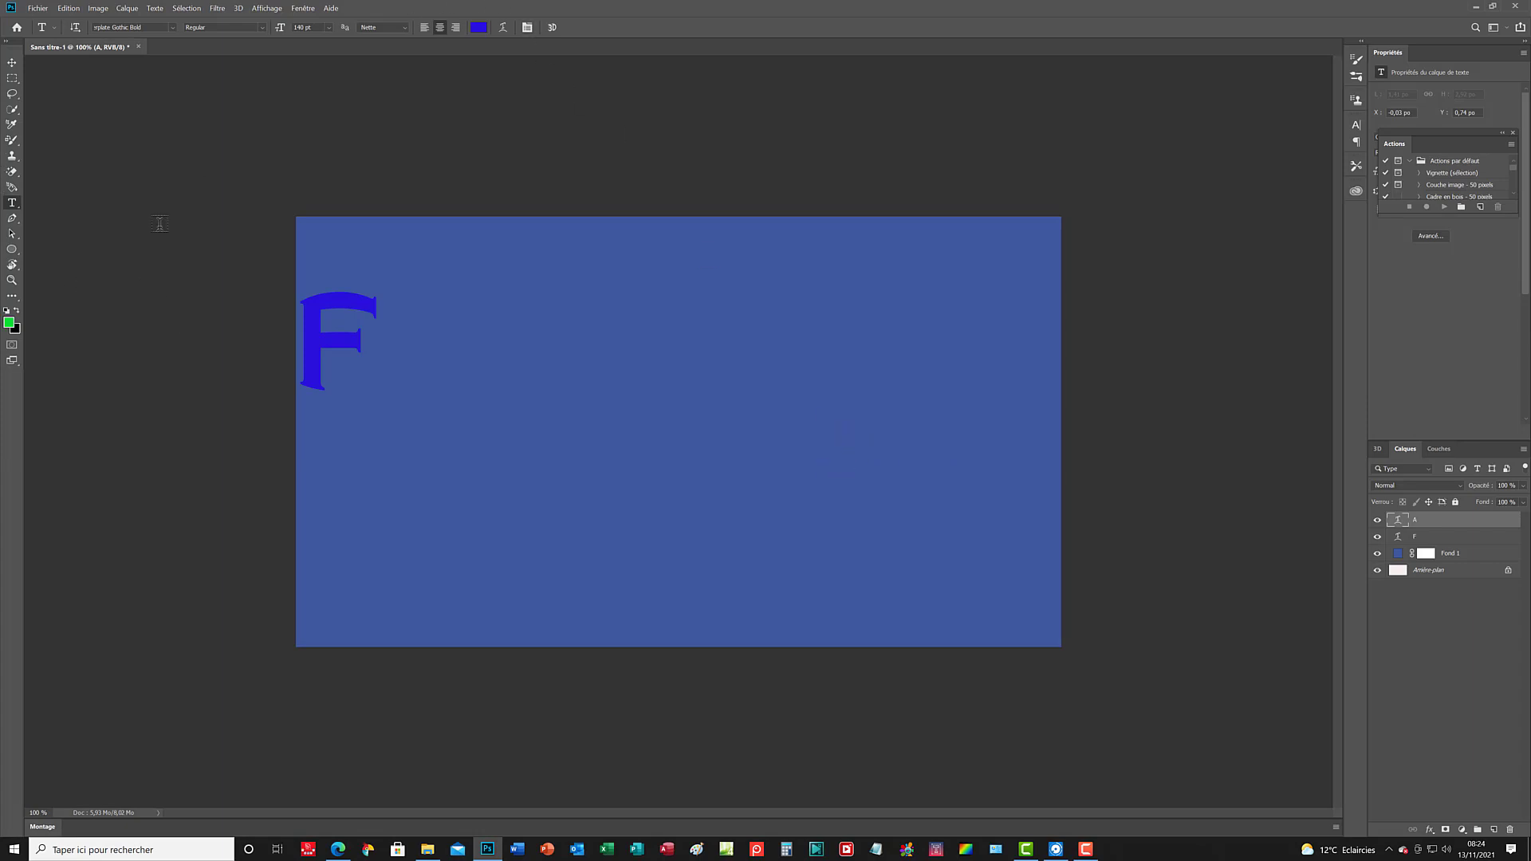
Move the duplicated letter just to the right of the F and replace its text with A.
click(12, 63)
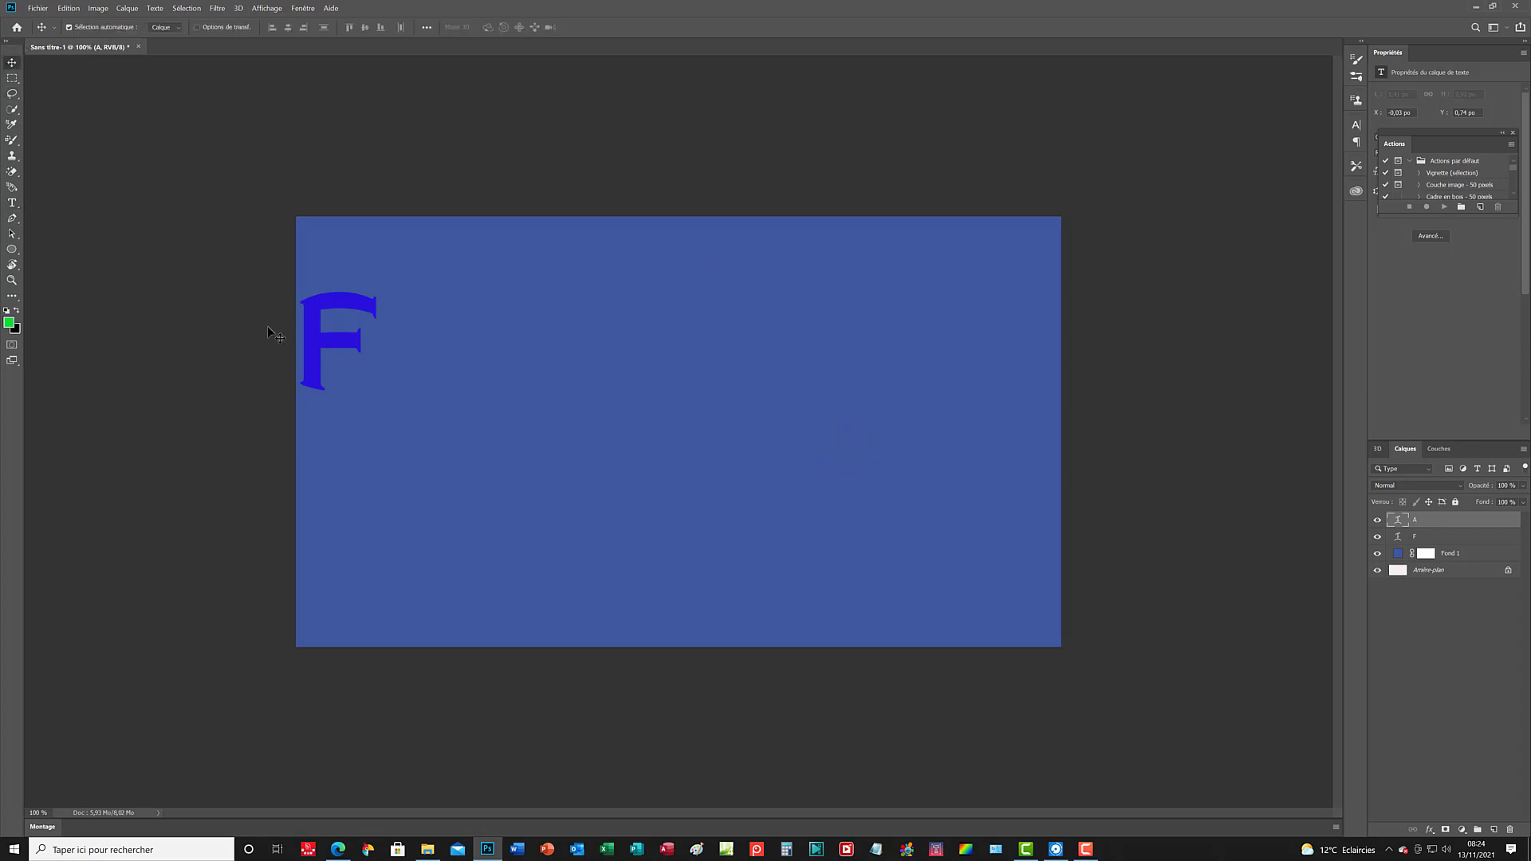
mouse_move(395, 351)
mouse_down()
mouse_move(437, 346)
mouse_move(403, 343)
mouse_up()
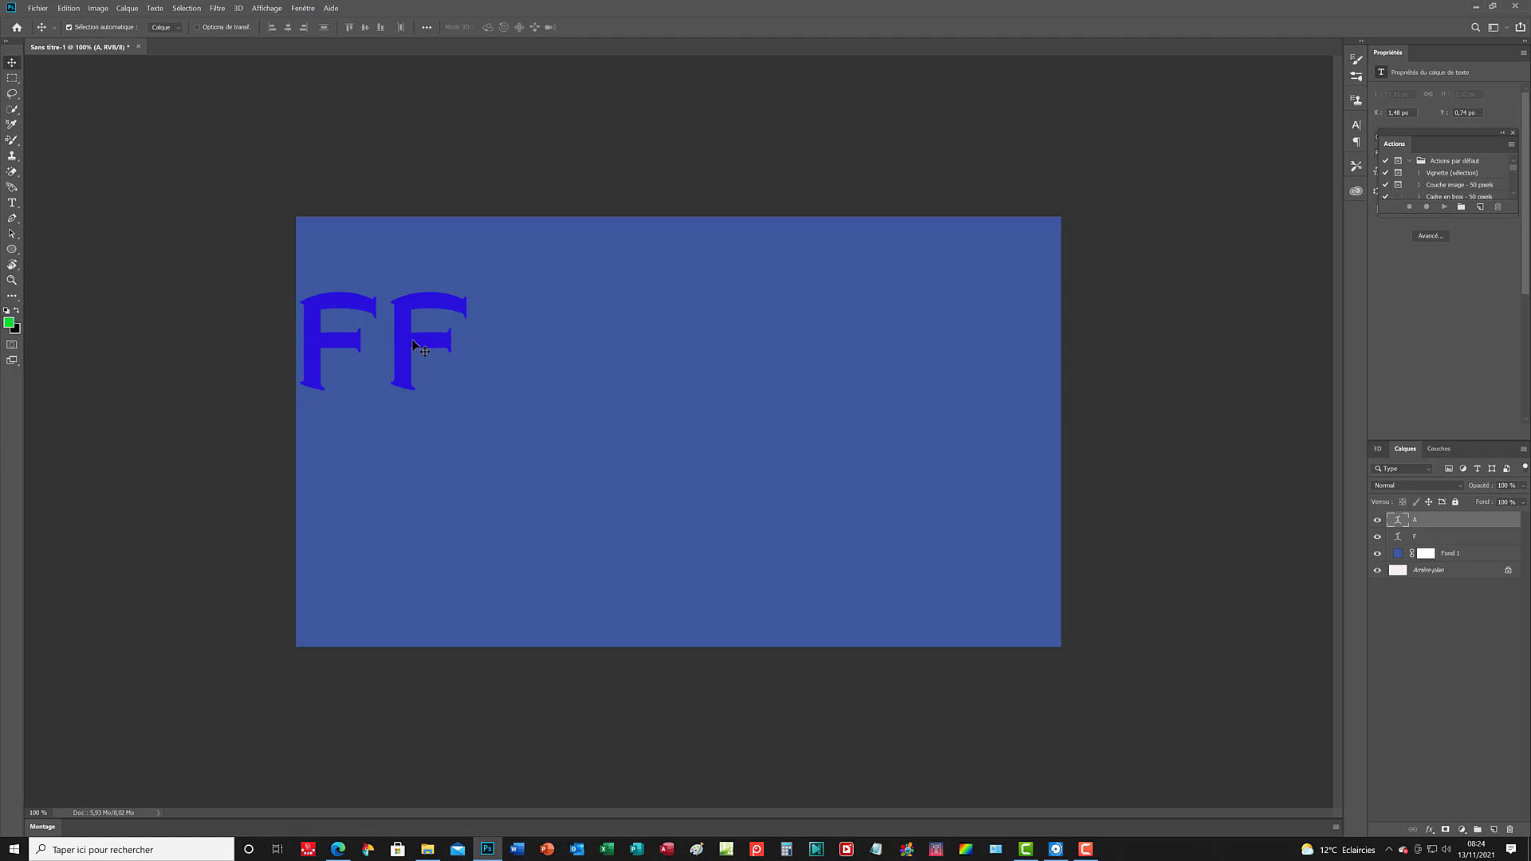
key(t)
double_click(413, 341)
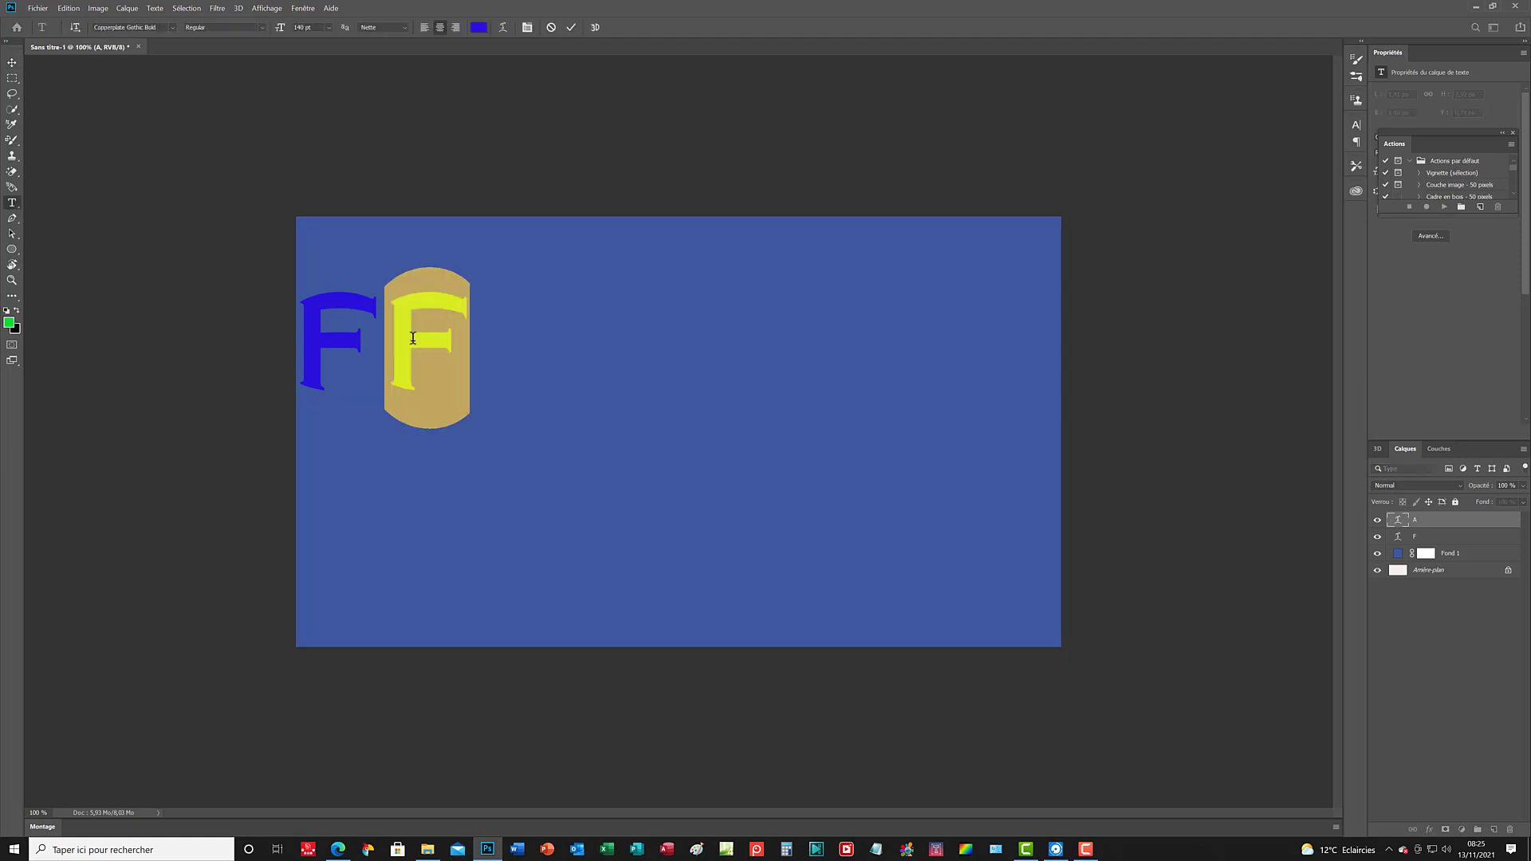
text(A)
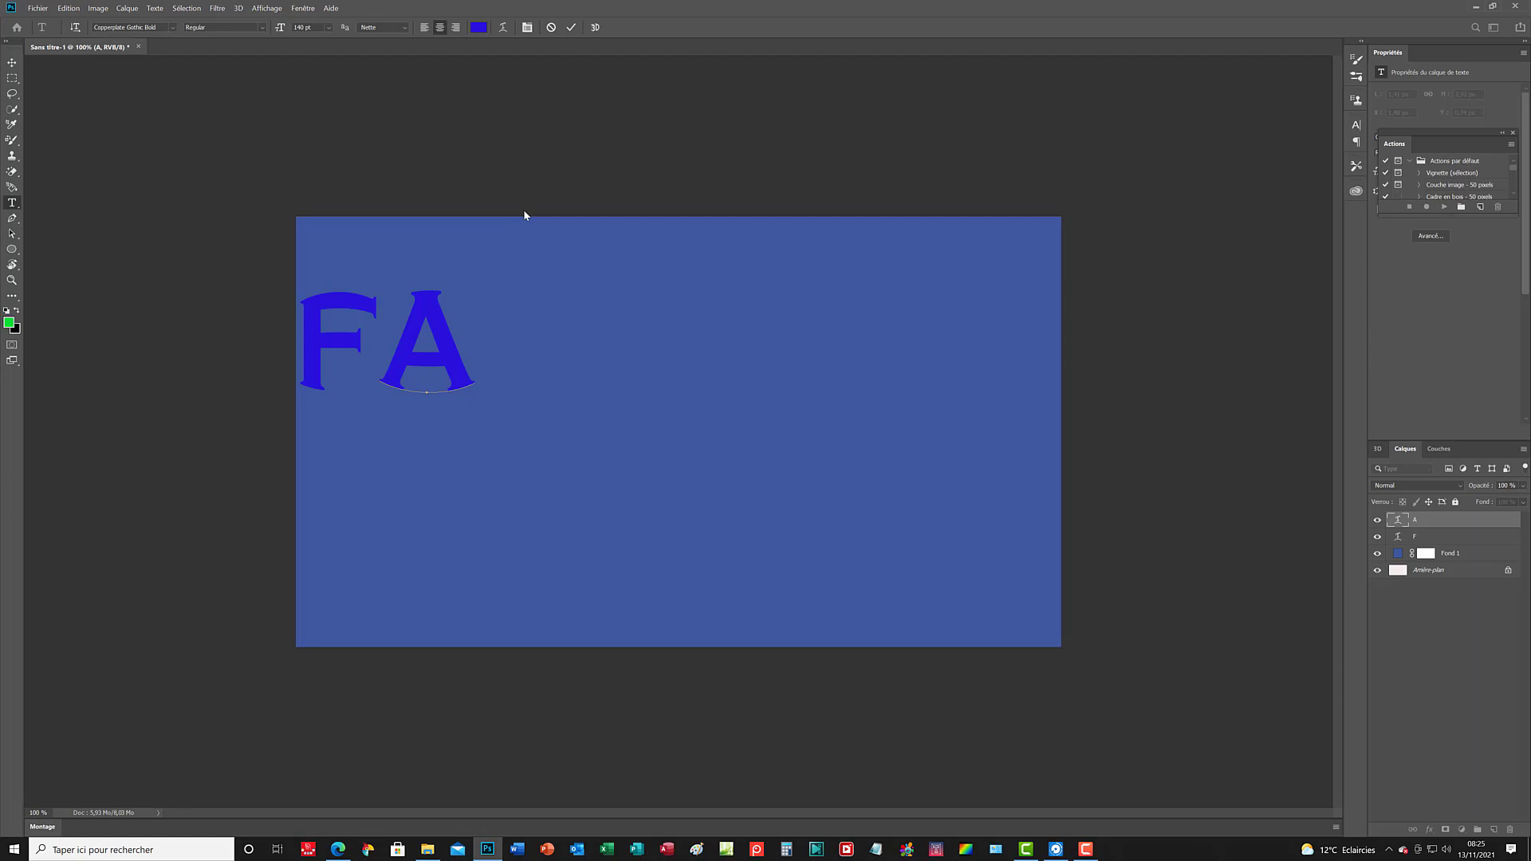
Commit the A text and nudge the letter slightly closer to the F.
key(ctrl)
click(13, 63)
mouse_move(441, 343)
mouse_down()
mouse_move(491, 345)
mouse_move(425, 348)
mouse_up()
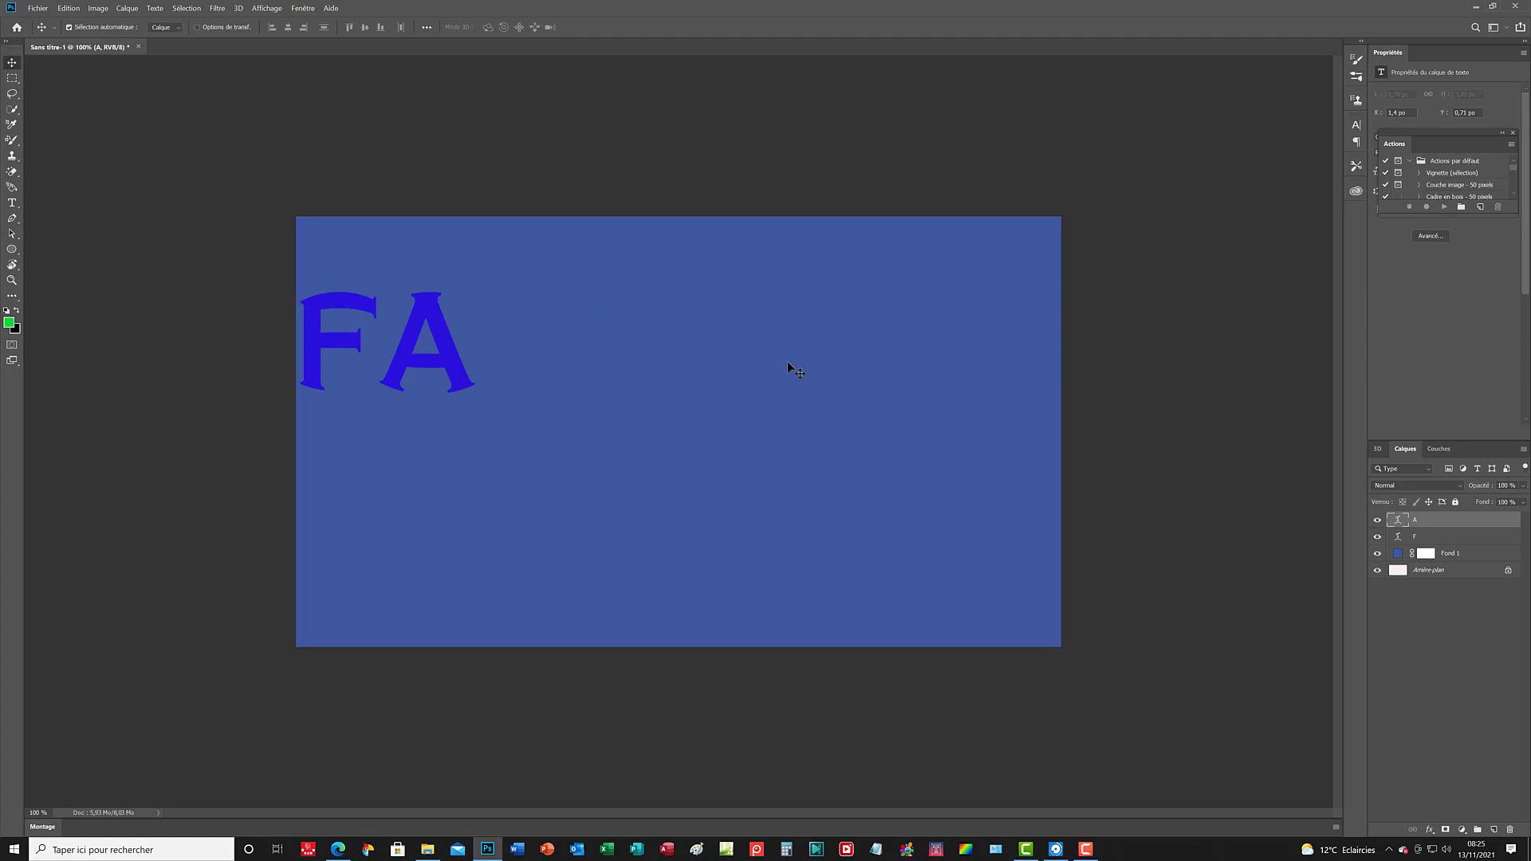
Duplicate the A text layer twice to get two more letter layers.
right_click(1446, 523)
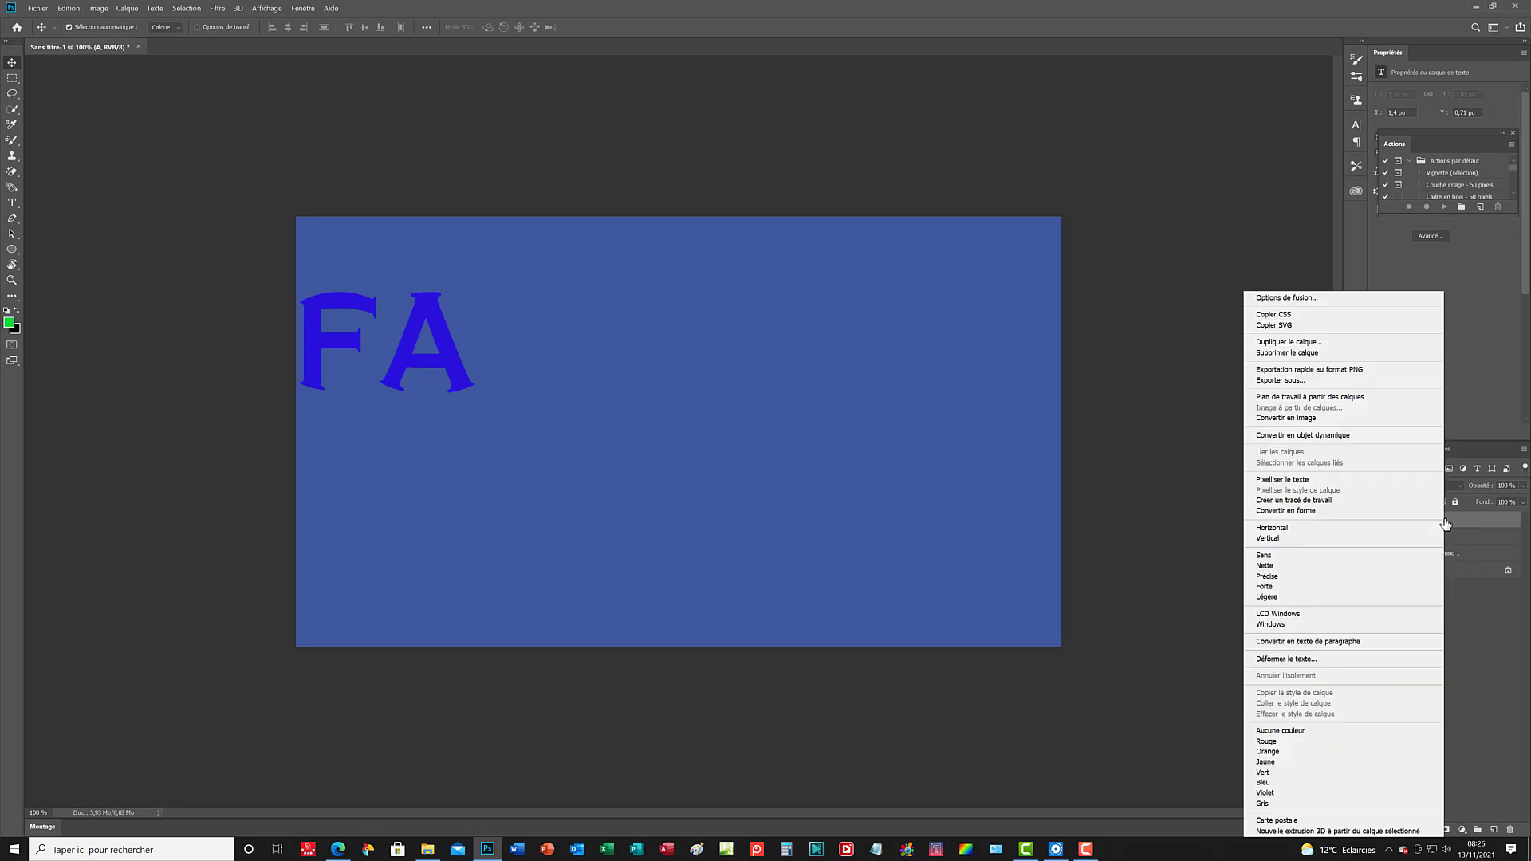
click(1326, 349)
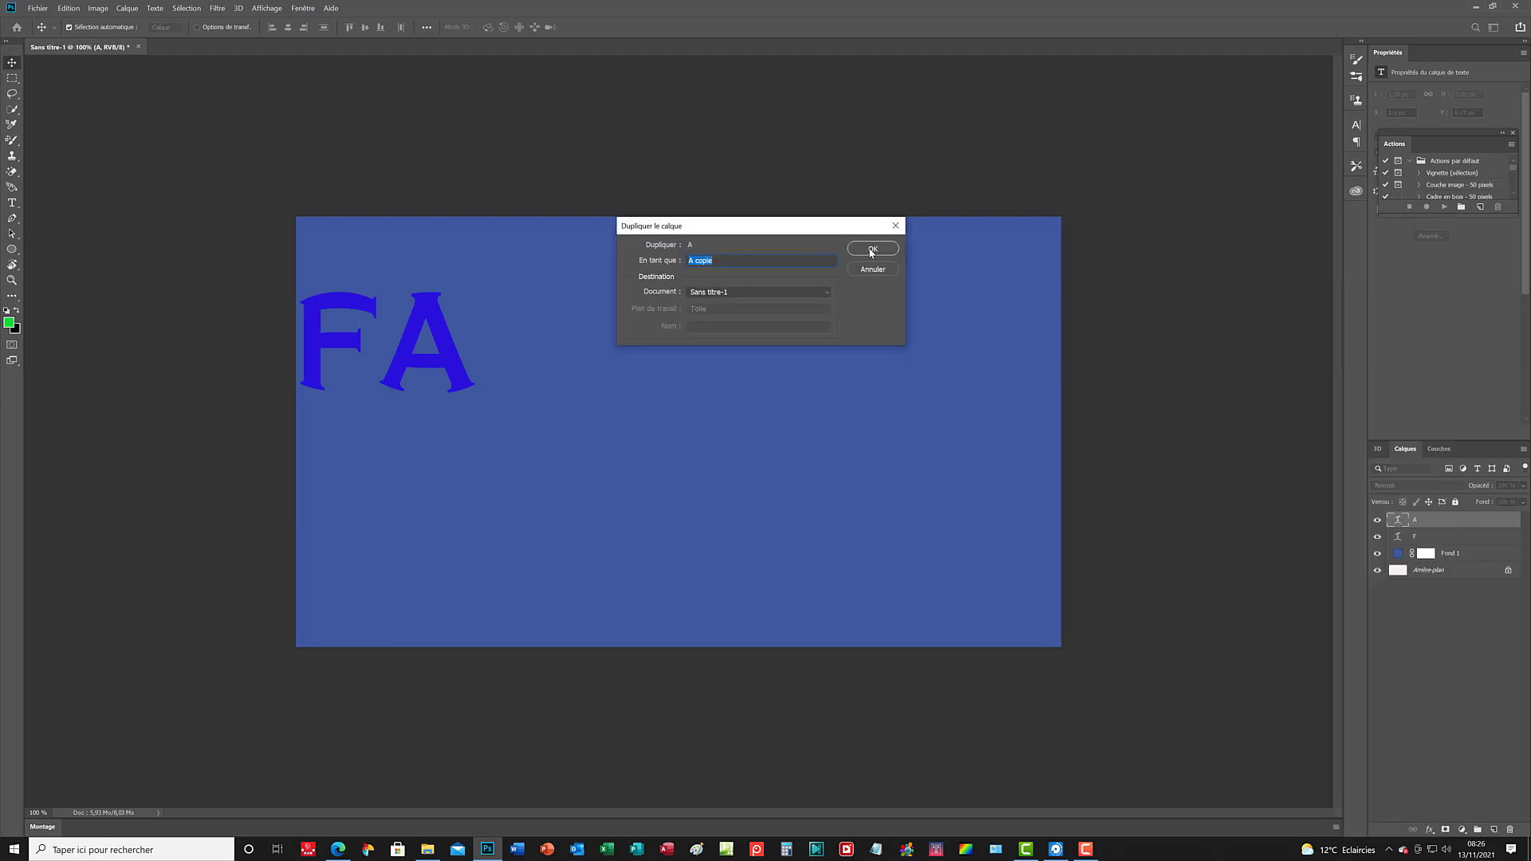
click(871, 251)
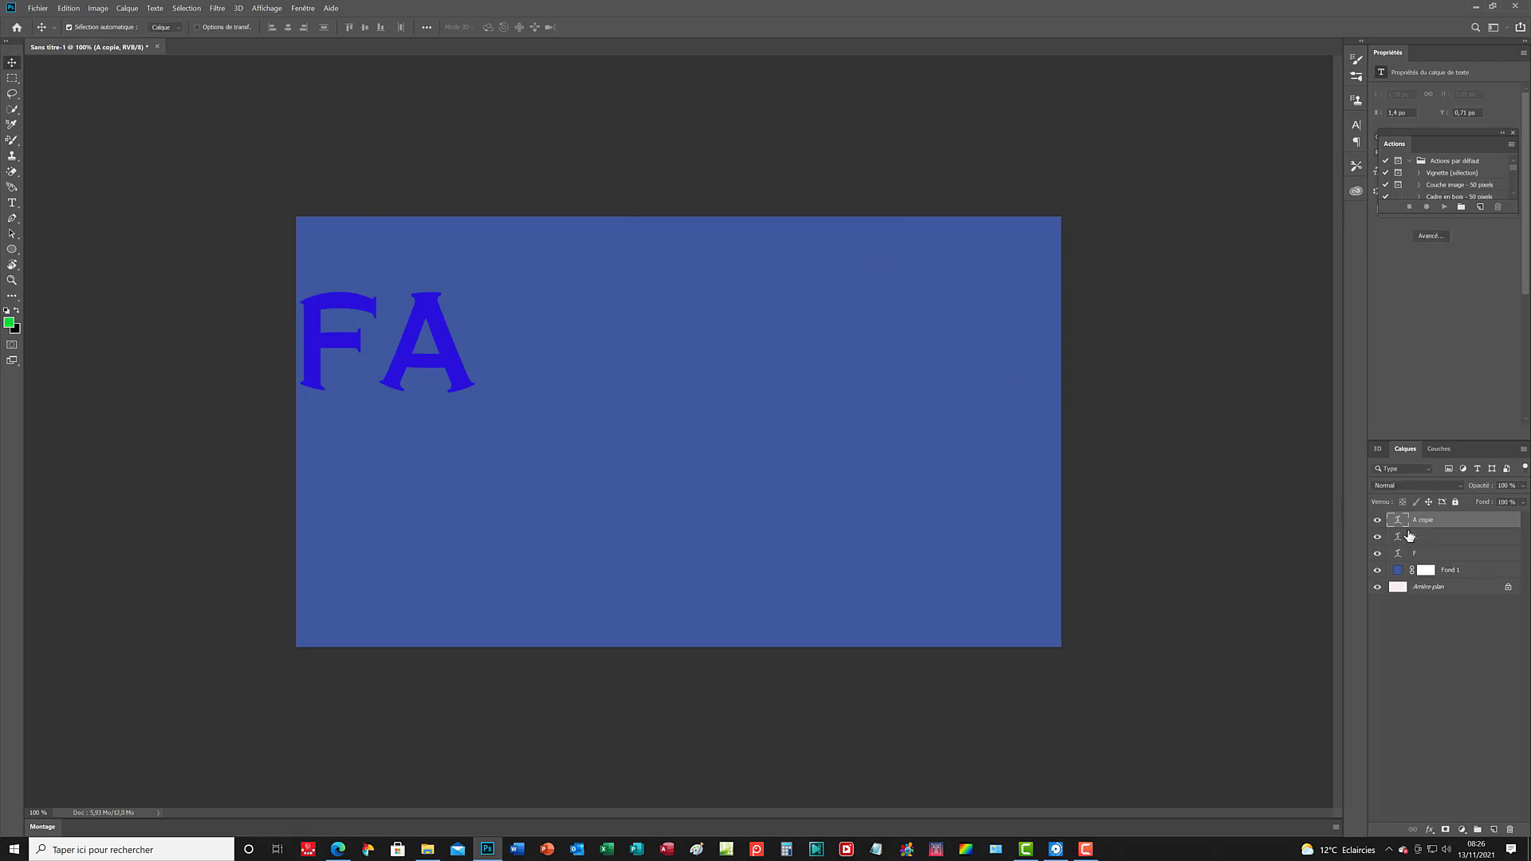
right_click(1426, 523)
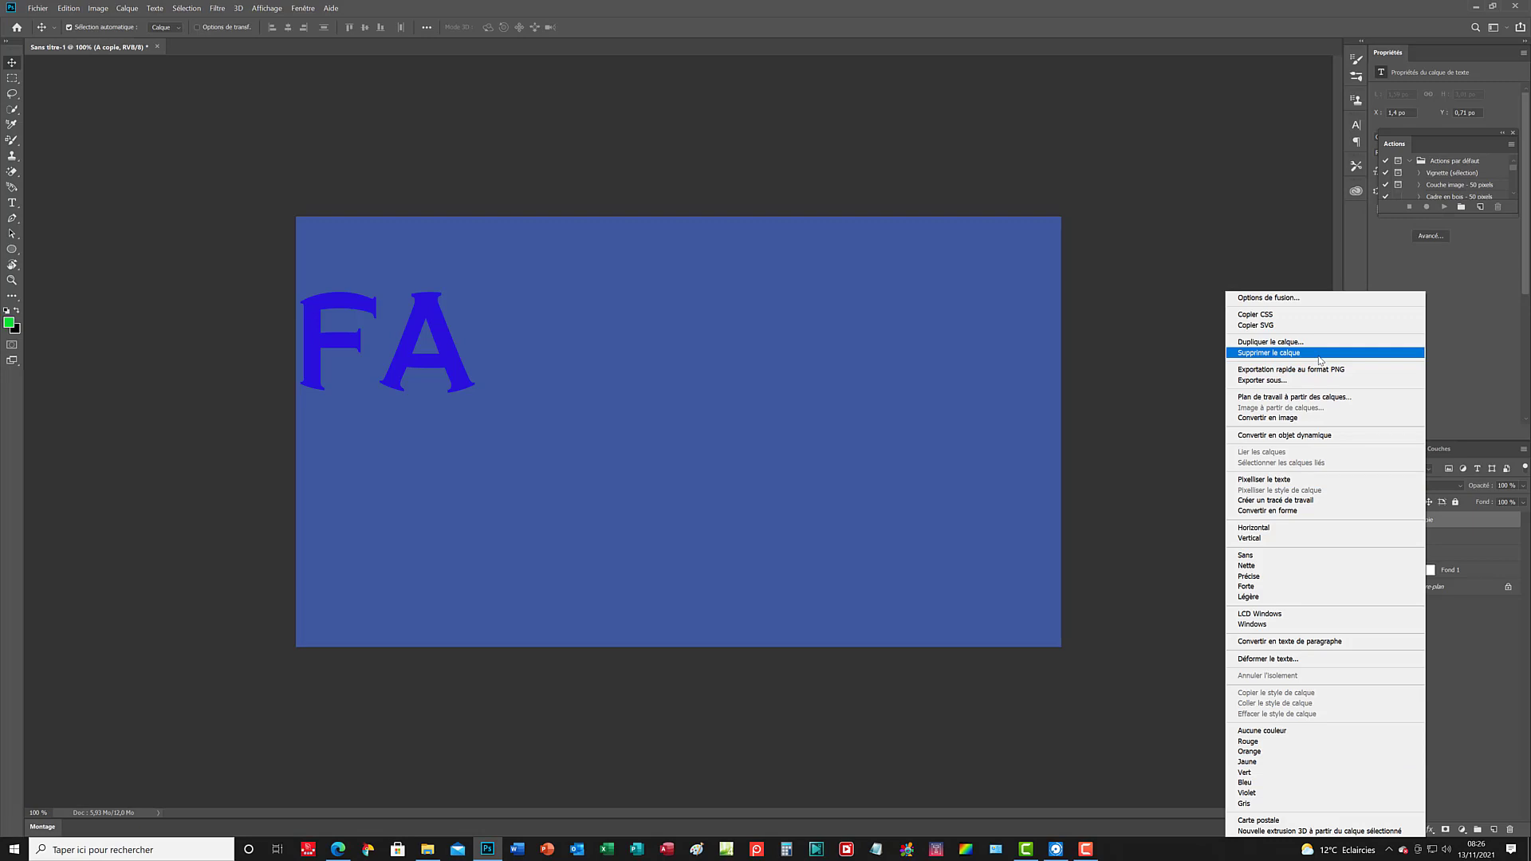
click(1256, 344)
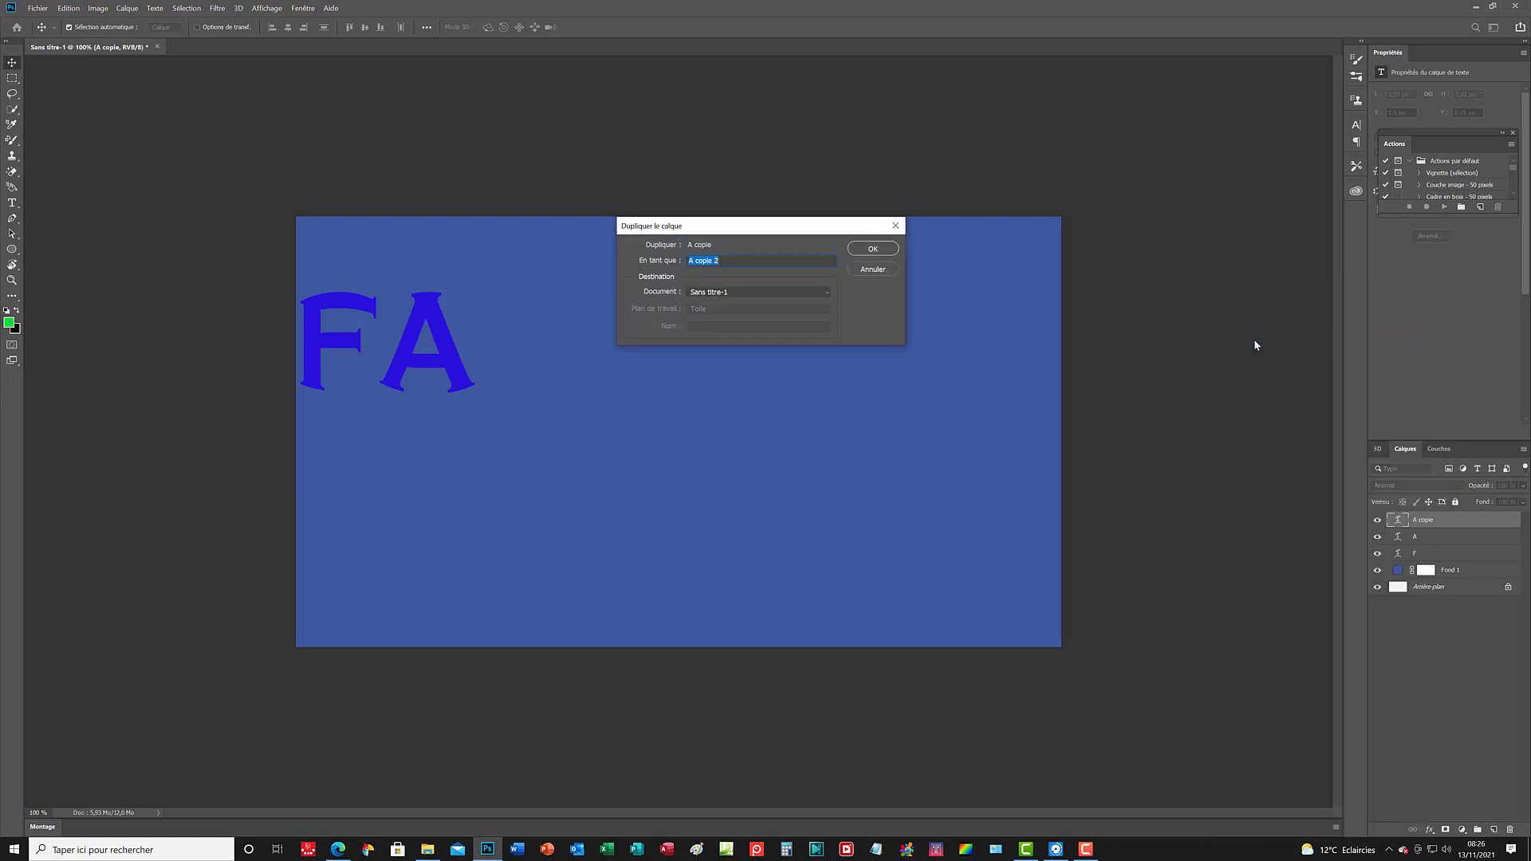
click(877, 249)
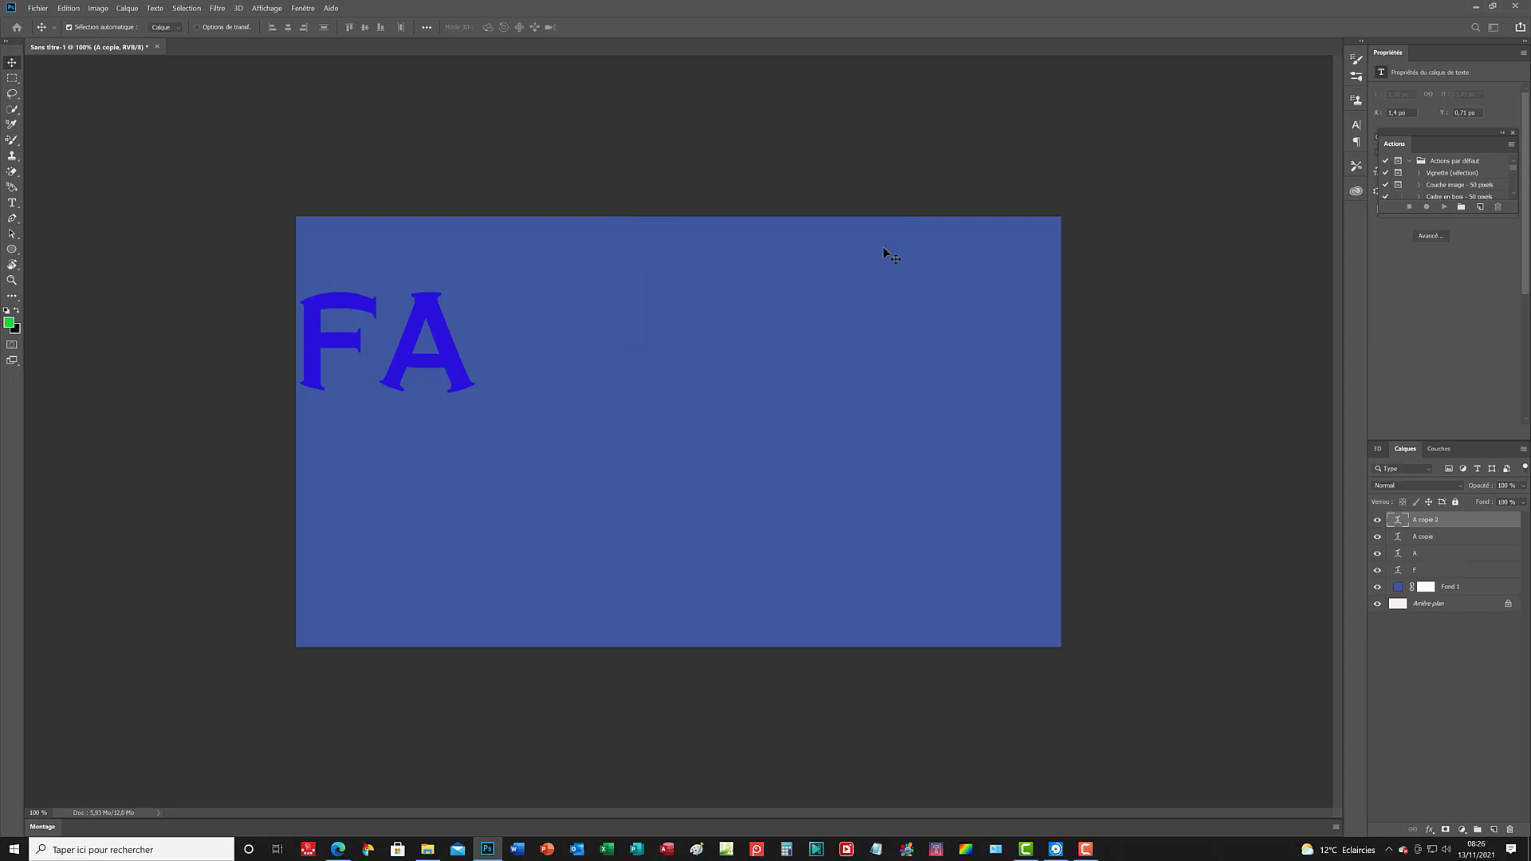
Rename the lower copy of the A layer to C and the upper copy to E.
double_click(1426, 538)
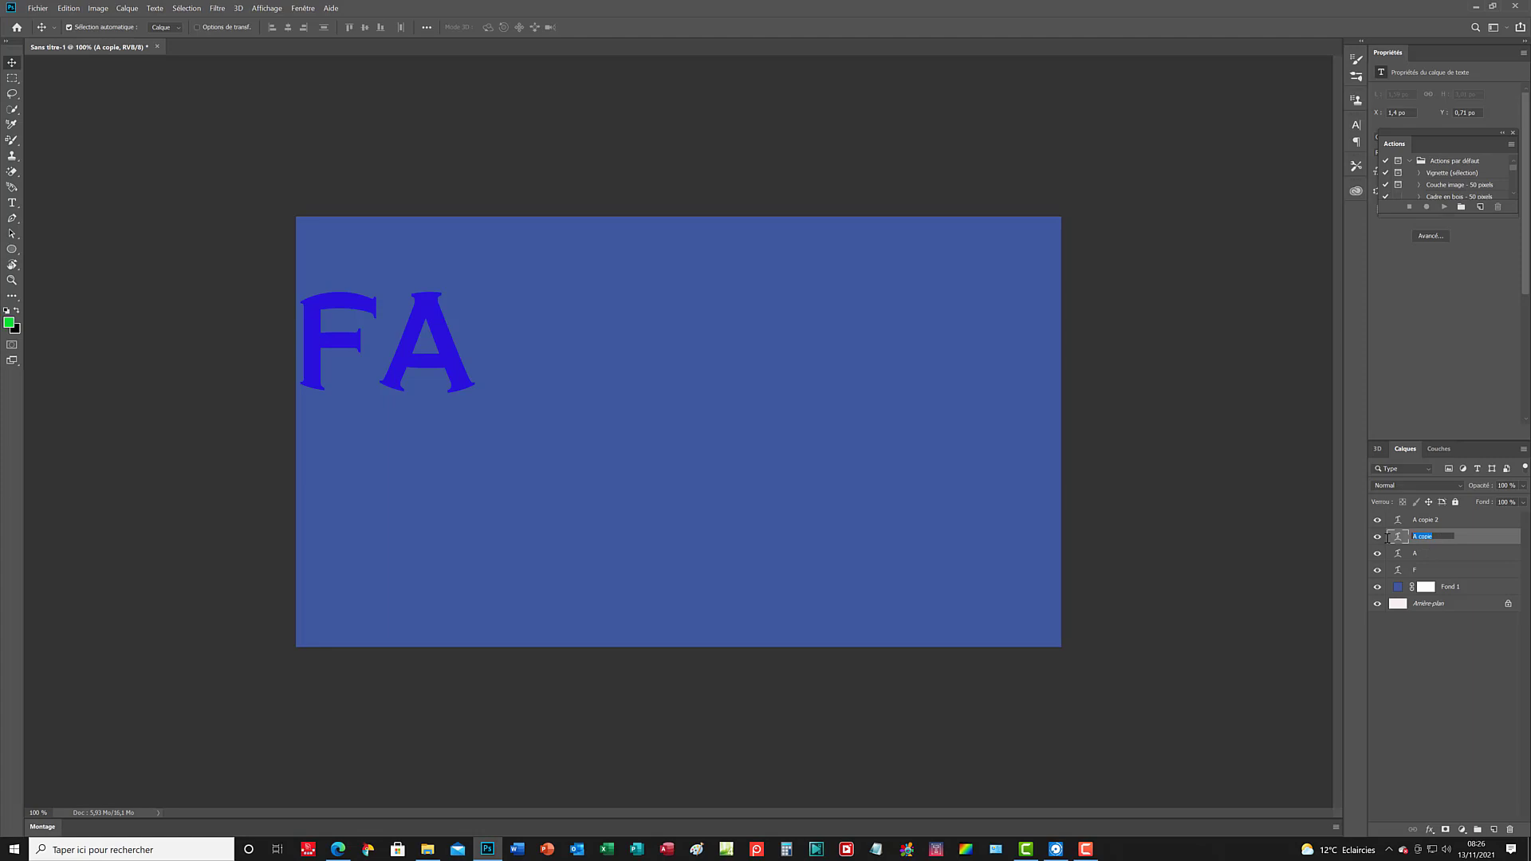
text(C)
key(Return)
click(1432, 523)
right_click(1432, 526)
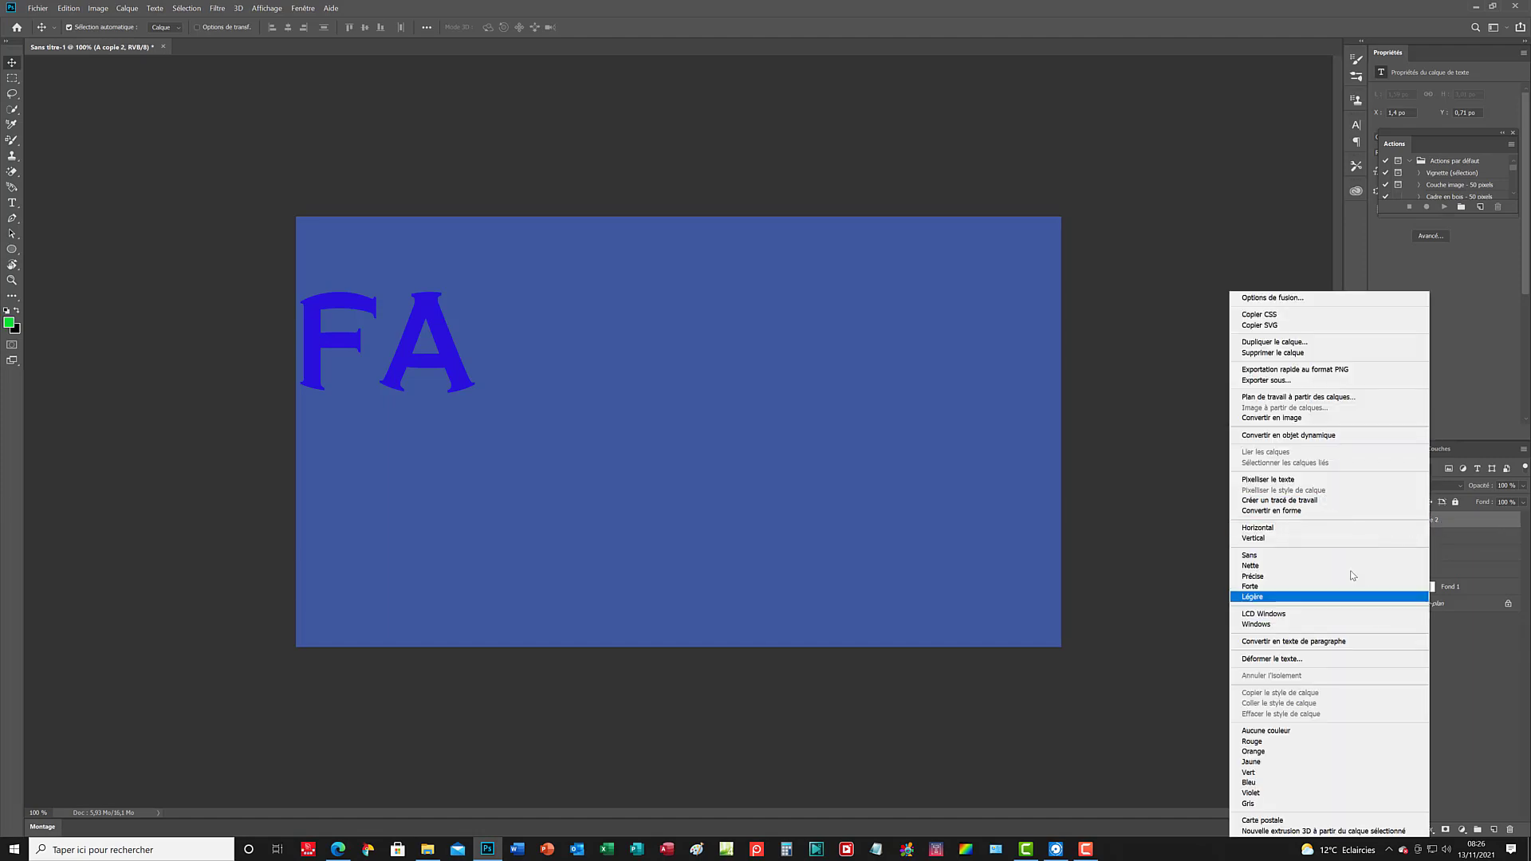
click(1200, 334)
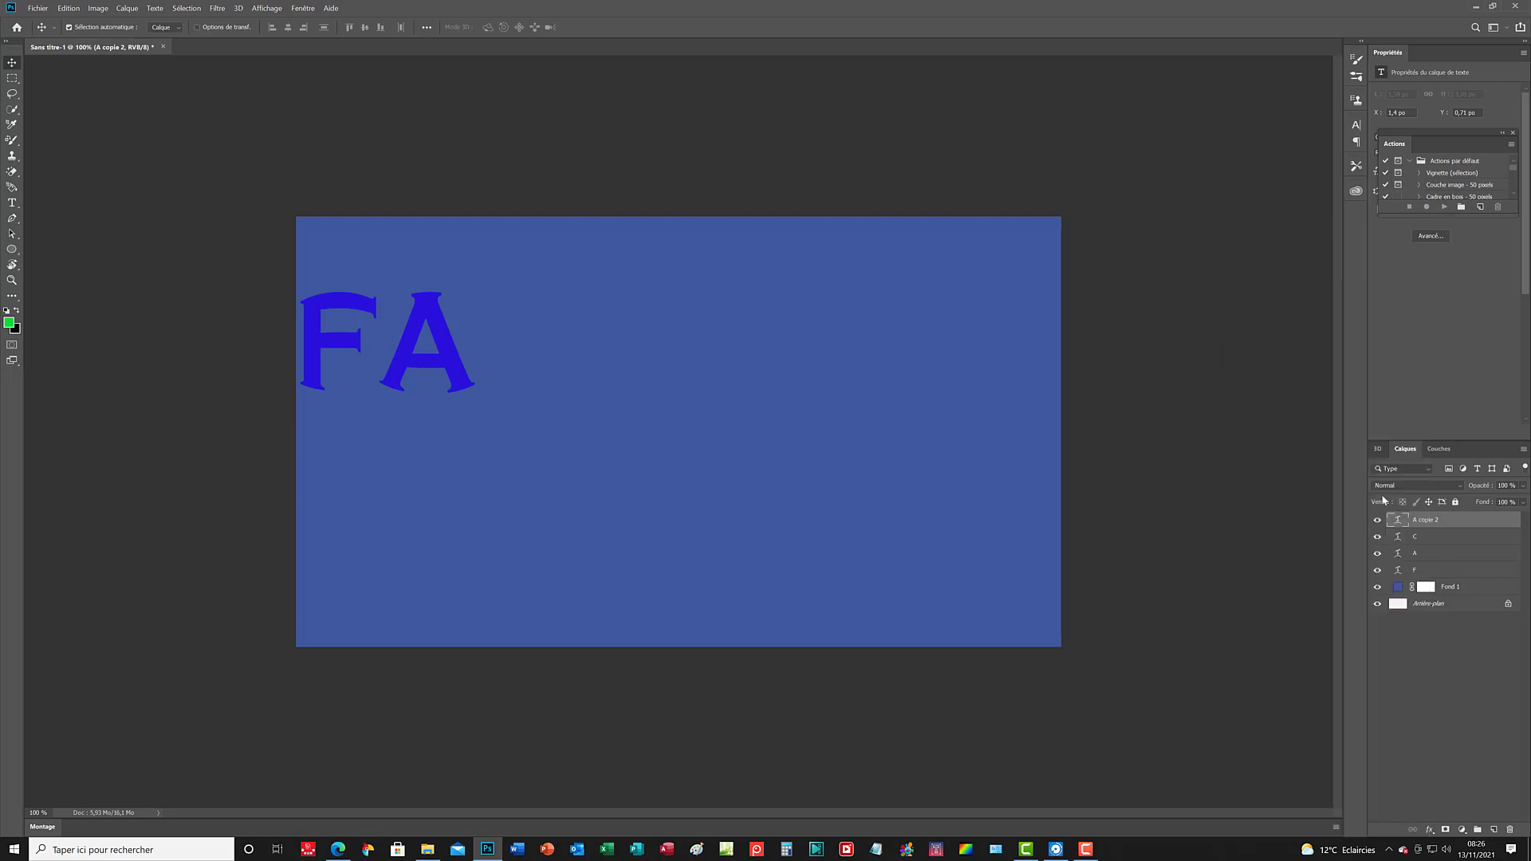
double_click(1433, 522)
text(E)
key(Return)
Spread the two copied letters out in a row after the A and replace the third letter's text with C.
drag(418, 343, 638, 359)
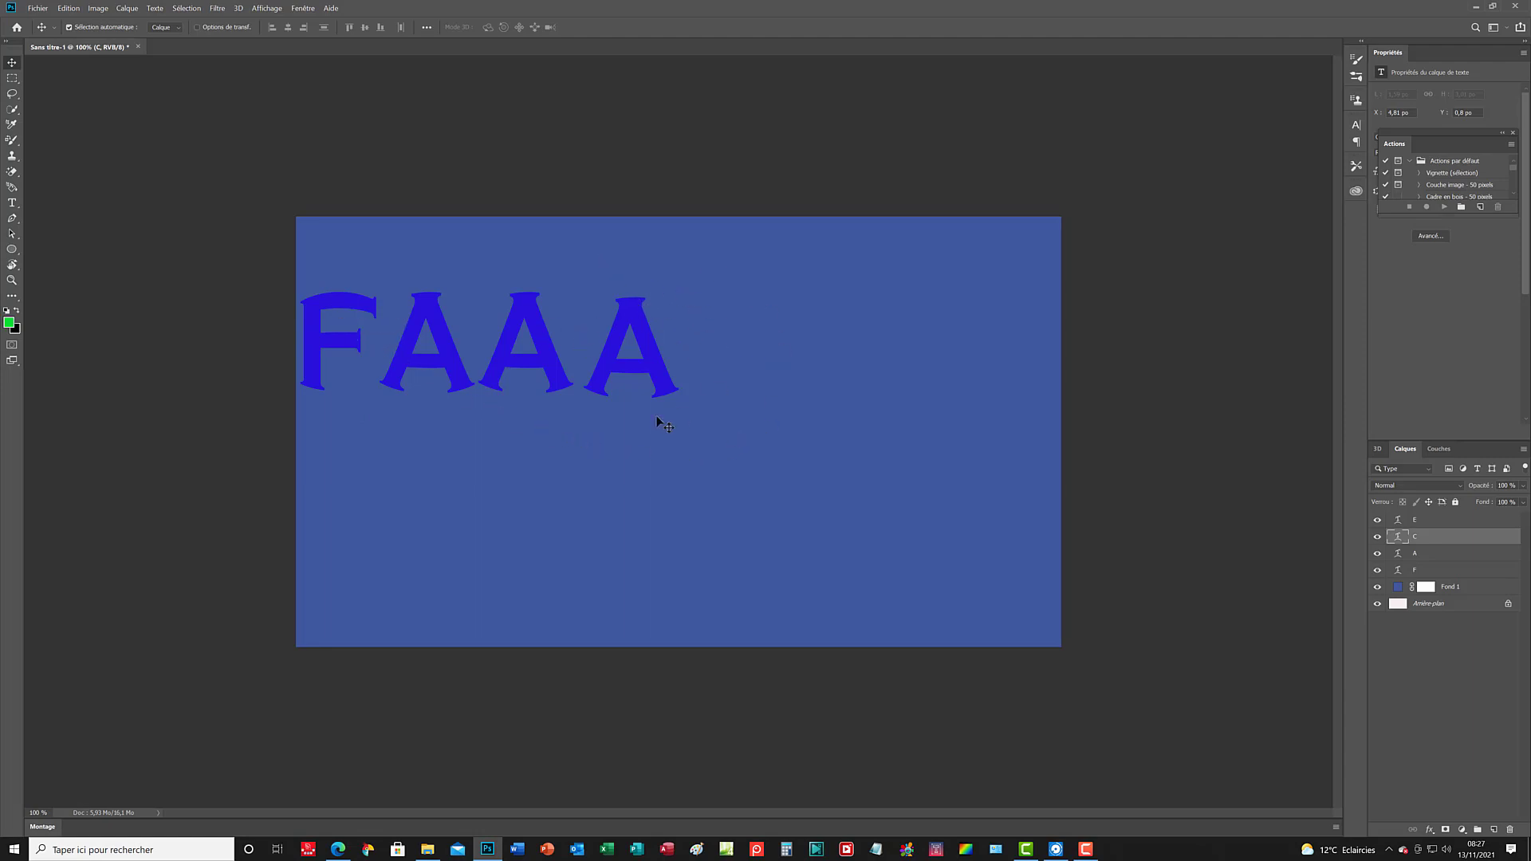
double_click(538, 365)
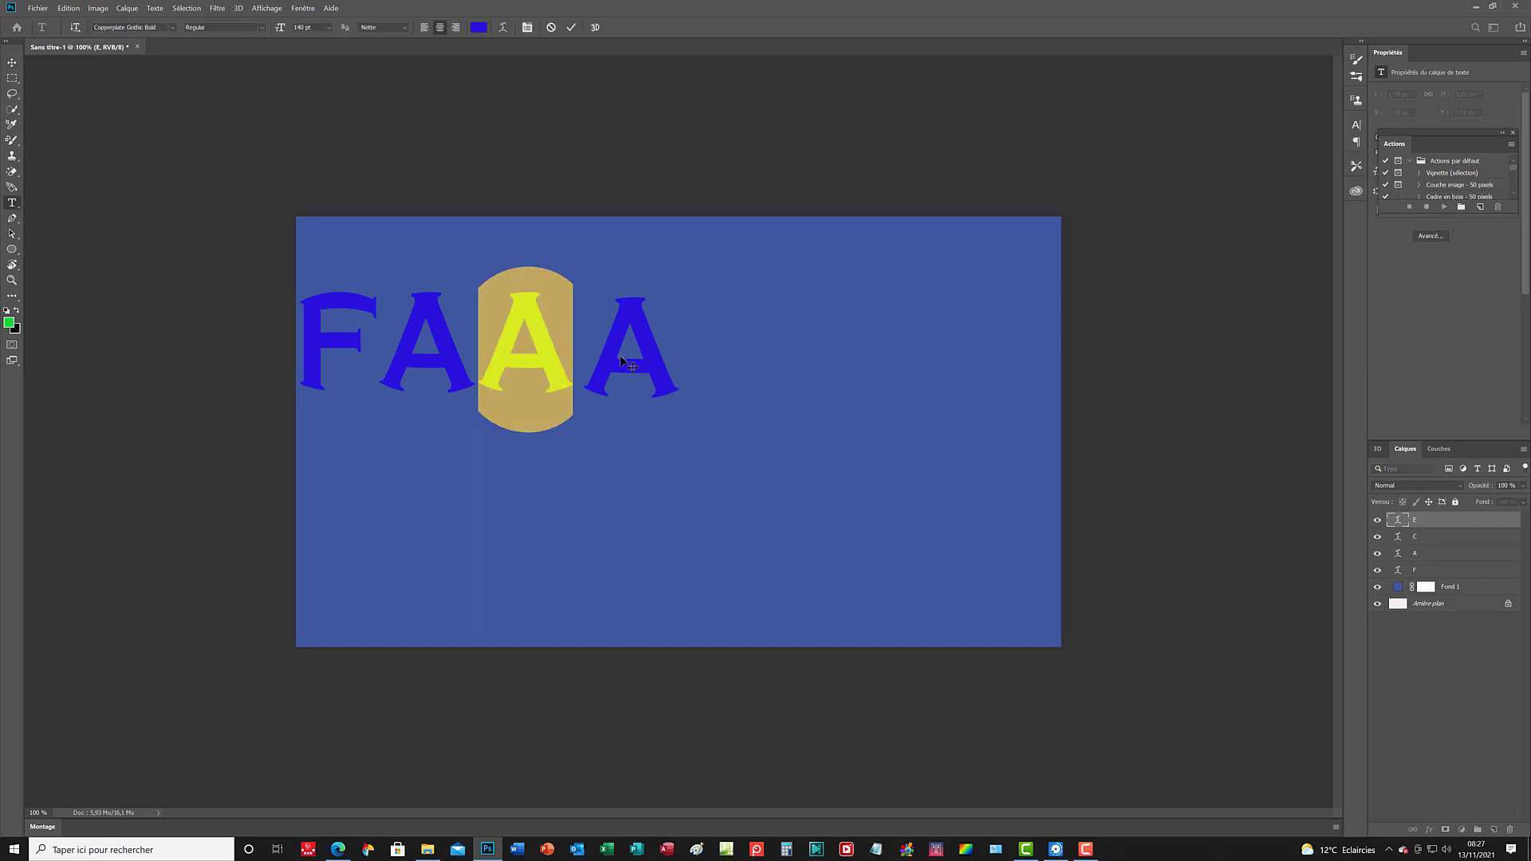
click(525, 345)
double_click(525, 345)
text(C)
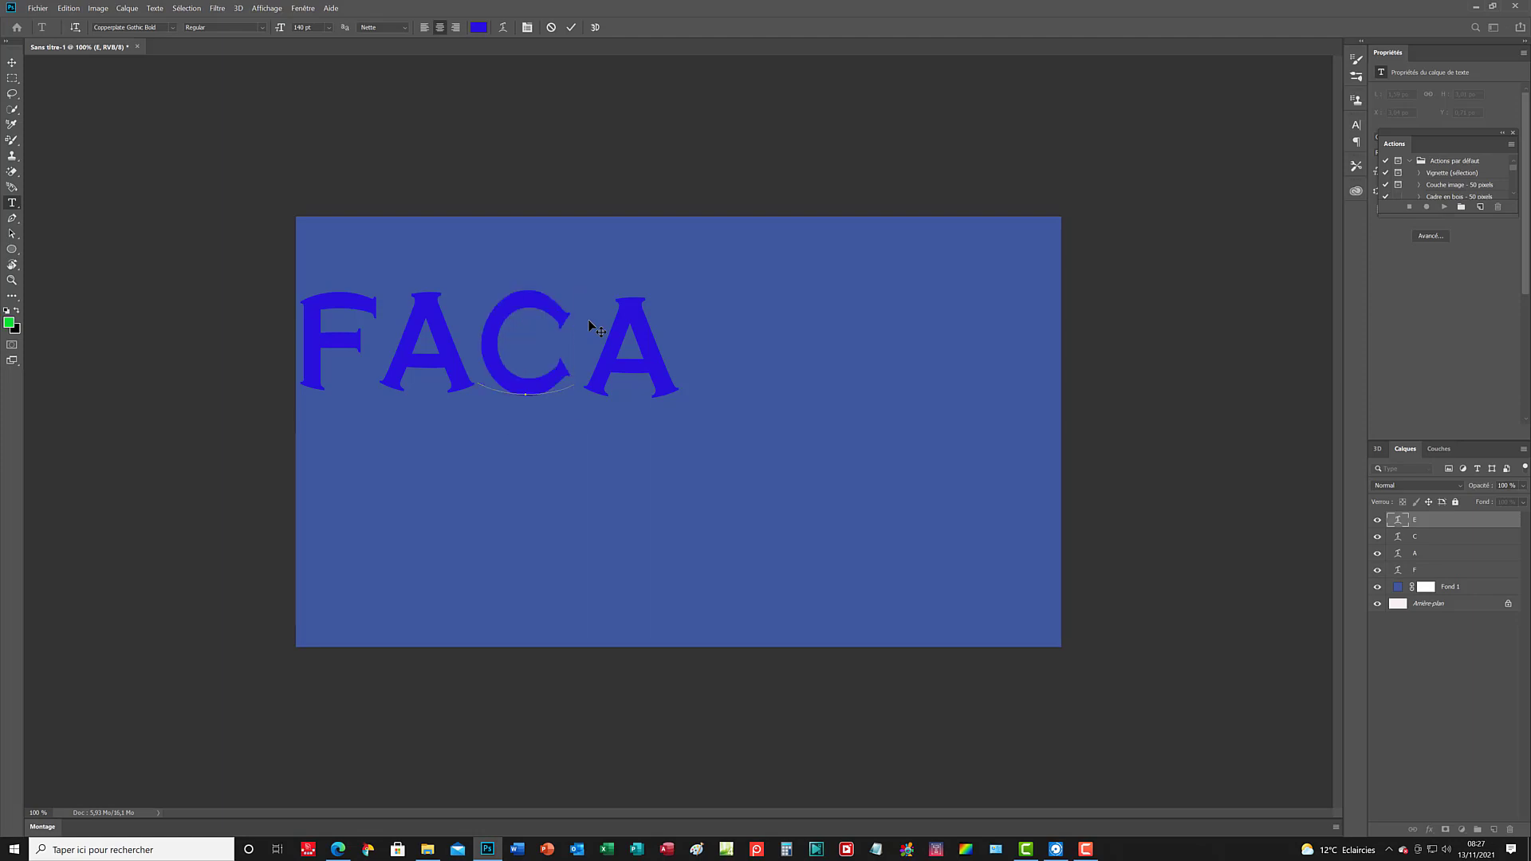
Replace the fourth letter's text with E to complete the word FACE and commit it.
click(631, 343)
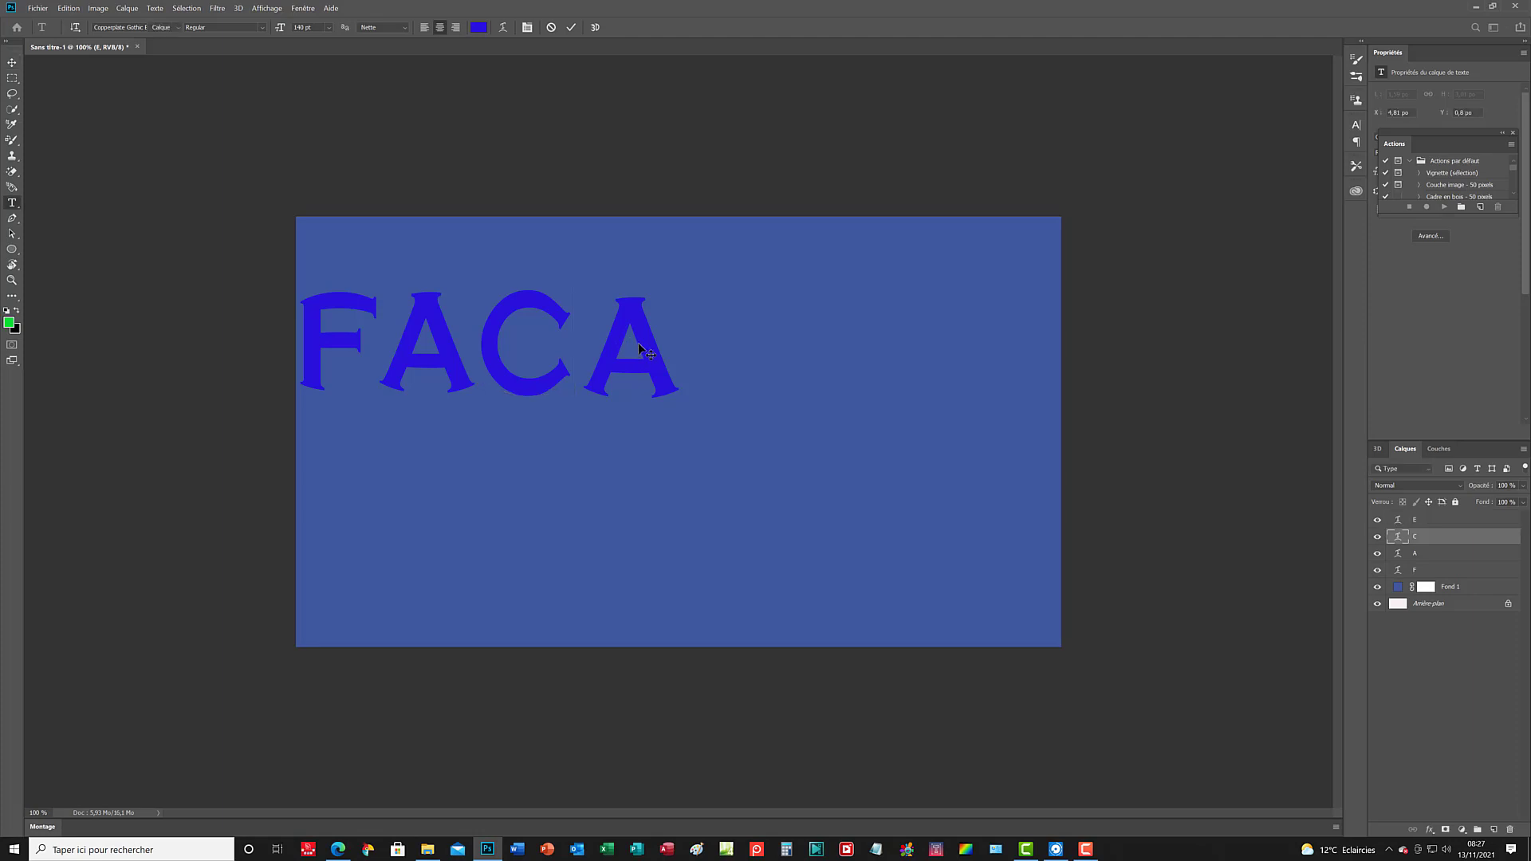
double_click(639, 341)
click(639, 341)
double_click(637, 340)
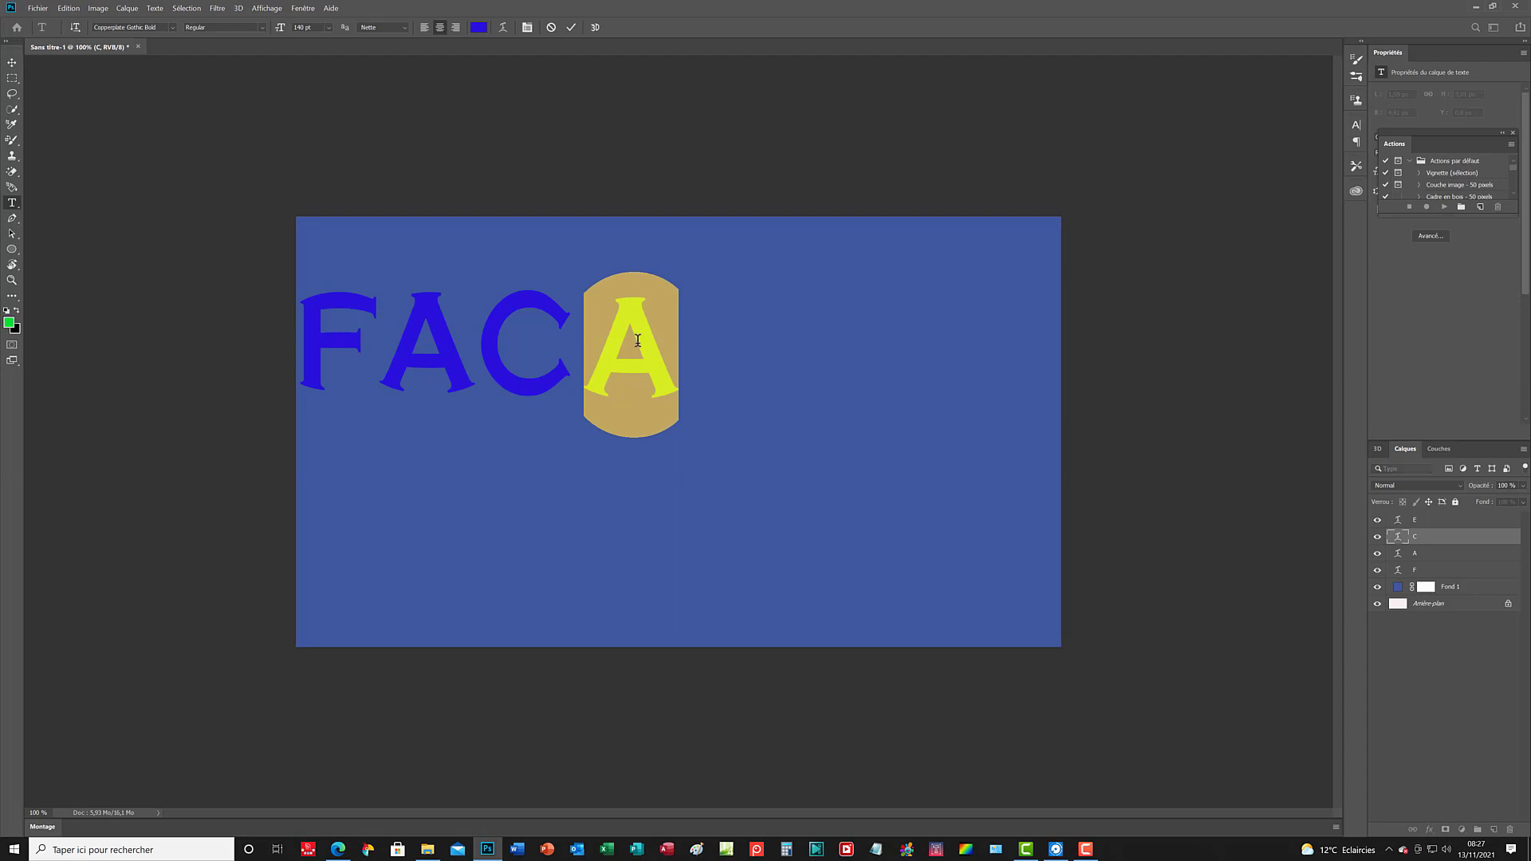
text(E)
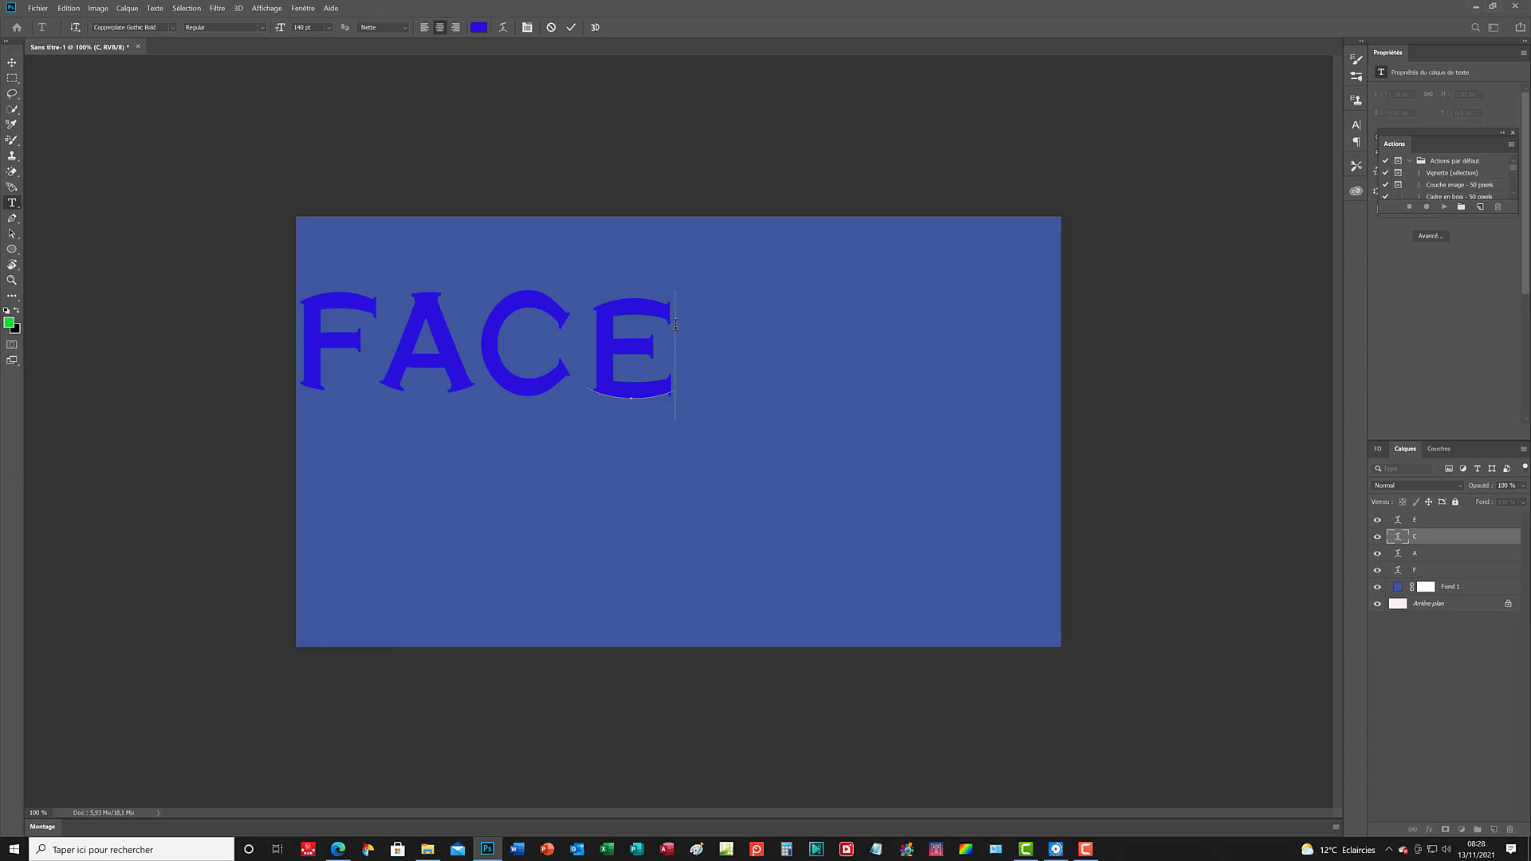
drag(675, 325, 443, 342)
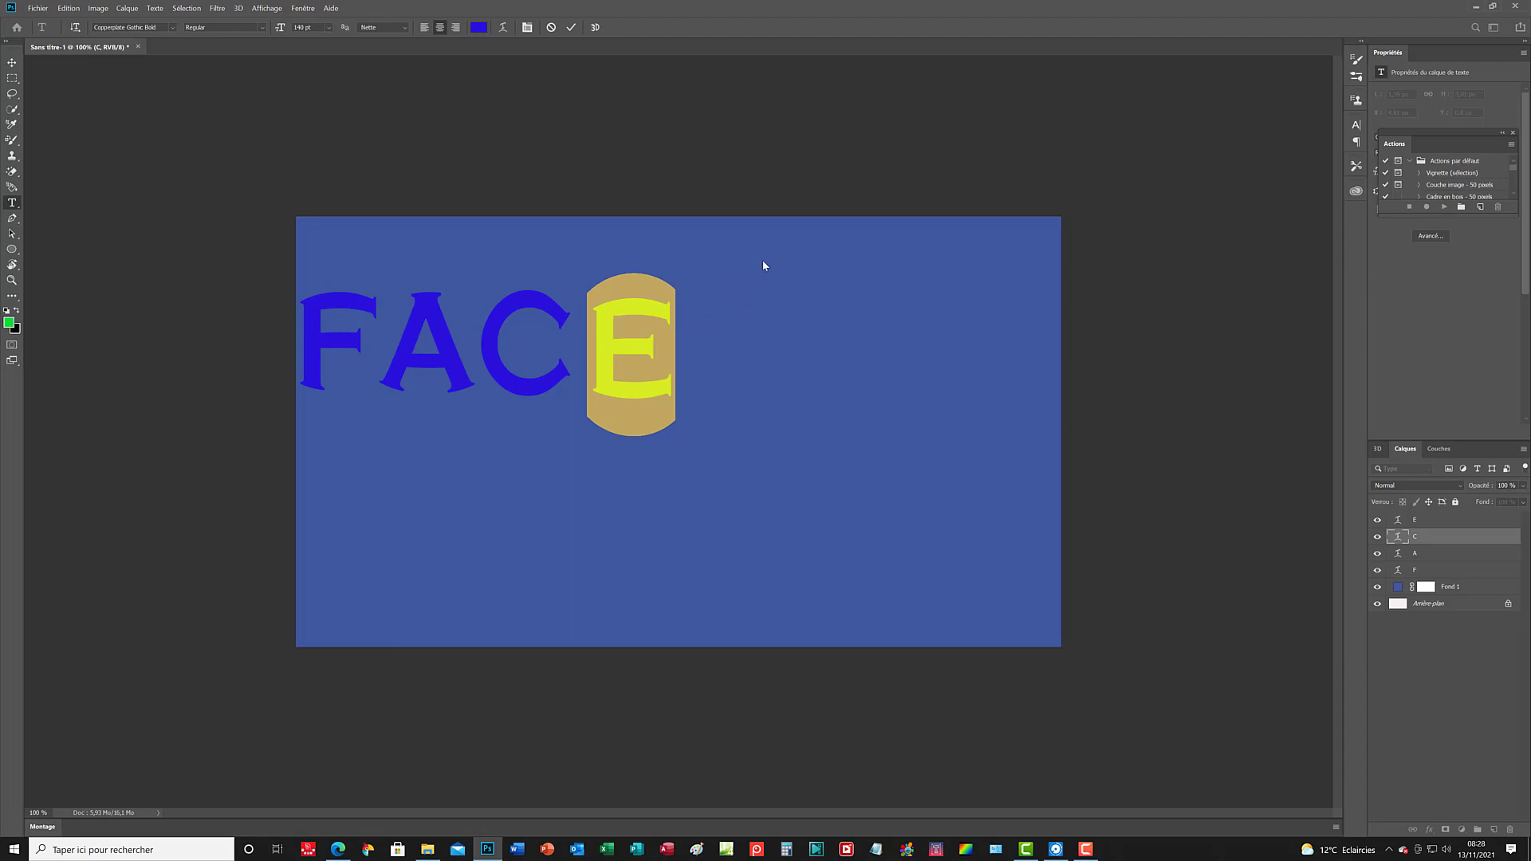
key(ctrl+Return)
Select the F text layer and open its blending options (Options de fusion).
ctrl+click(335, 346)
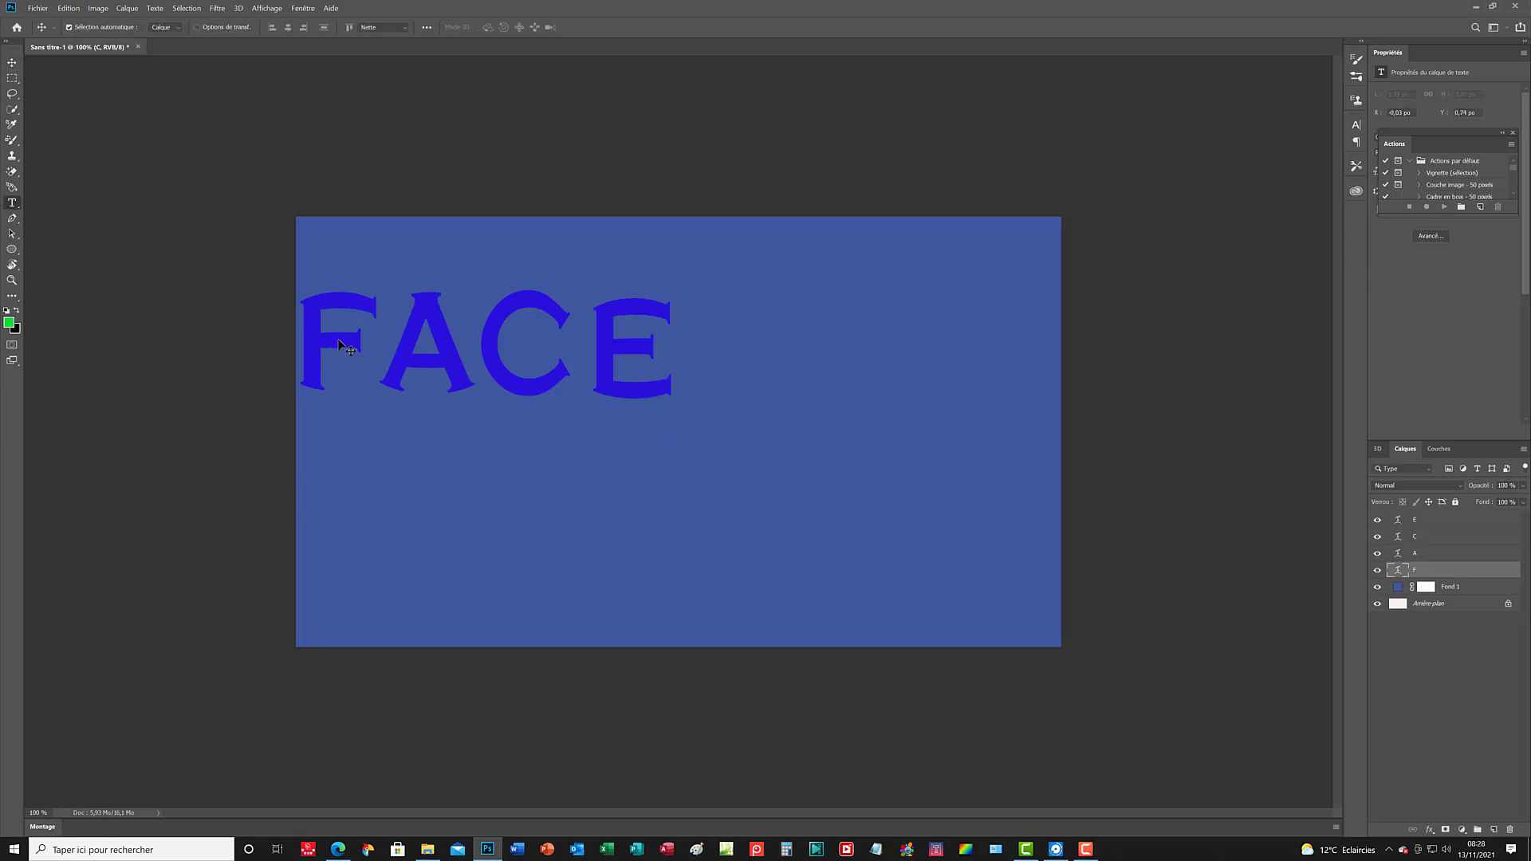
double_click(340, 345)
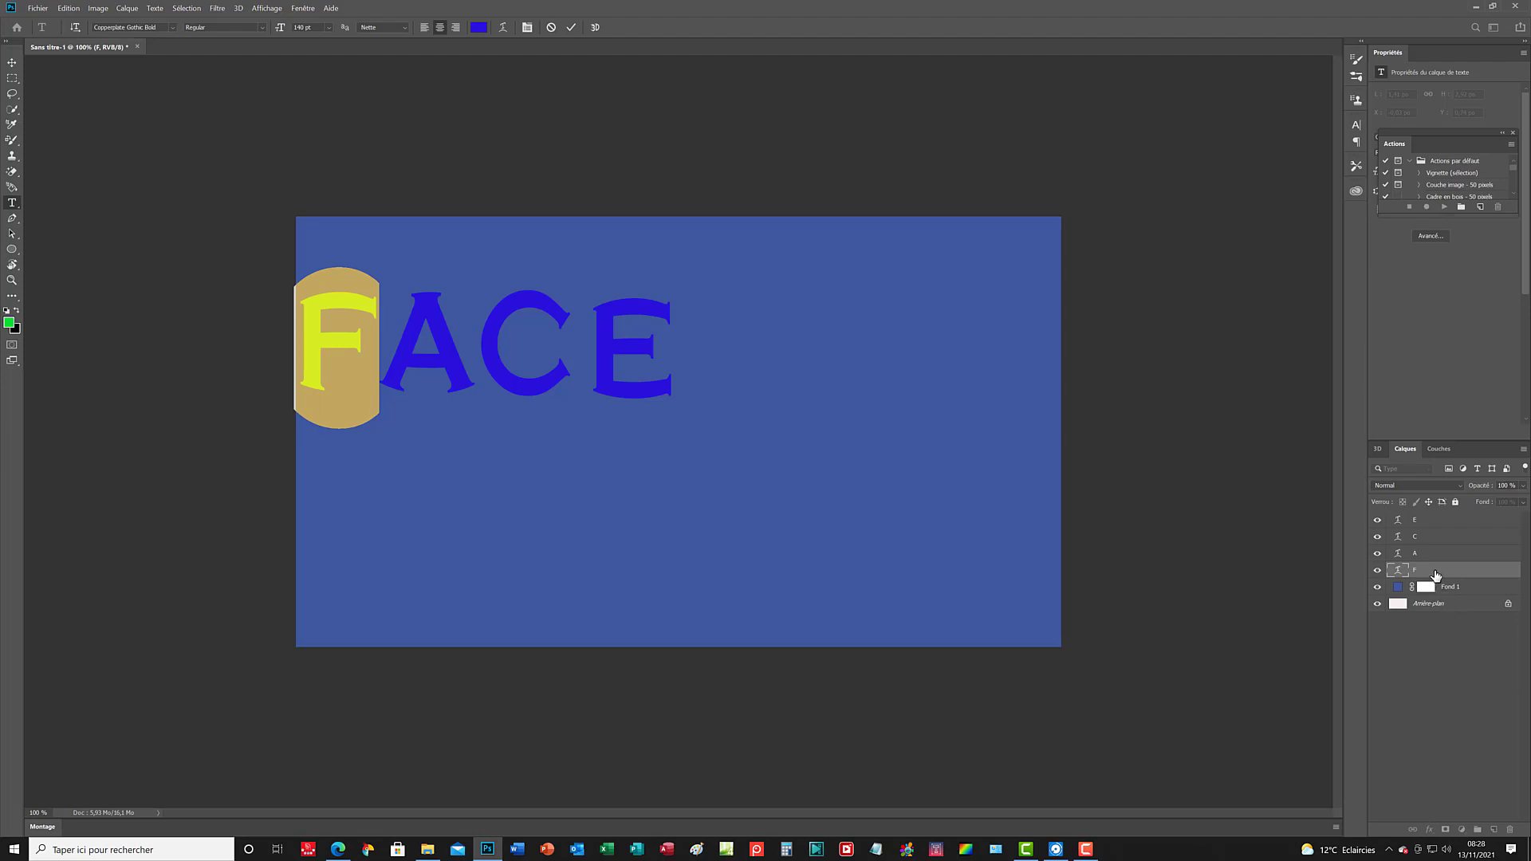
key(Escape)
key(v)
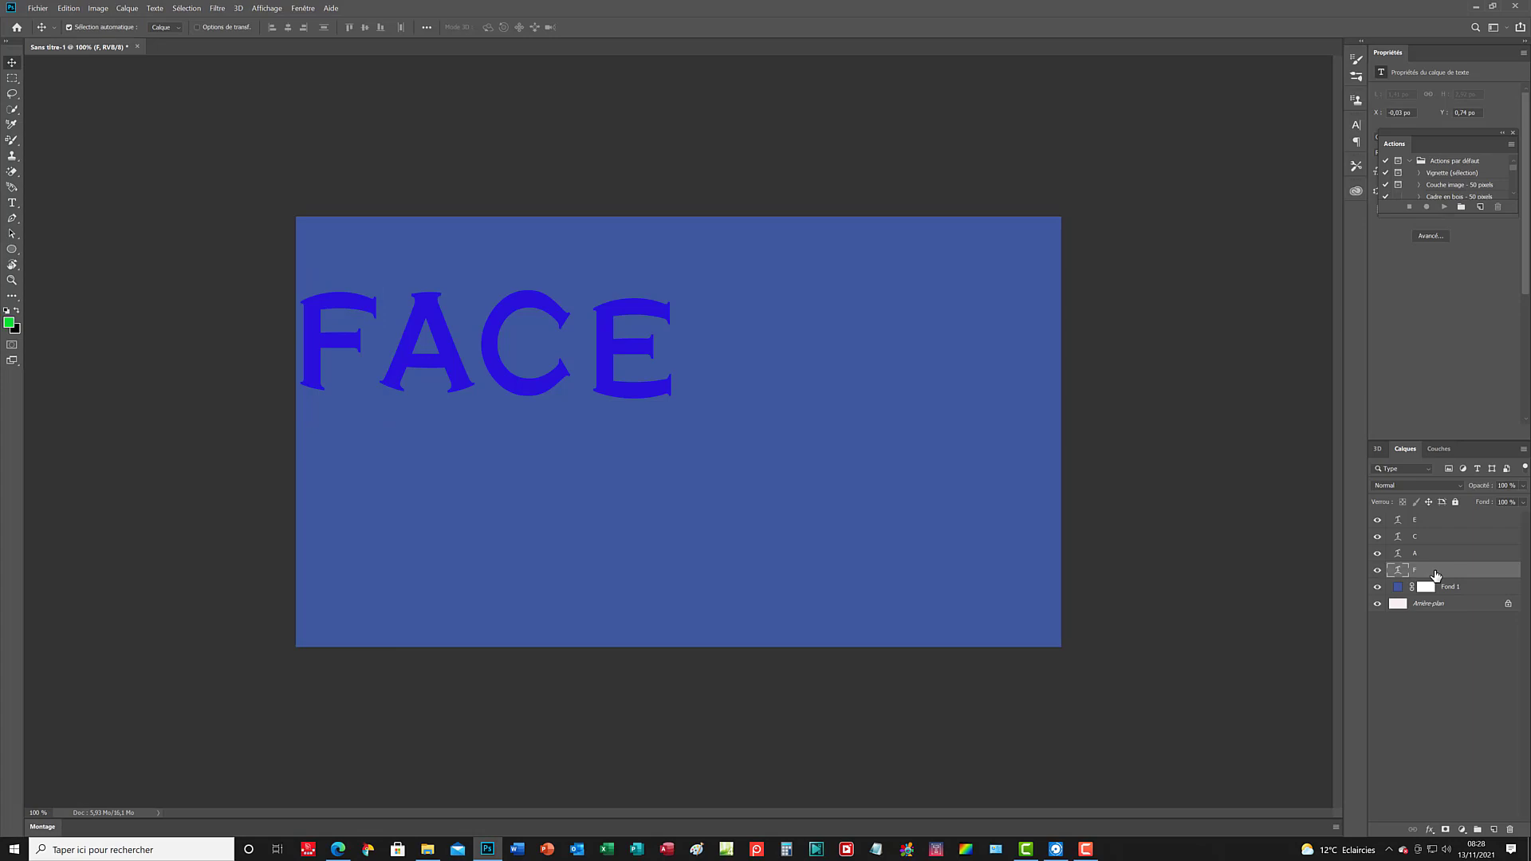
right_click(1435, 574)
key(Escape)
click(1430, 830)
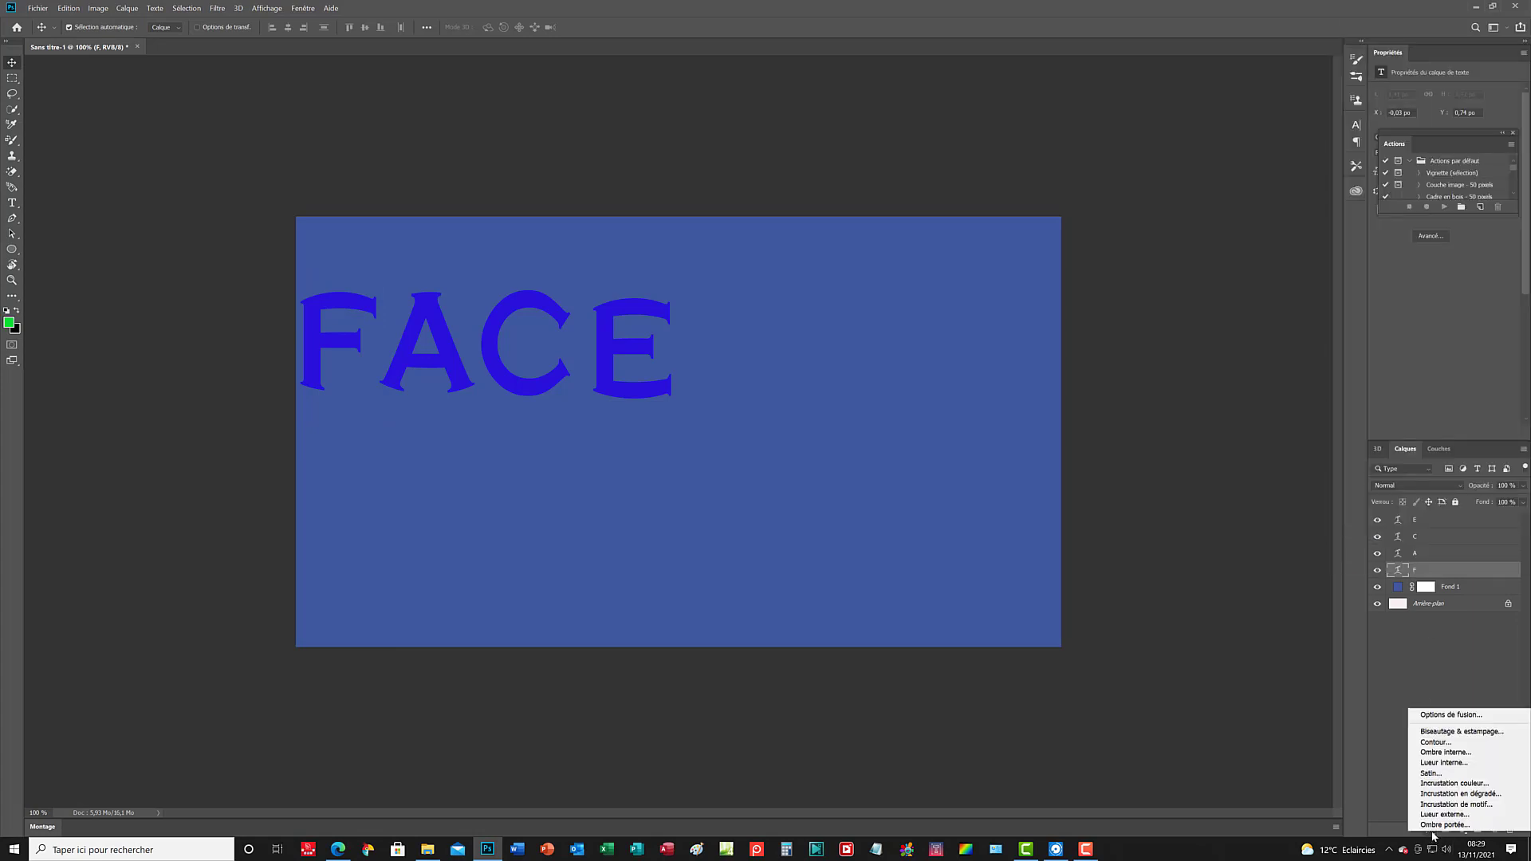
click(1444, 715)
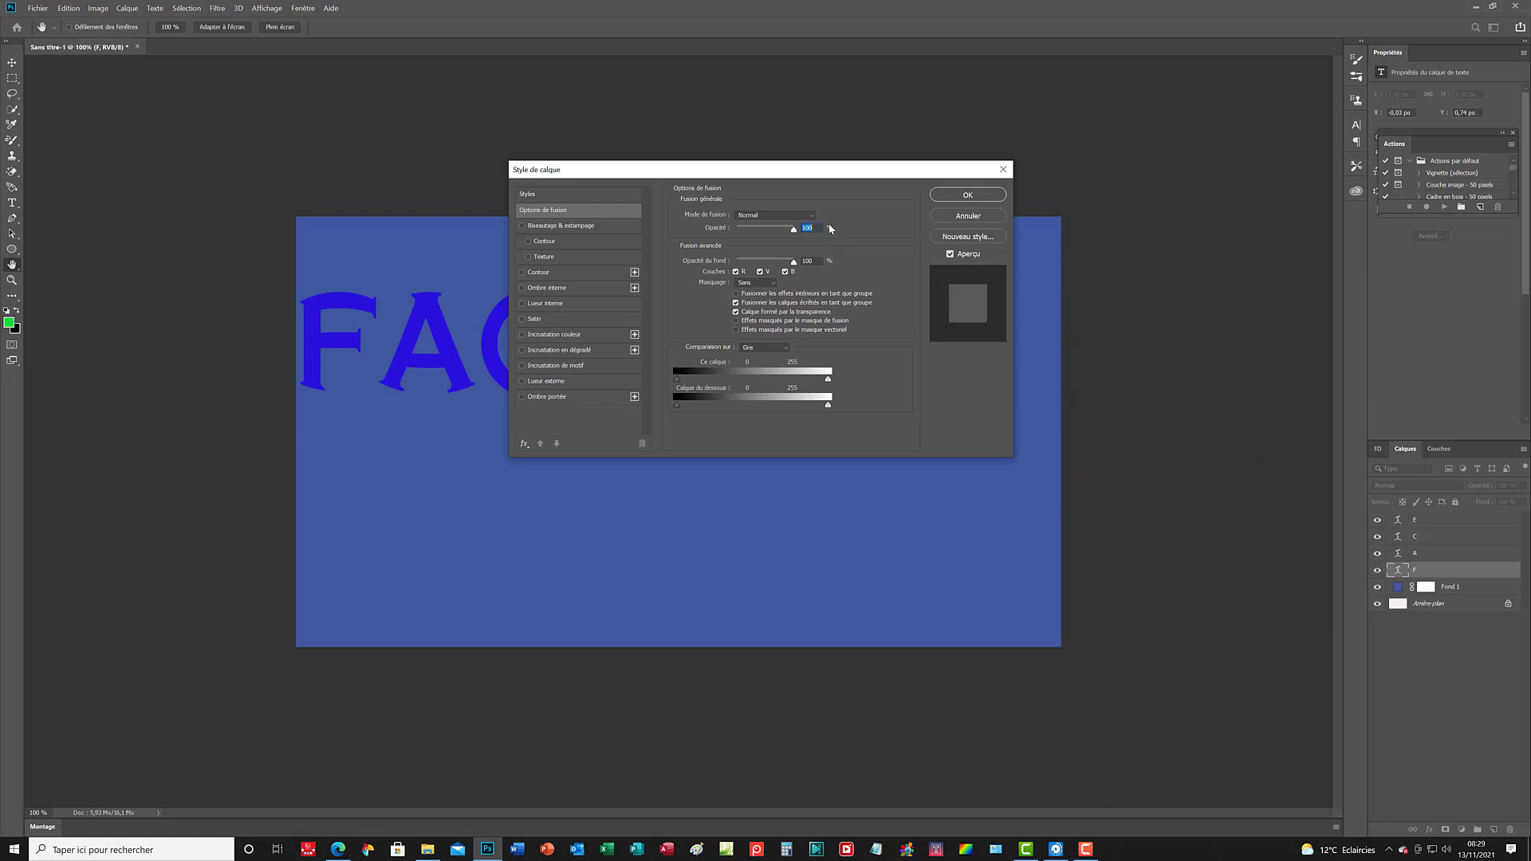
Lower the F layer's opacity to 57% and try a fill opacity of 0% before returning the fill to 100%.
drag(795, 228, 771, 231)
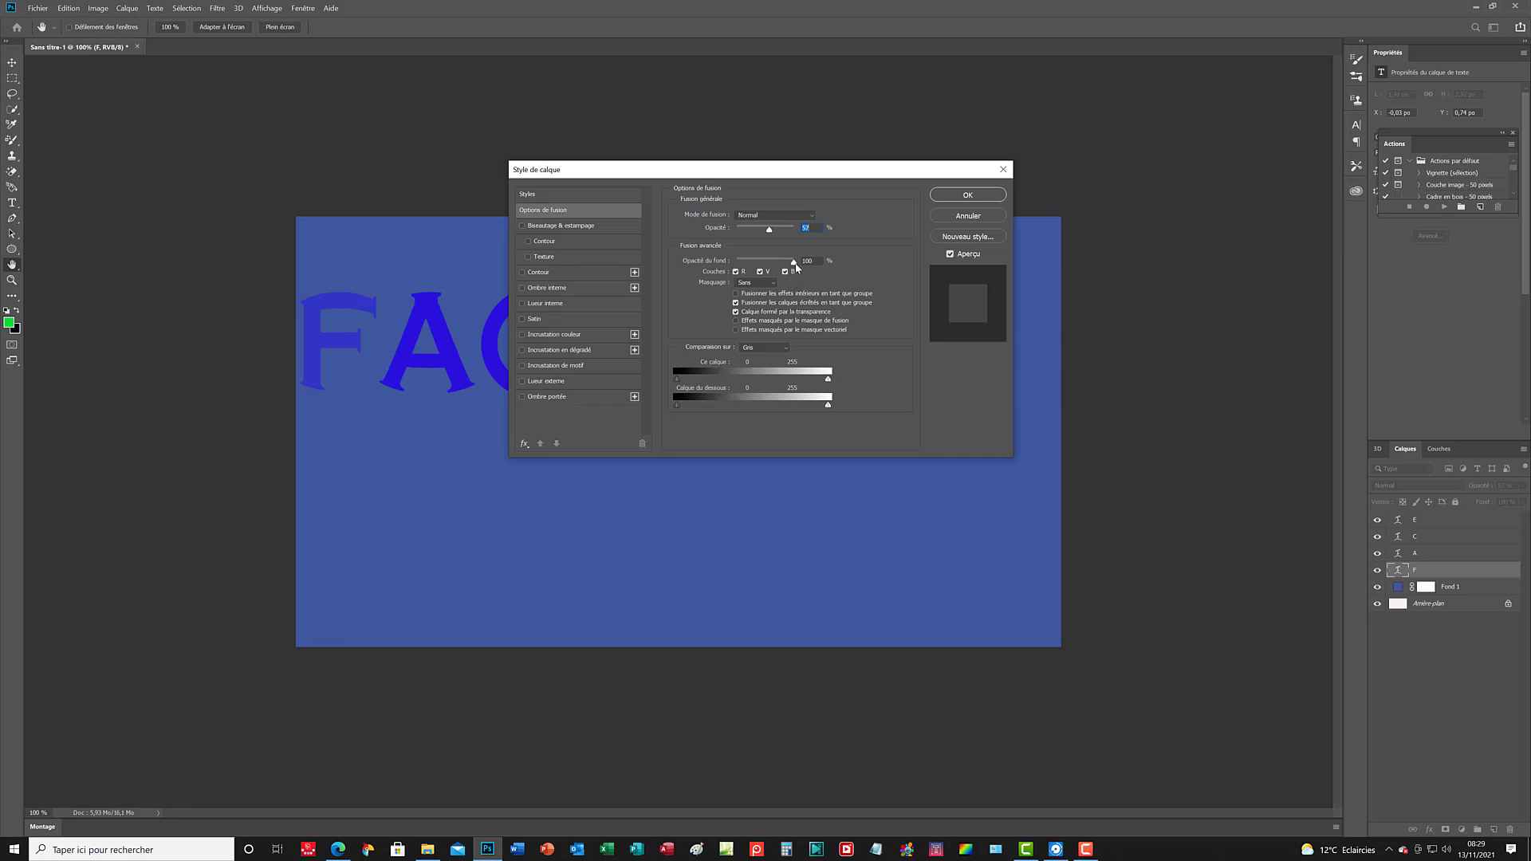
drag(794, 262, 736, 266)
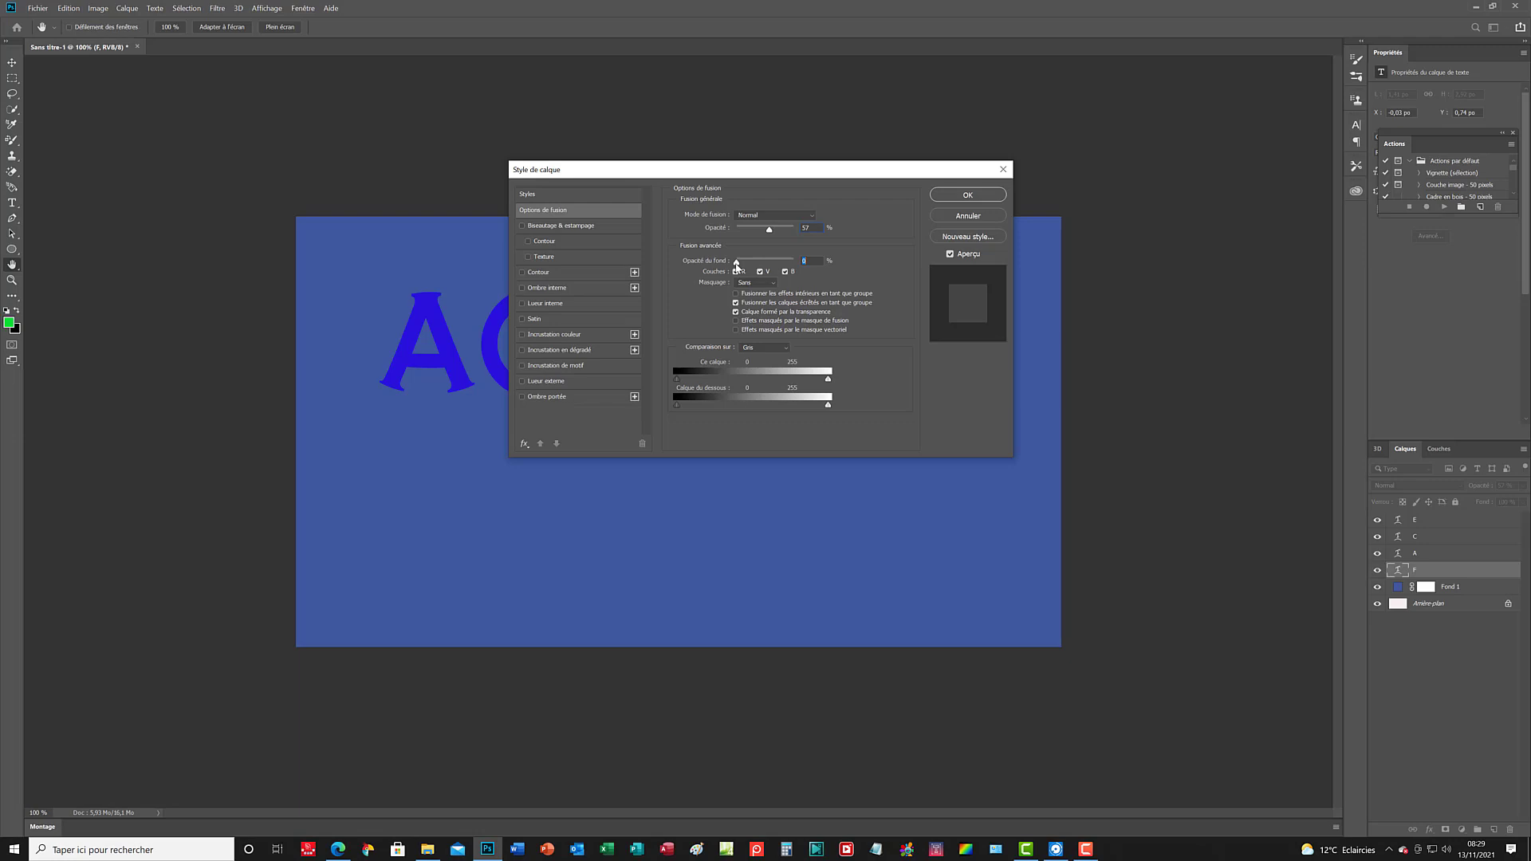
drag(736, 263, 798, 270)
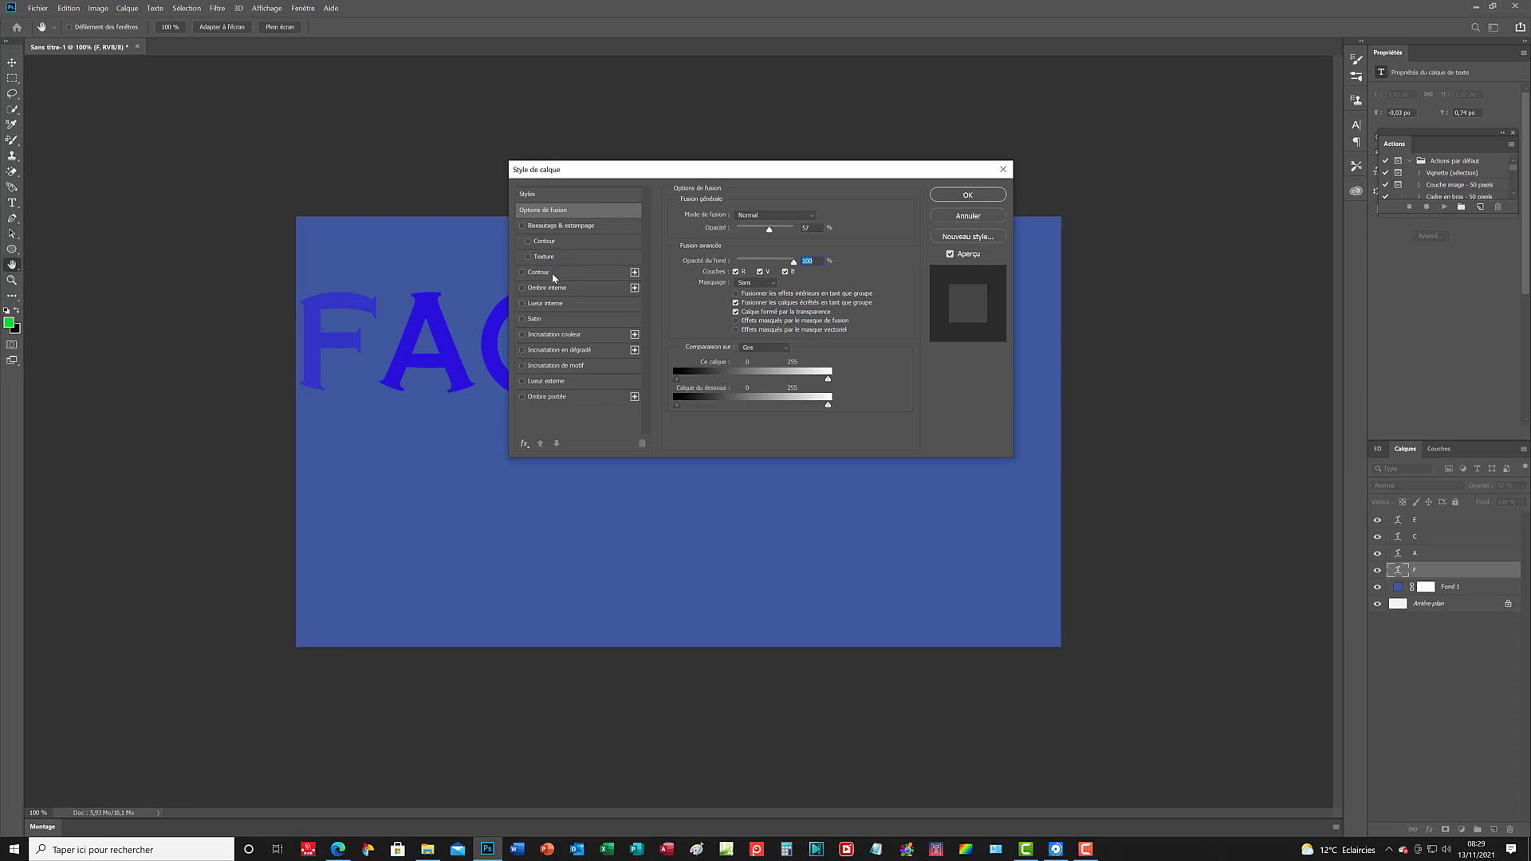
Enable the Contour effect on the F layer and set the blending comparison channel to Vert.
click(522, 273)
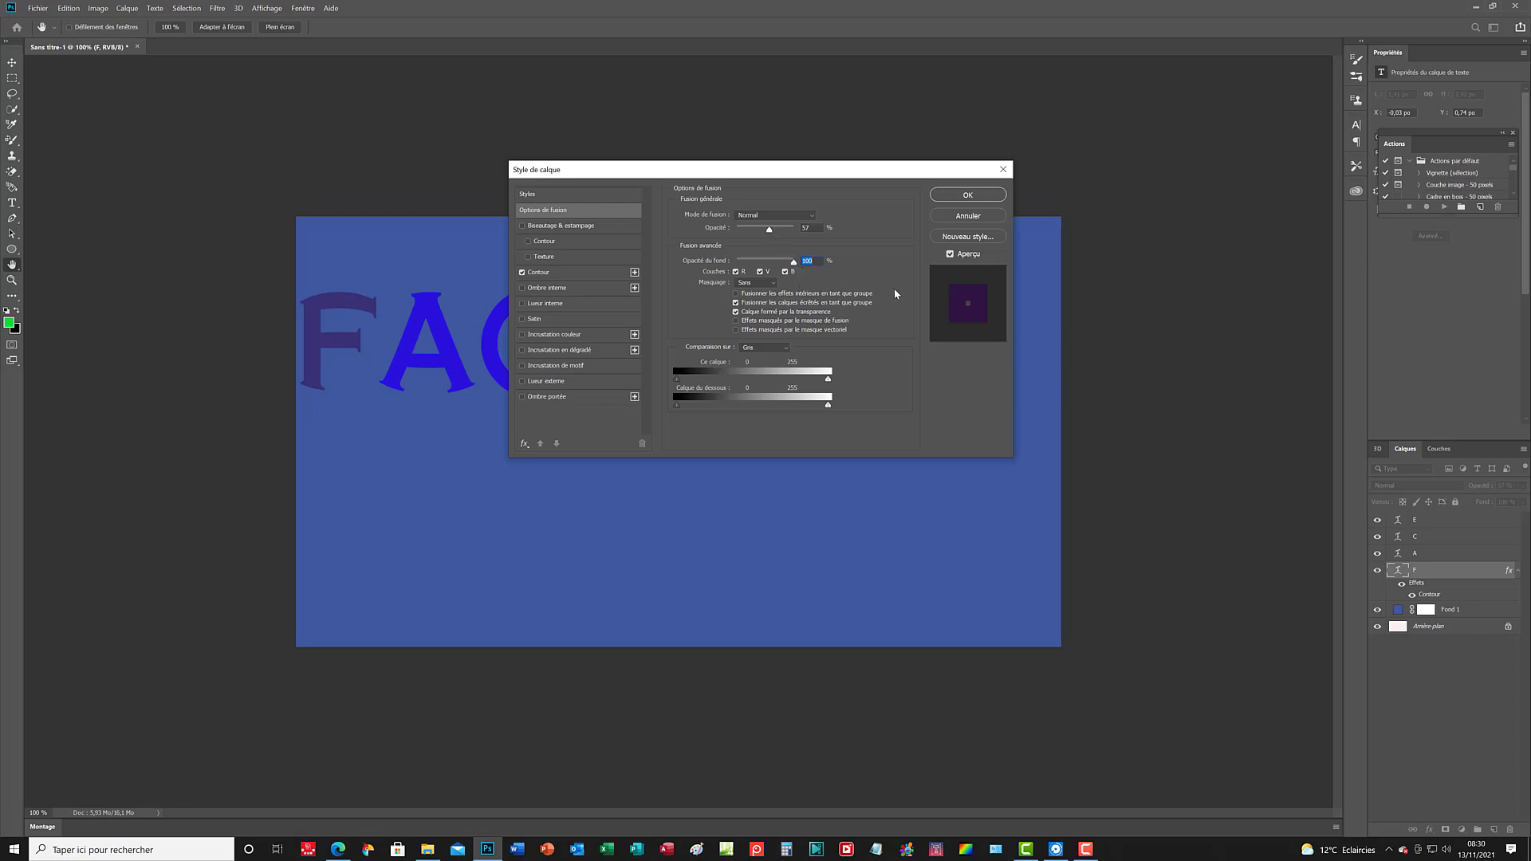
click(787, 349)
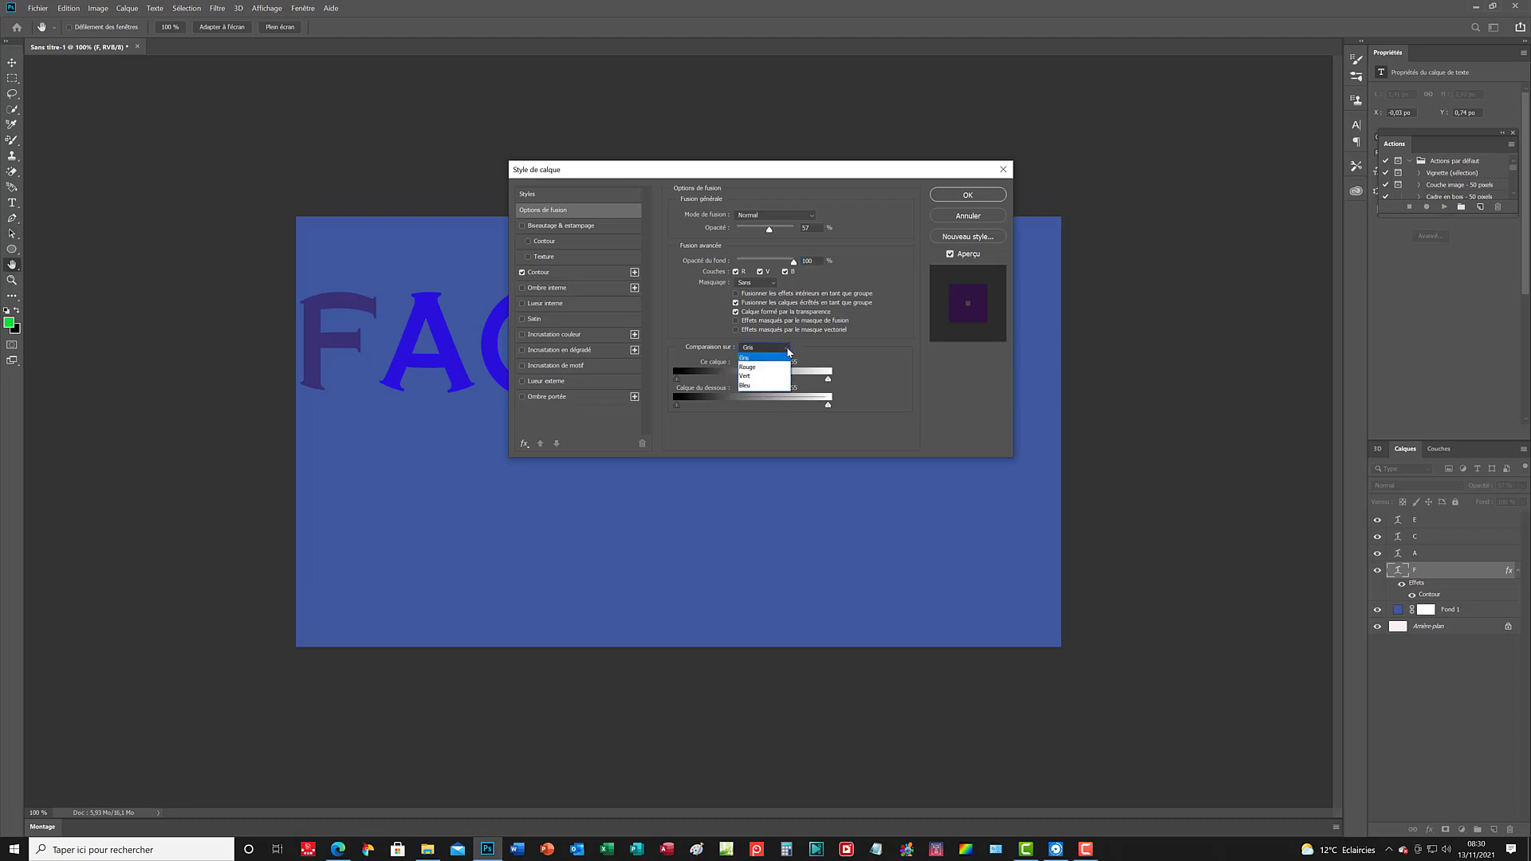
click(763, 376)
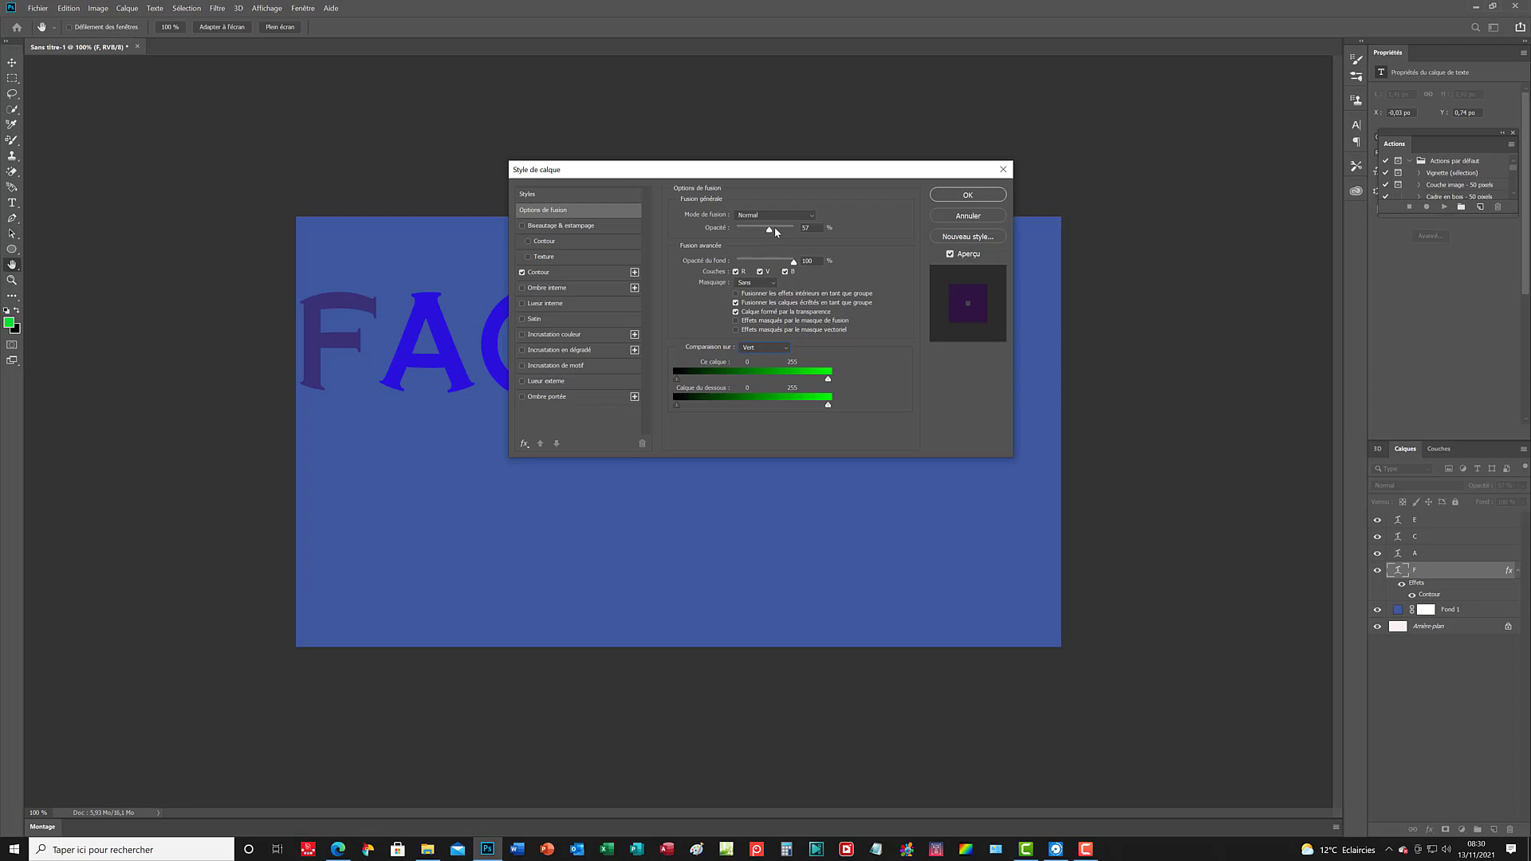
Try the blend modes Eclaircir, Incrustation, Lumière vive and Obscurcir on the F layer.
click(808, 214)
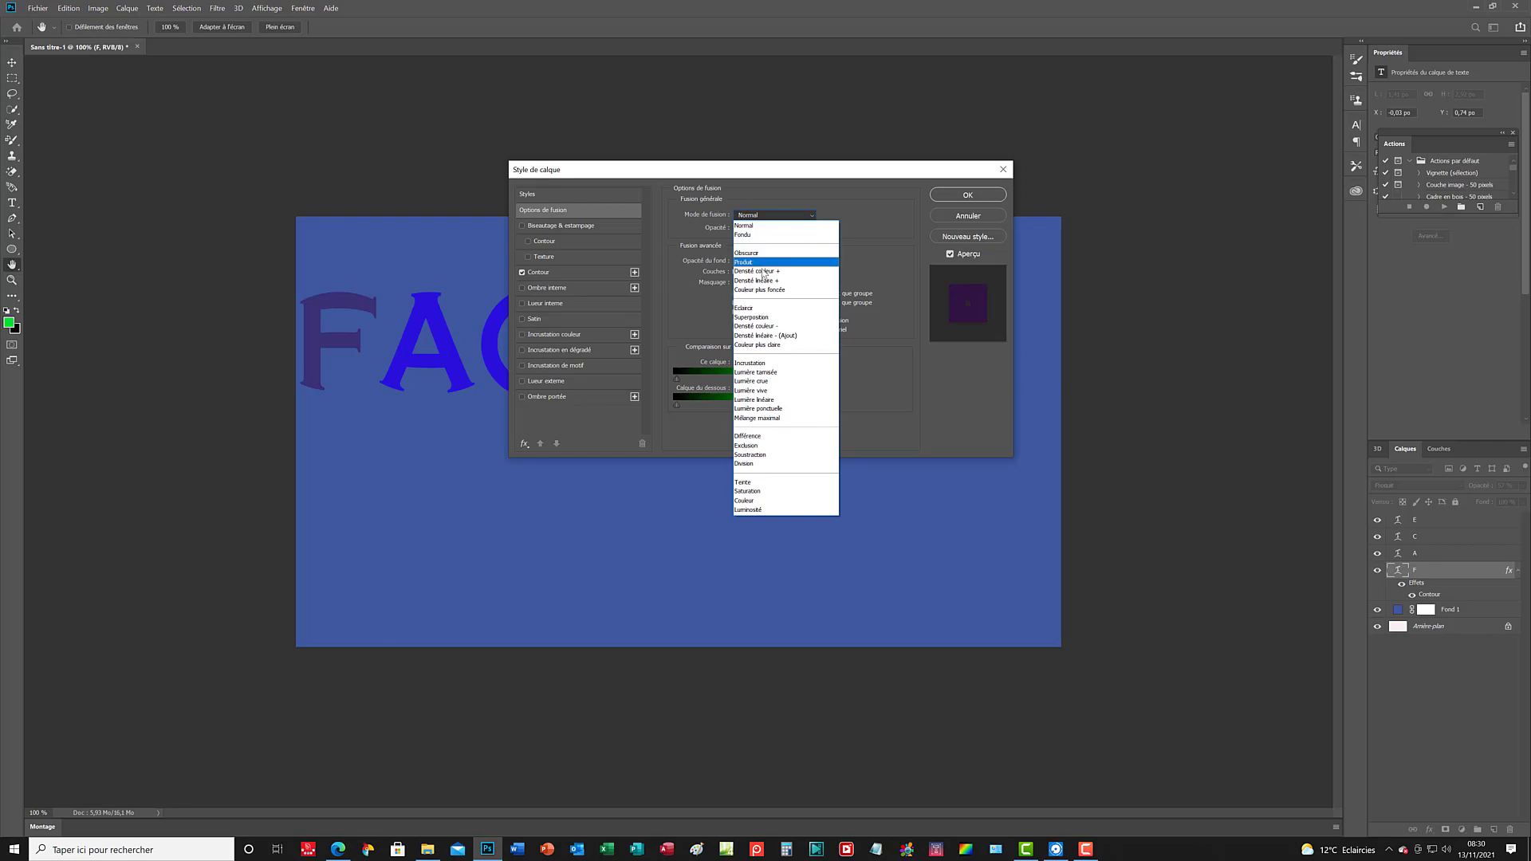
click(755, 310)
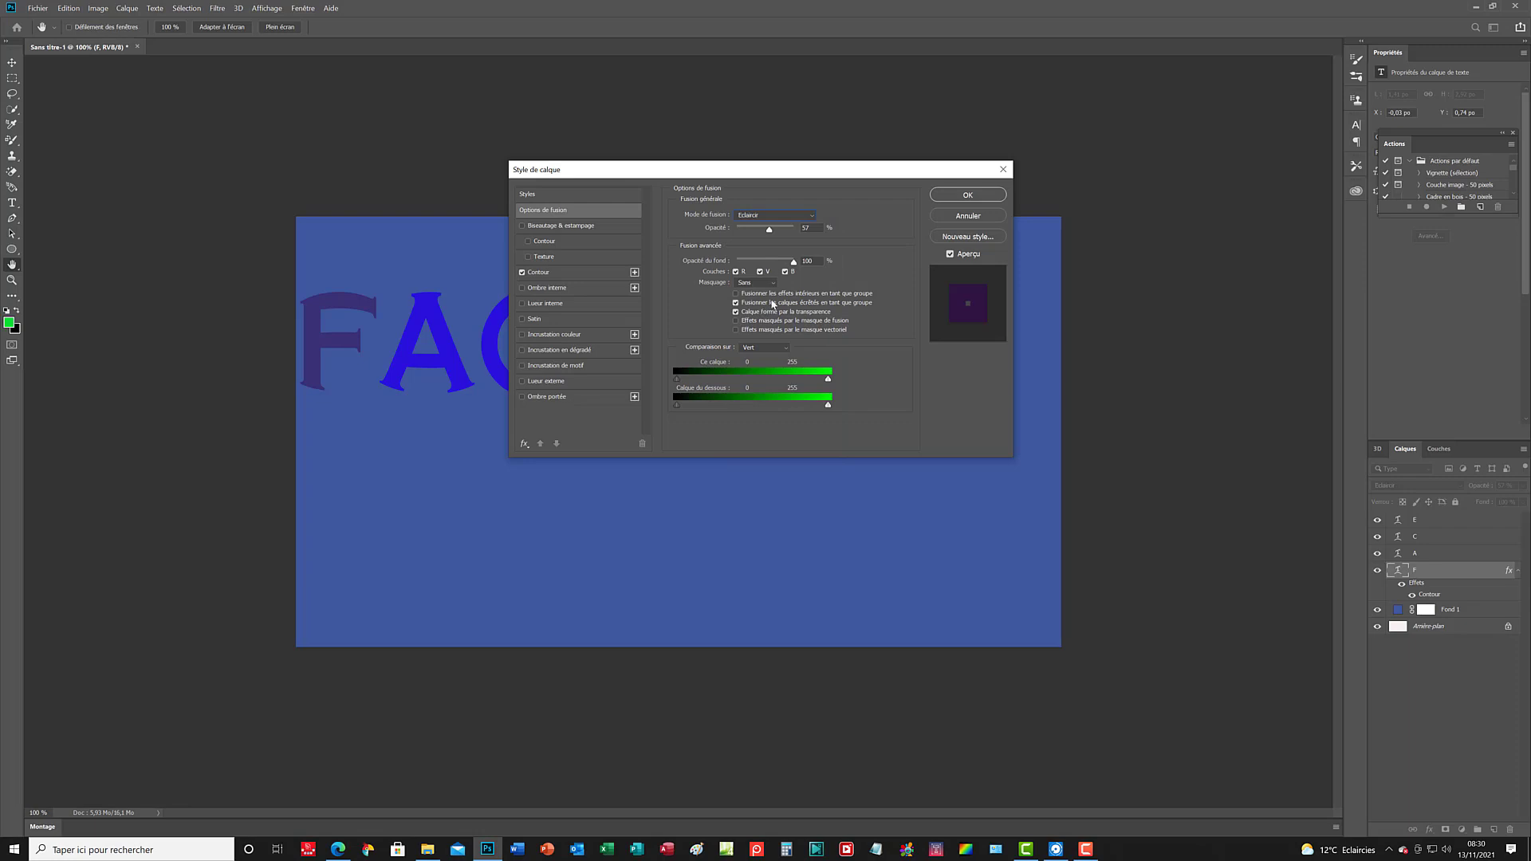
click(815, 217)
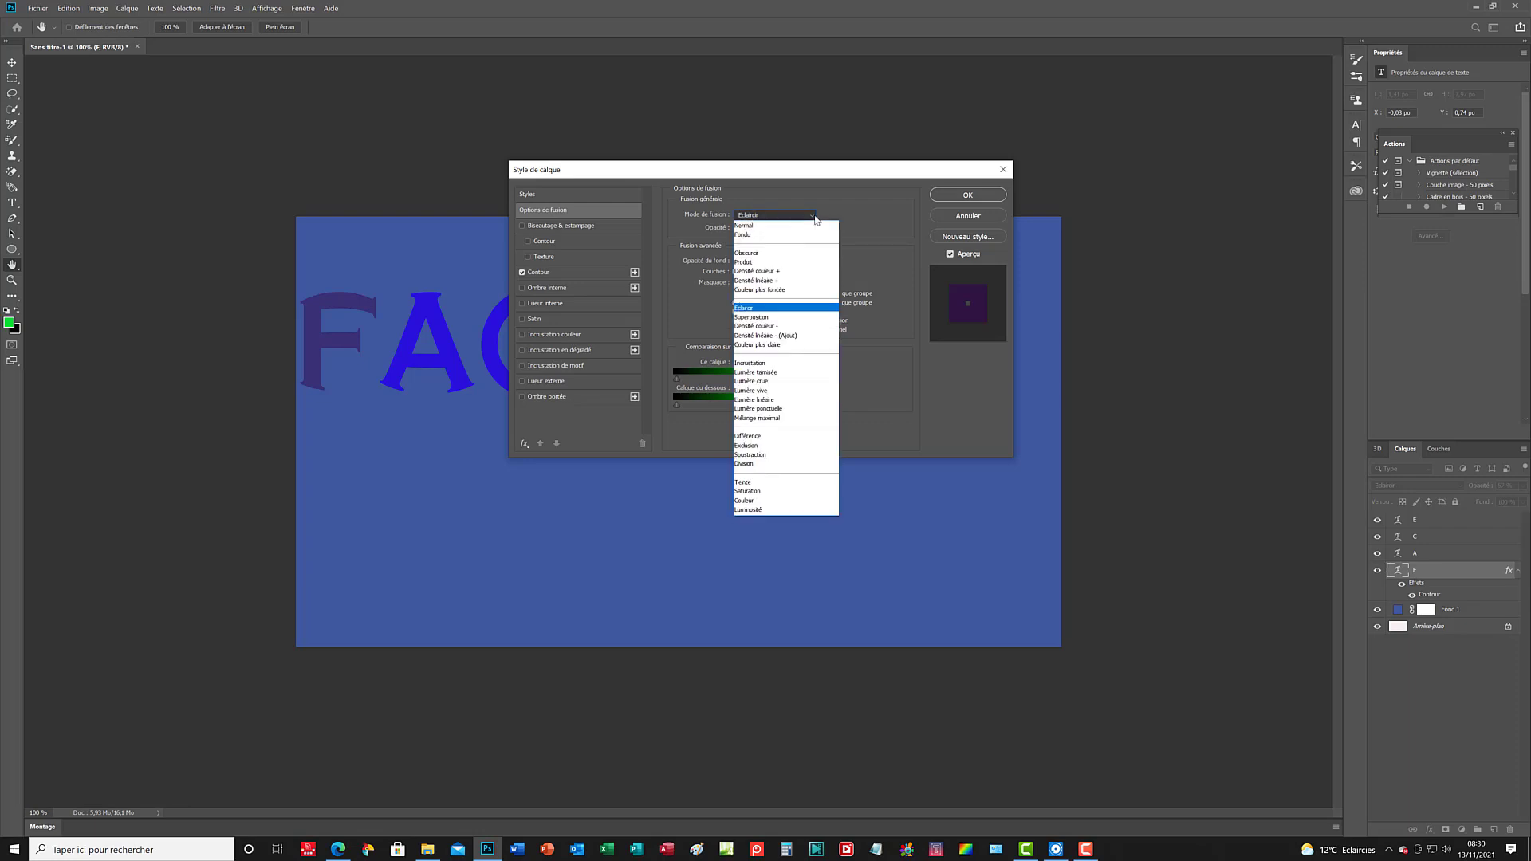
click(755, 362)
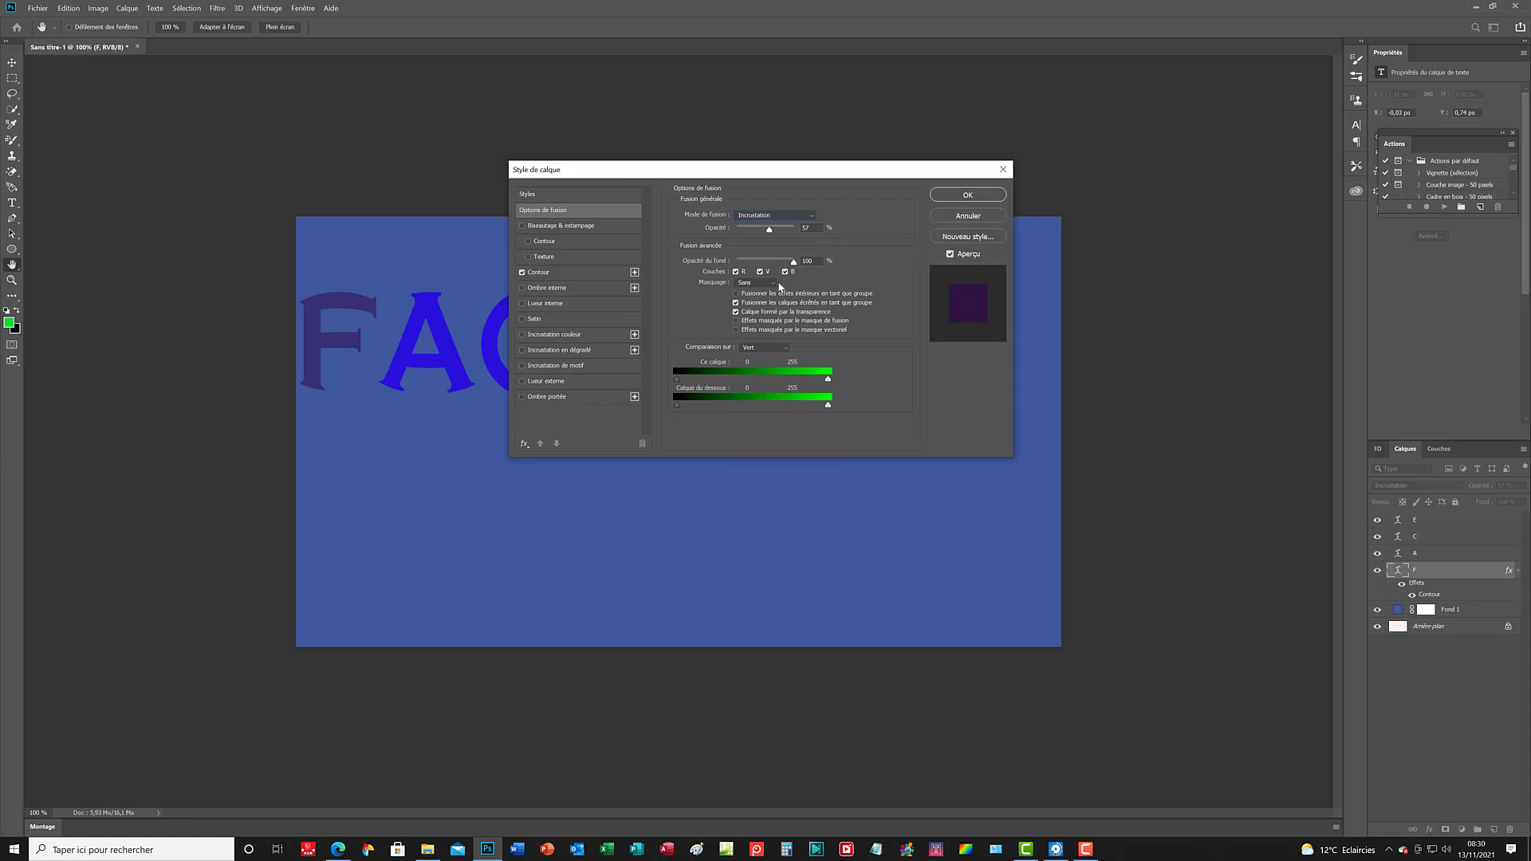
click(811, 218)
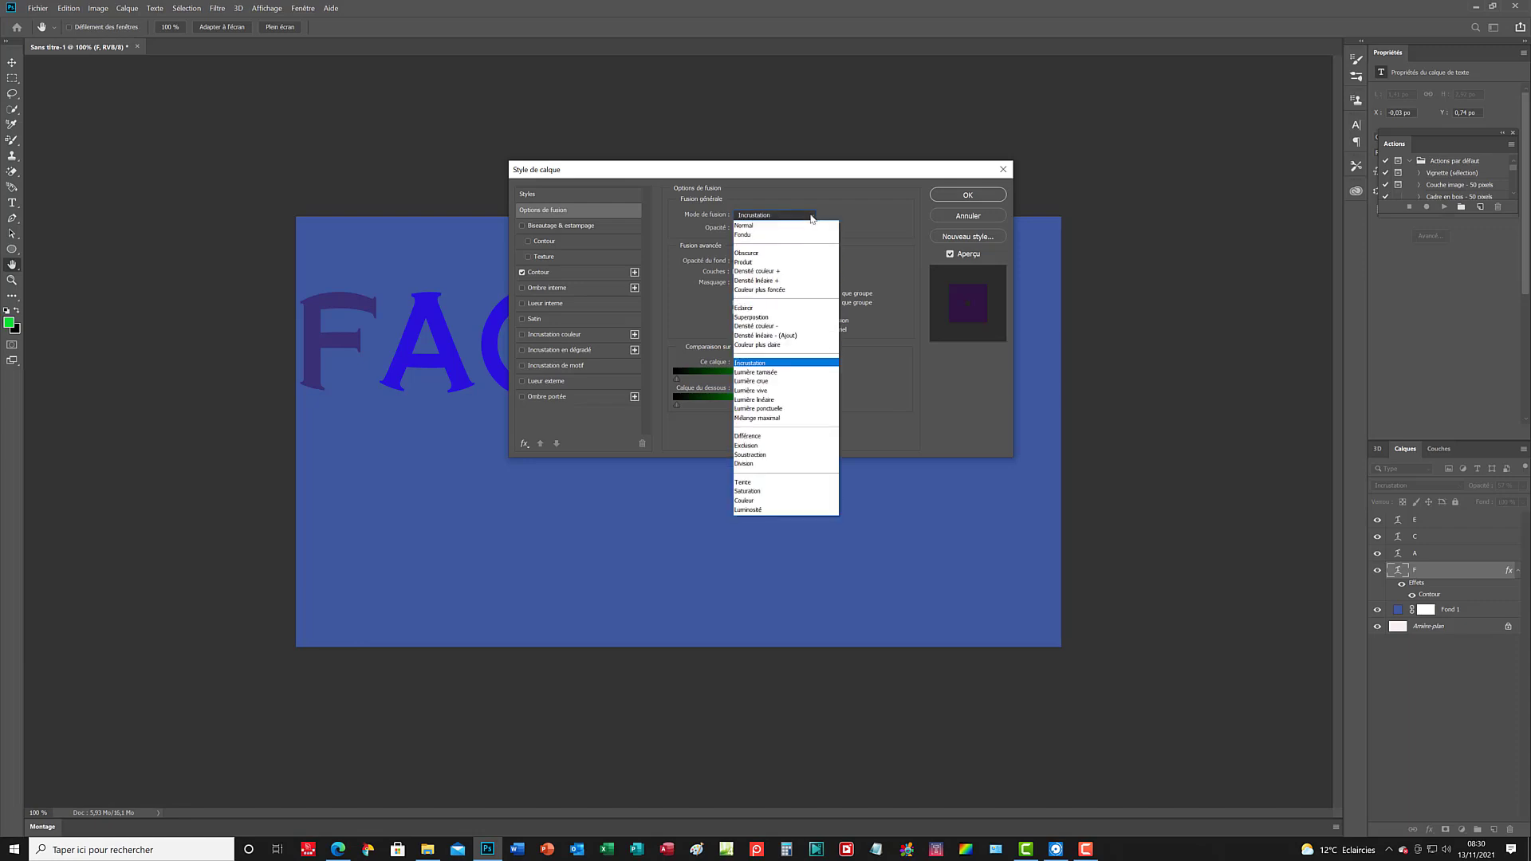
click(764, 389)
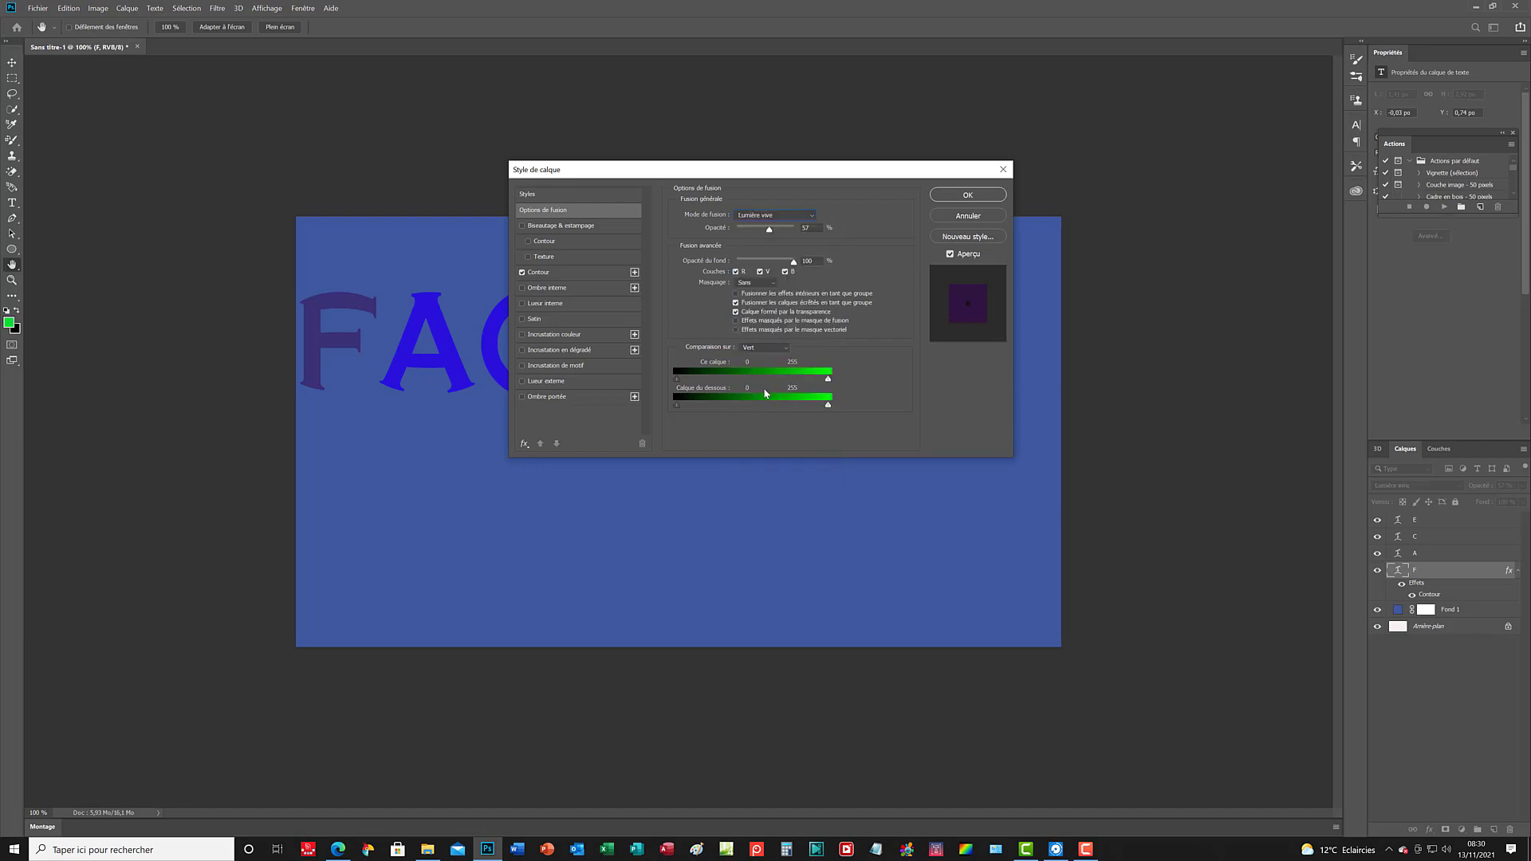
click(813, 217)
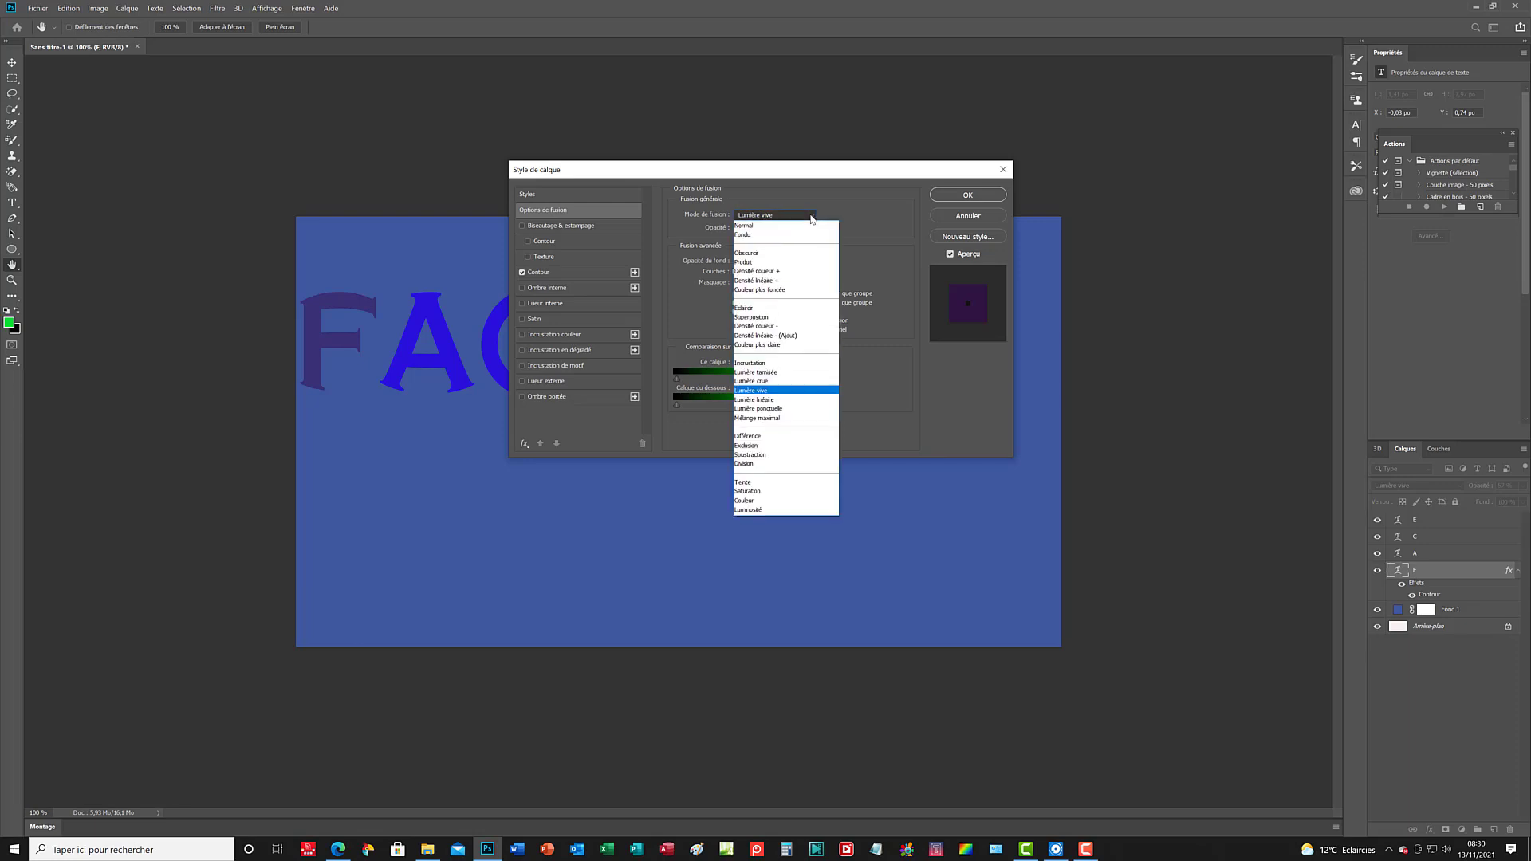
click(753, 254)
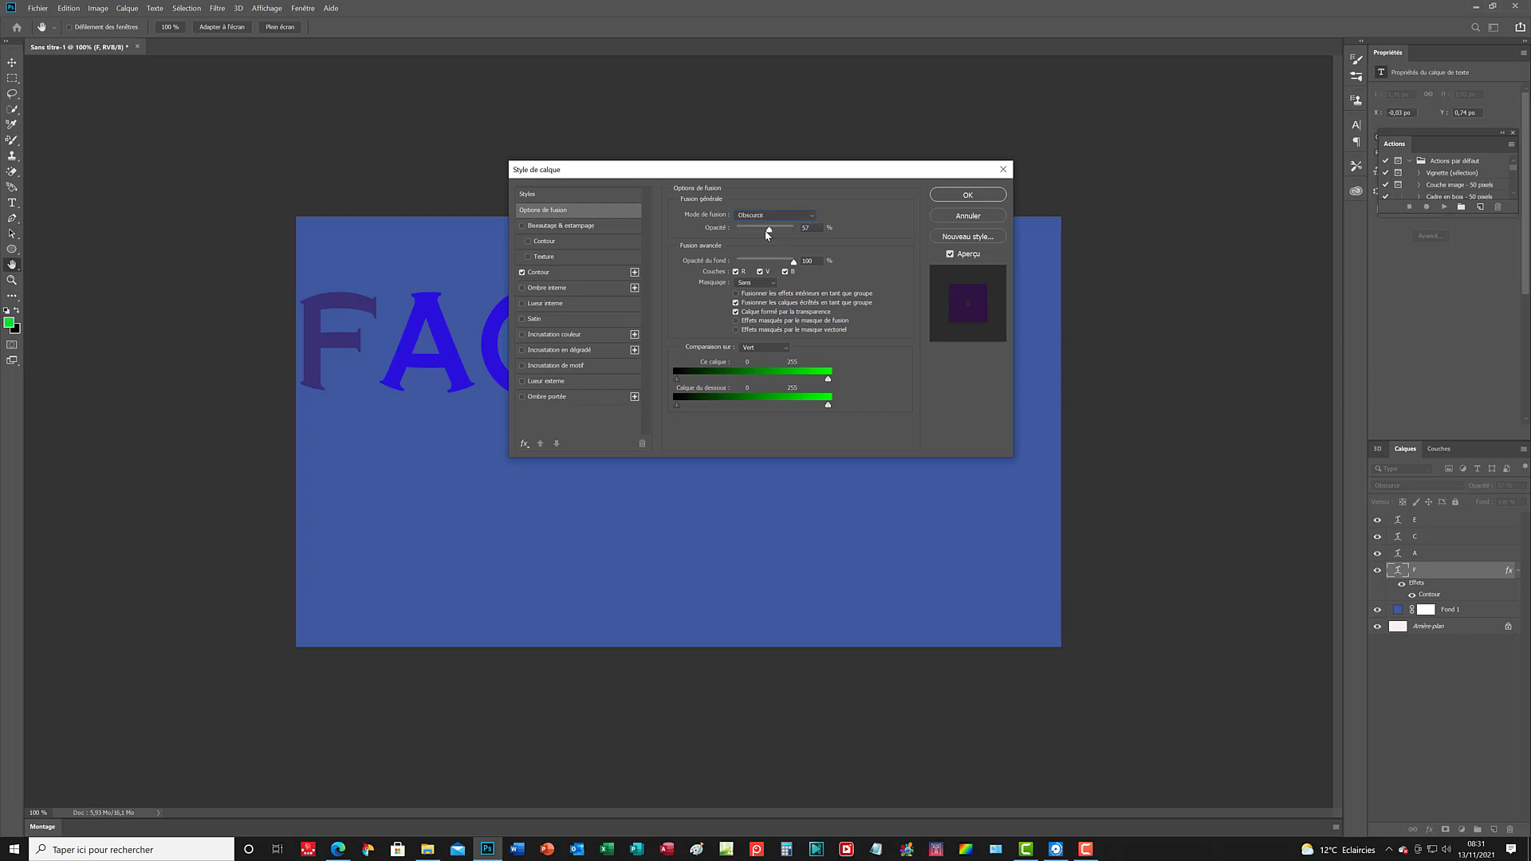
Set the F layer's opacity to 91% and its blend mode to Fondu, and apply the layer style.
drag(768, 232, 786, 236)
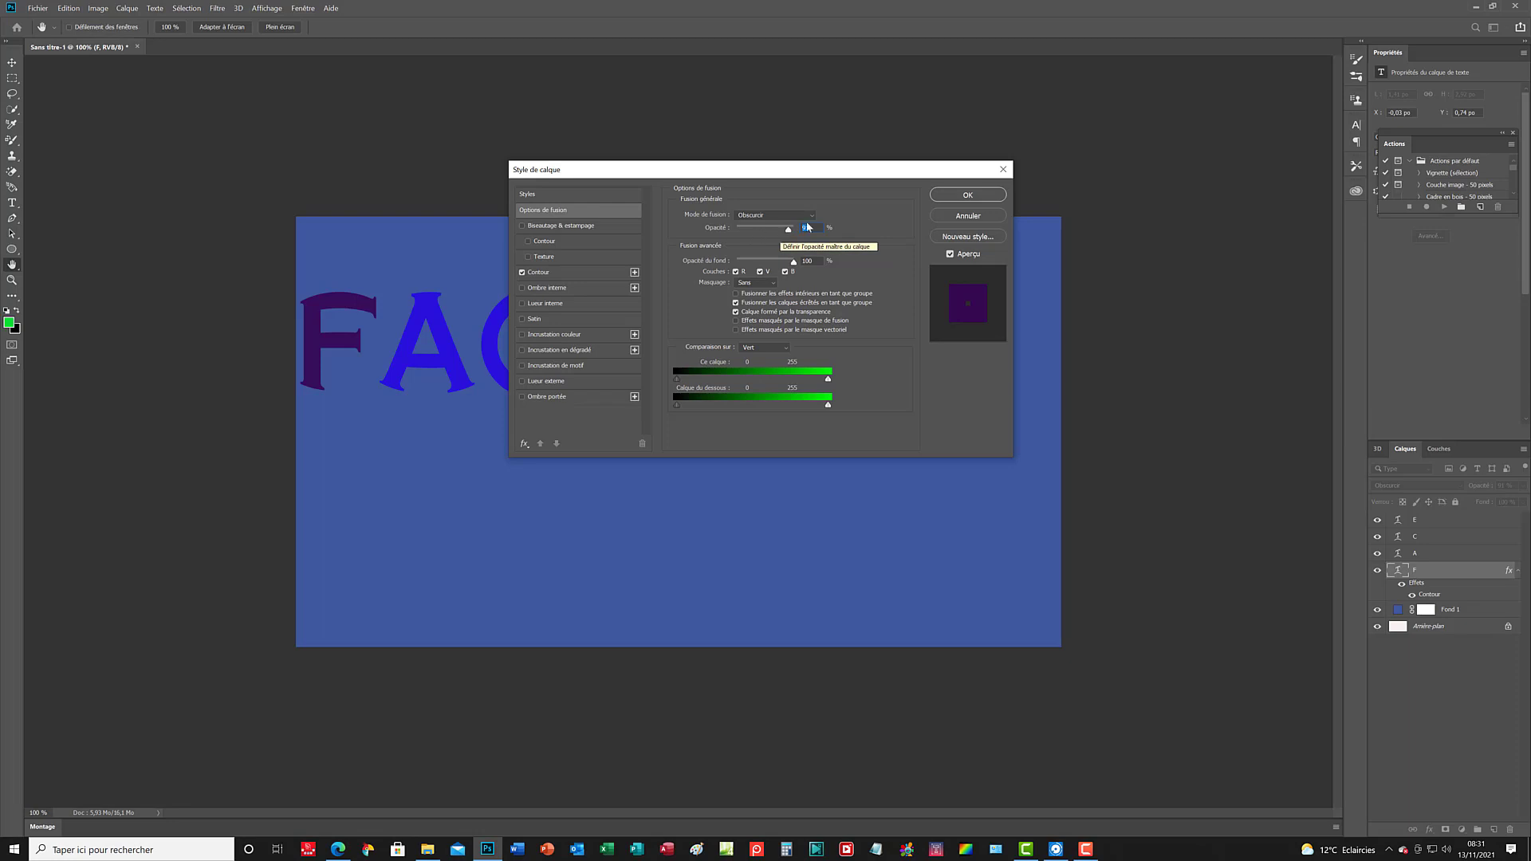
click(810, 218)
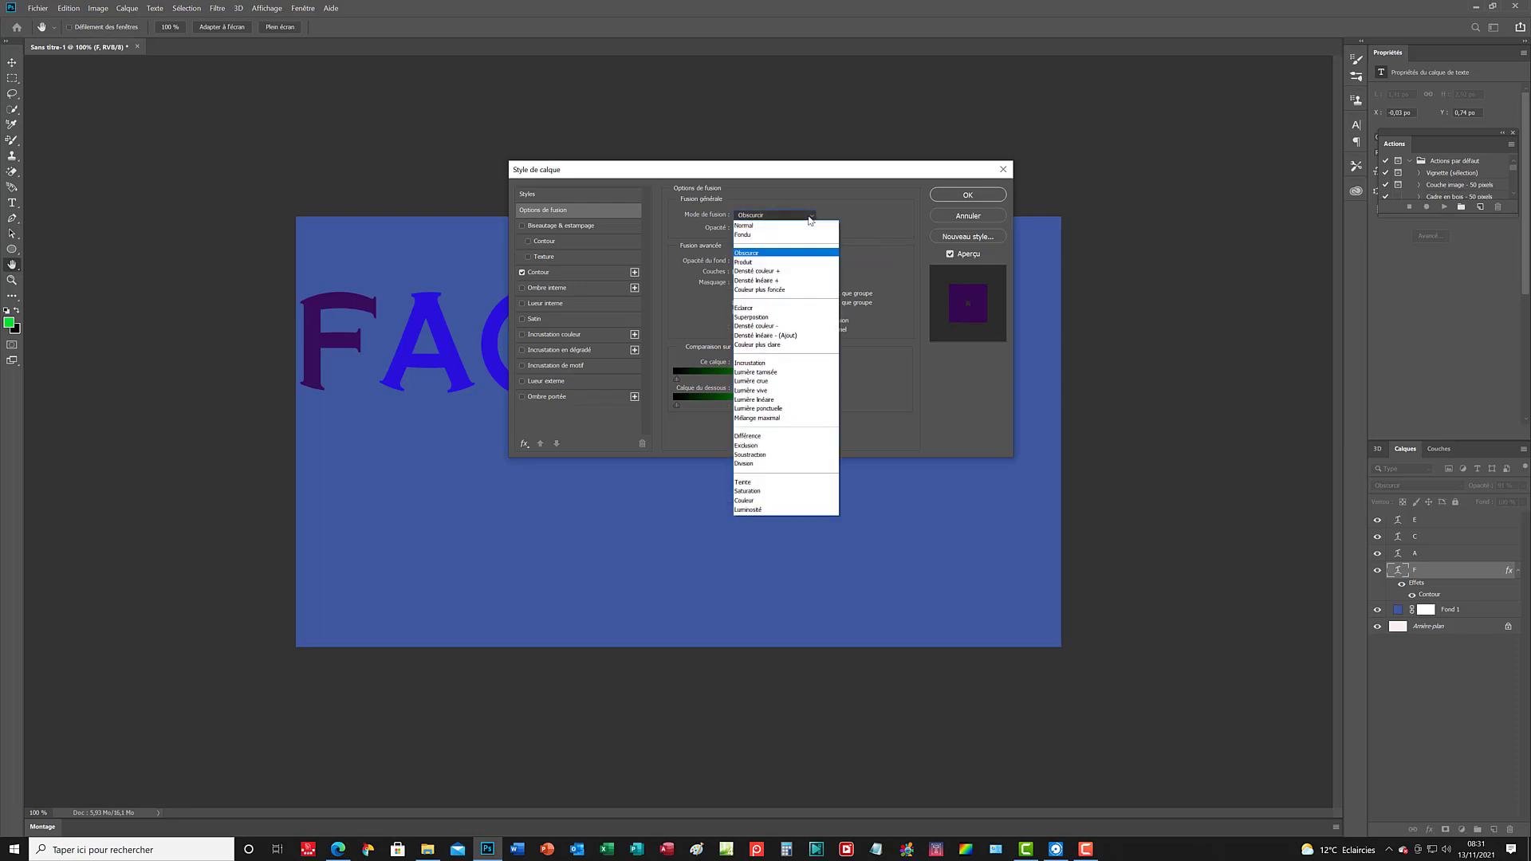
click(753, 234)
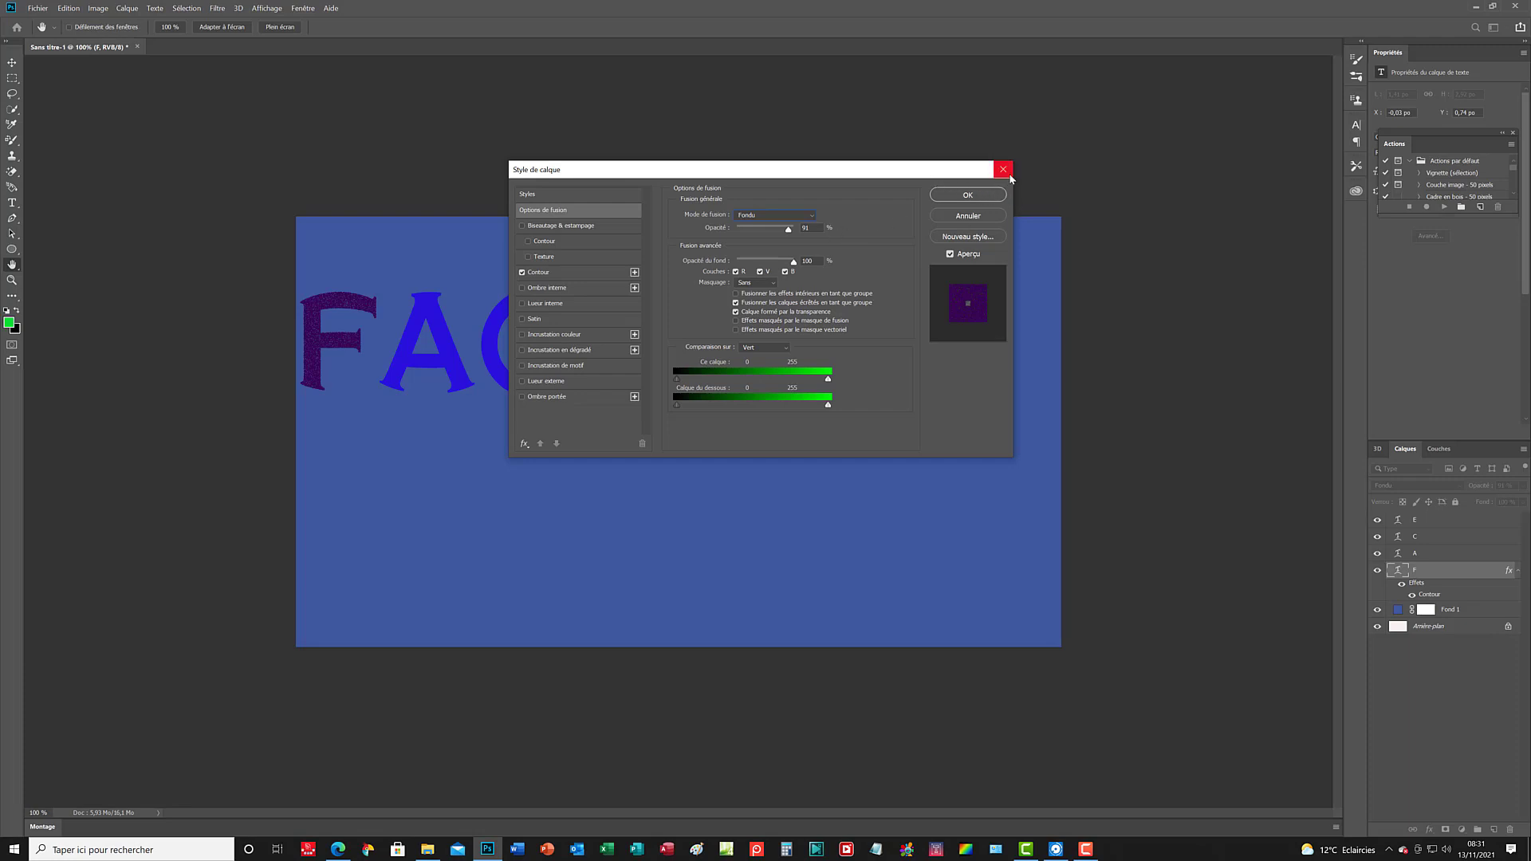
click(981, 197)
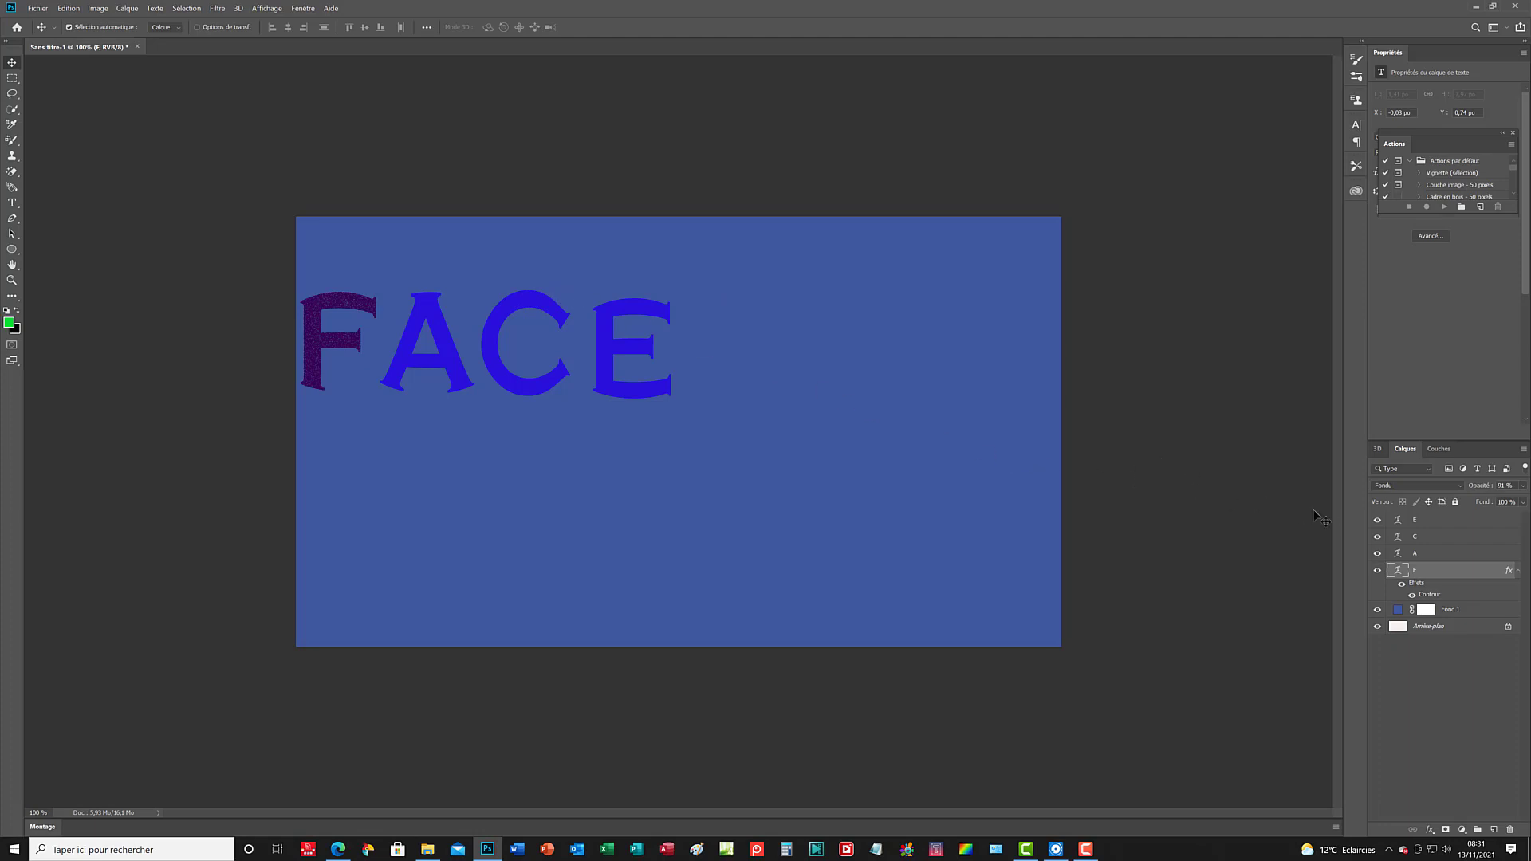
Add an Incrustation de motif effect to the F layer with its blend mode set to Incrustation.
right_click(1460, 577)
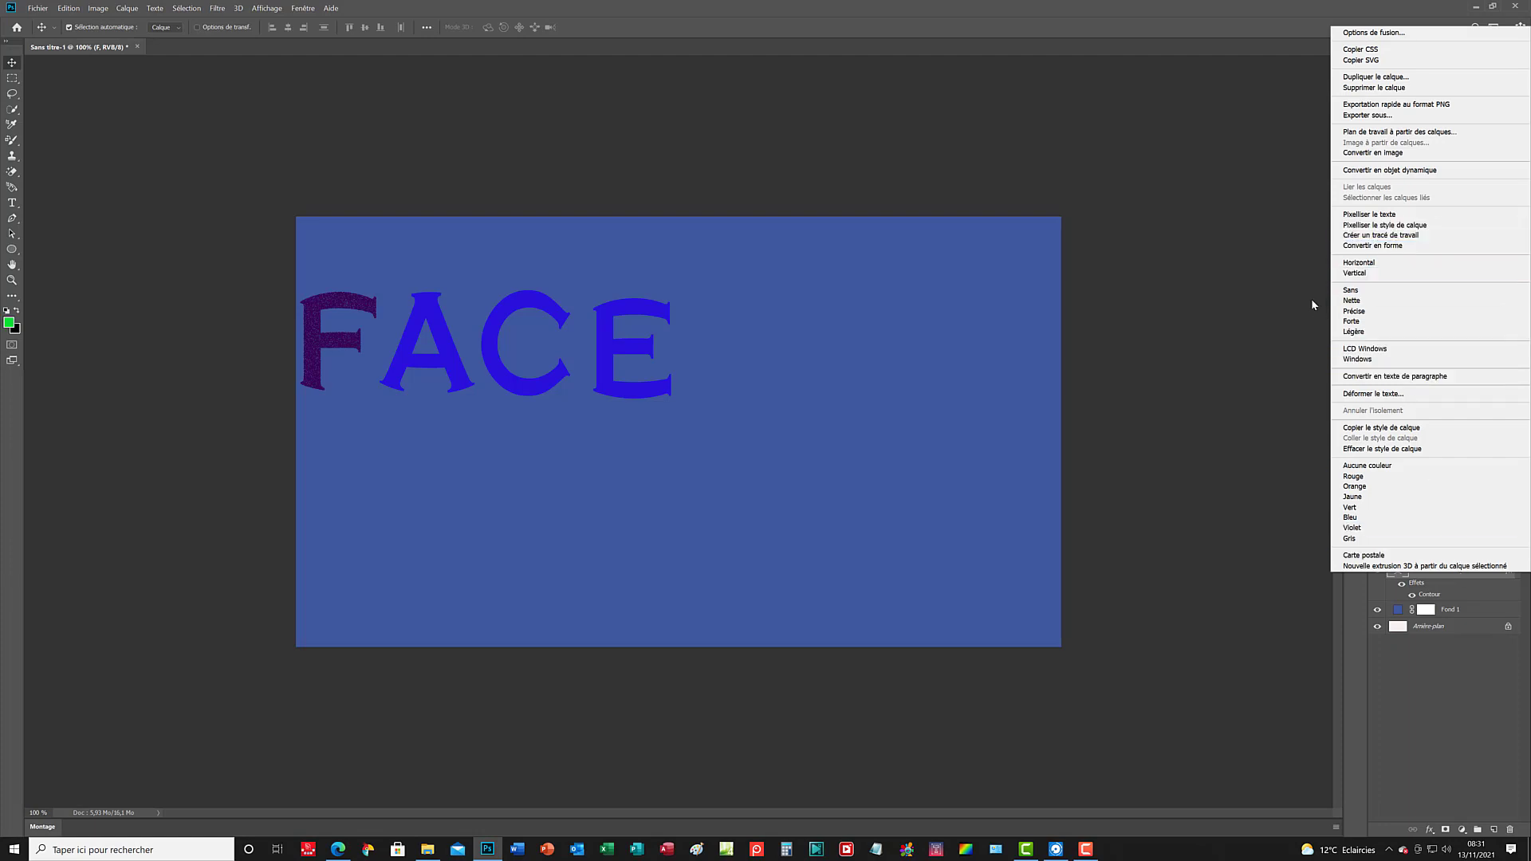
click(1395, 34)
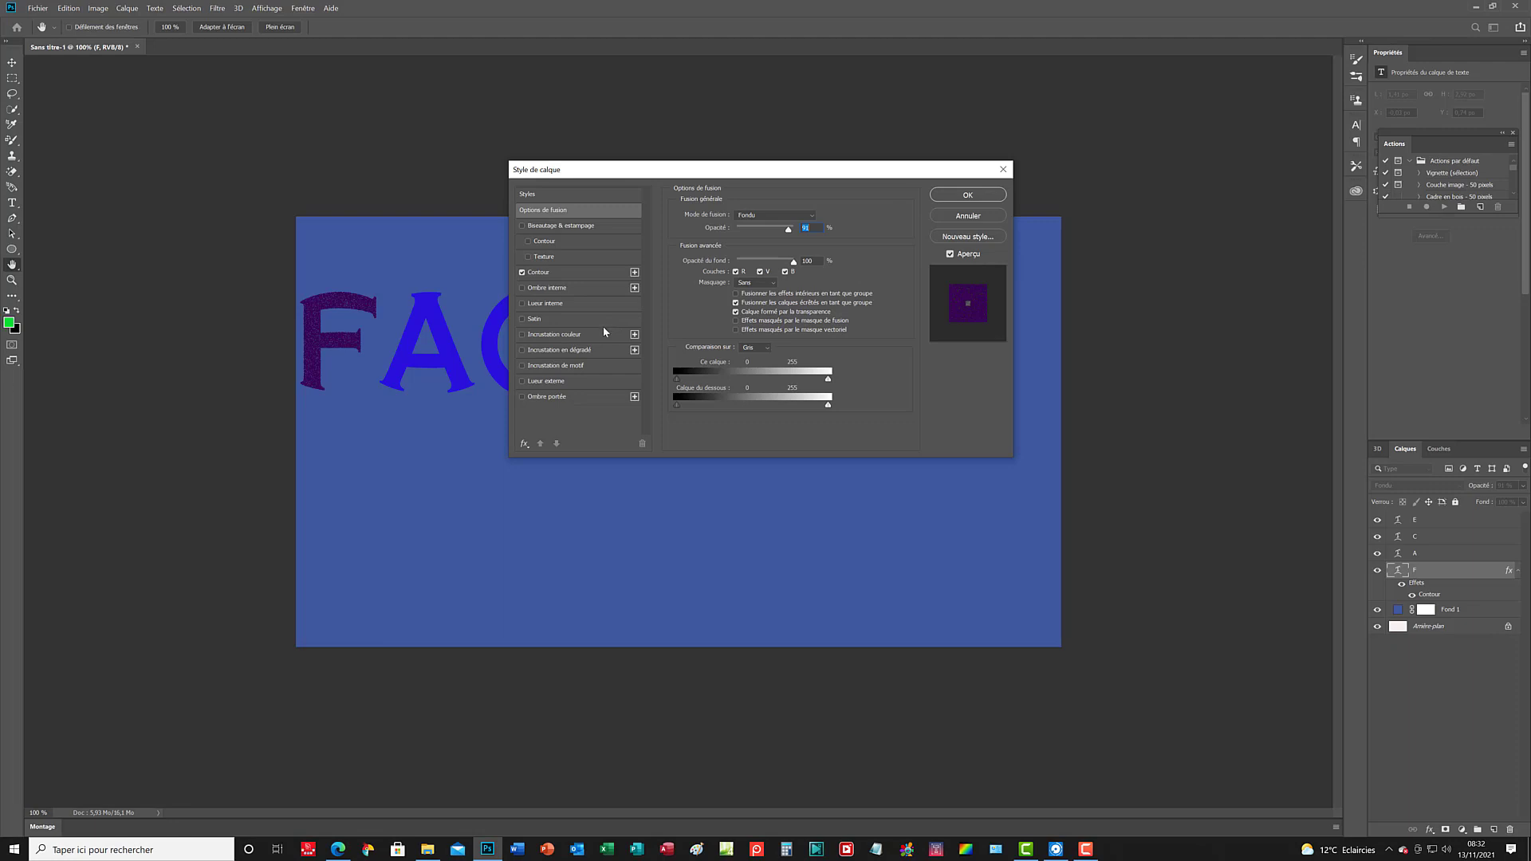
click(523, 366)
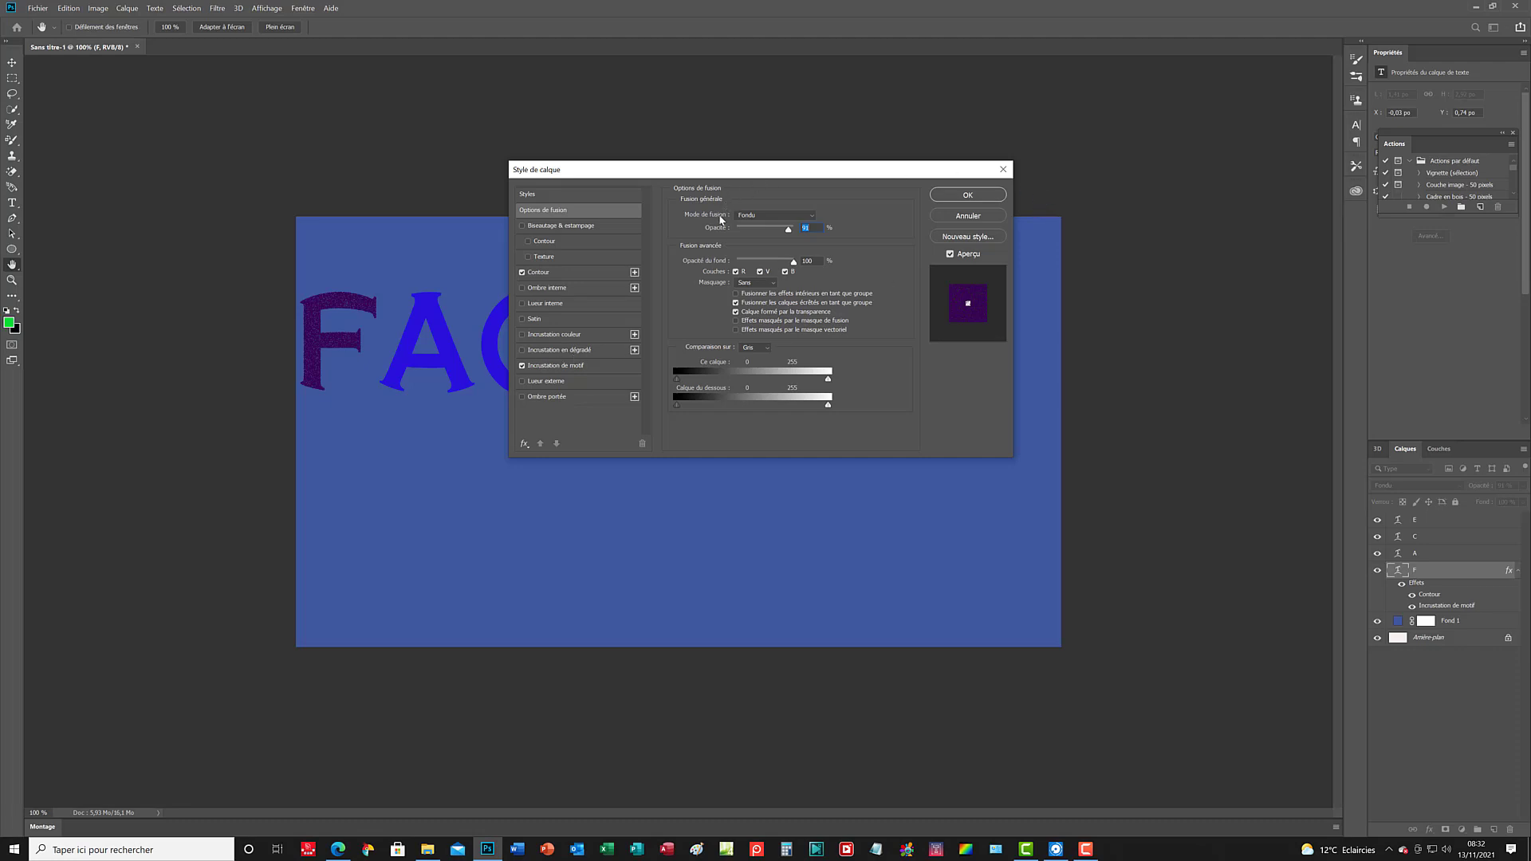
click(556, 366)
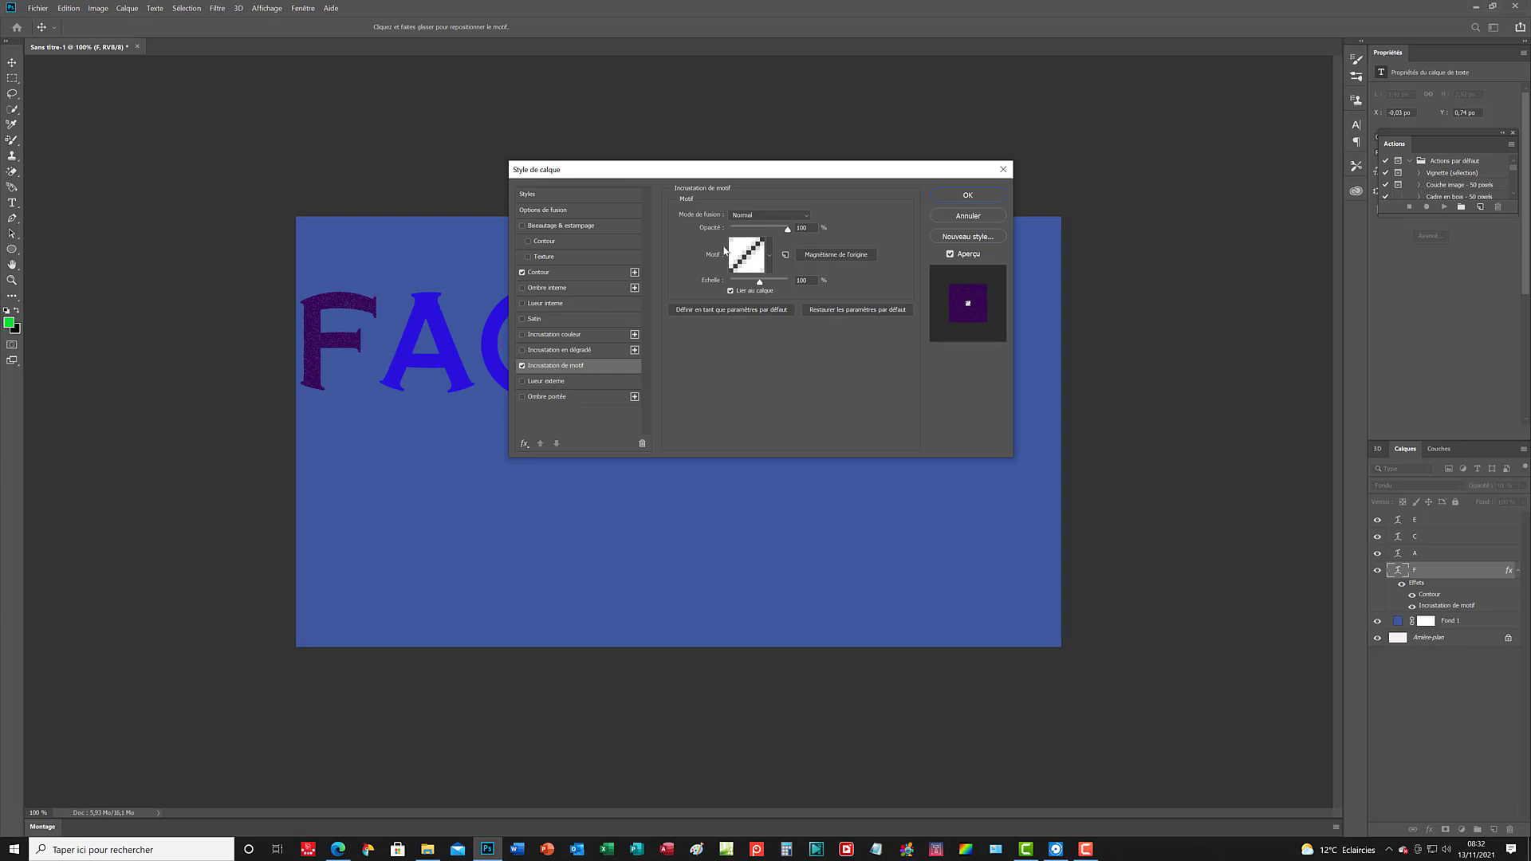
click(801, 217)
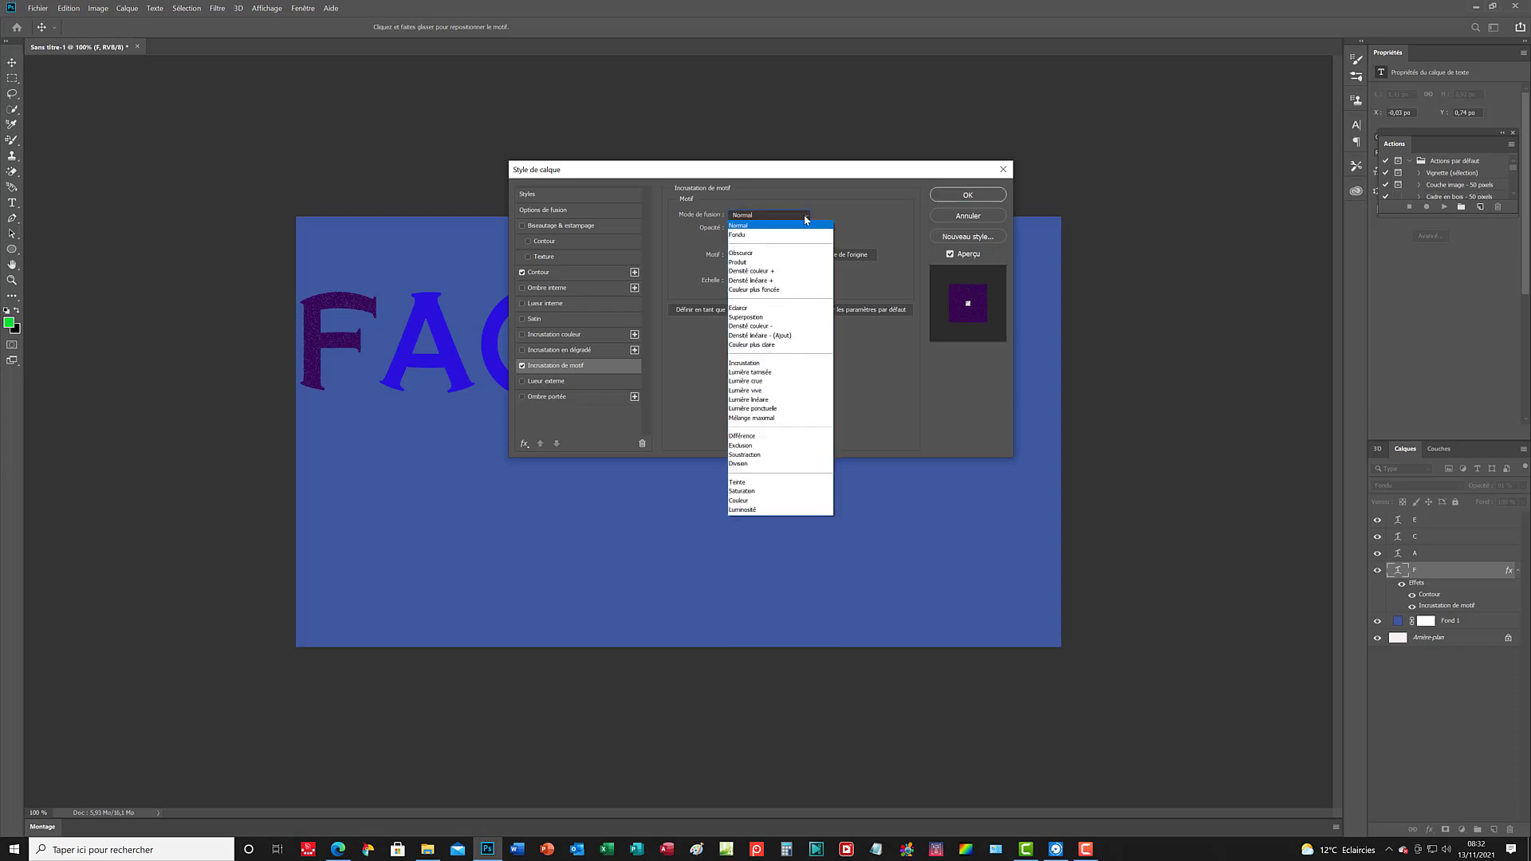
click(758, 364)
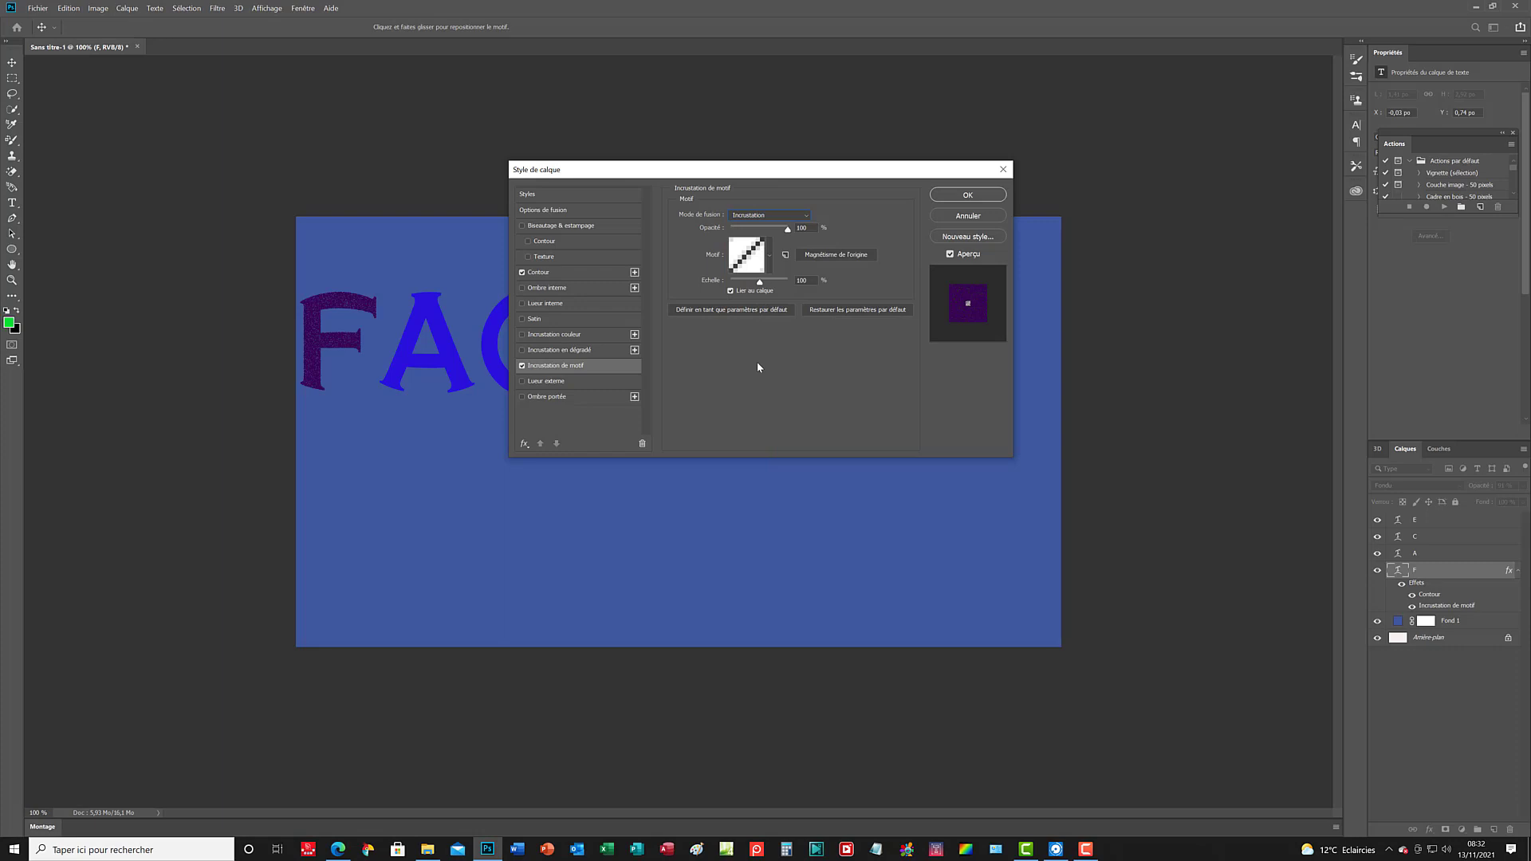
Choose the light textured pattern, third in the second row, for the F layer's pattern overlay and apply the style.
click(770, 256)
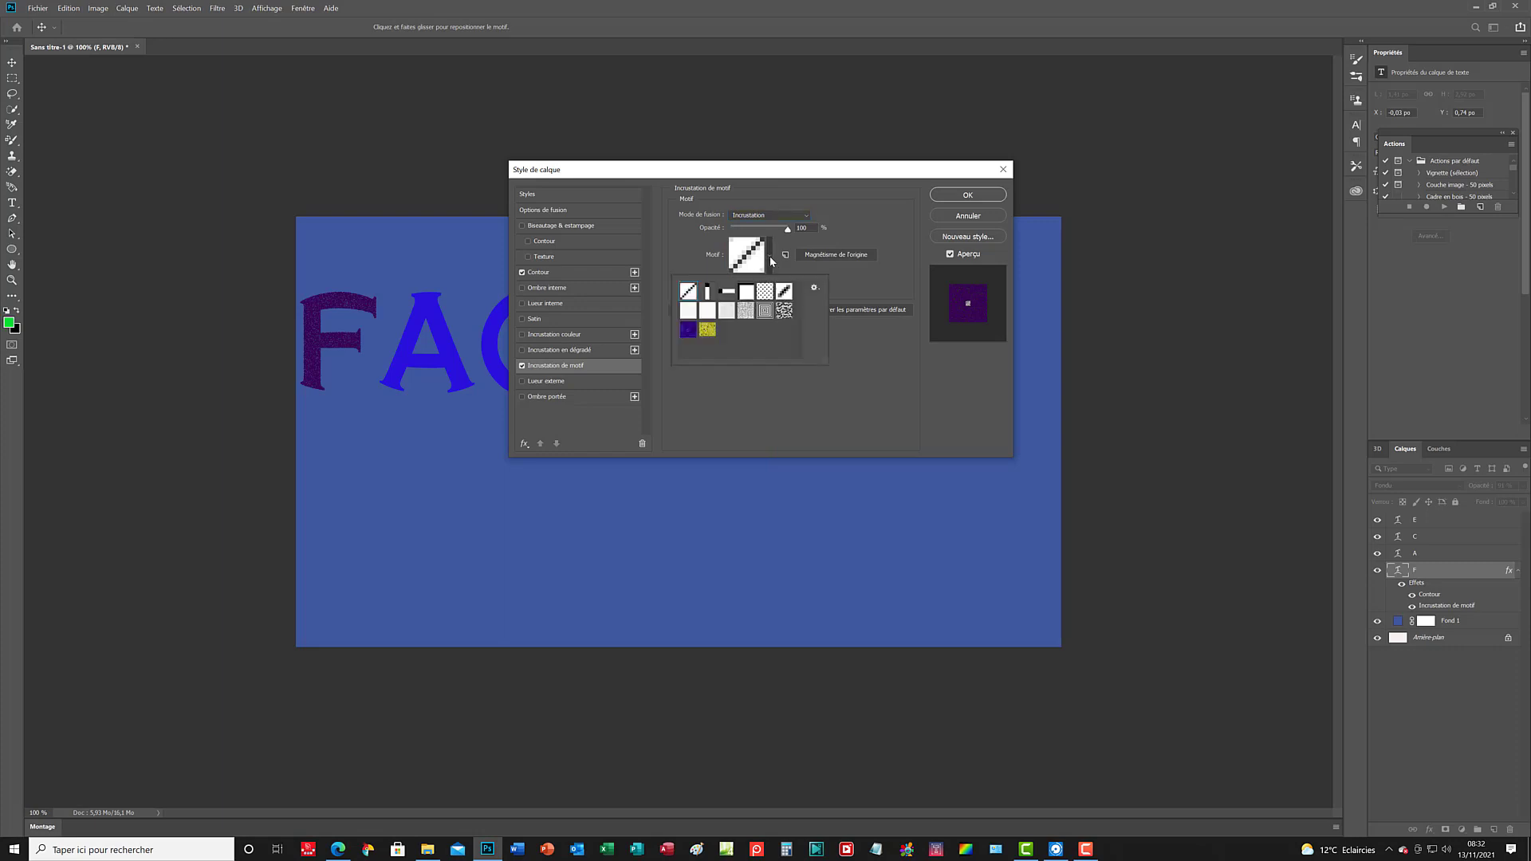
click(729, 311)
click(978, 195)
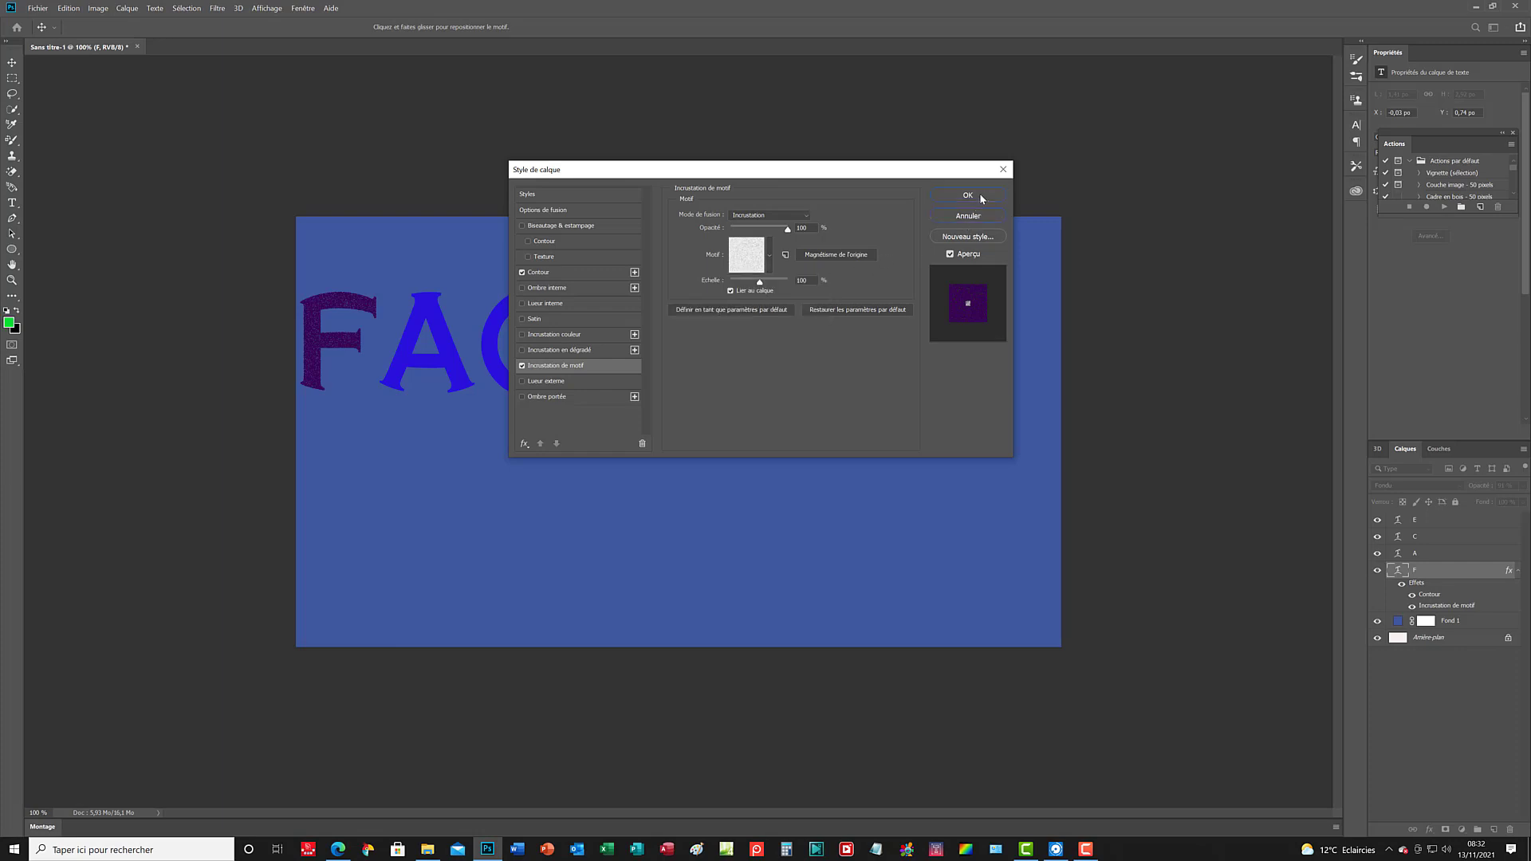
click(979, 194)
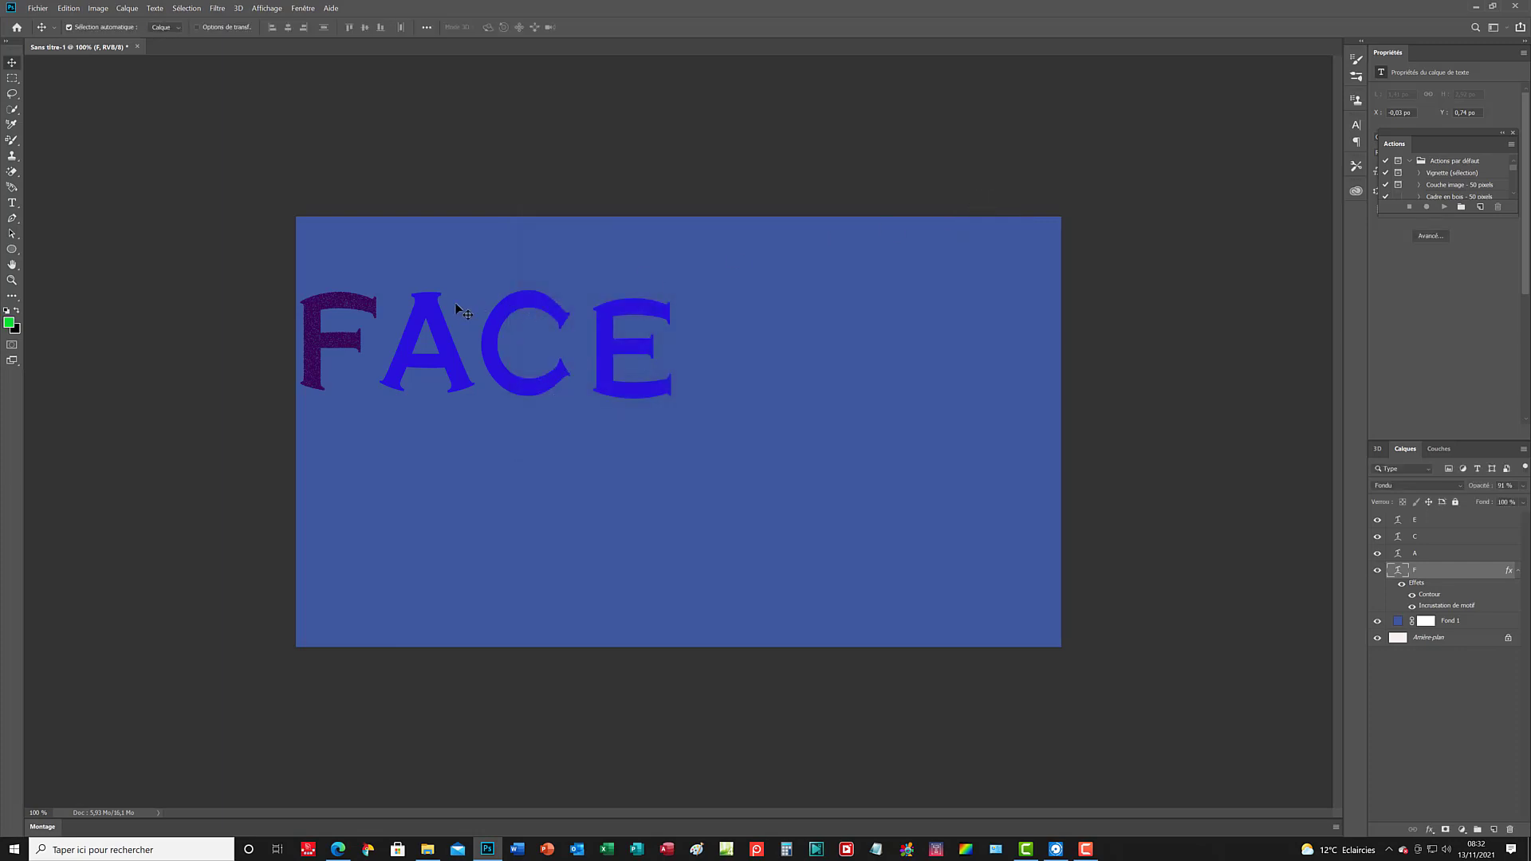
key(t)
double_click(330, 336)
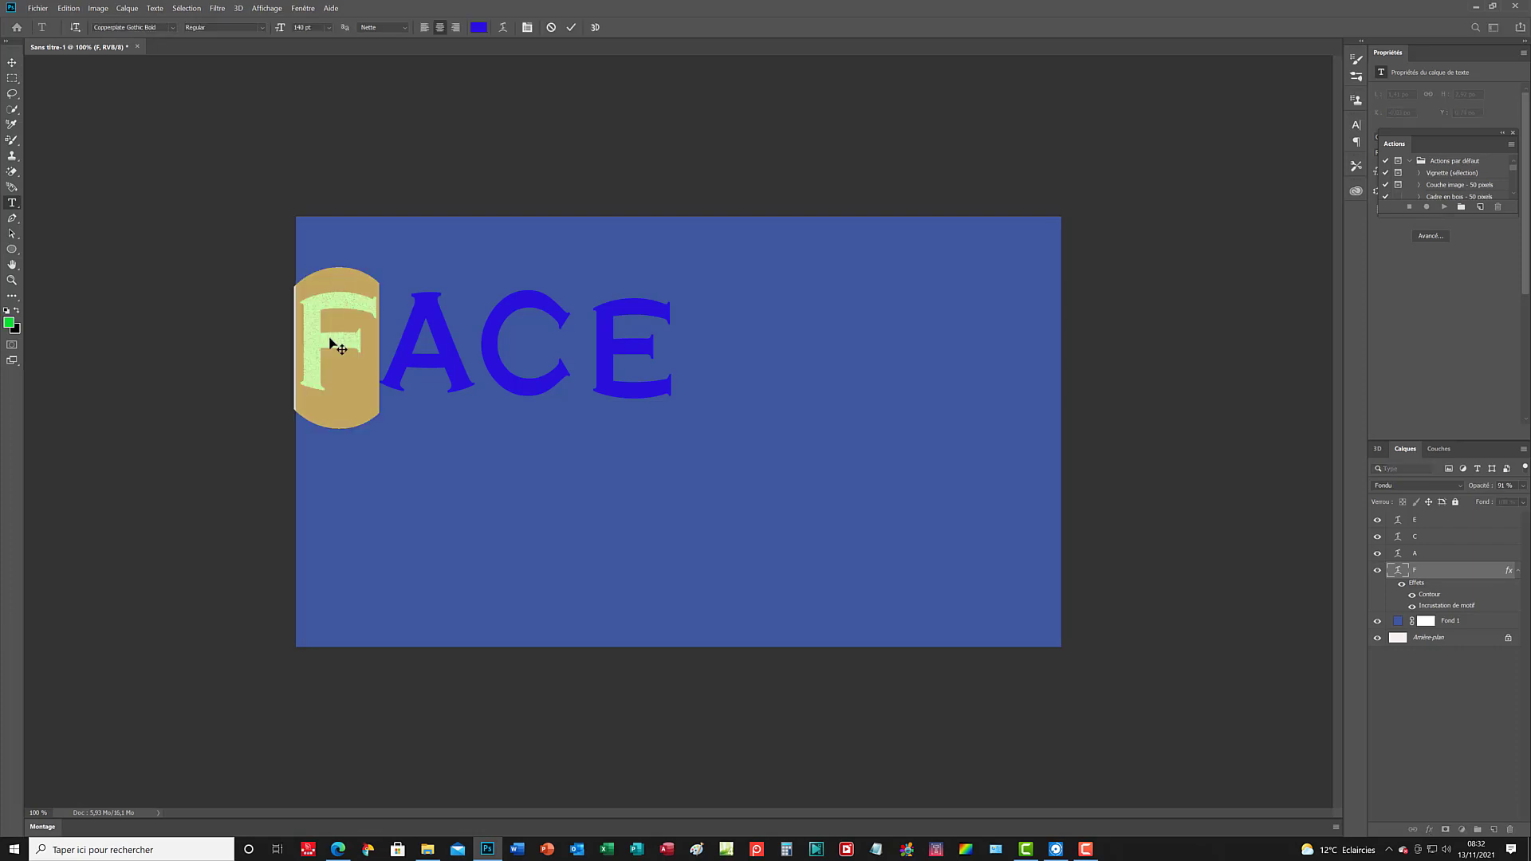
right_click(330, 336)
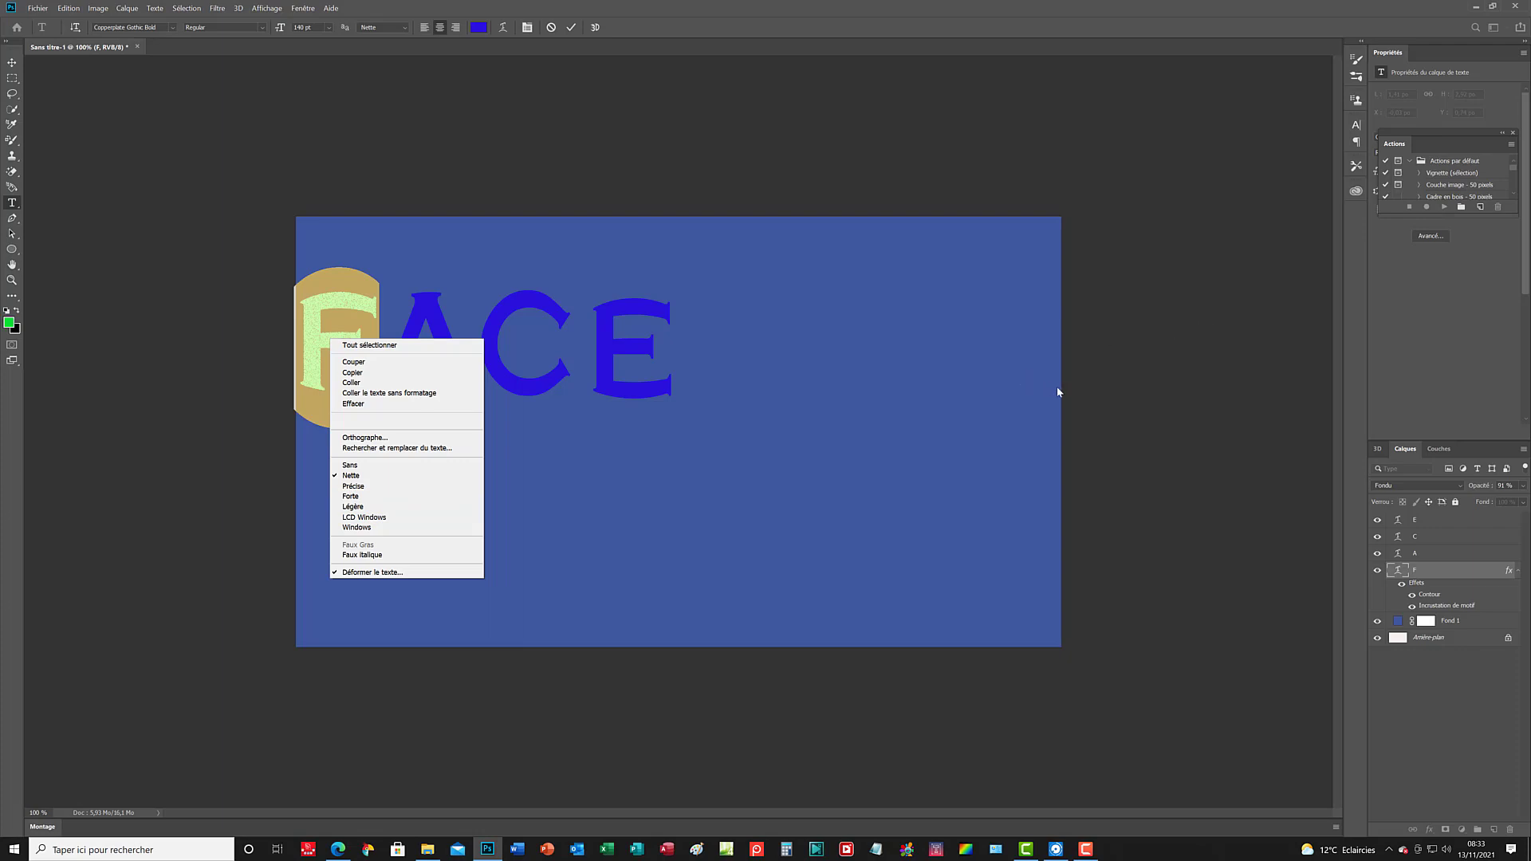
click(1461, 571)
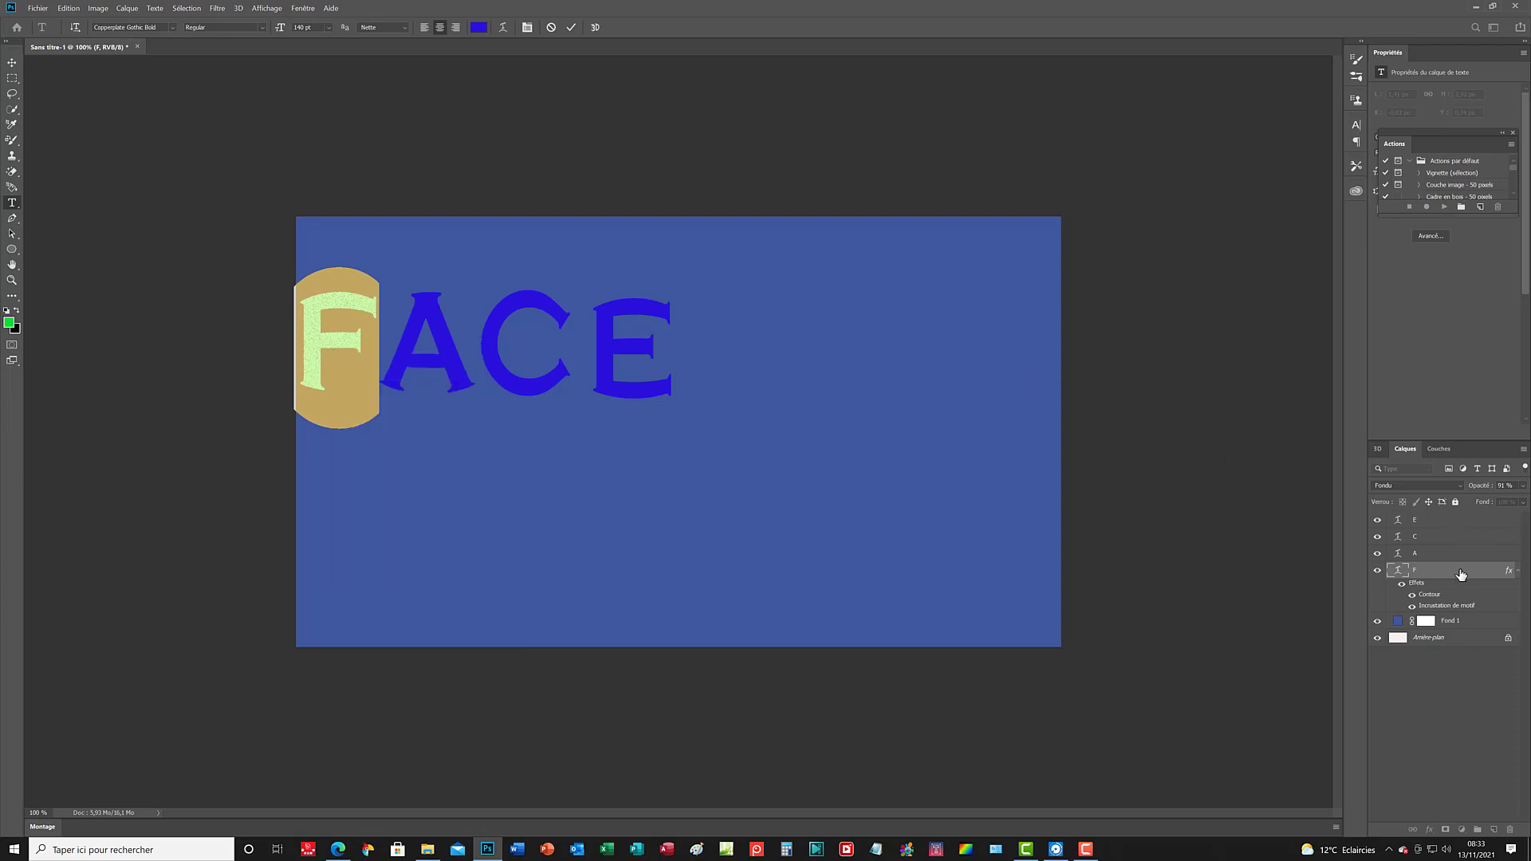
click(1460, 571)
key(v)
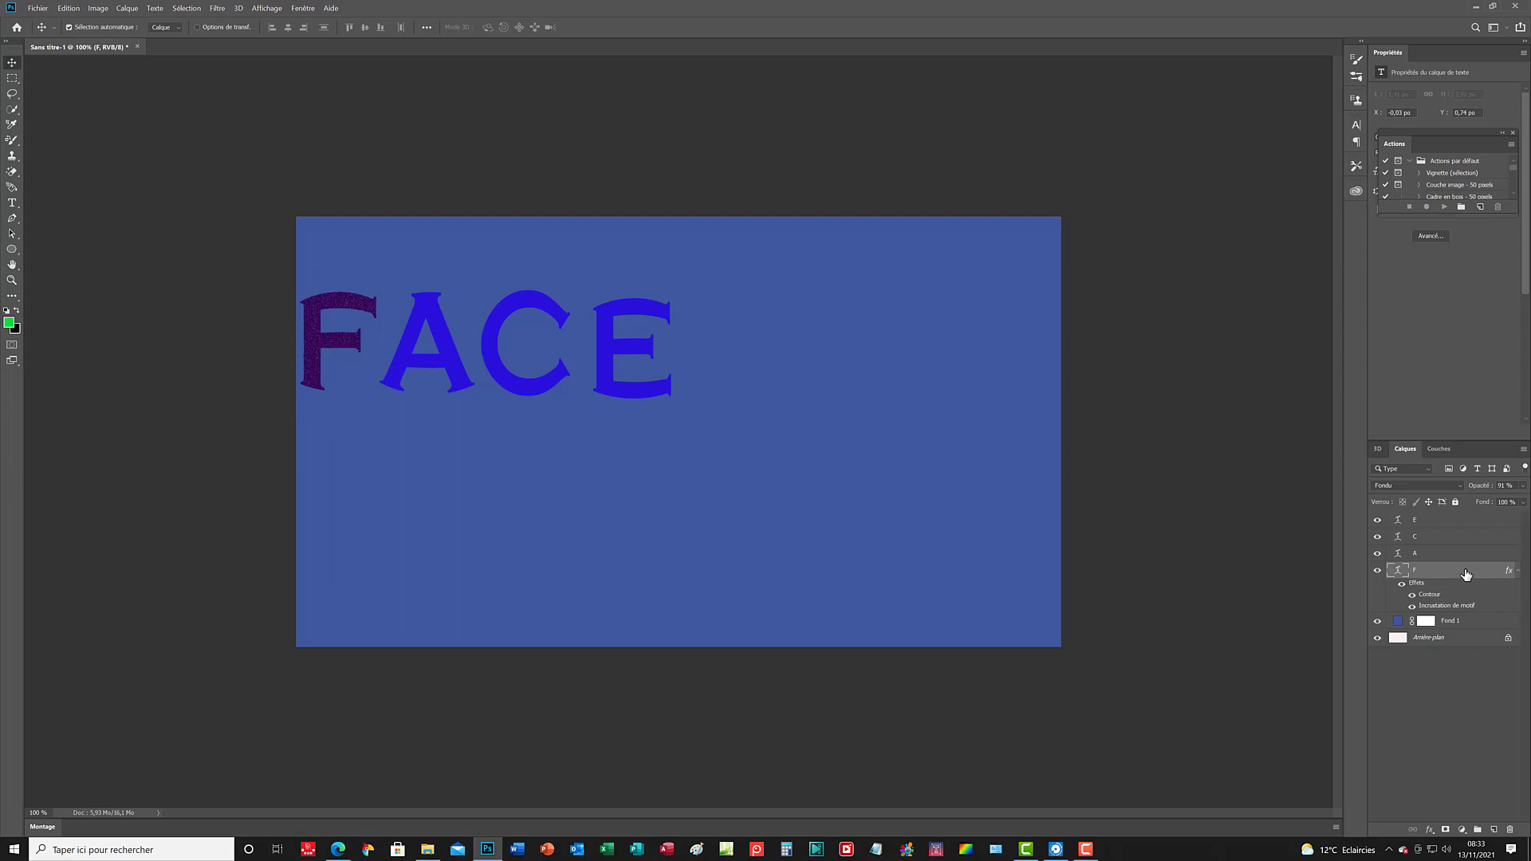
Add a Lueur interne effect to the F layer and lower the layer's opacity to about 53%.
double_click(1506, 573)
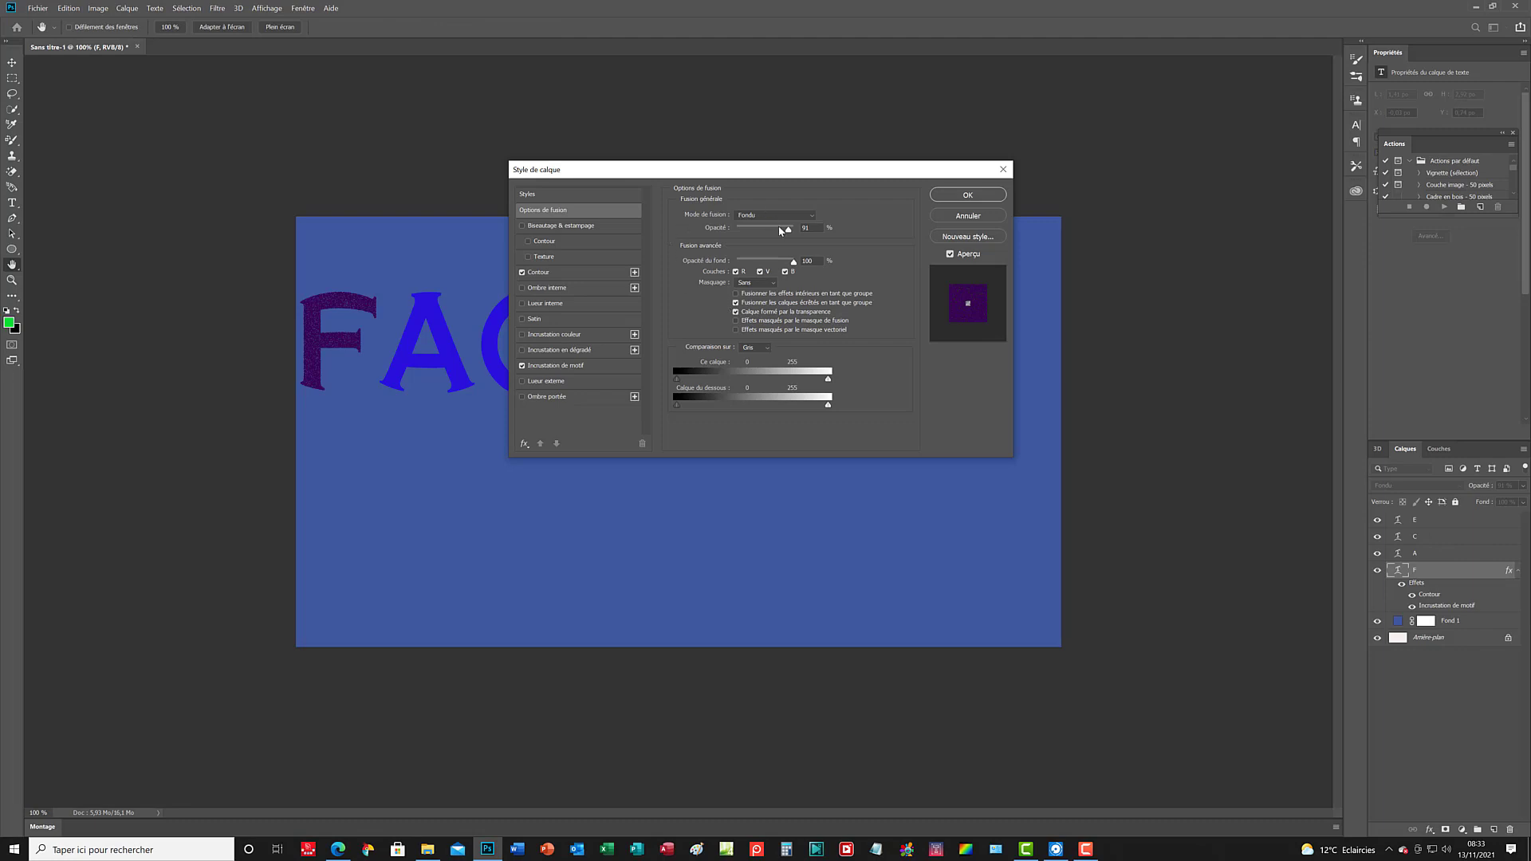
click(522, 305)
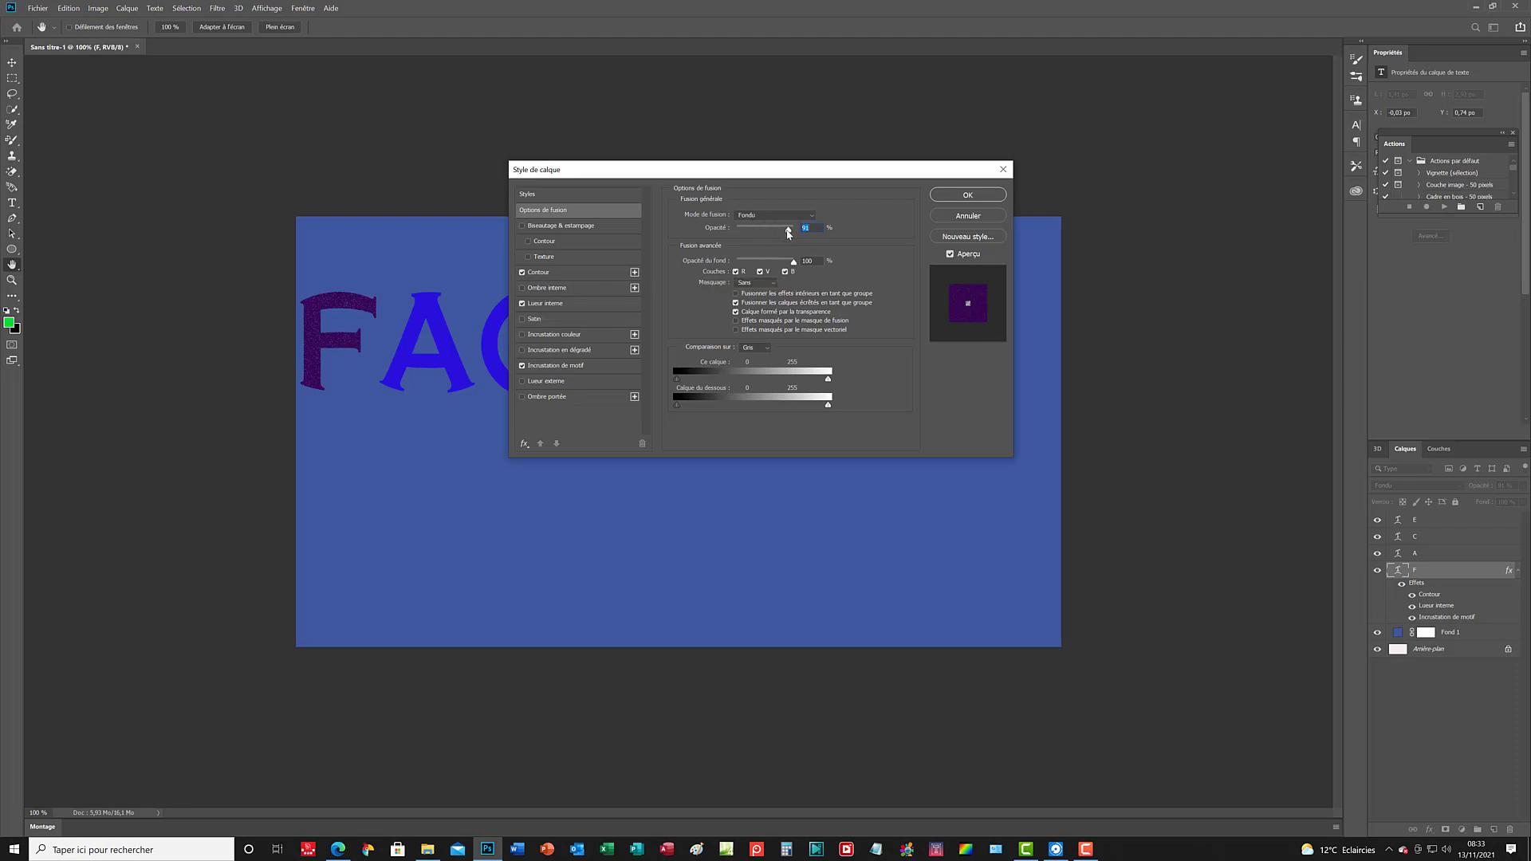
drag(789, 229, 770, 236)
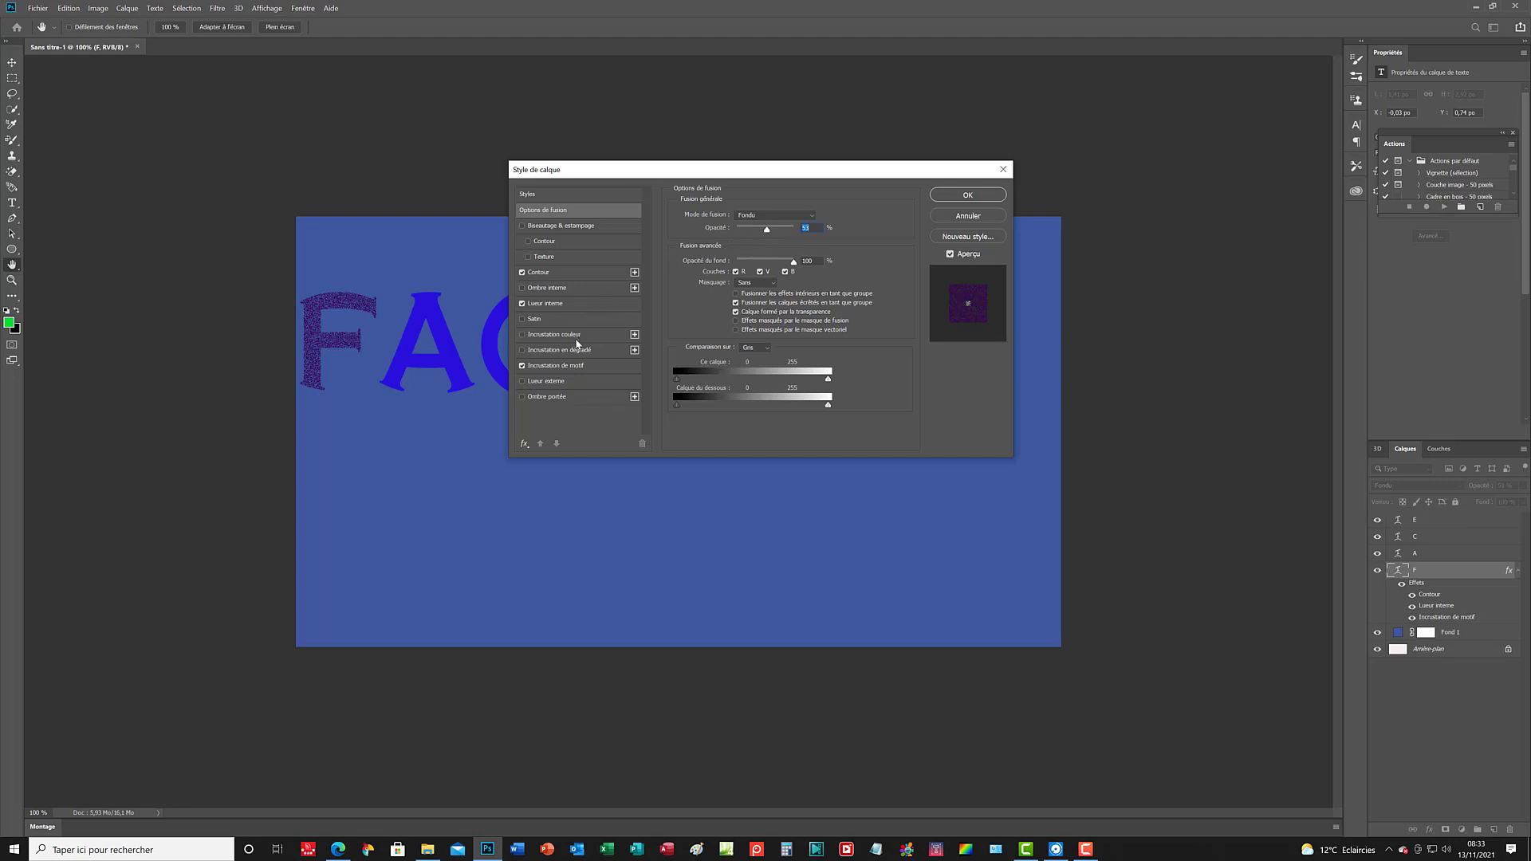
Add an Ombre portée effect in Lumière vive blend mode to the F layer and apply the style.
click(521, 399)
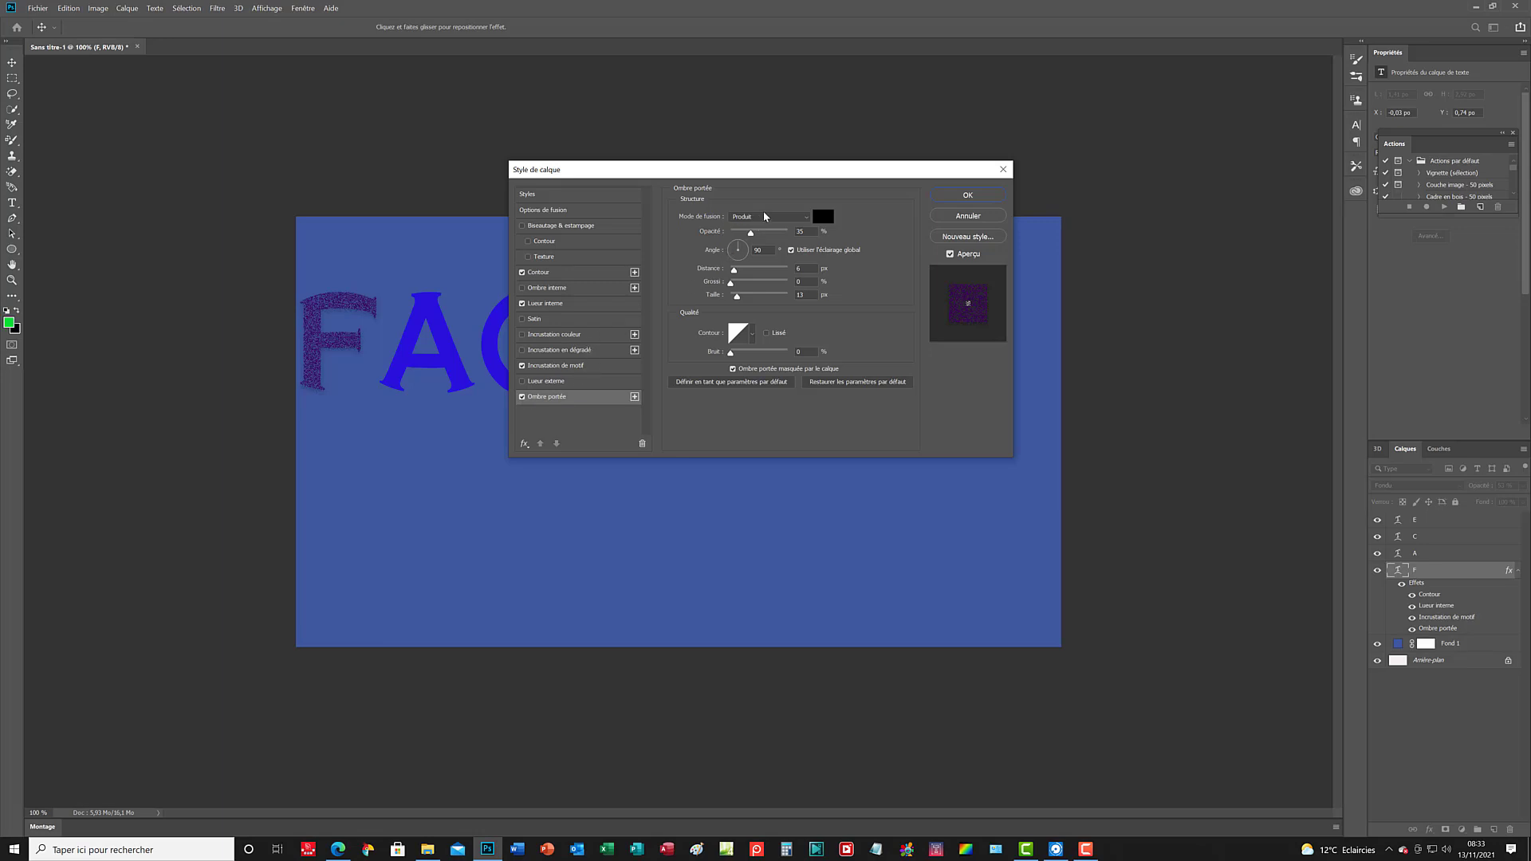
click(808, 220)
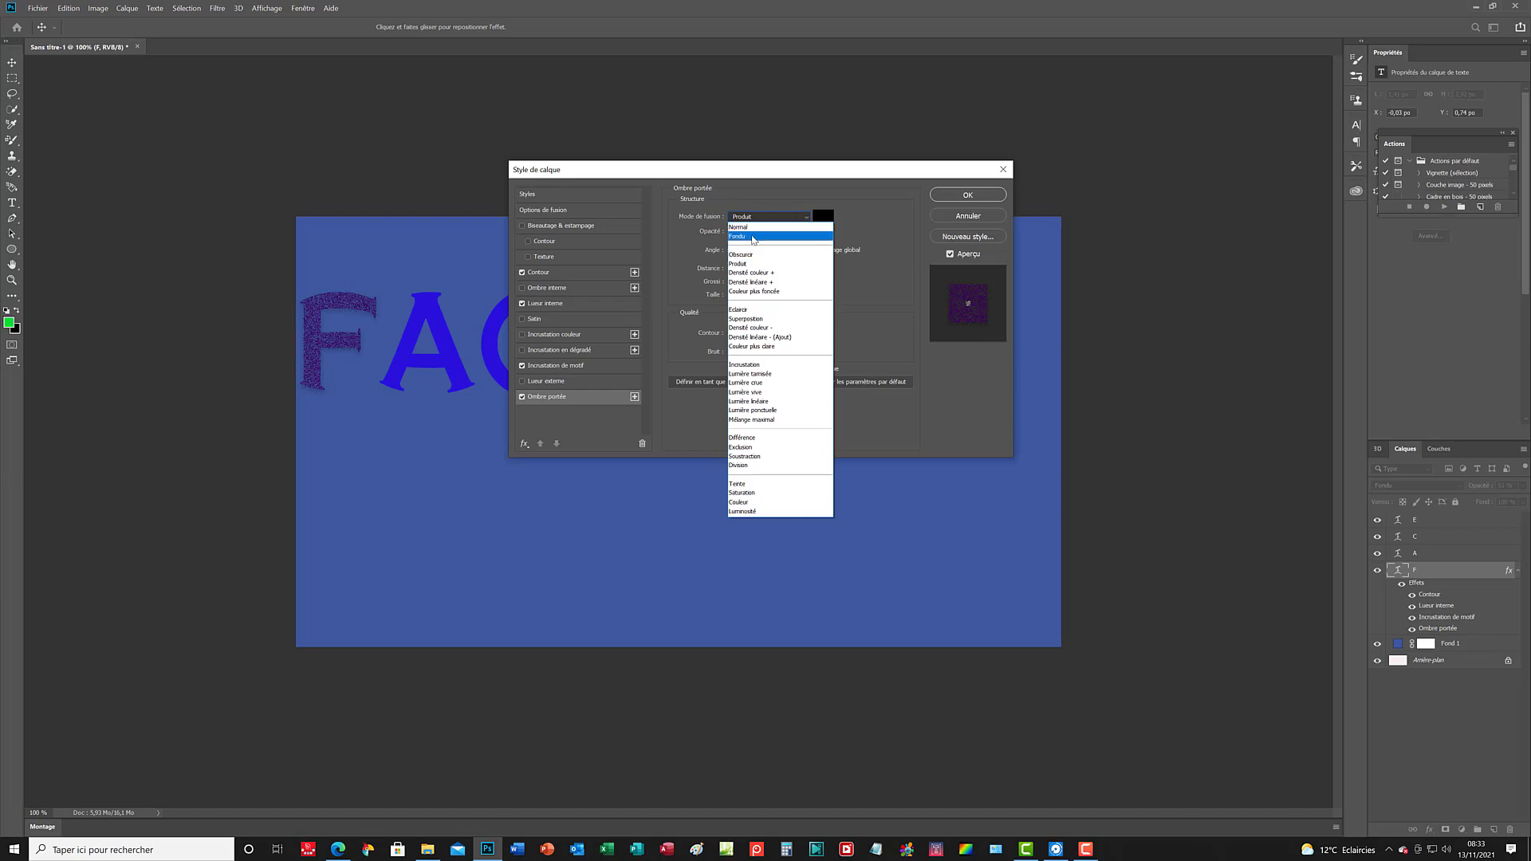
click(765, 393)
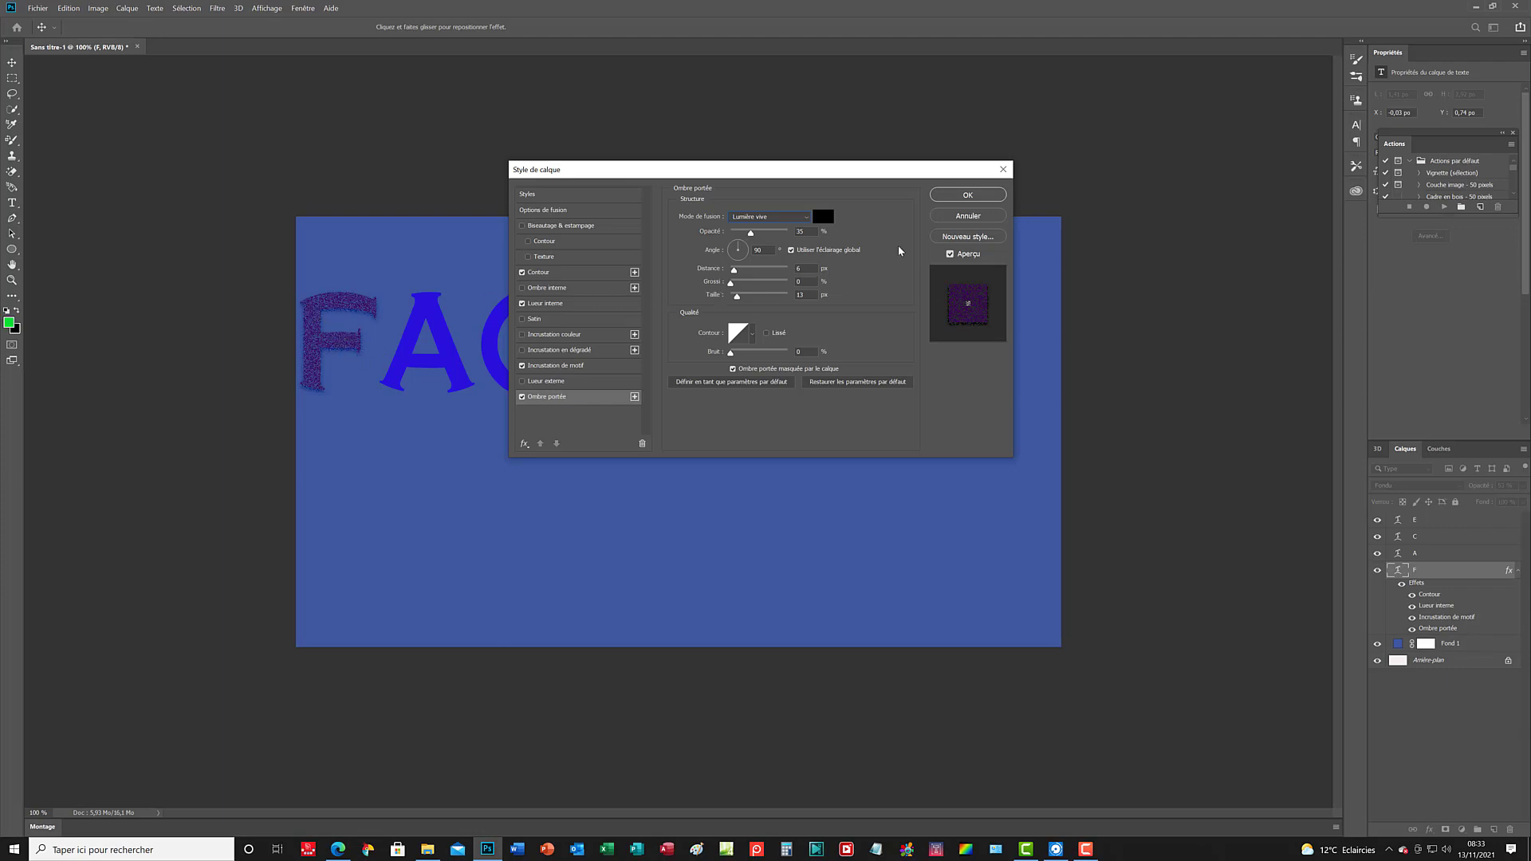
click(970, 195)
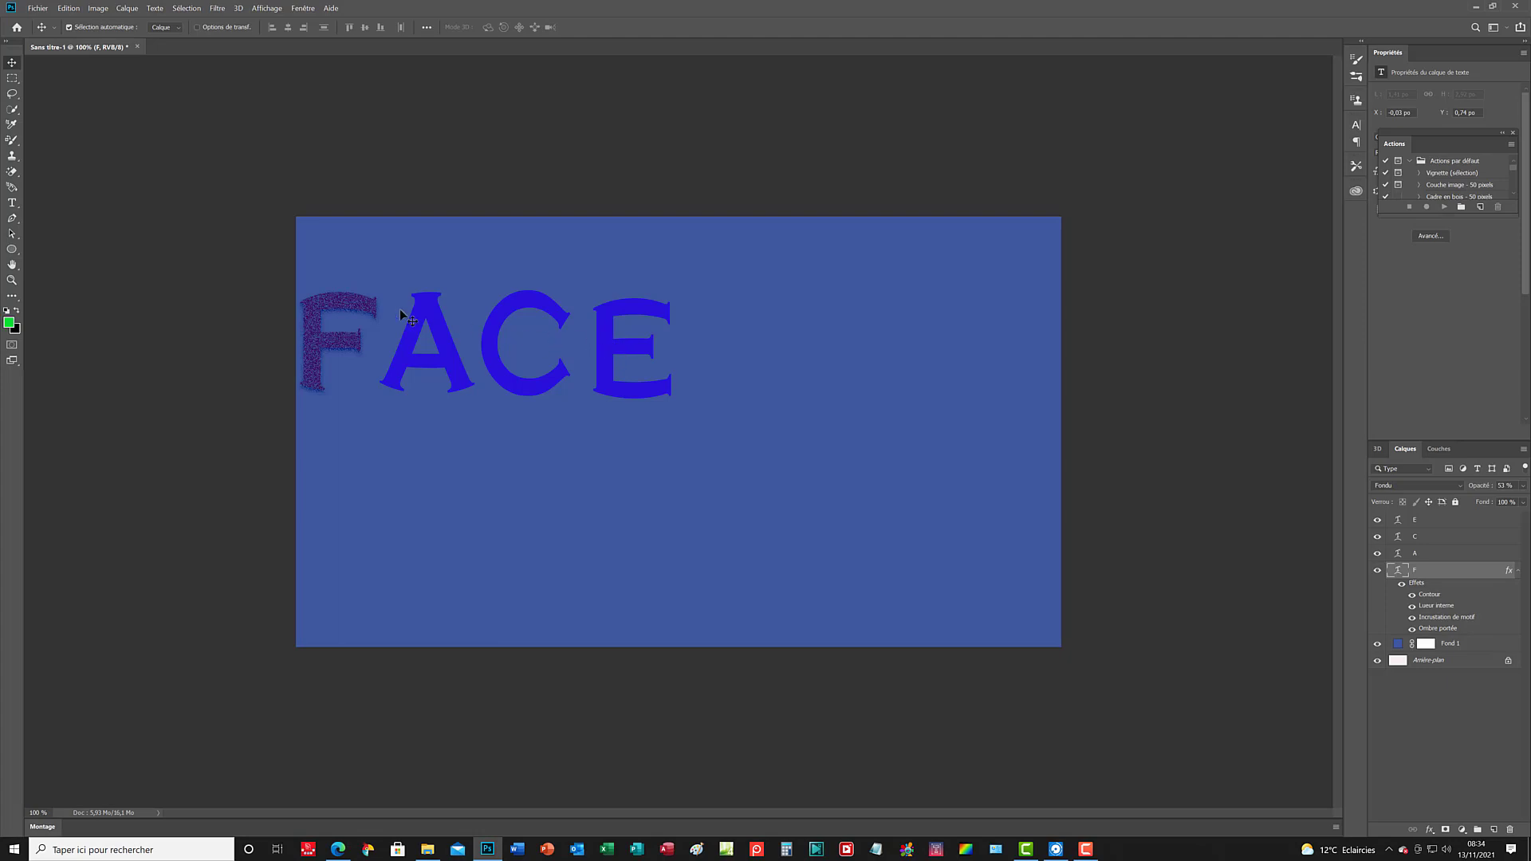
Add a Biseautage & estampage effect to the F layer and apply the style.
right_click(344, 307)
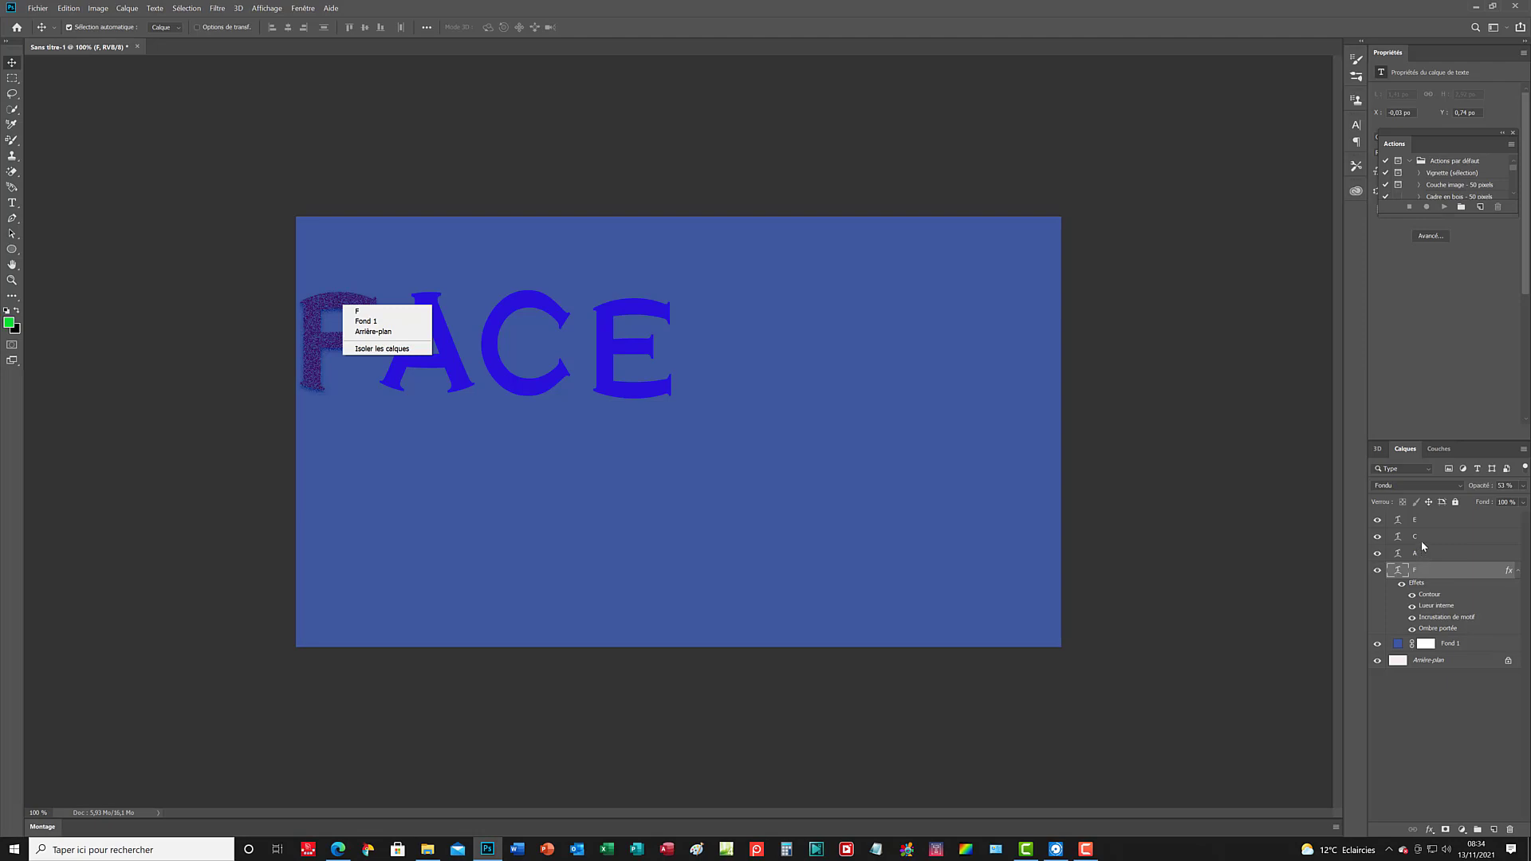
right_click(1430, 574)
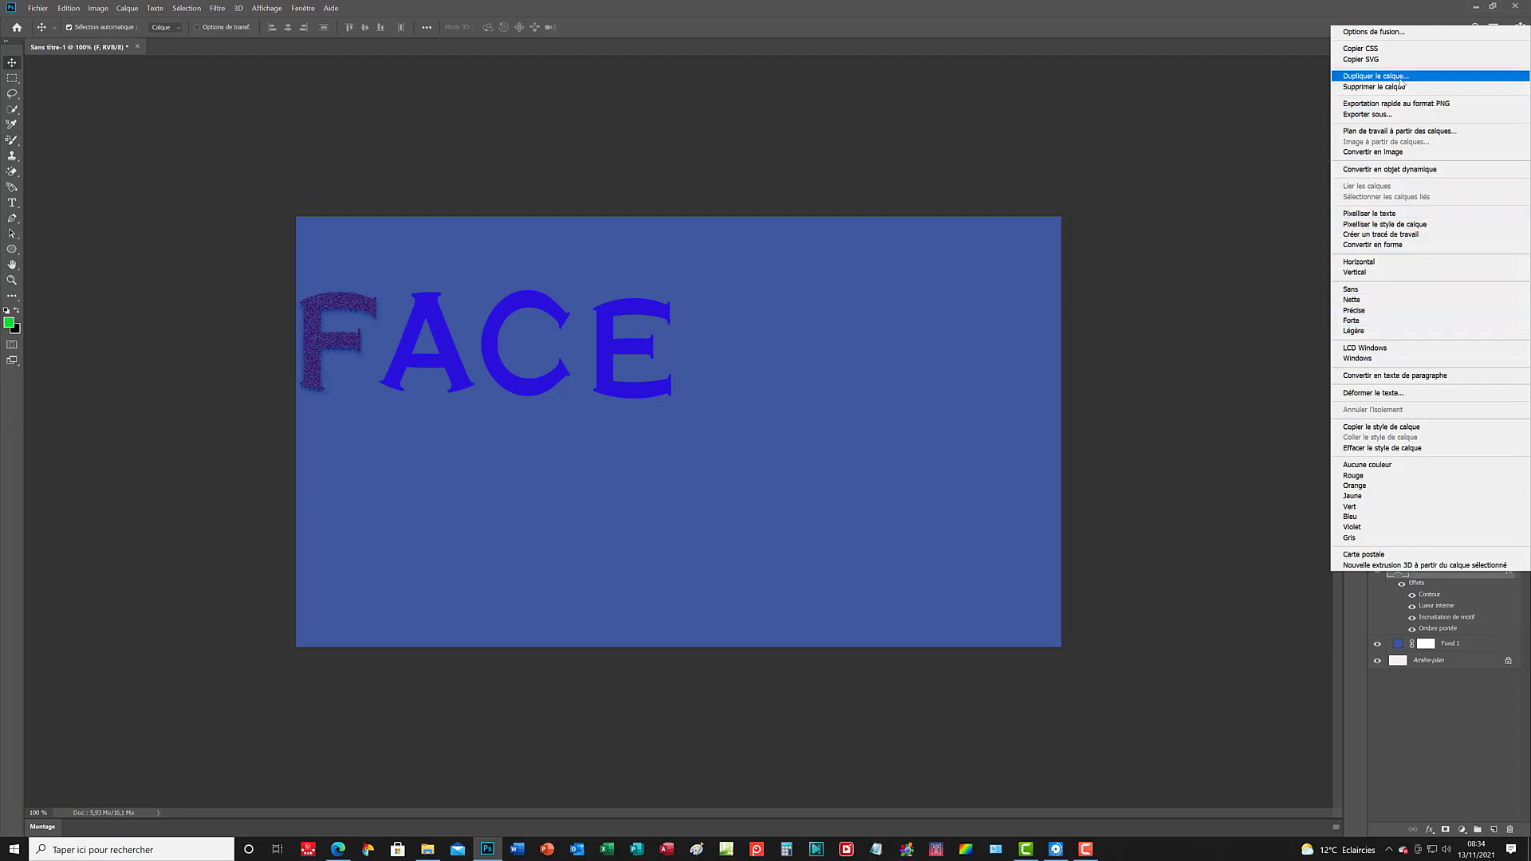
click(1409, 32)
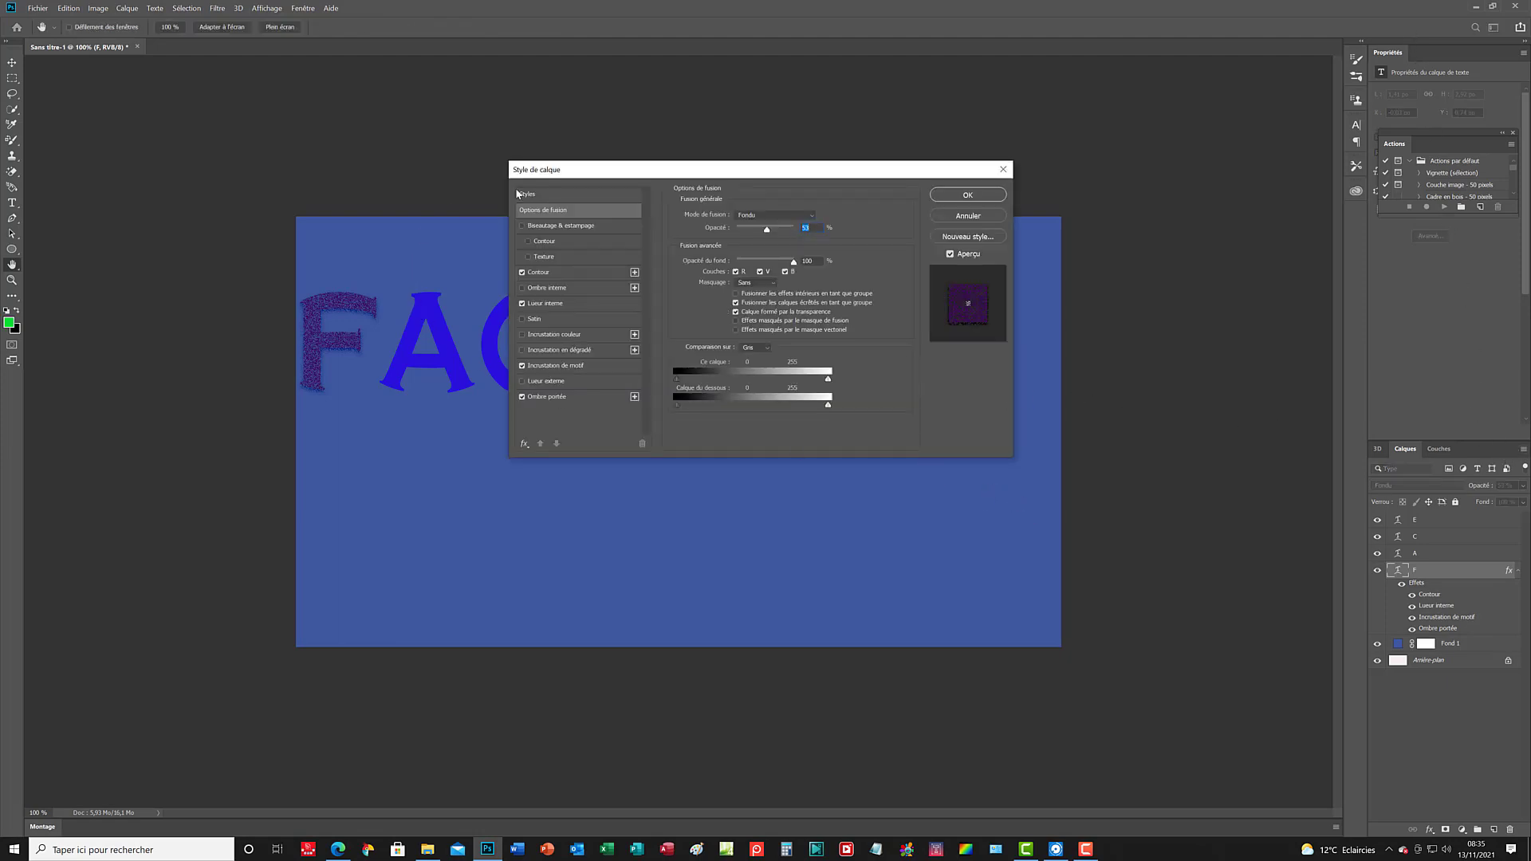
click(522, 227)
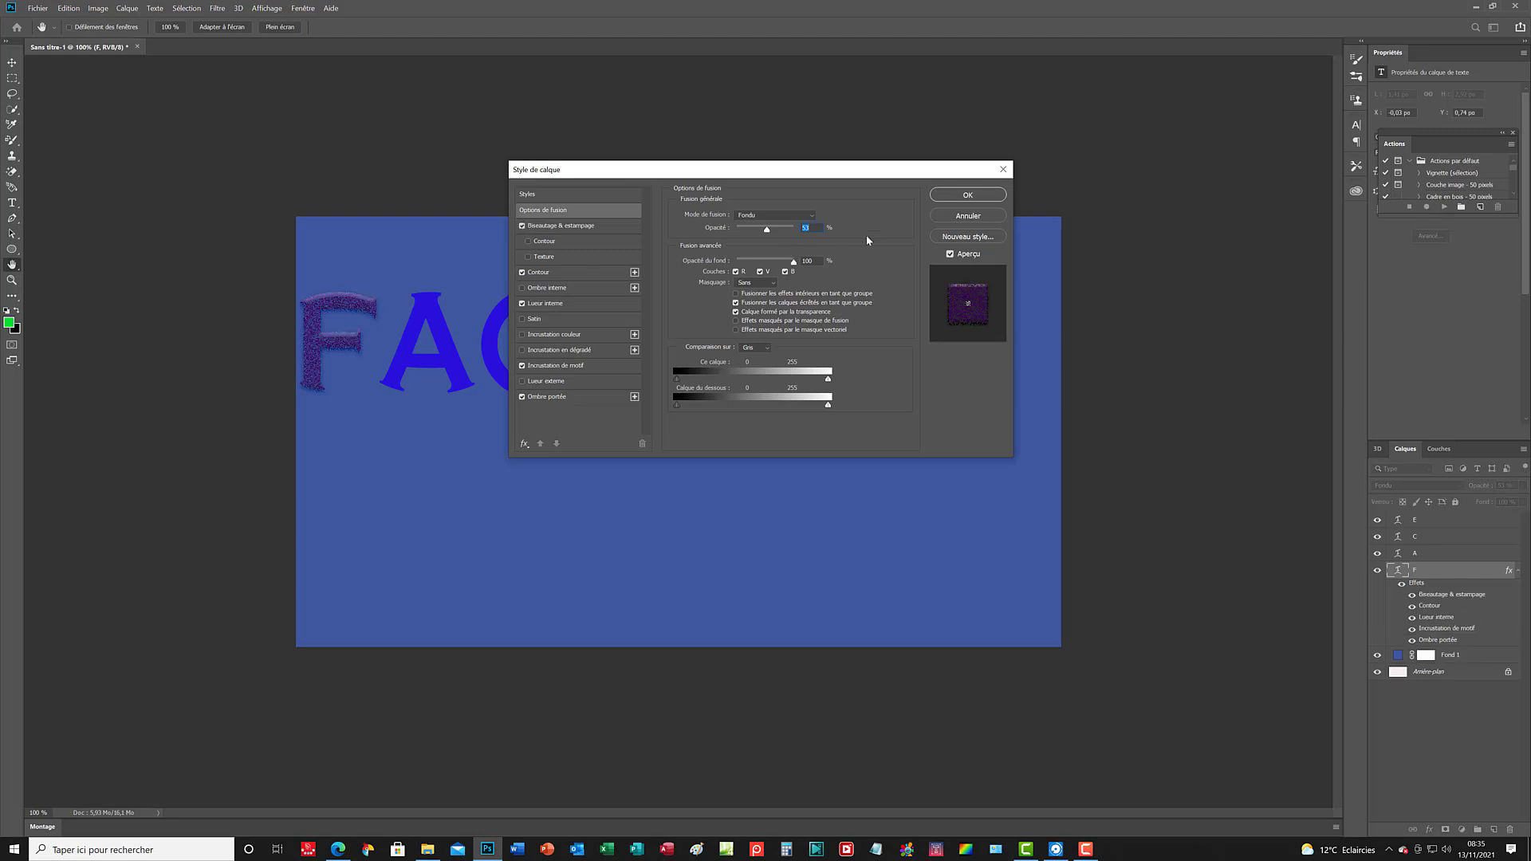
click(969, 196)
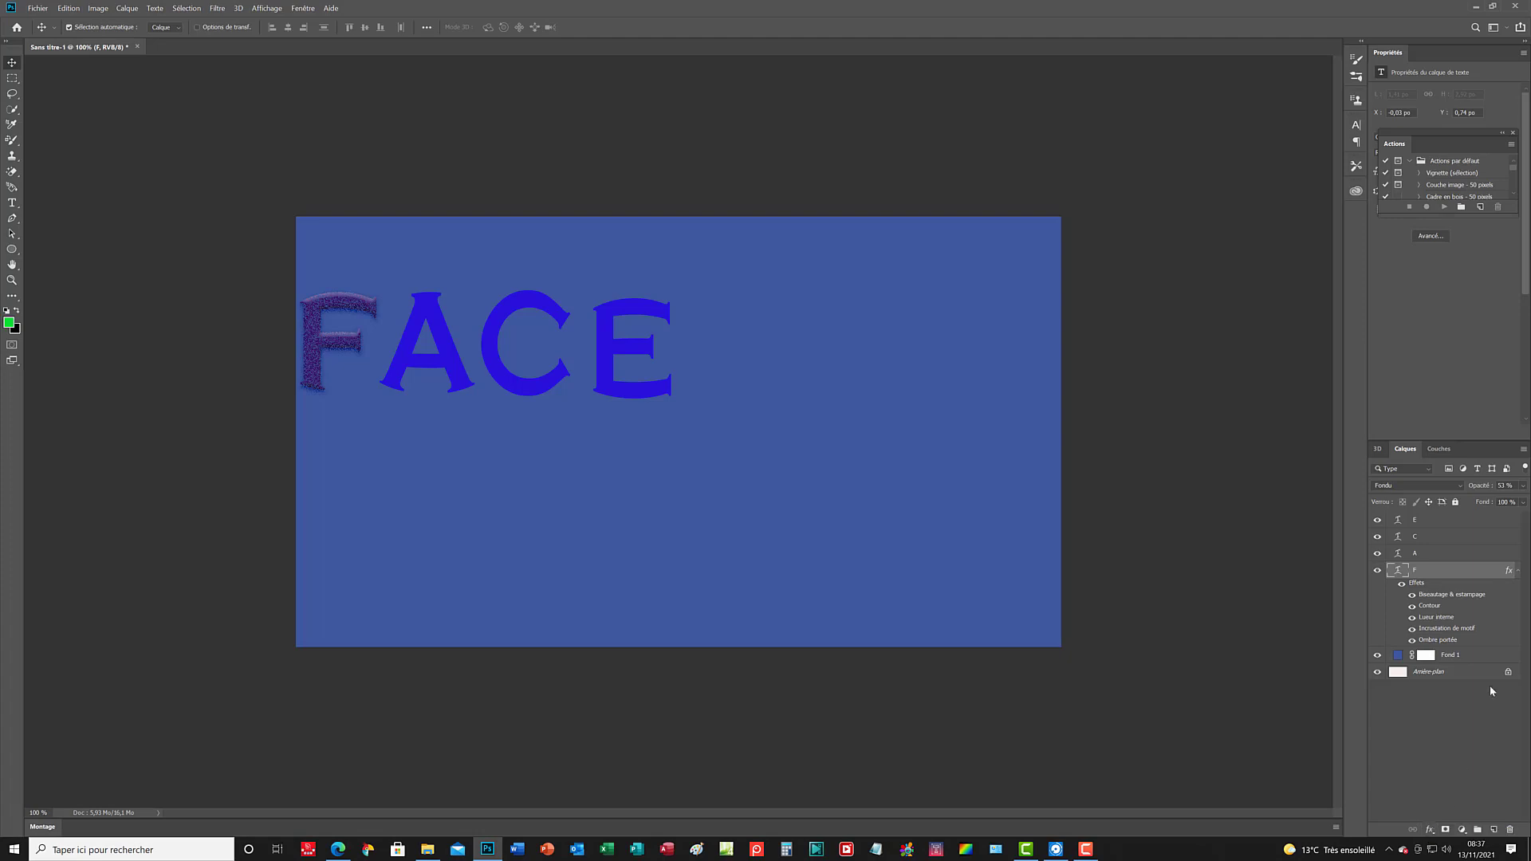
Copy the F layer's style and paste it onto the A, C and E layers together.
right_click(1438, 575)
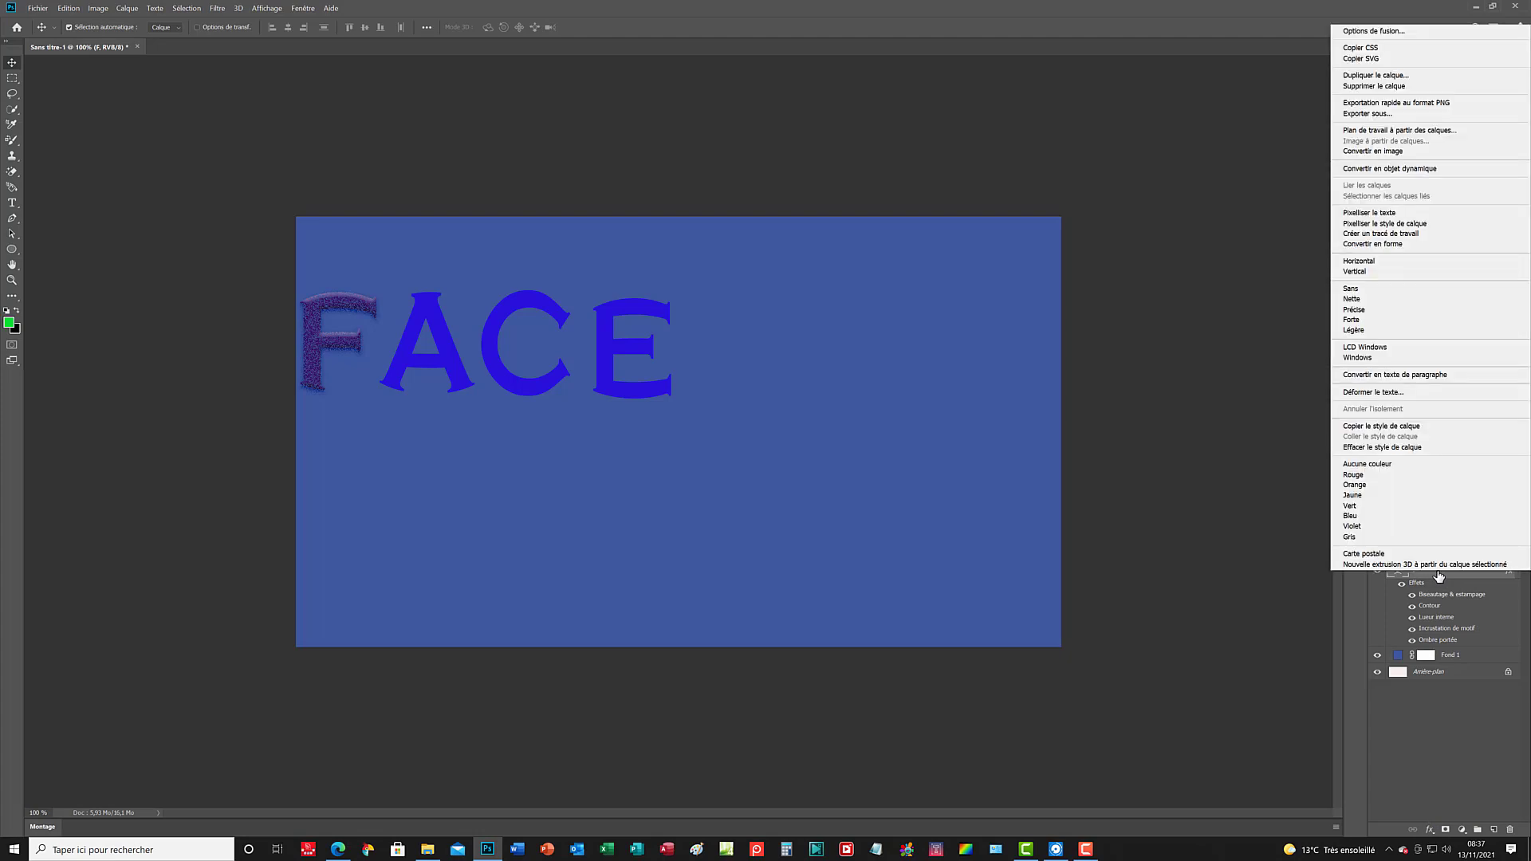
click(1391, 429)
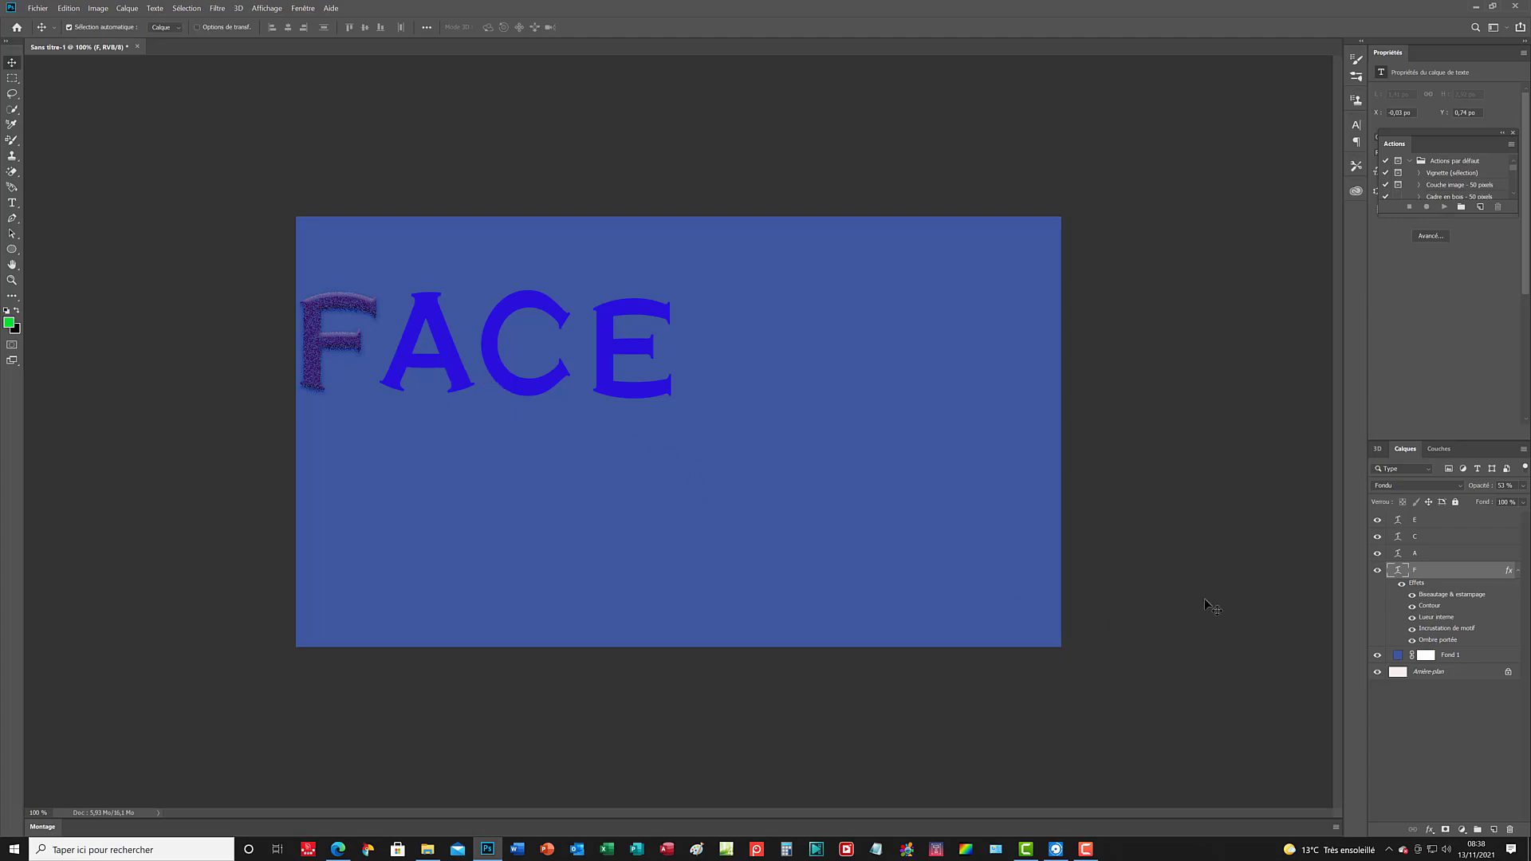
click(1430, 555)
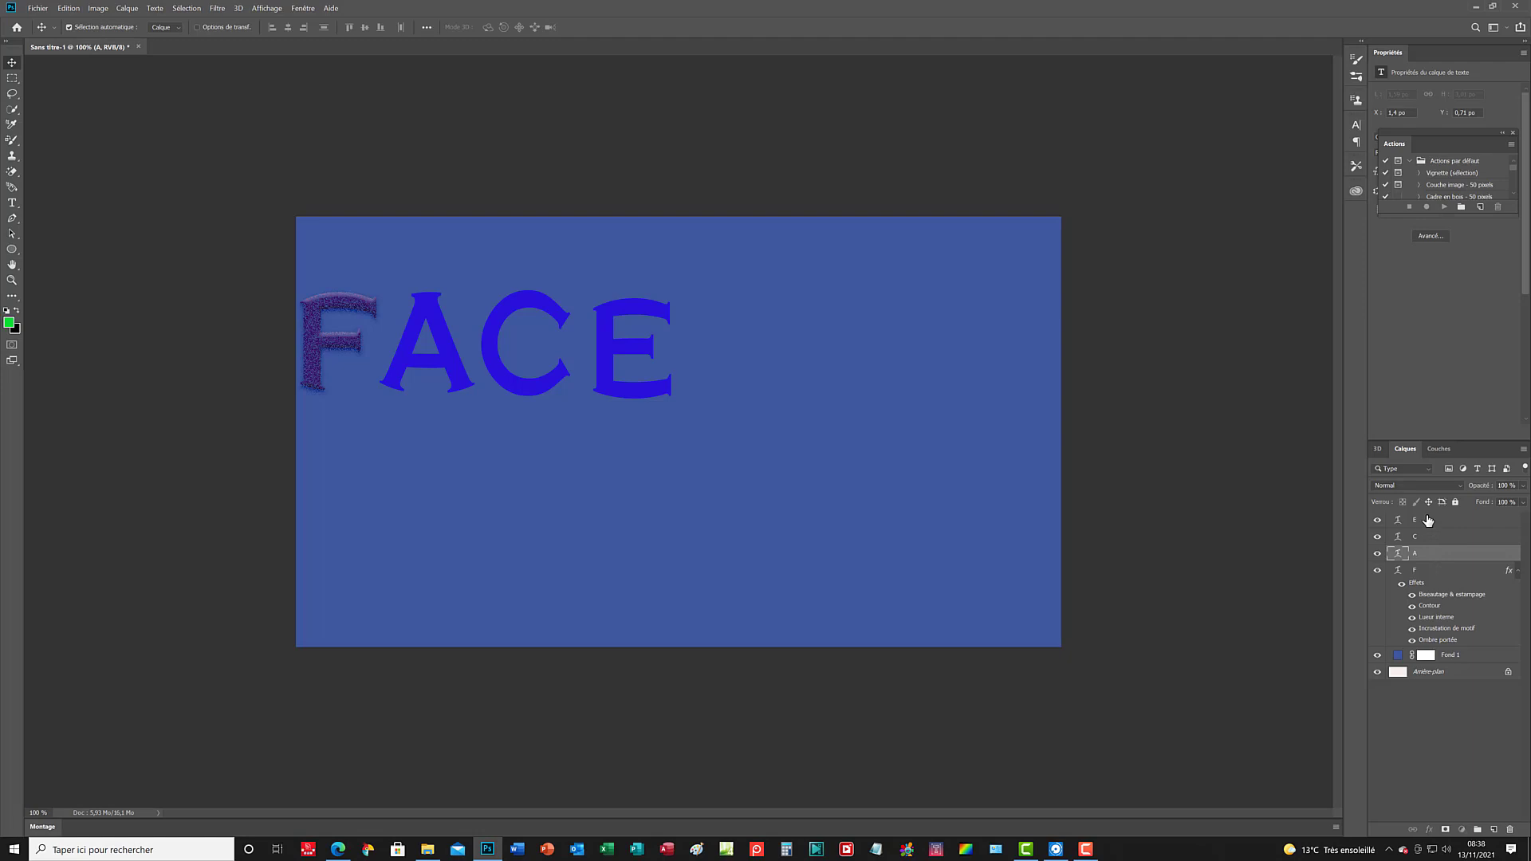
shift+click(1428, 520)
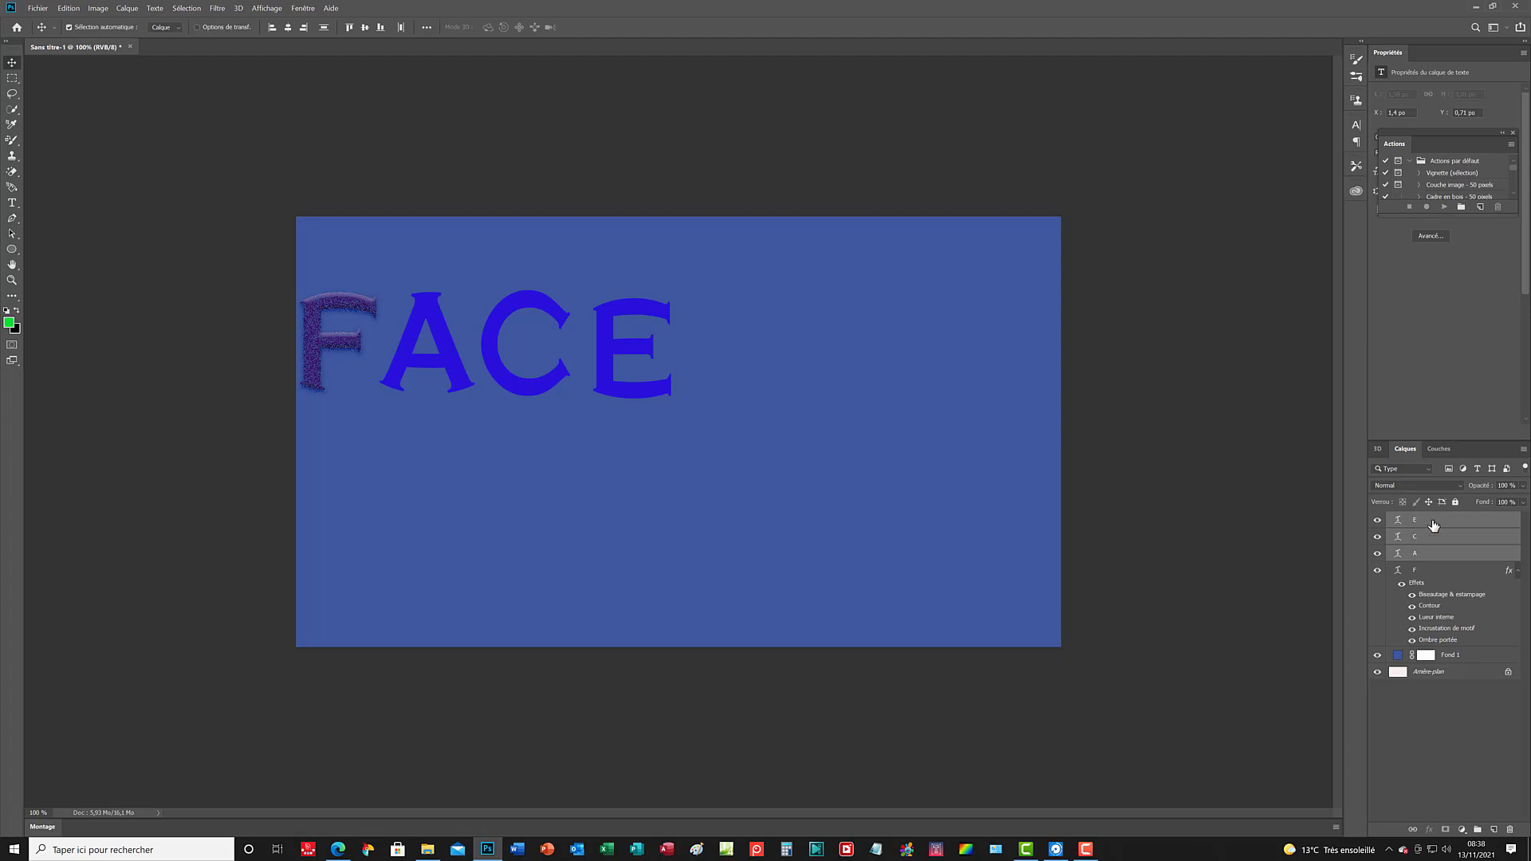
right_click(1433, 524)
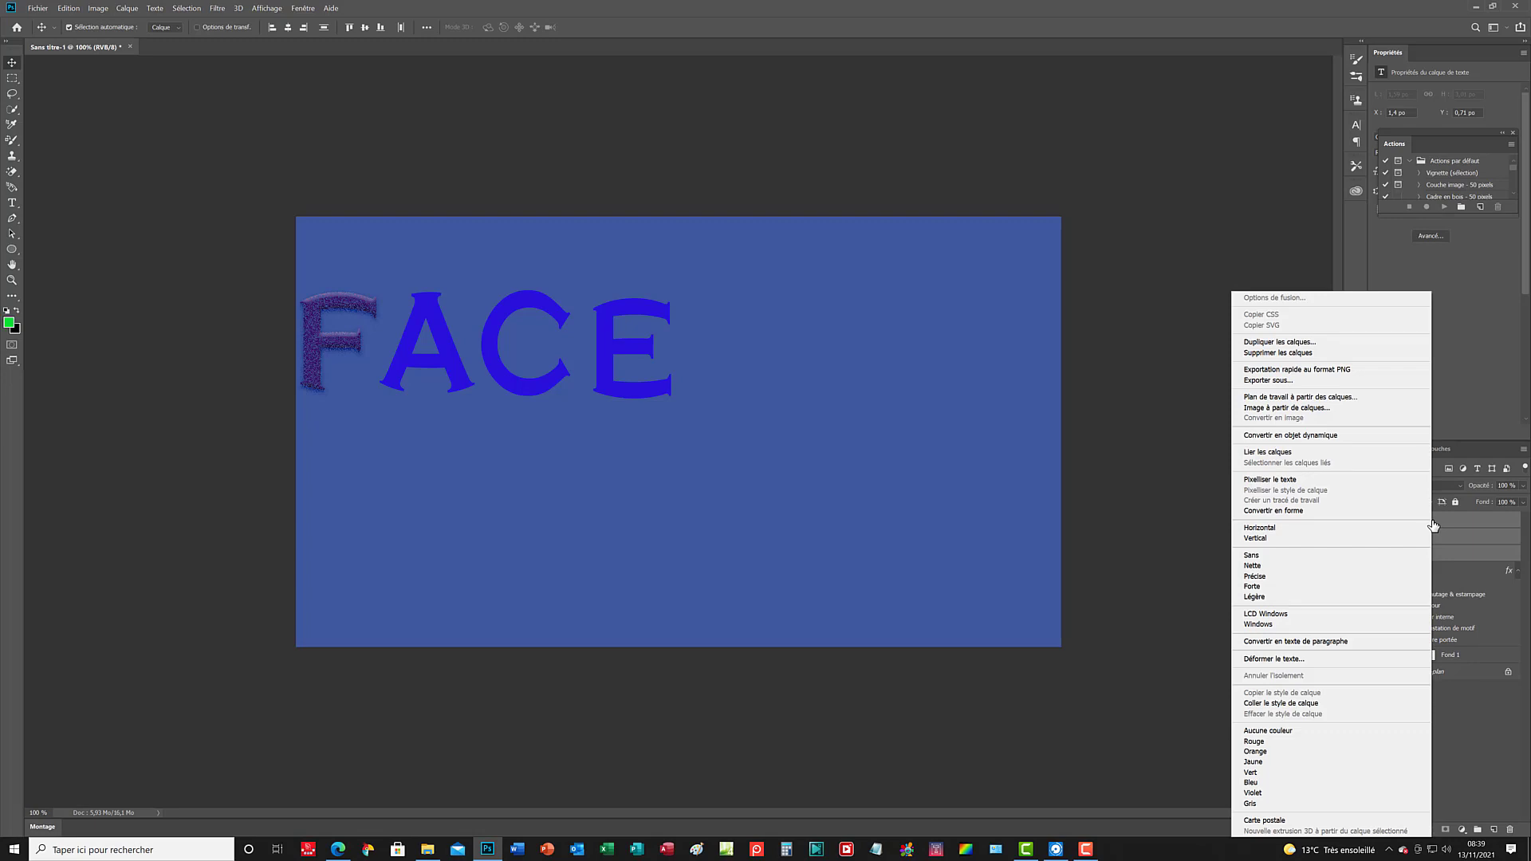
click(1299, 703)
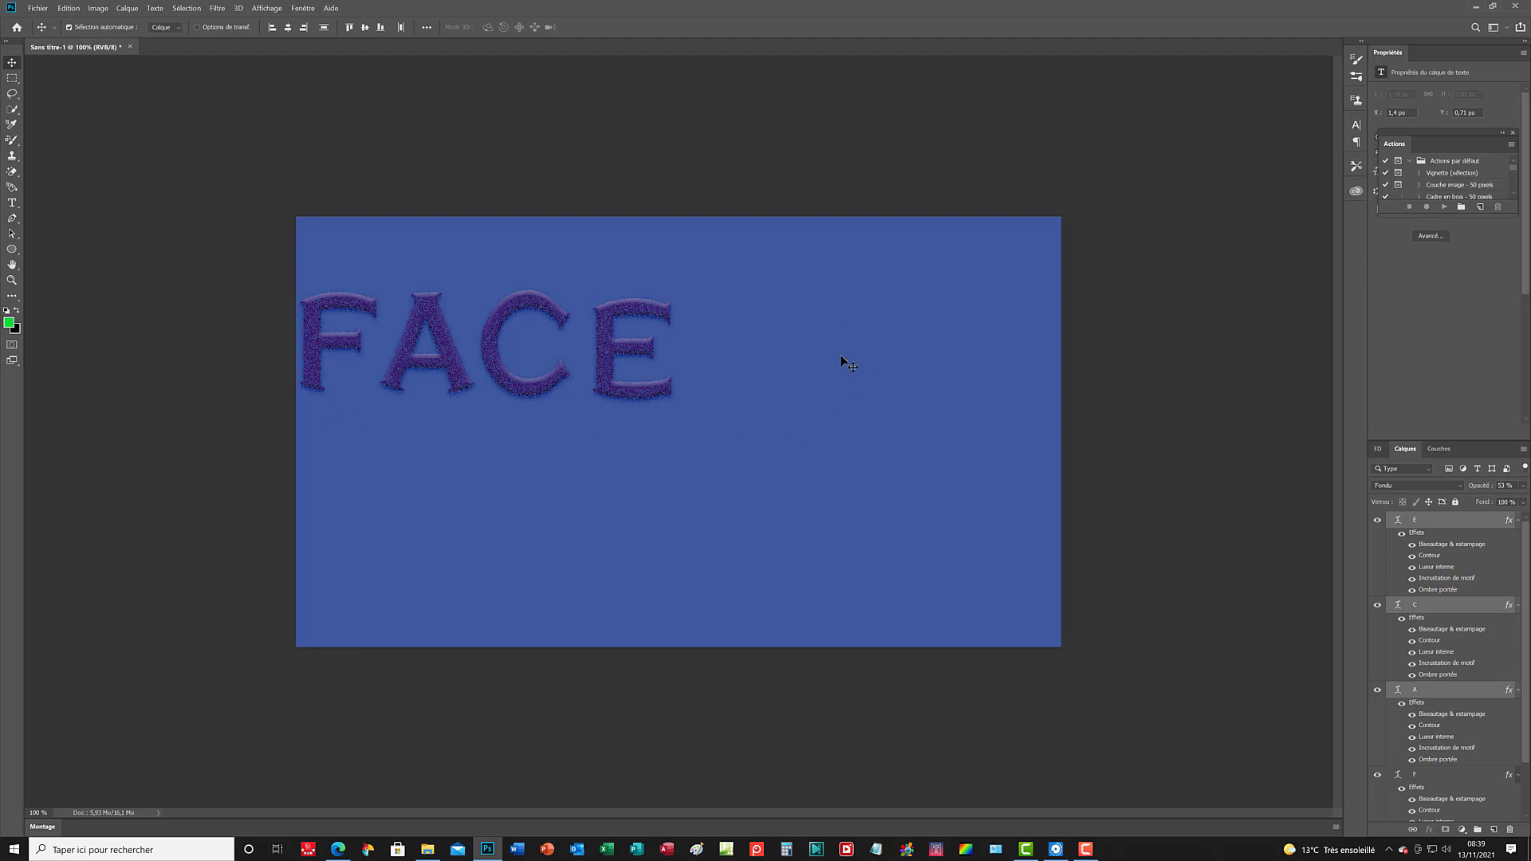
Add a separate text layer with the letter B and place it just after the E, level with its baseline.
click(12, 204)
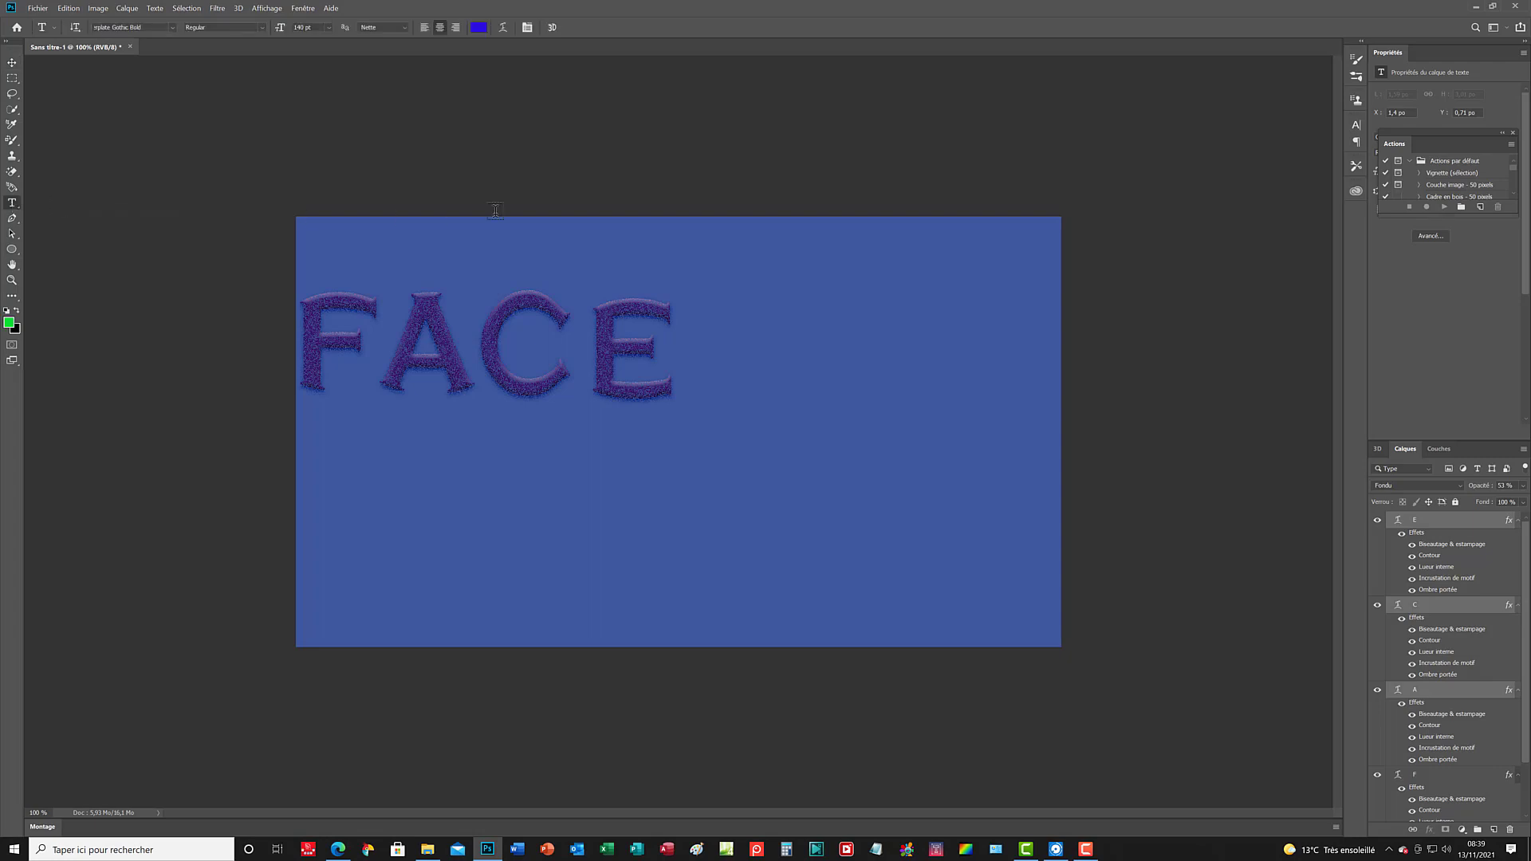
click(712, 346)
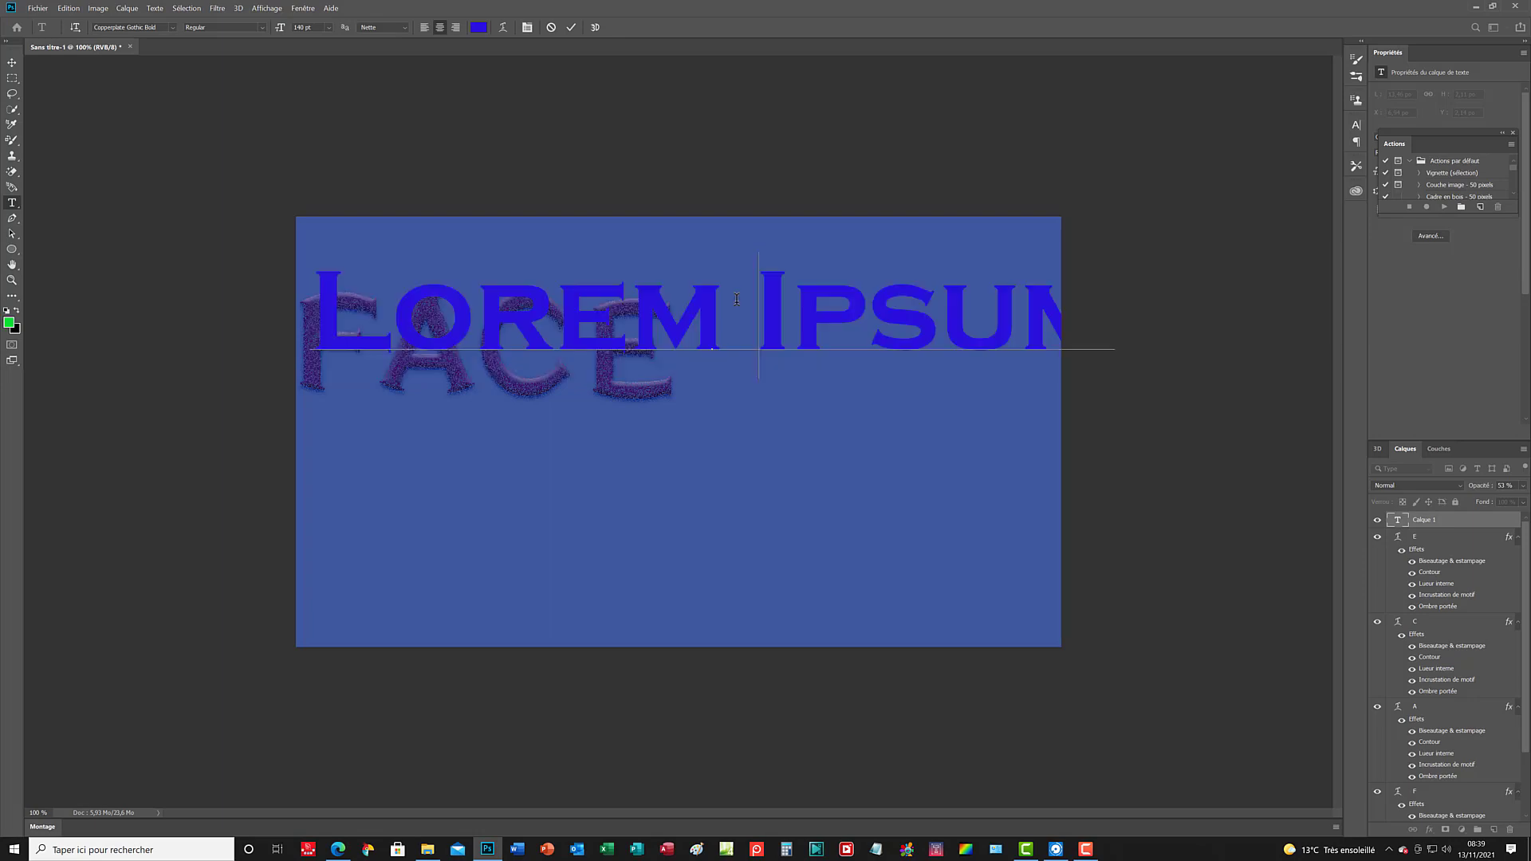
text(B)
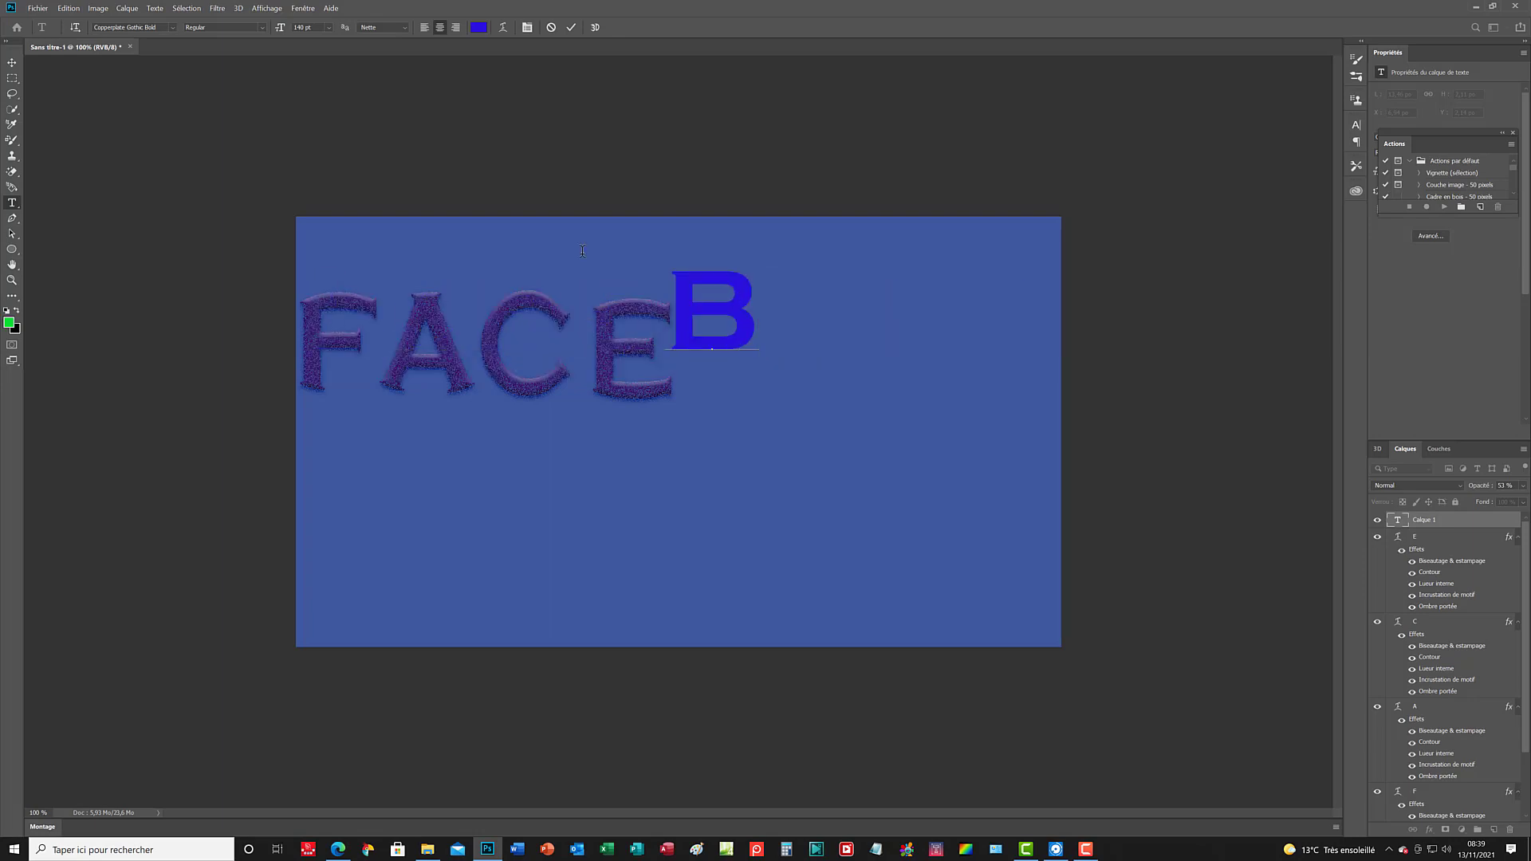
click(12, 64)
drag(699, 319, 706, 359)
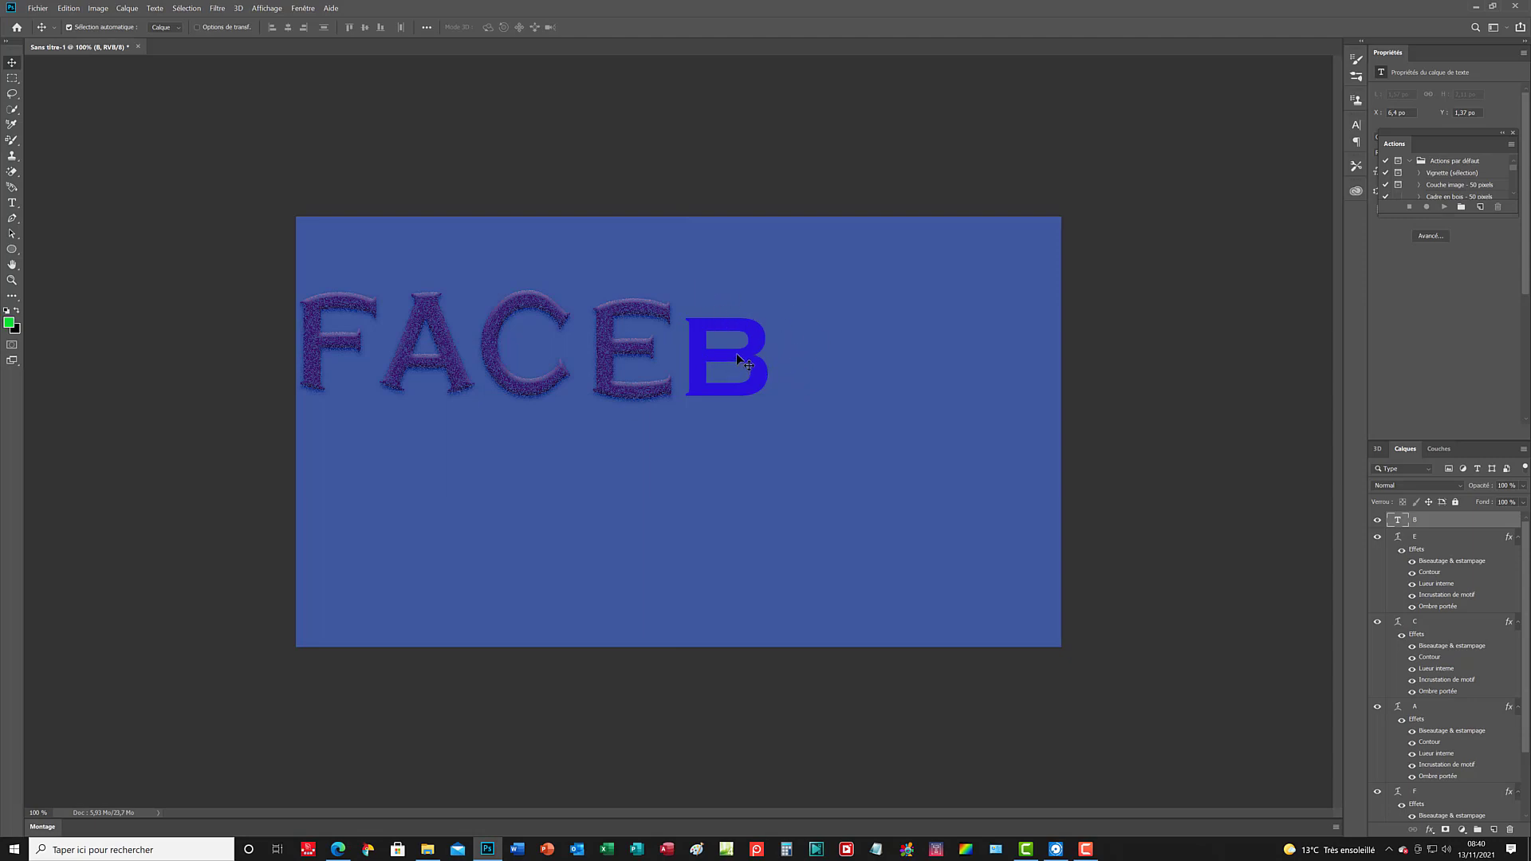
Set the B letter's anti-aliasing to LCD Windows and commit the text.
key(t)
double_click(740, 355)
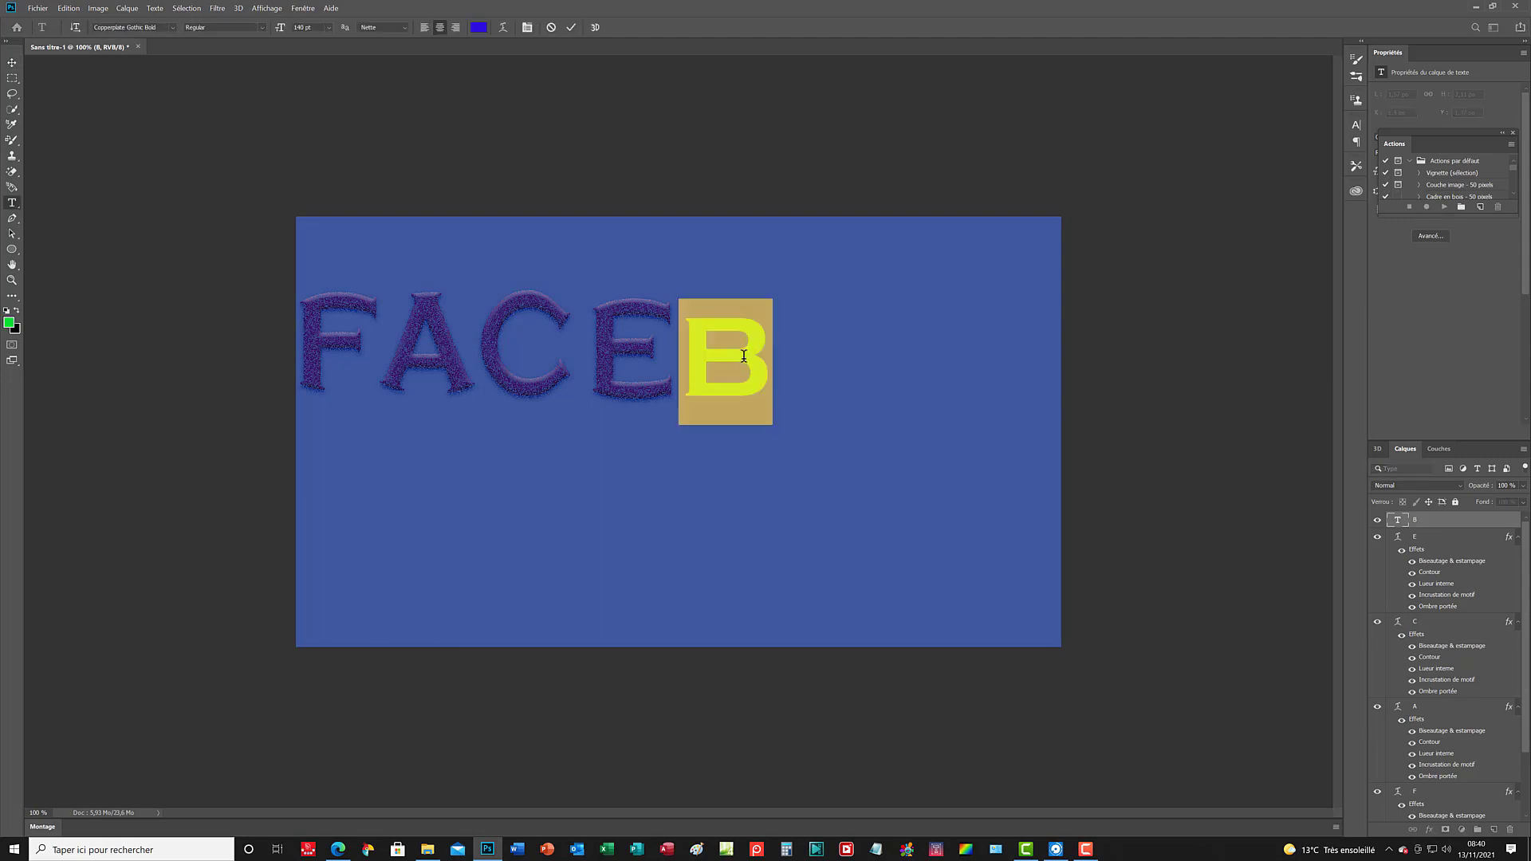
right_click(743, 356)
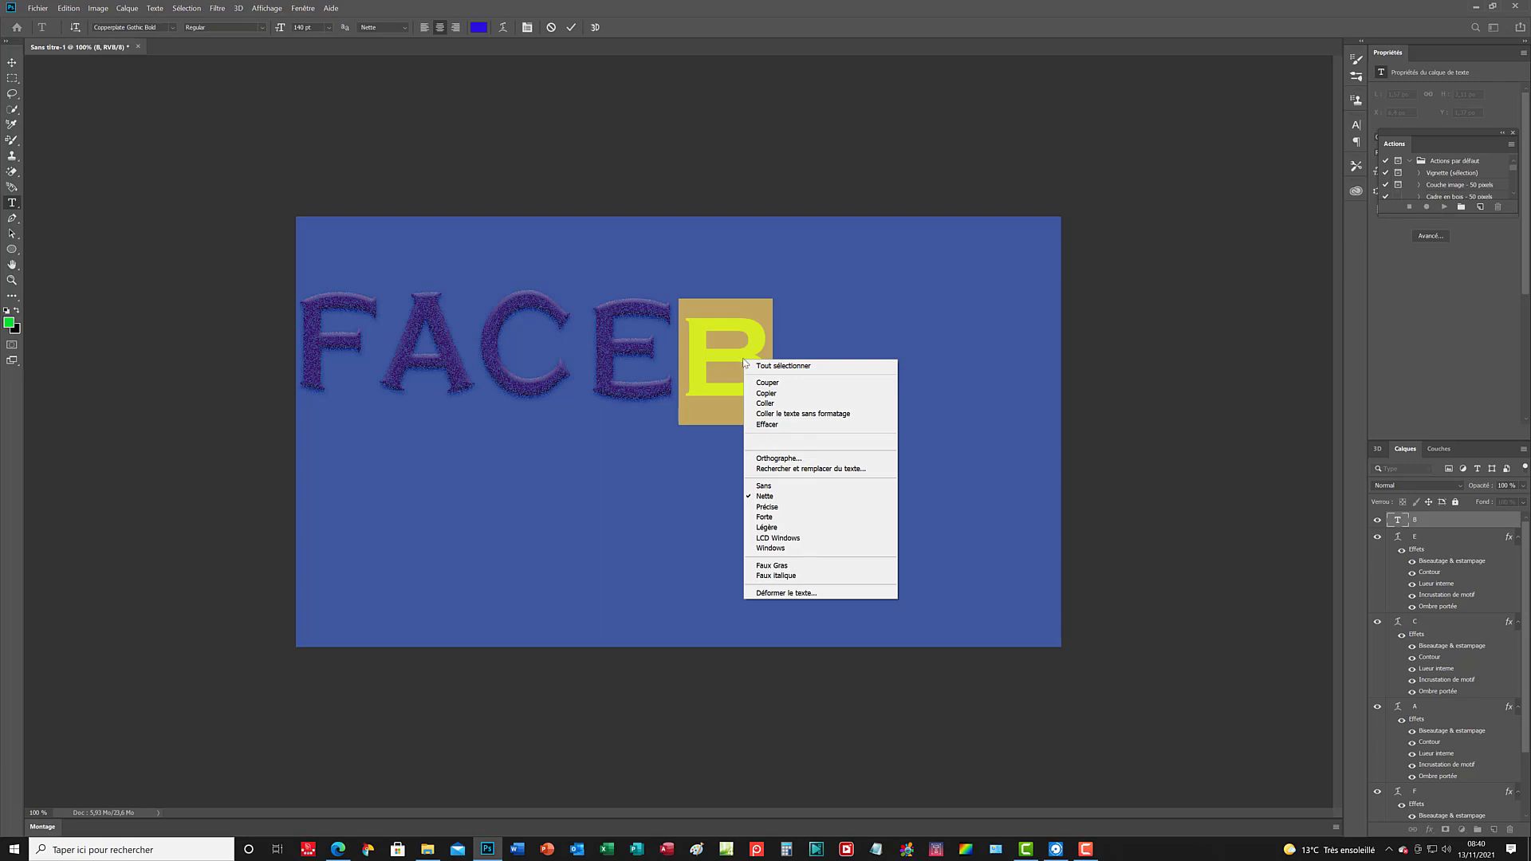
click(804, 540)
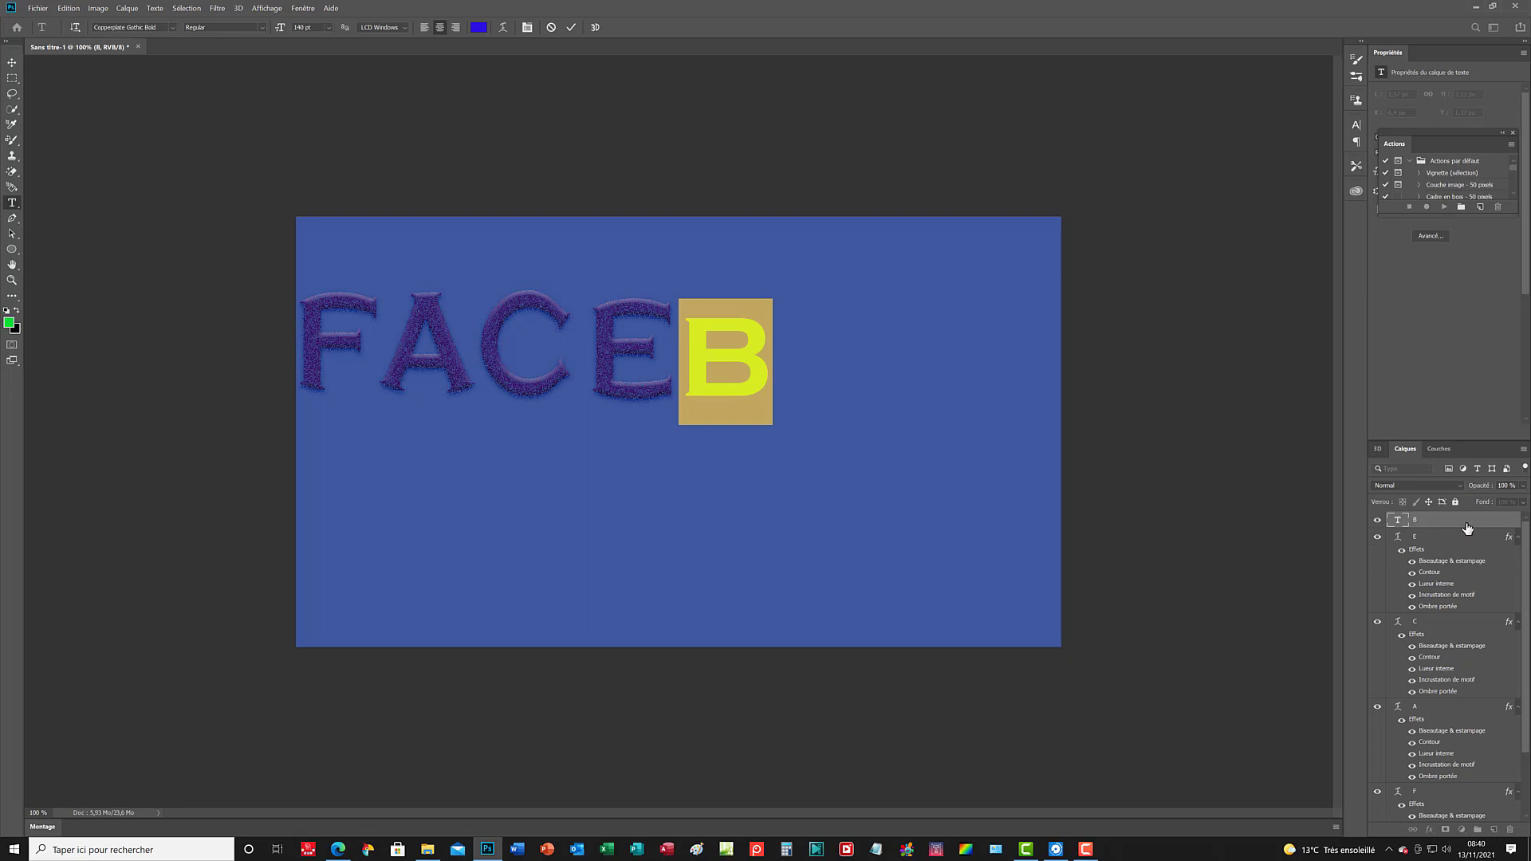
key(ctrl+Return)
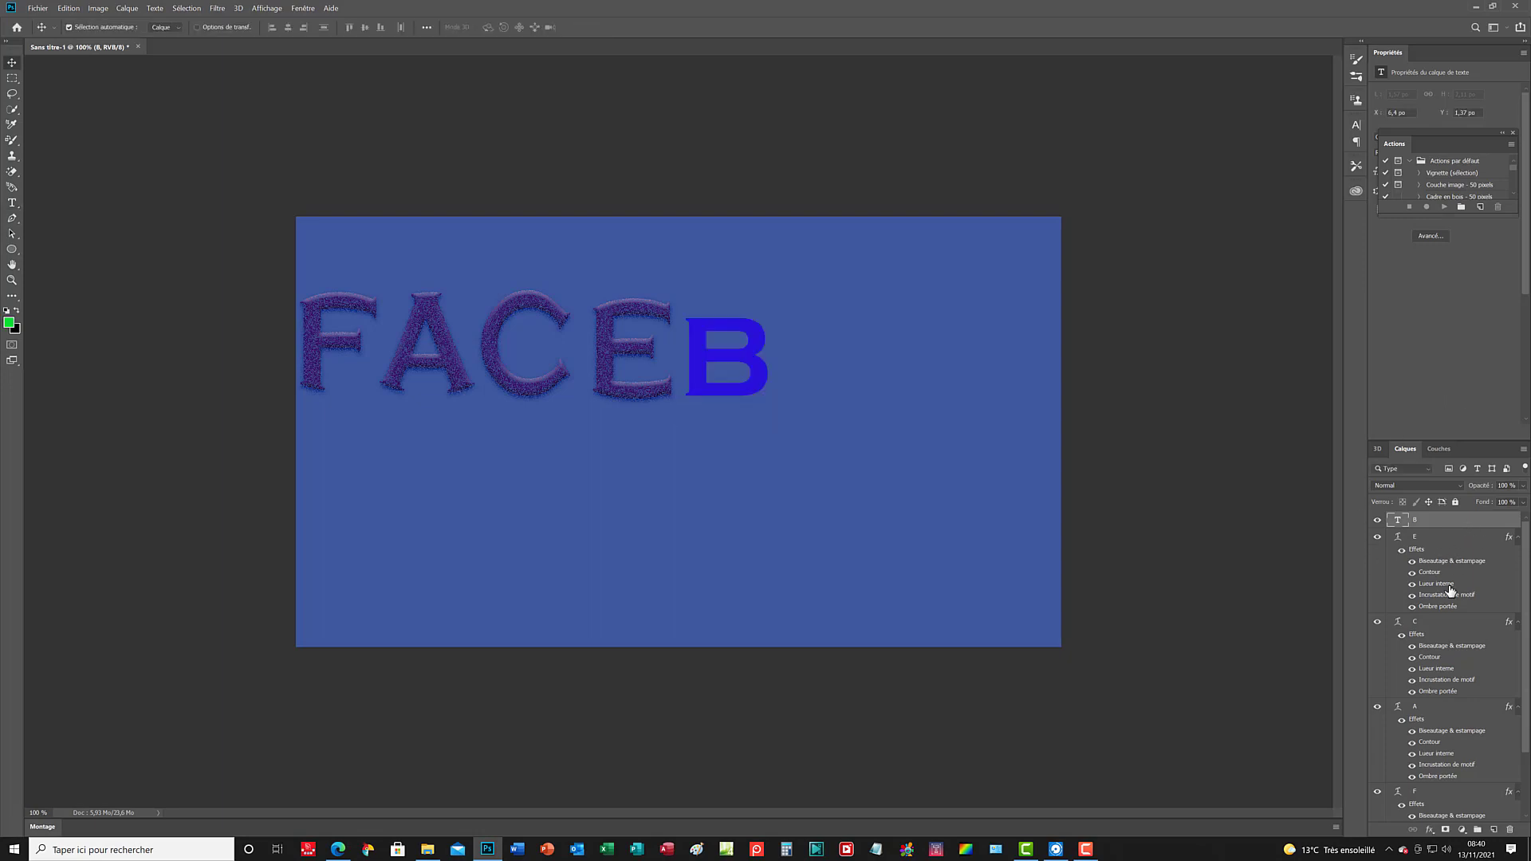
Apply an Incrustation en dégradé effect to the B layer with the orange, yellow, orange gradient preset.
click(1431, 834)
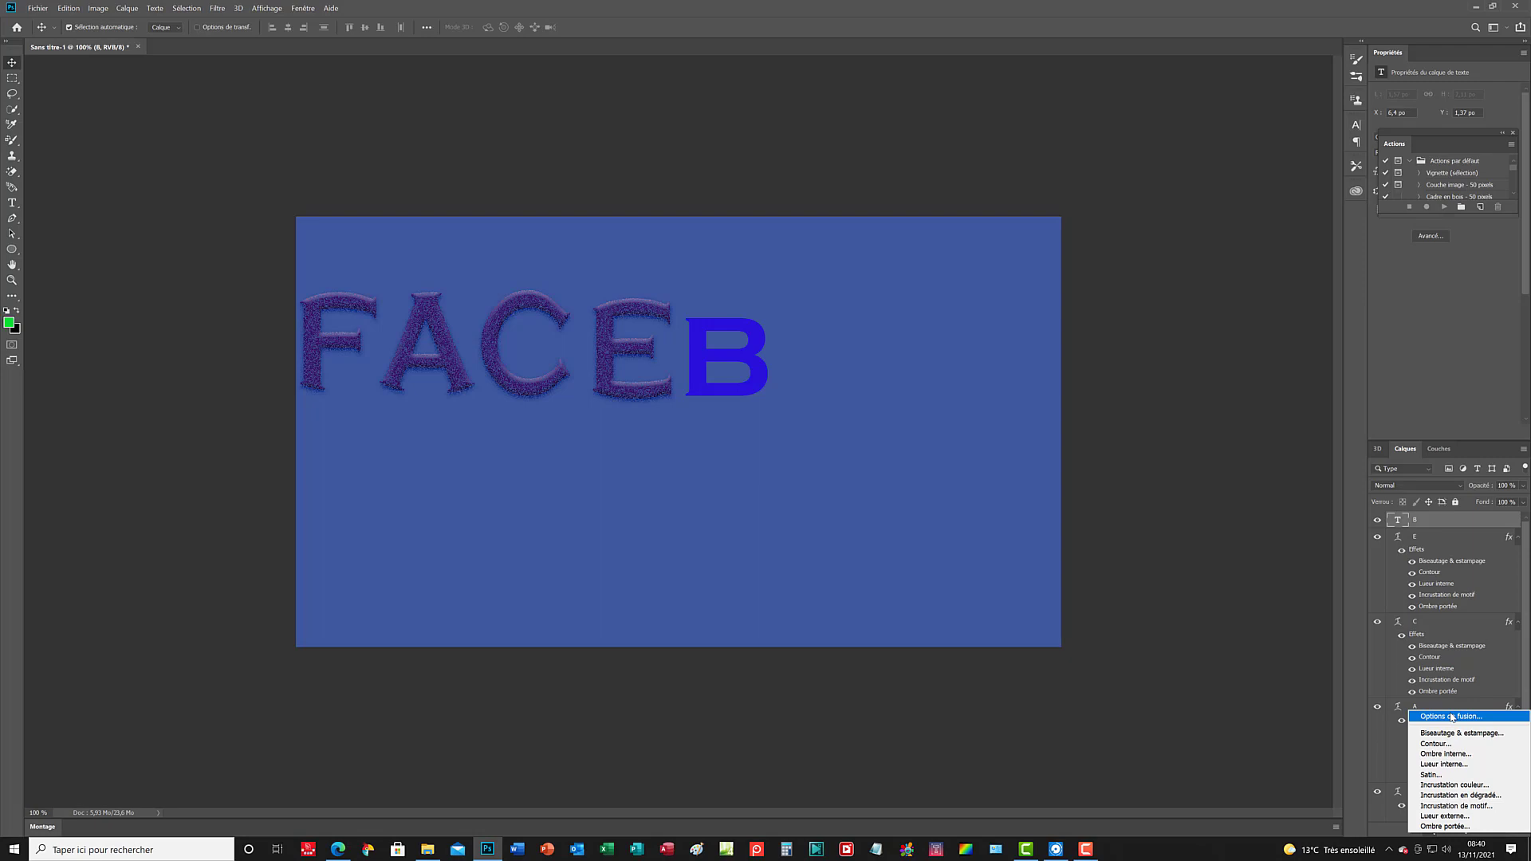
click(1464, 795)
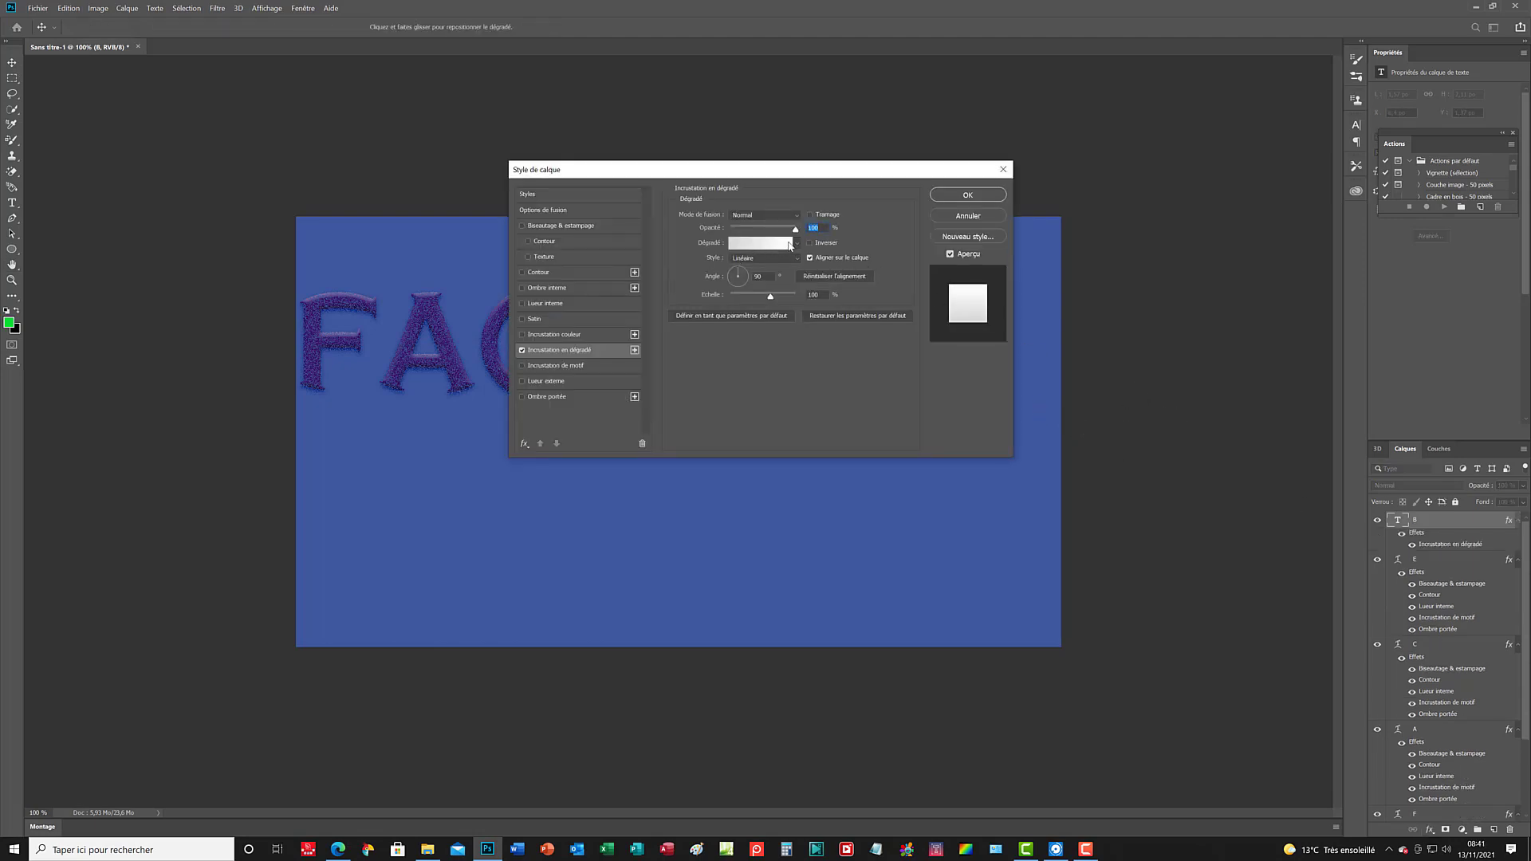
click(797, 244)
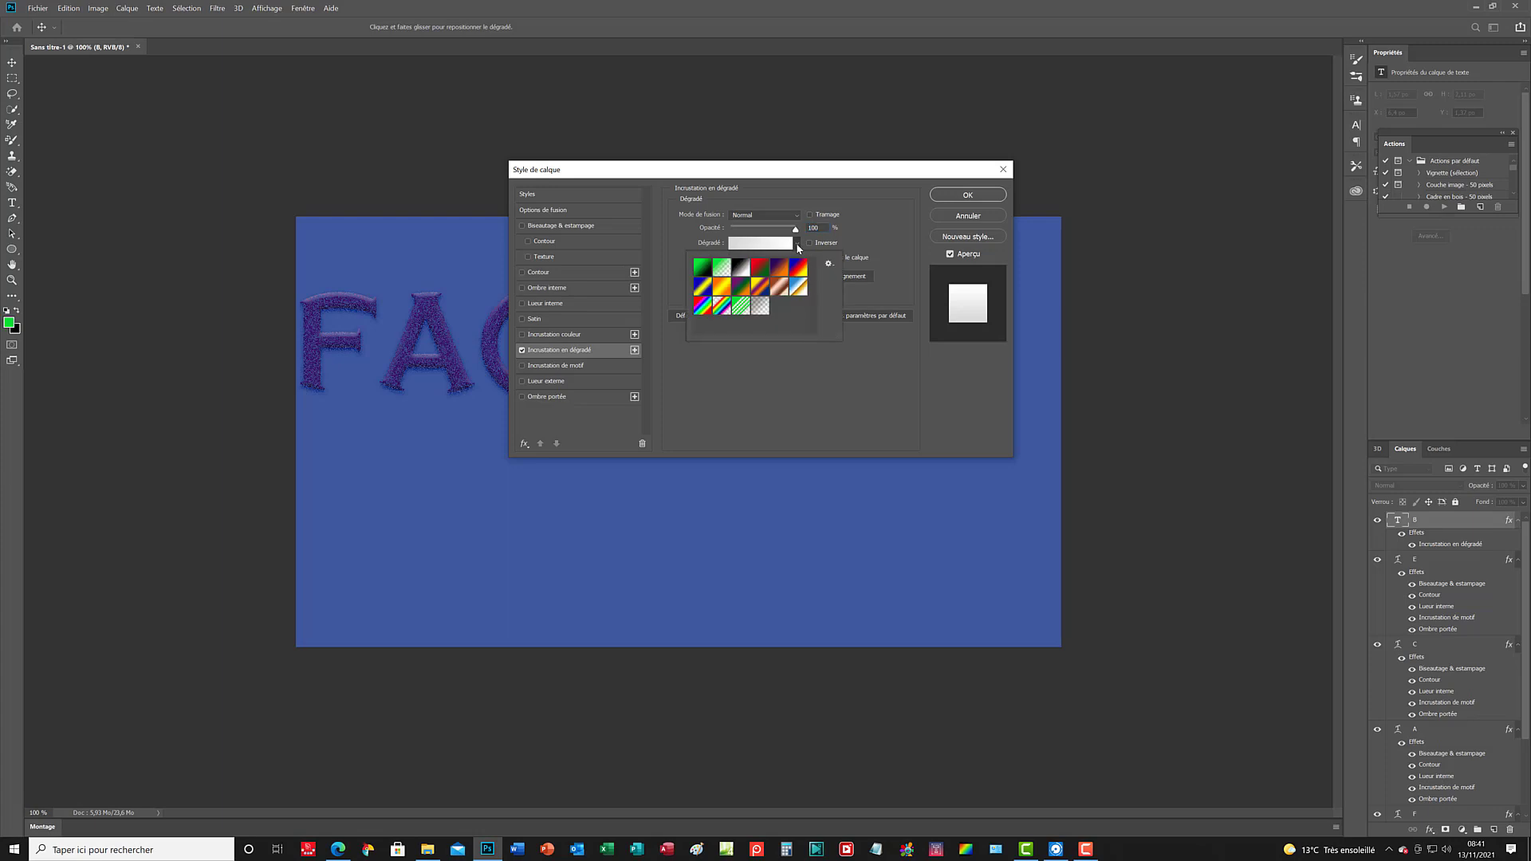
click(725, 286)
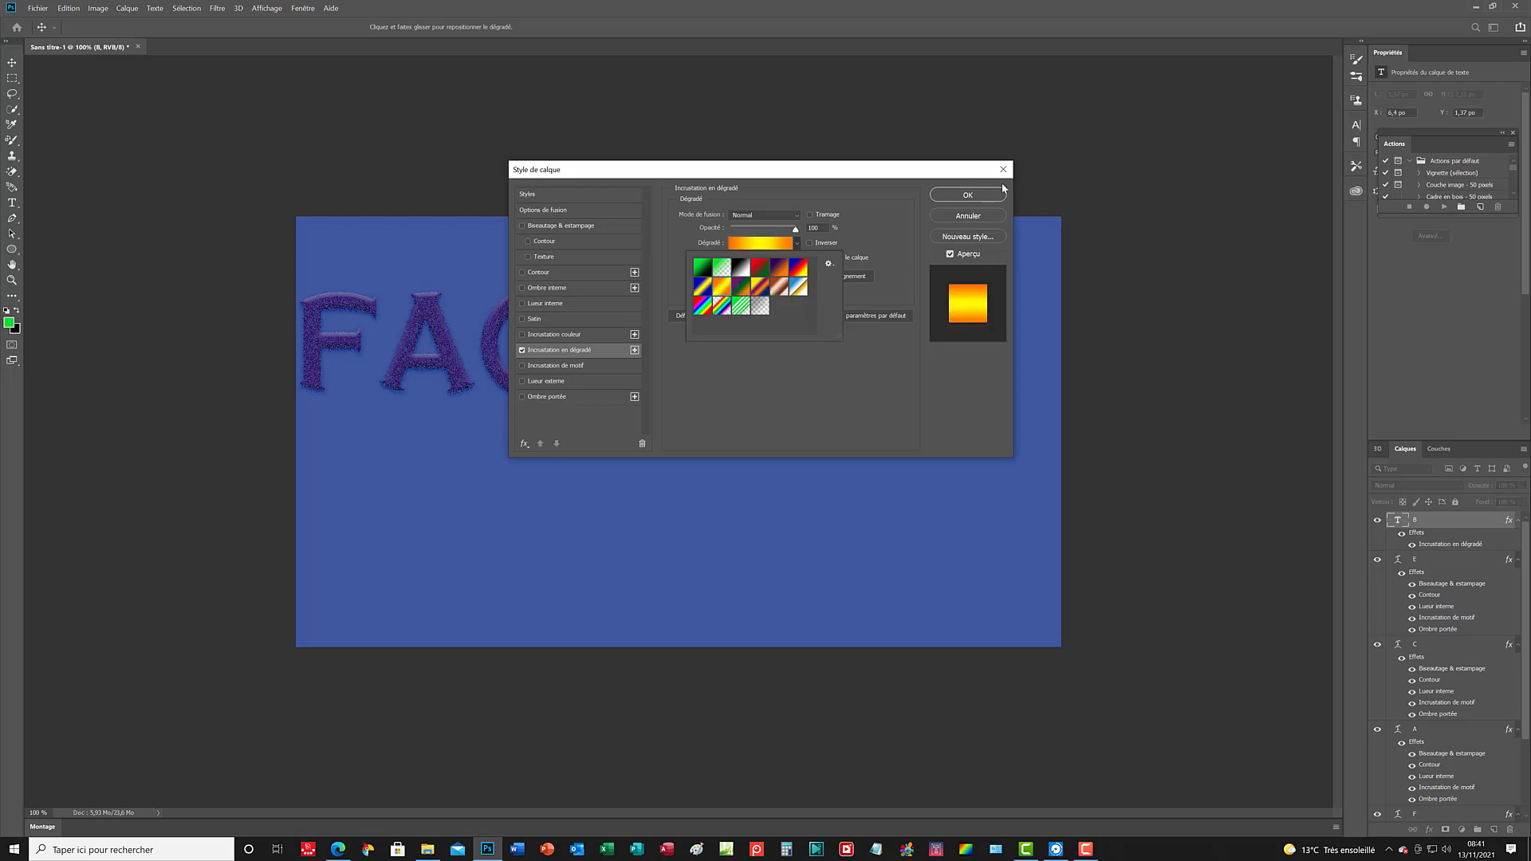
click(967, 195)
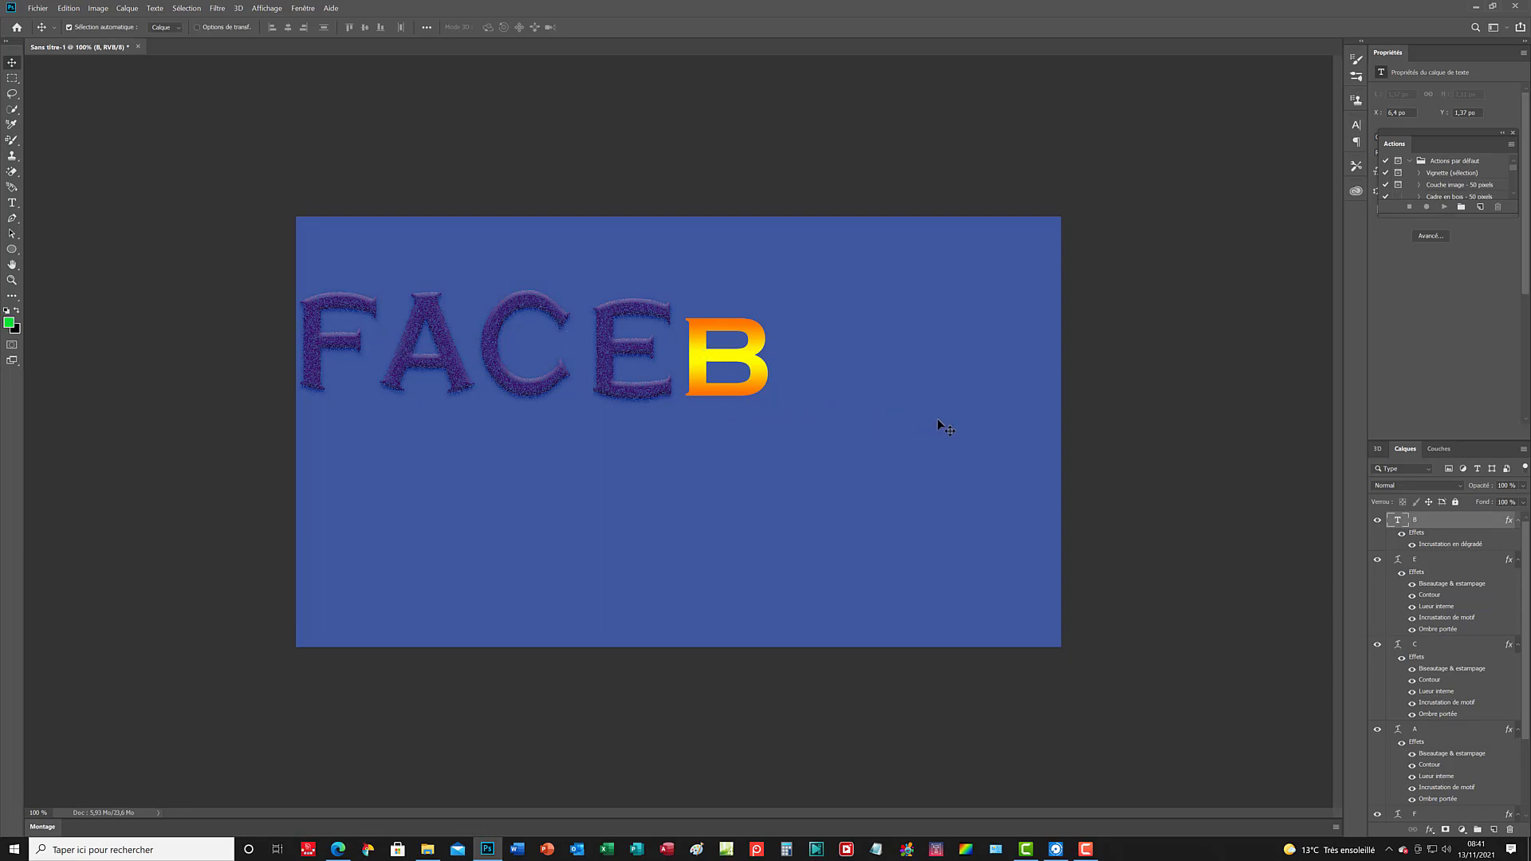
Check the F layer's general opacity in its Options de fusion, leaving its style as it is.
click(329, 348)
double_click(335, 349)
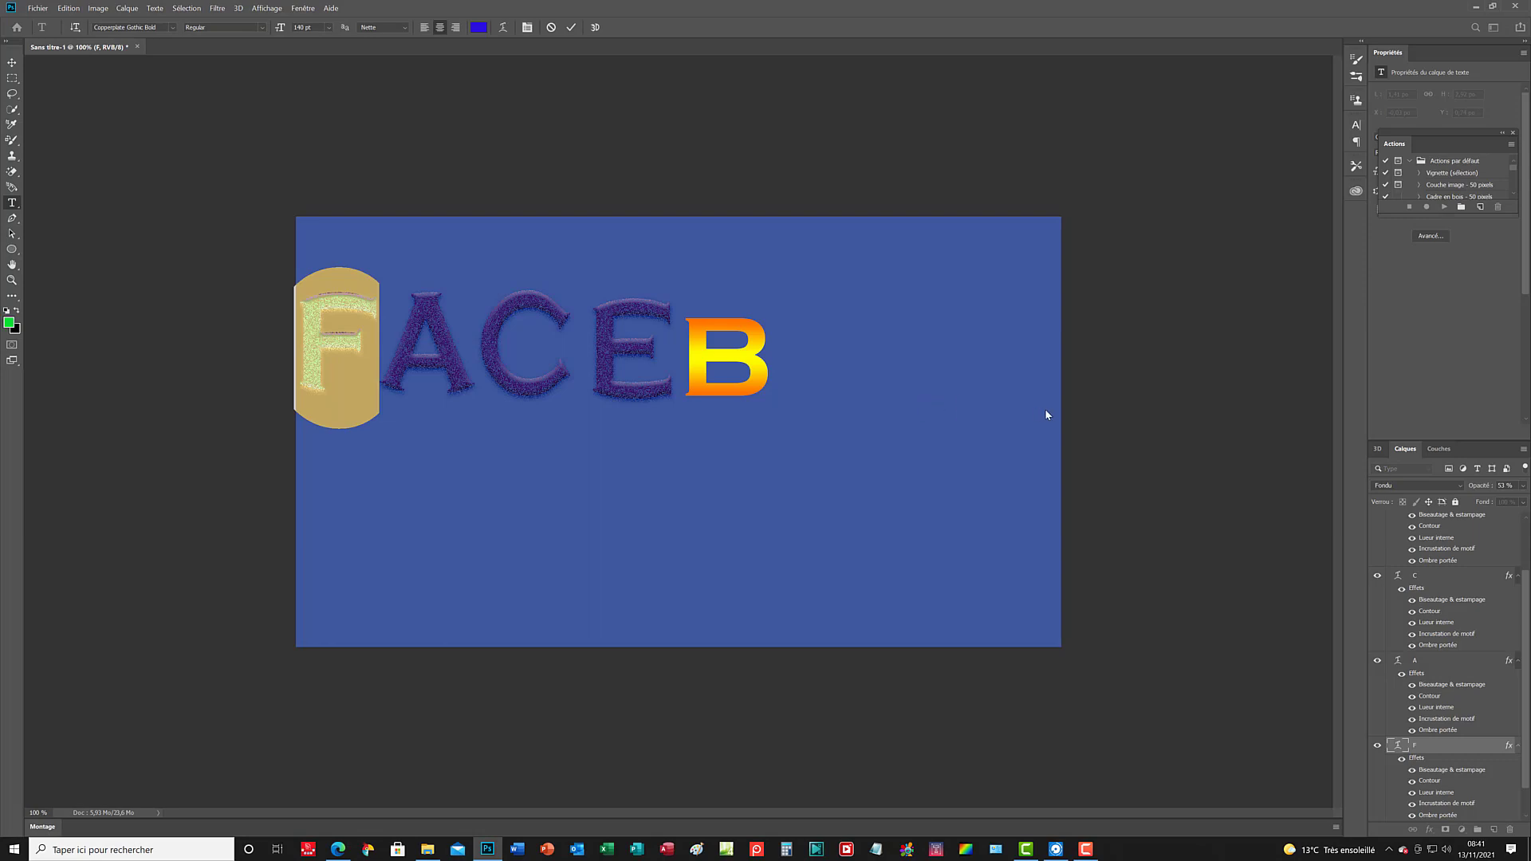
click(1458, 748)
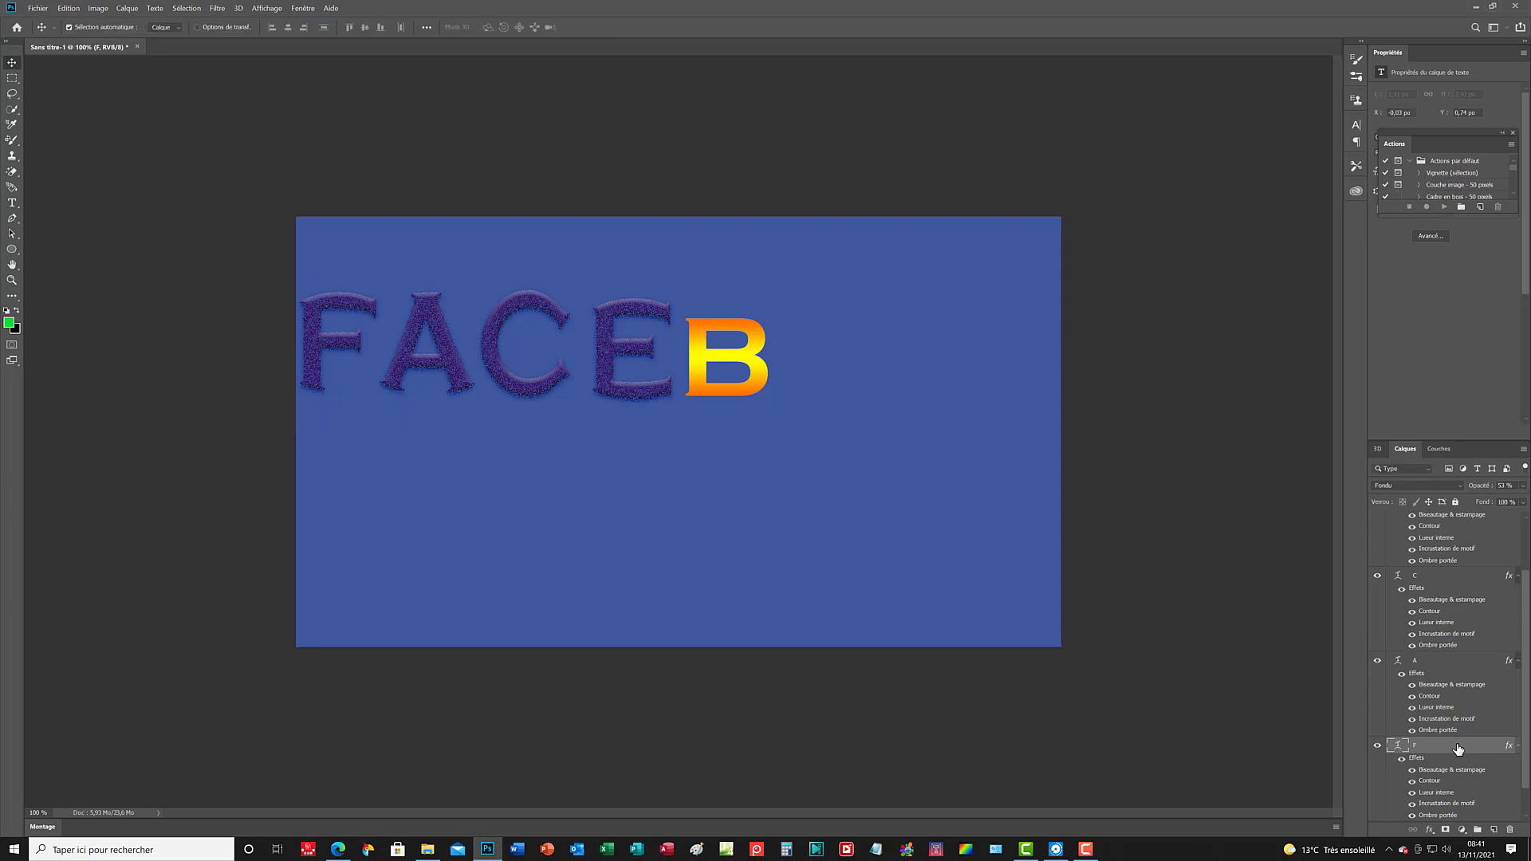
right_click(1459, 748)
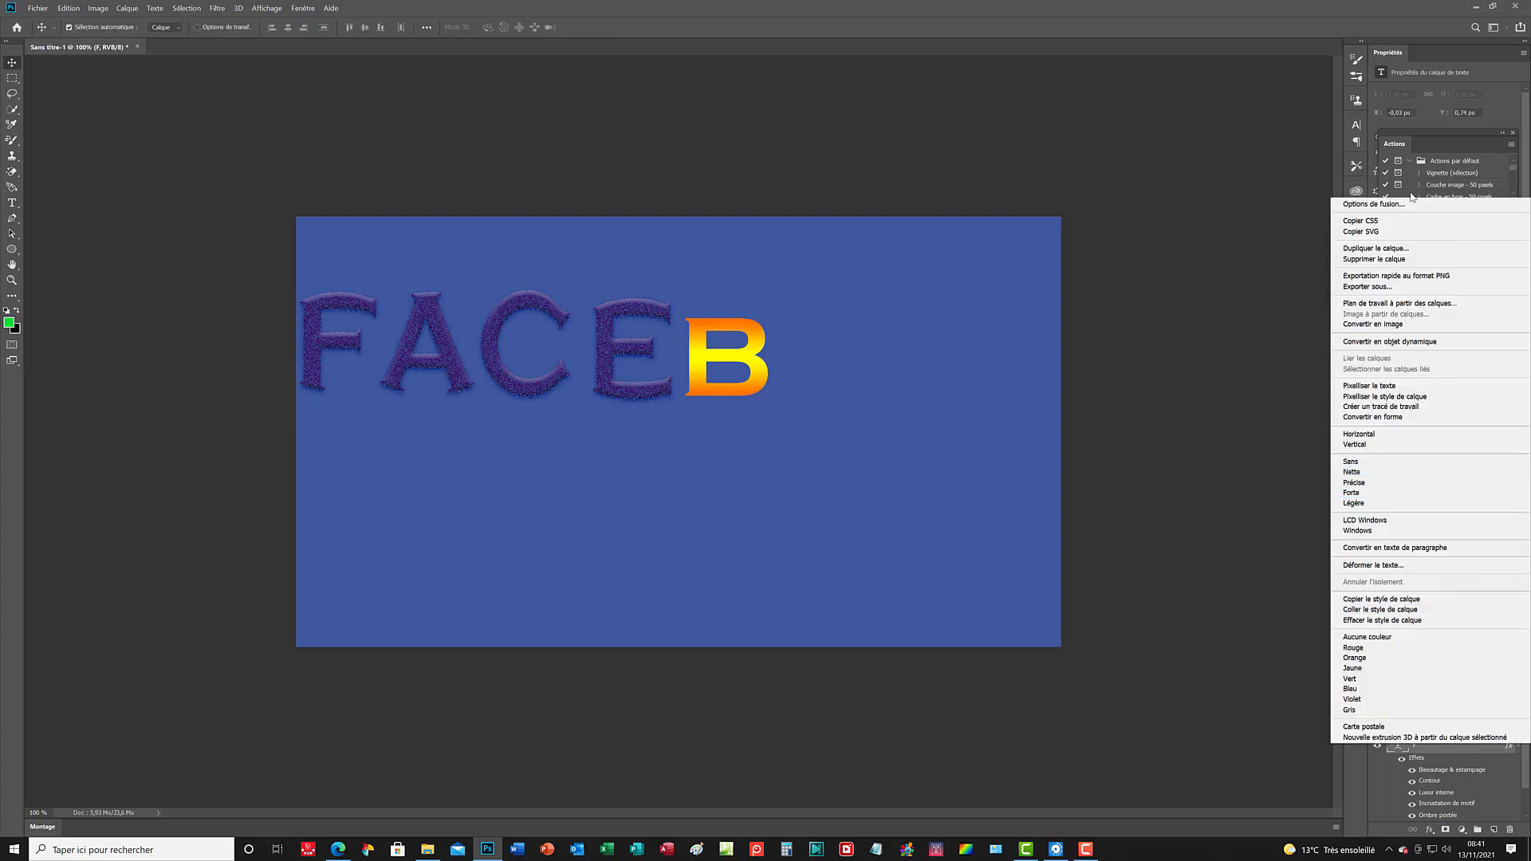
click(1409, 205)
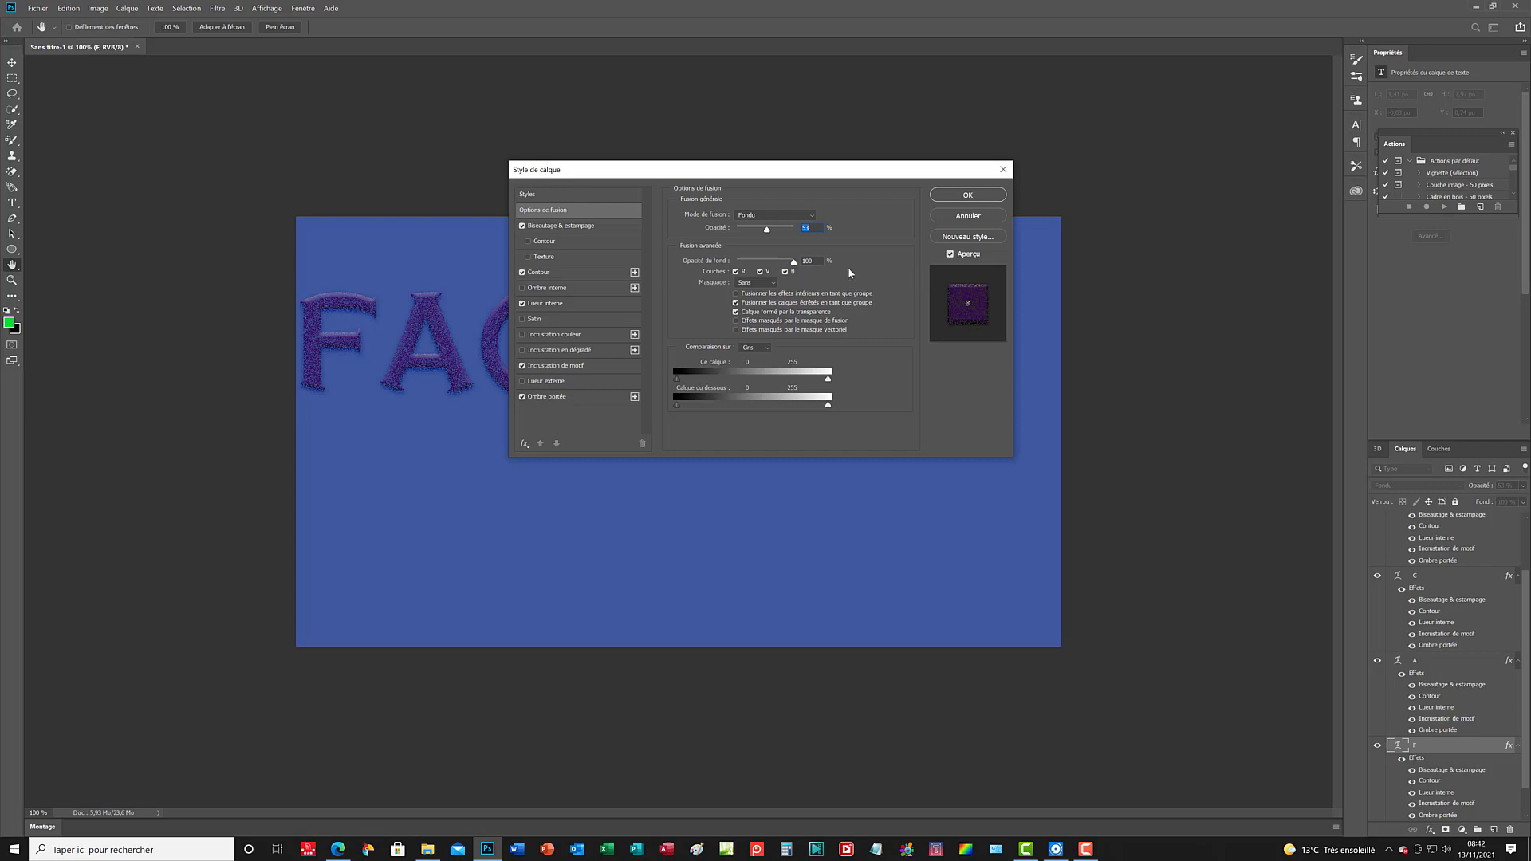
click(1003, 169)
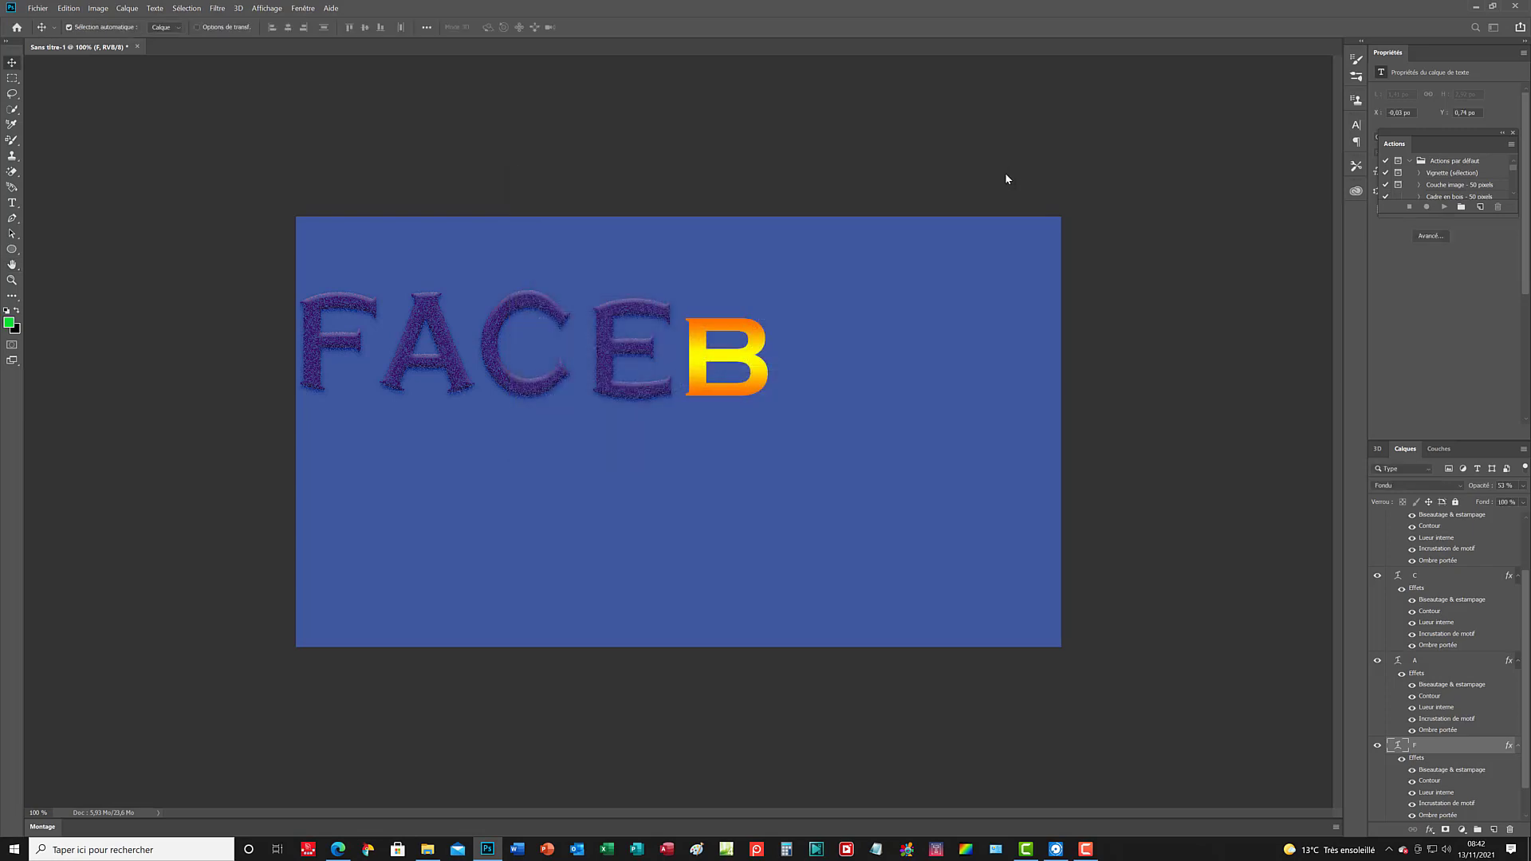
Set the B layer's general opacity to 53 % in its Options de fusion.
click(753, 360)
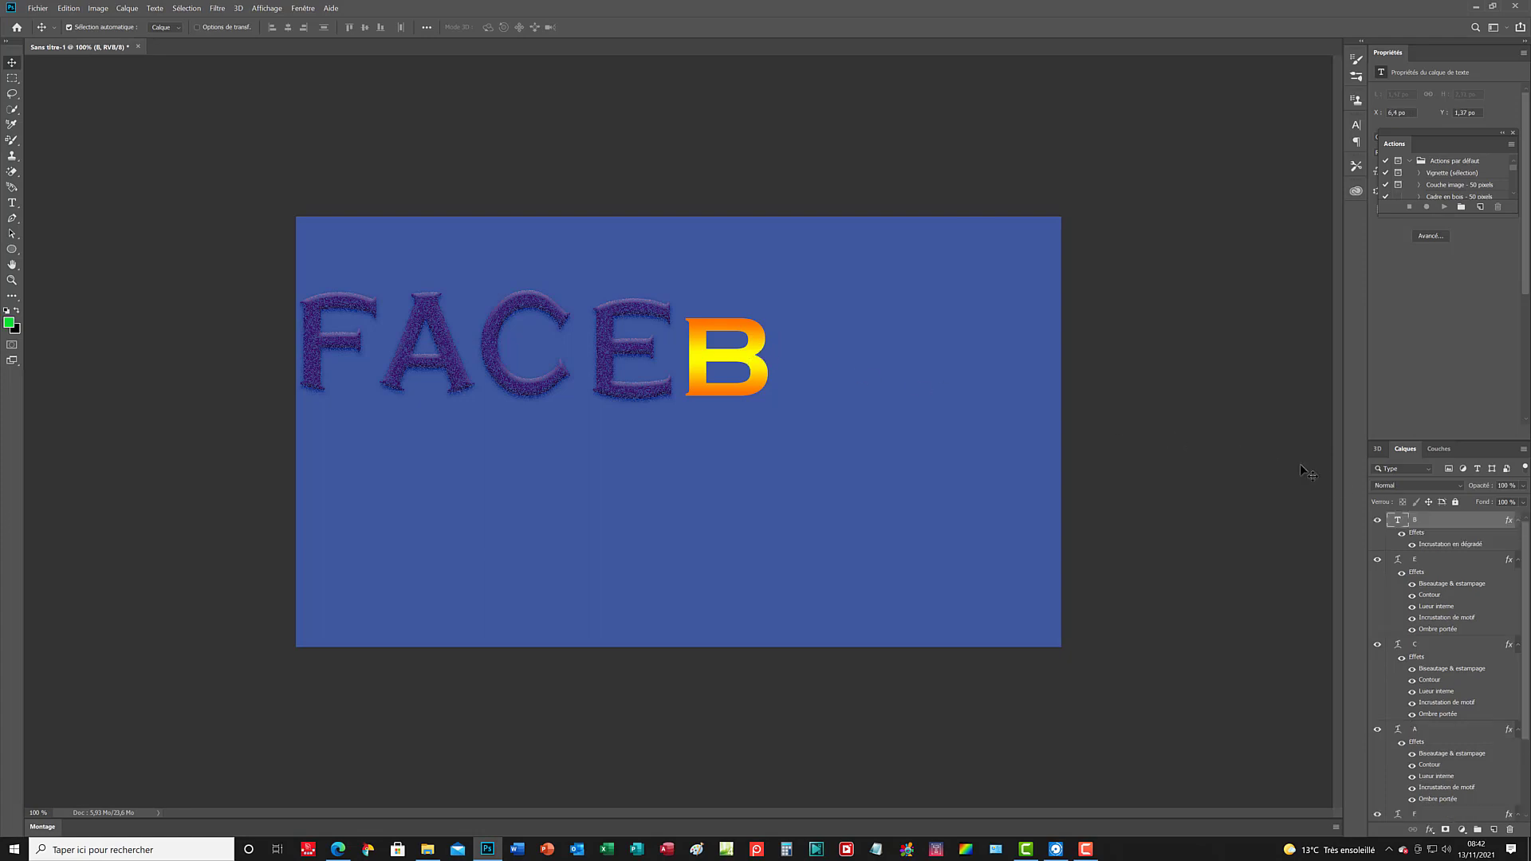
right_click(1432, 521)
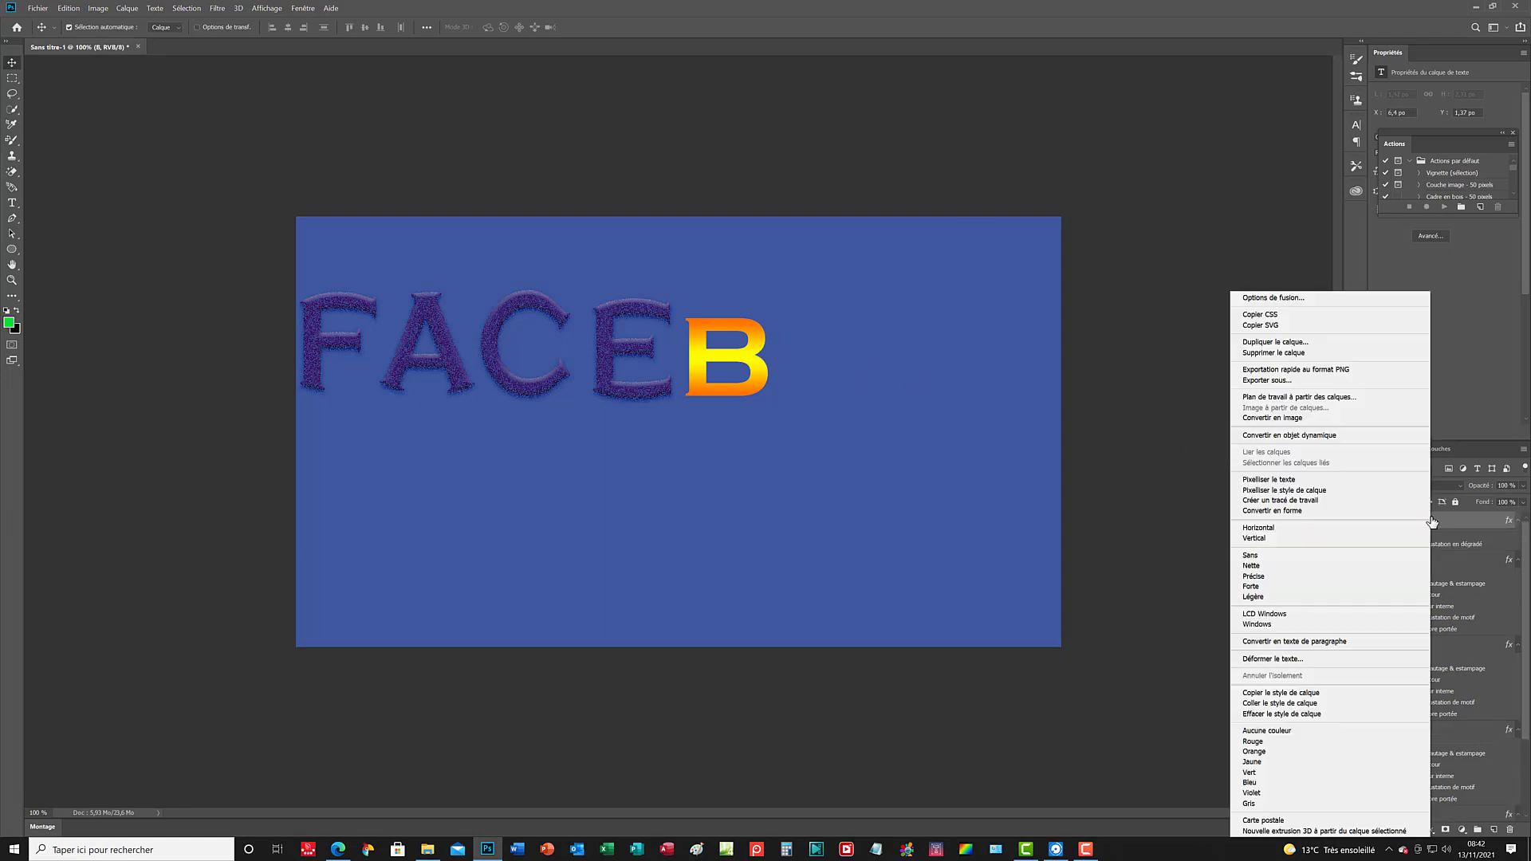
click(1314, 298)
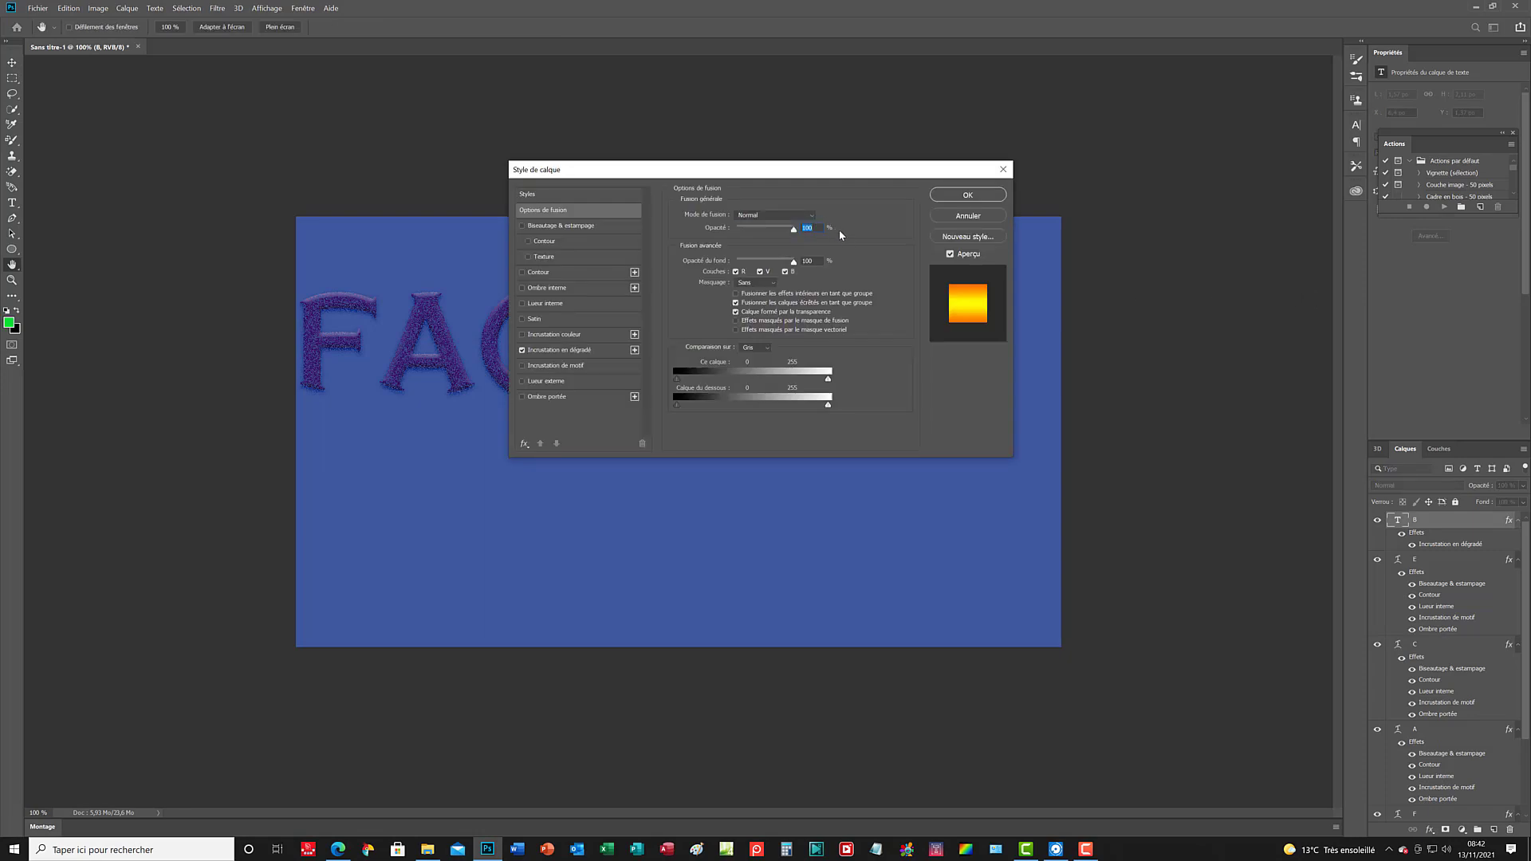
text(53)
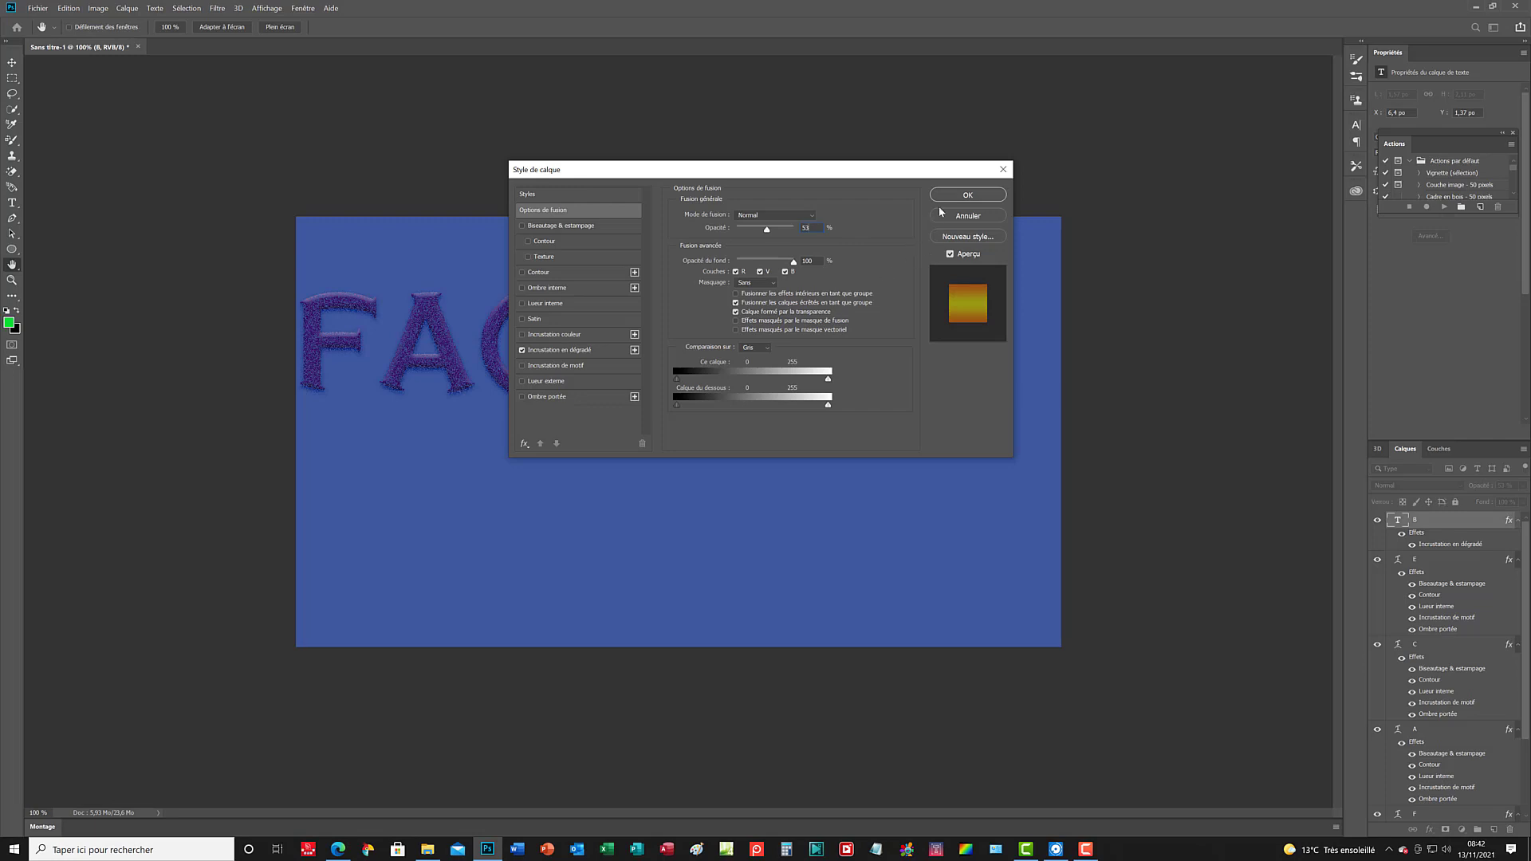
click(994, 195)
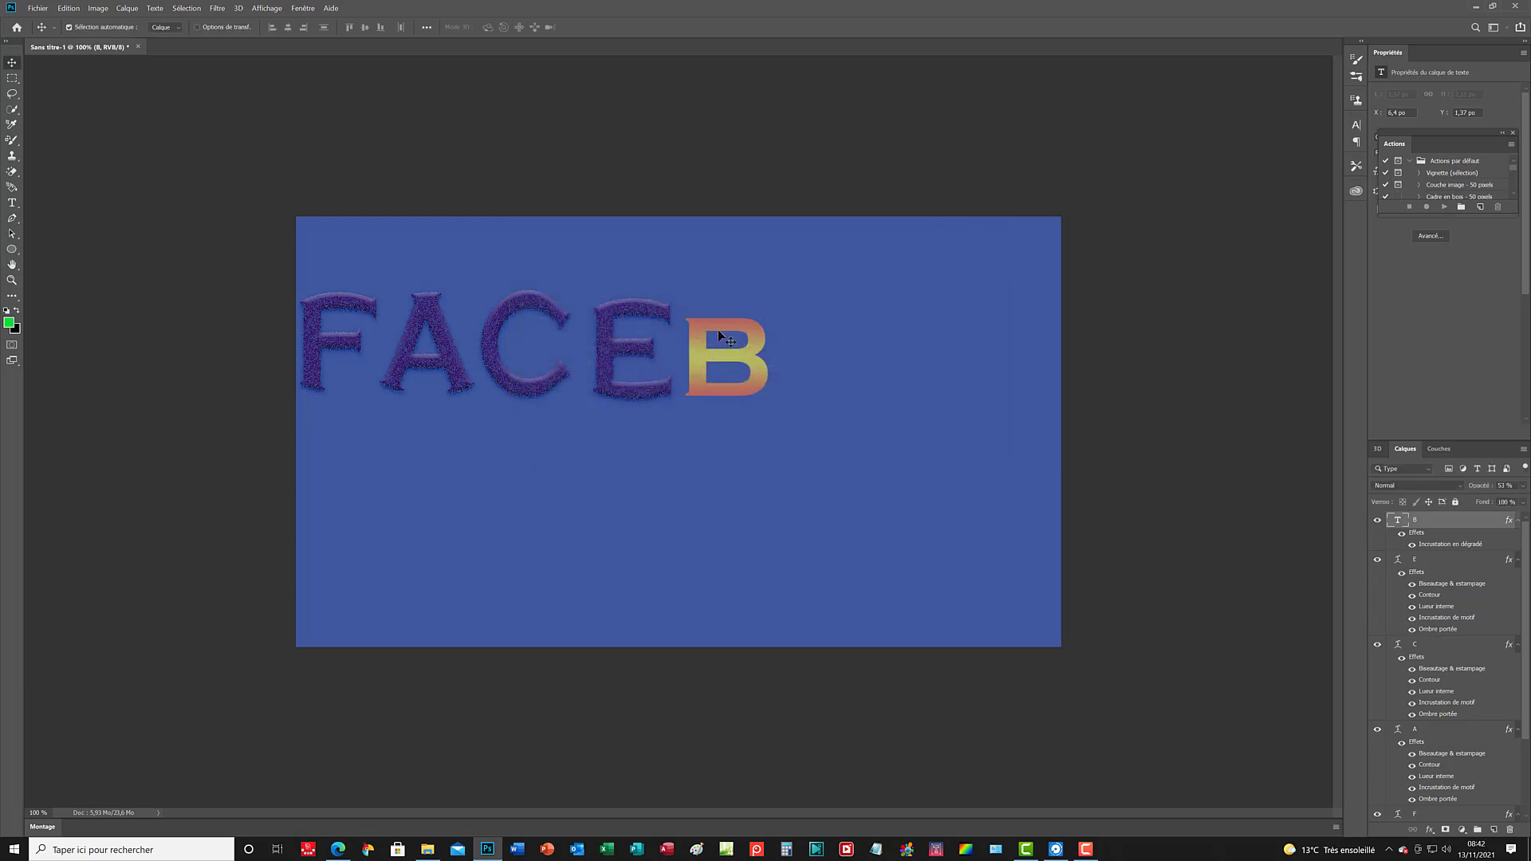
Check the Déformer le texte settings used on the F letter.
click(343, 297)
key(t)
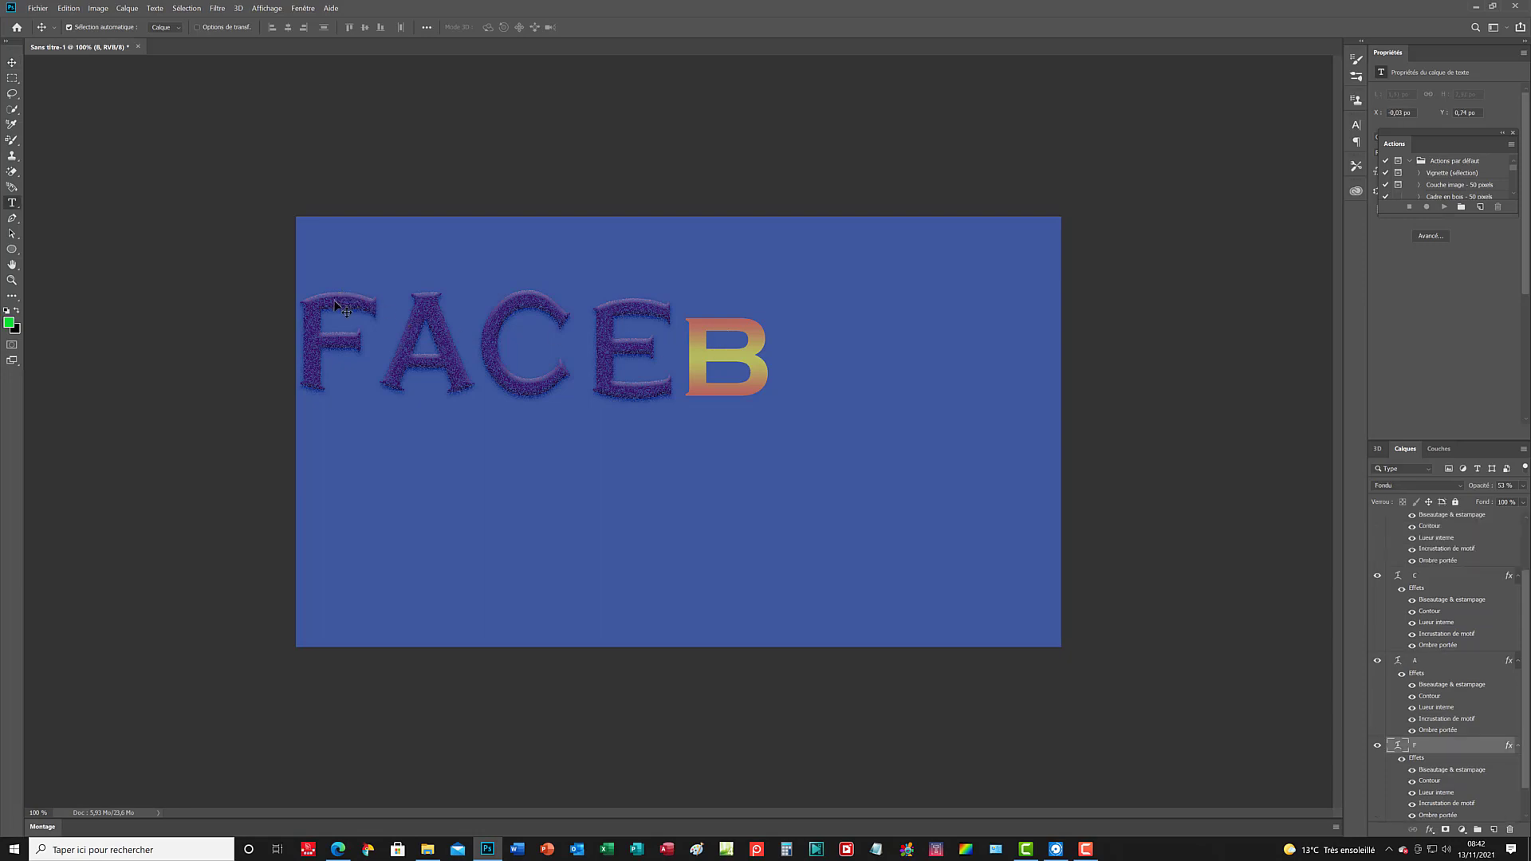
double_click(344, 298)
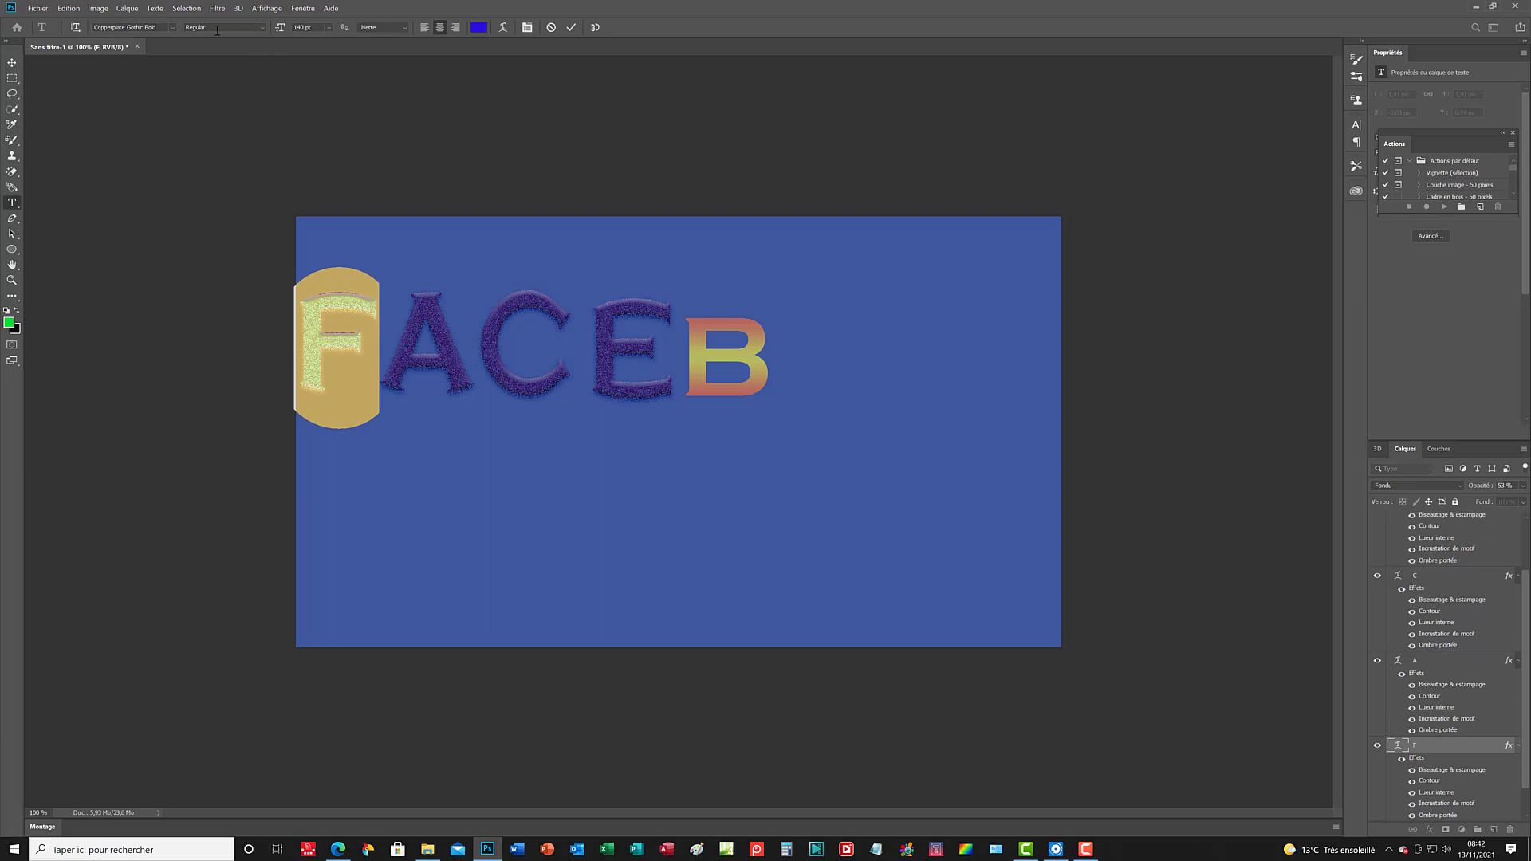
click(156, 10)
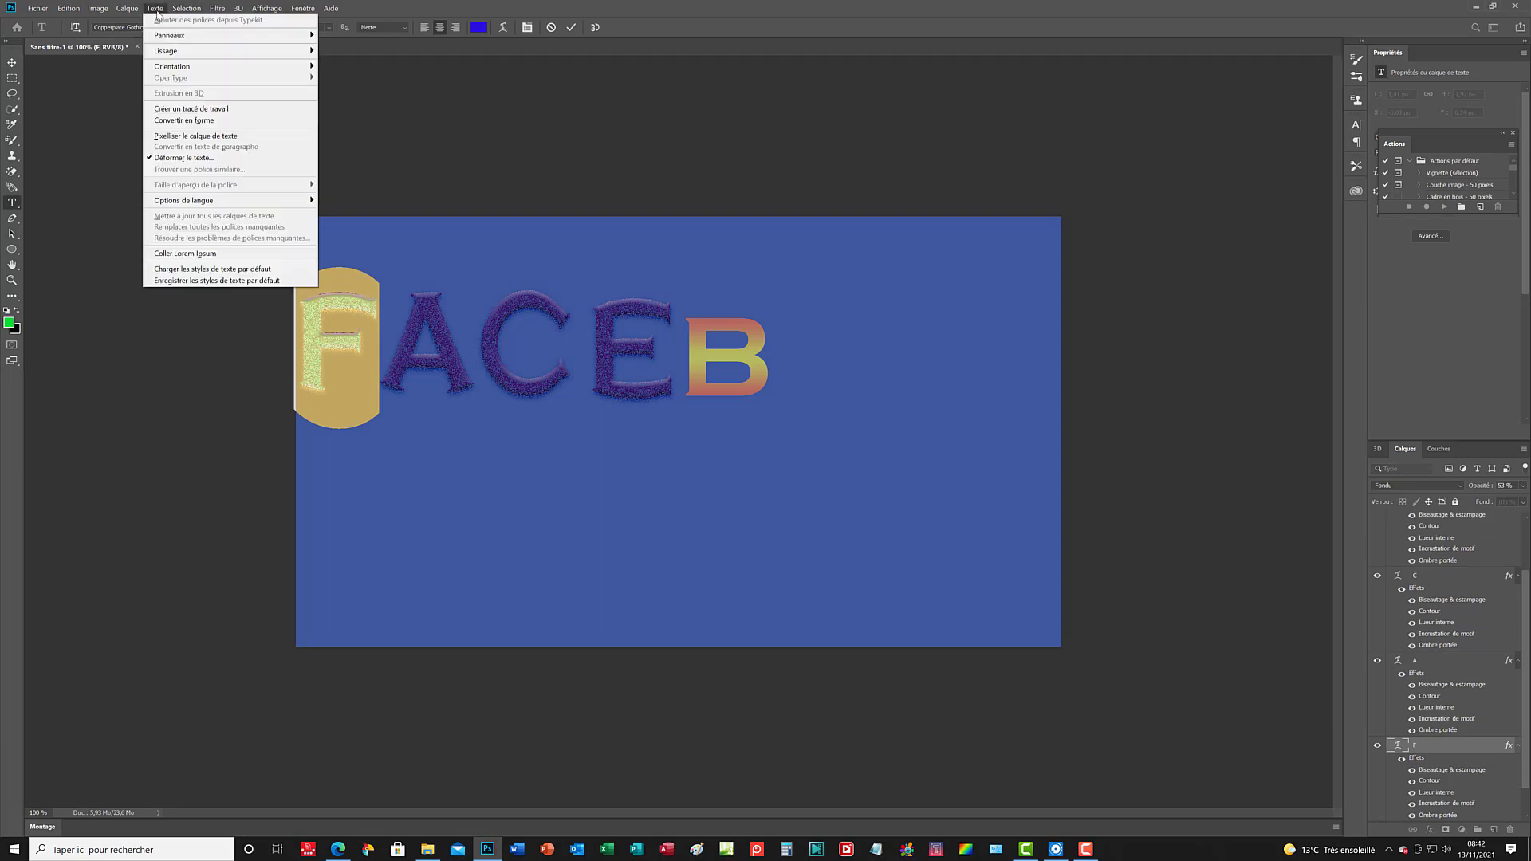
click(636, 90)
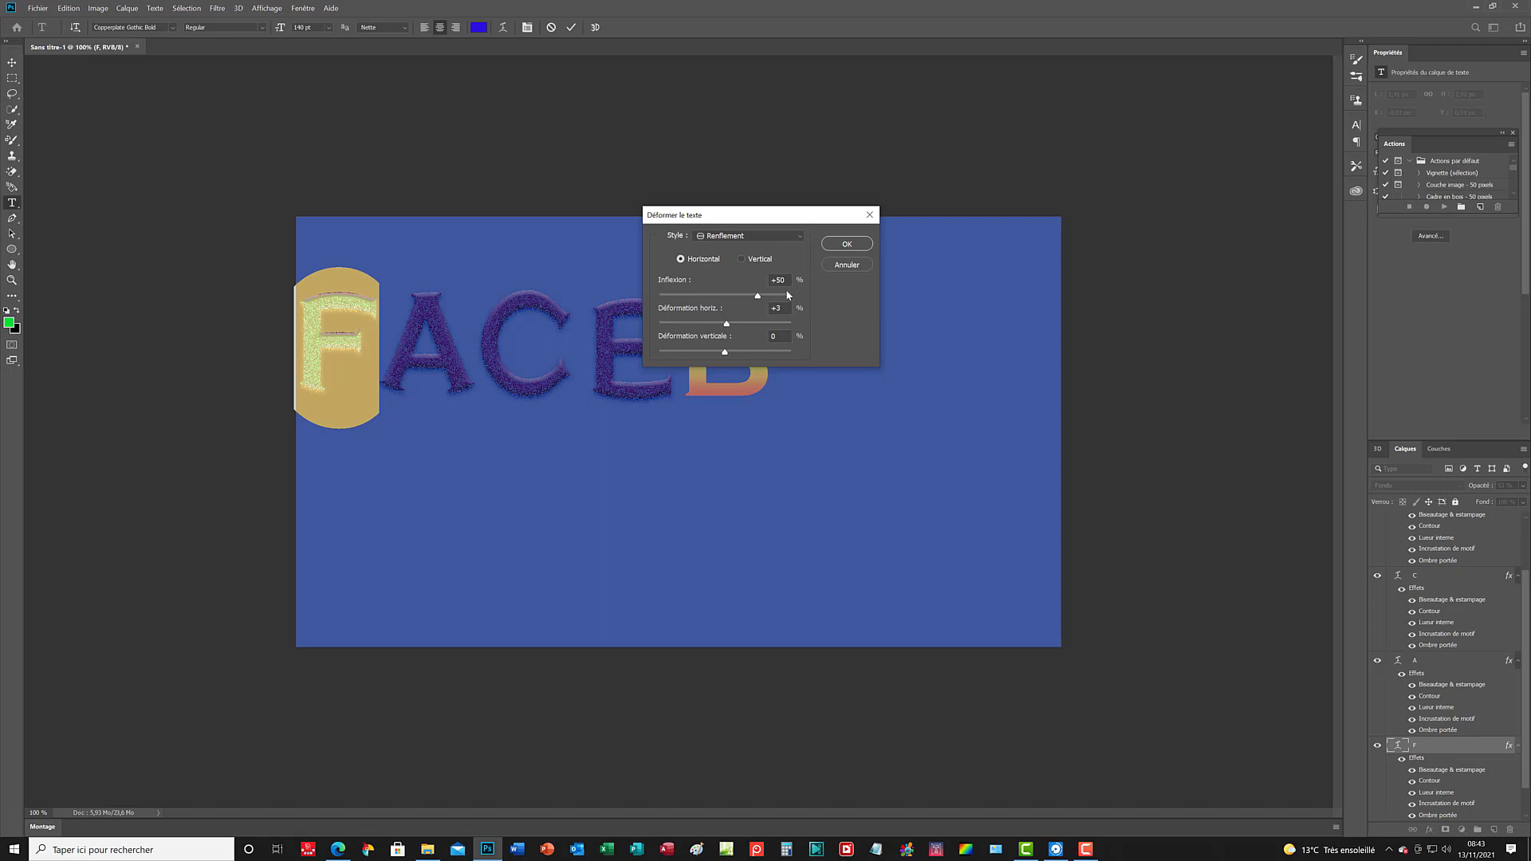
click(847, 244)
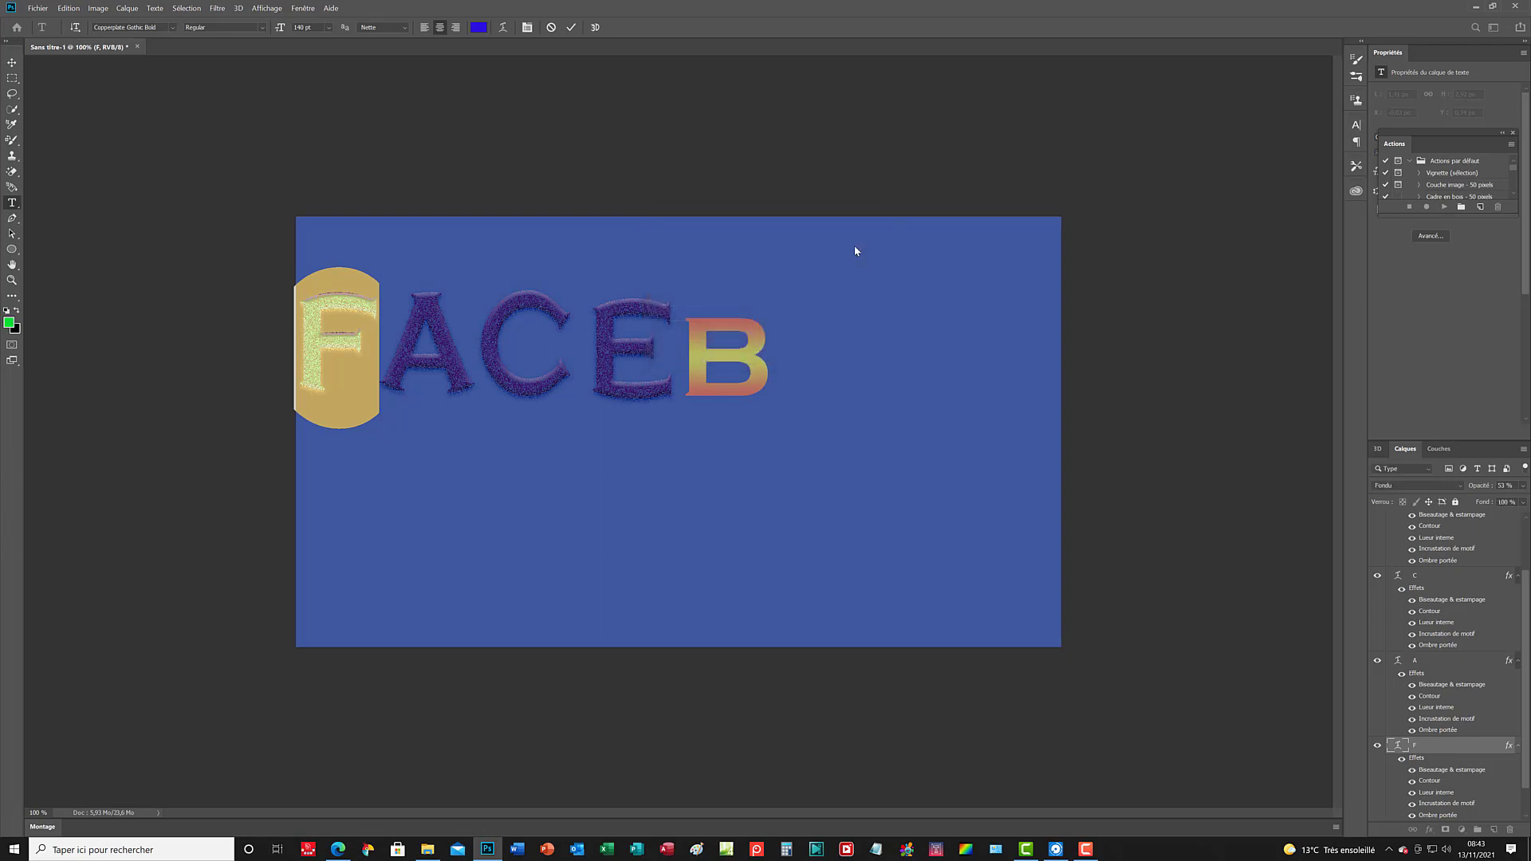
Warp the B text with the horizontal Renflement style, inflexion +50 % and horizontal deformation 5 %, and leave text editing.
click(695, 348)
double_click(700, 347)
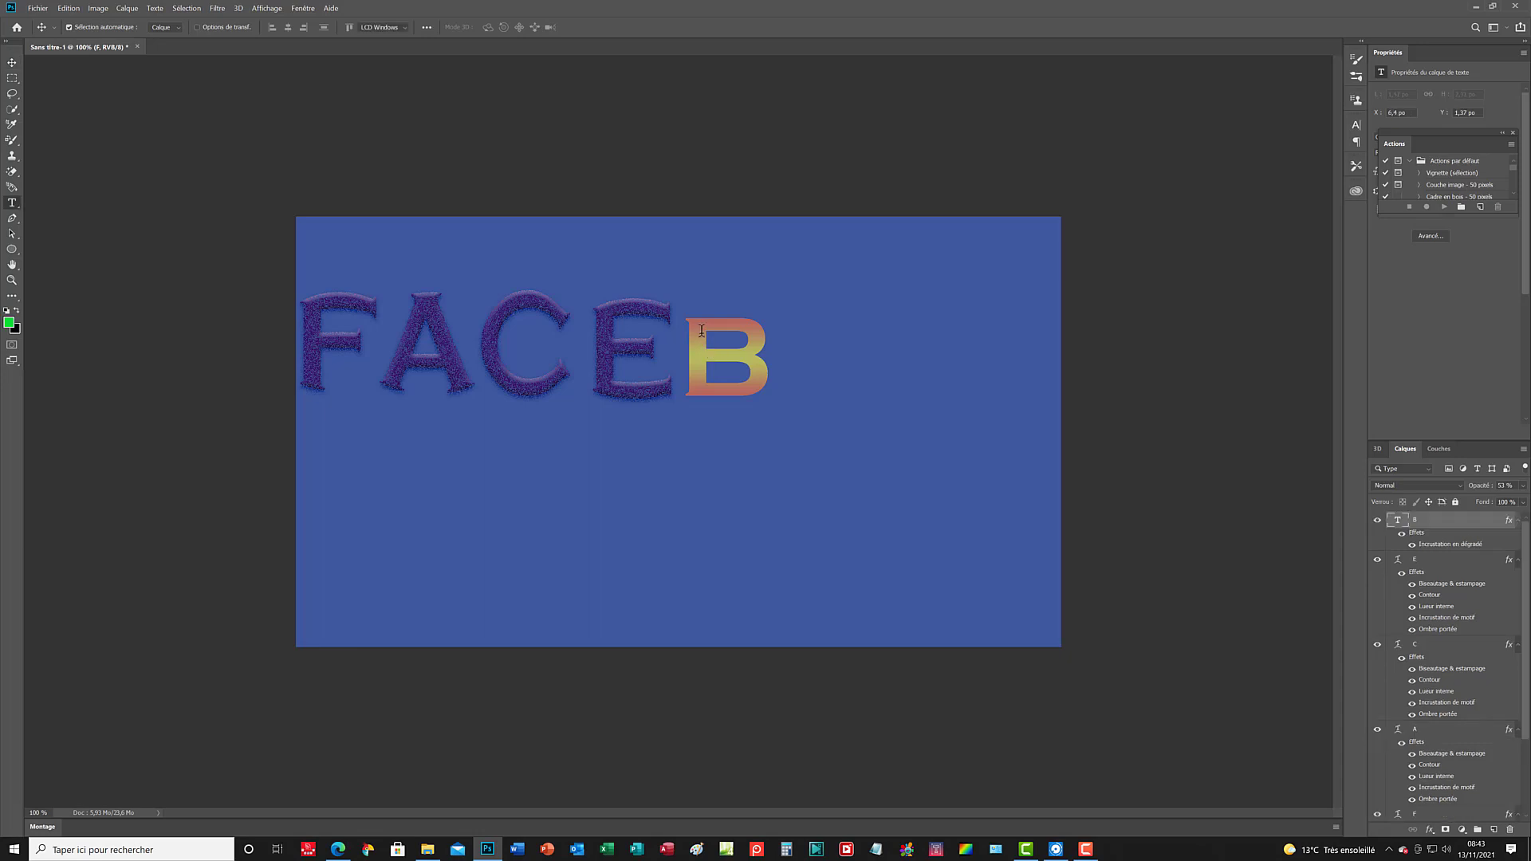
double_click(701, 330)
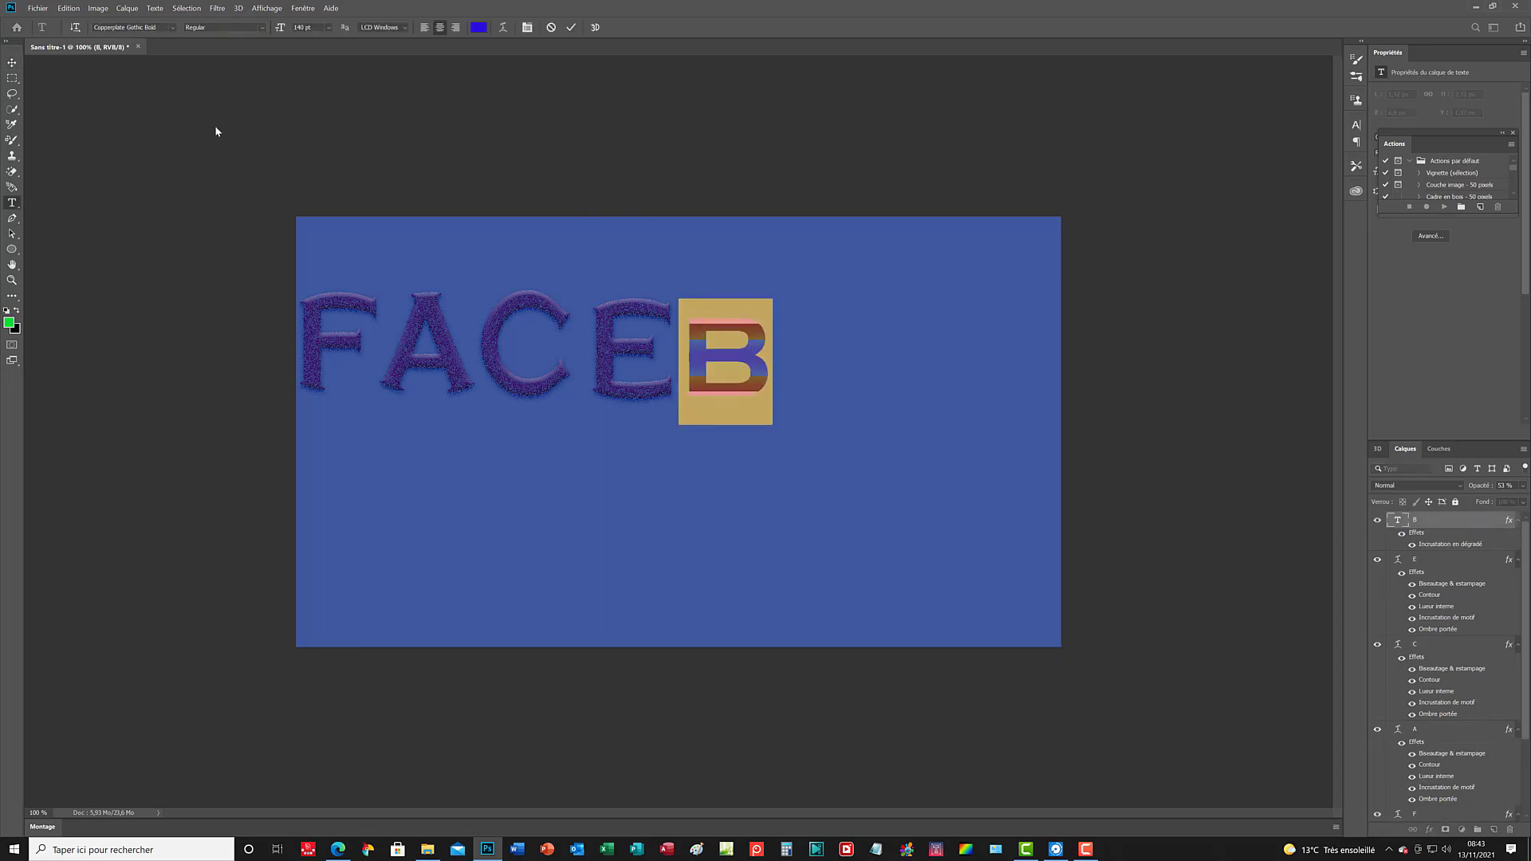
click(155, 8)
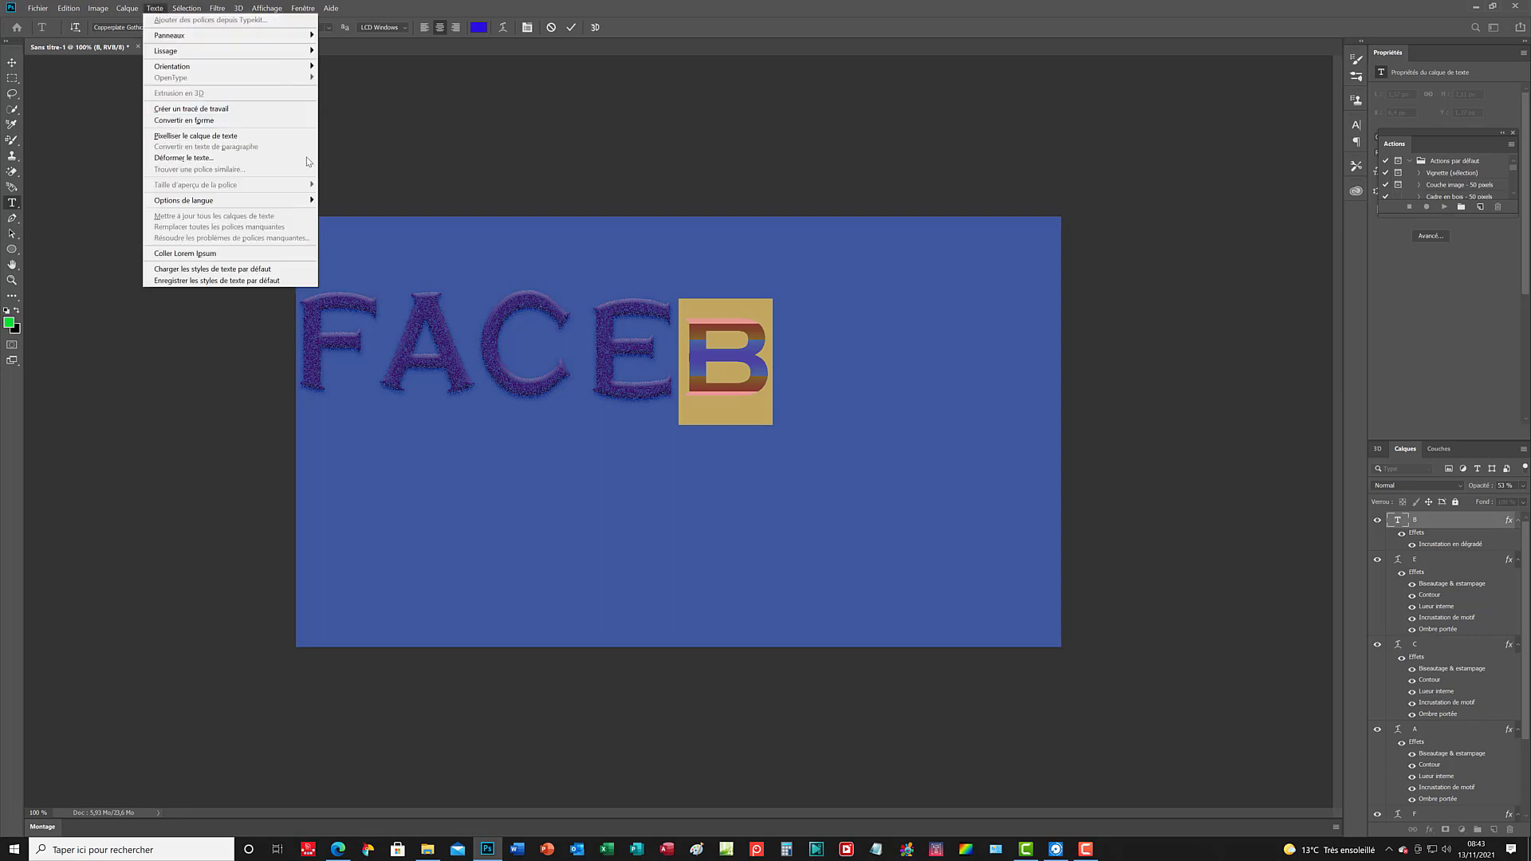
click(301, 158)
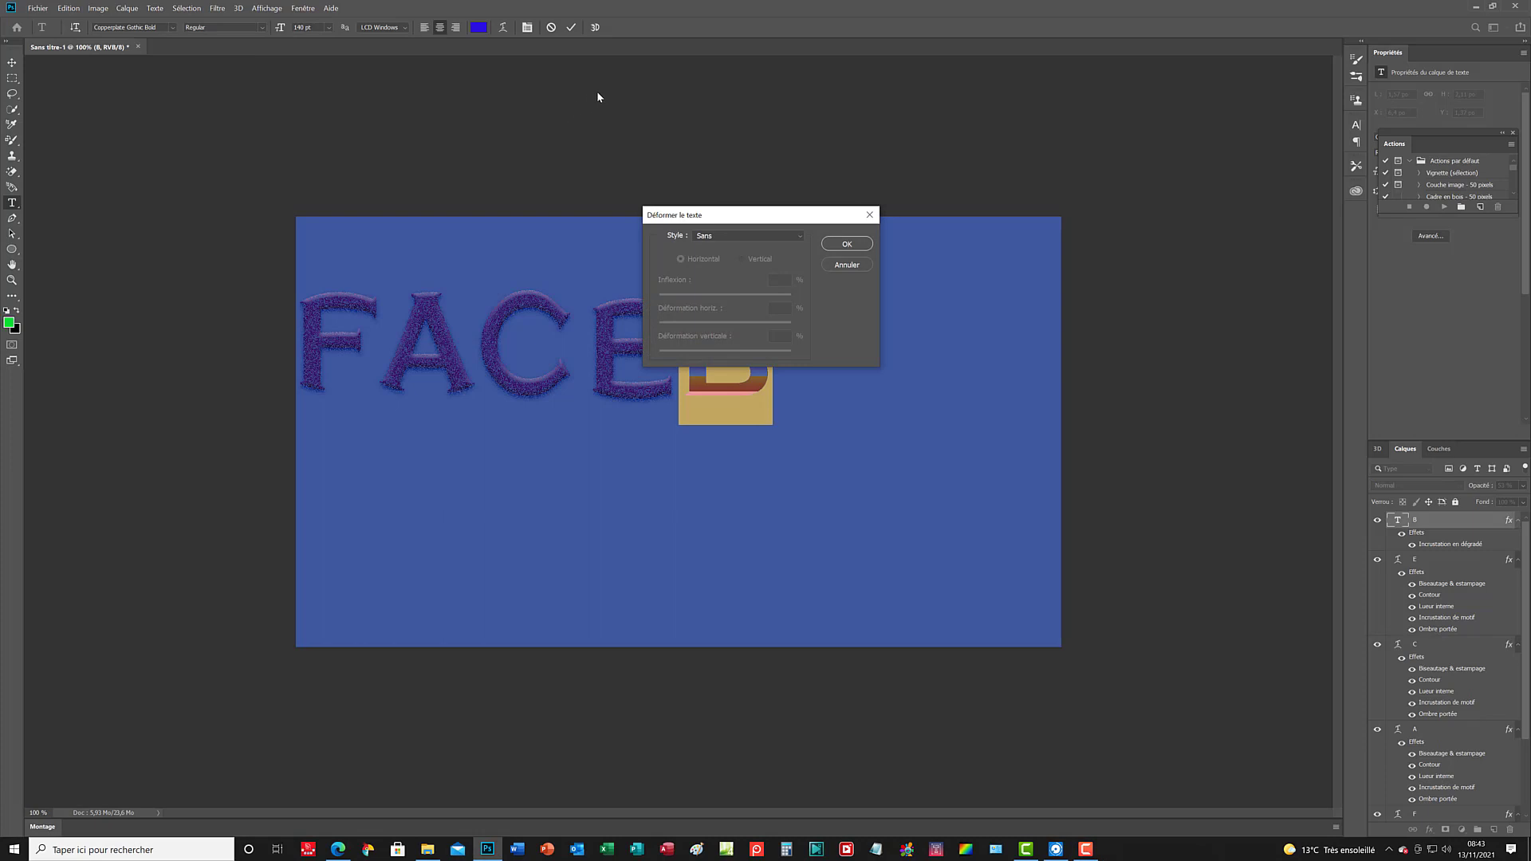
click(801, 234)
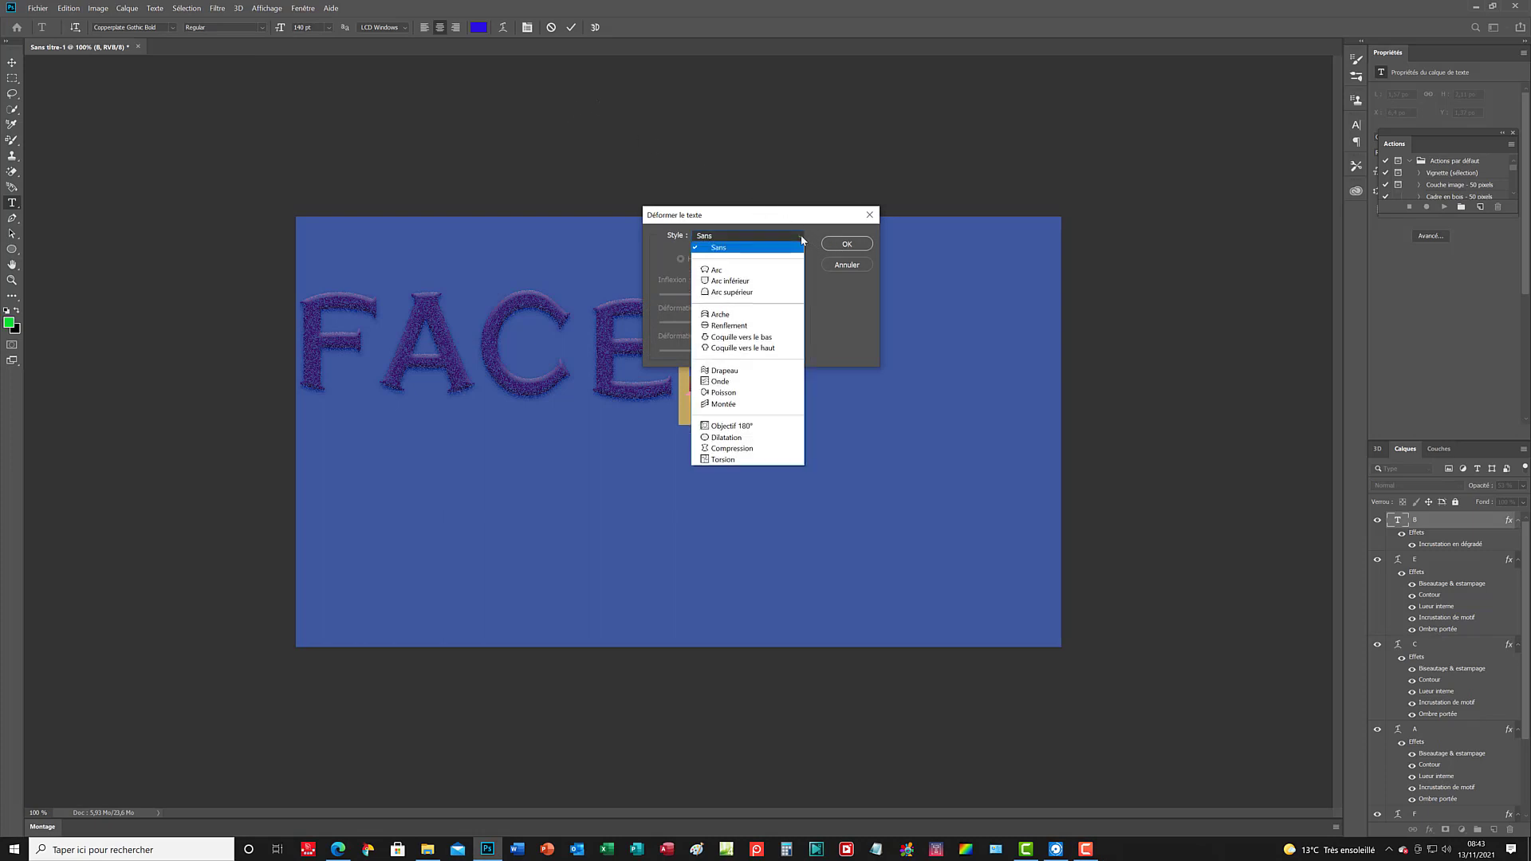
click(741, 327)
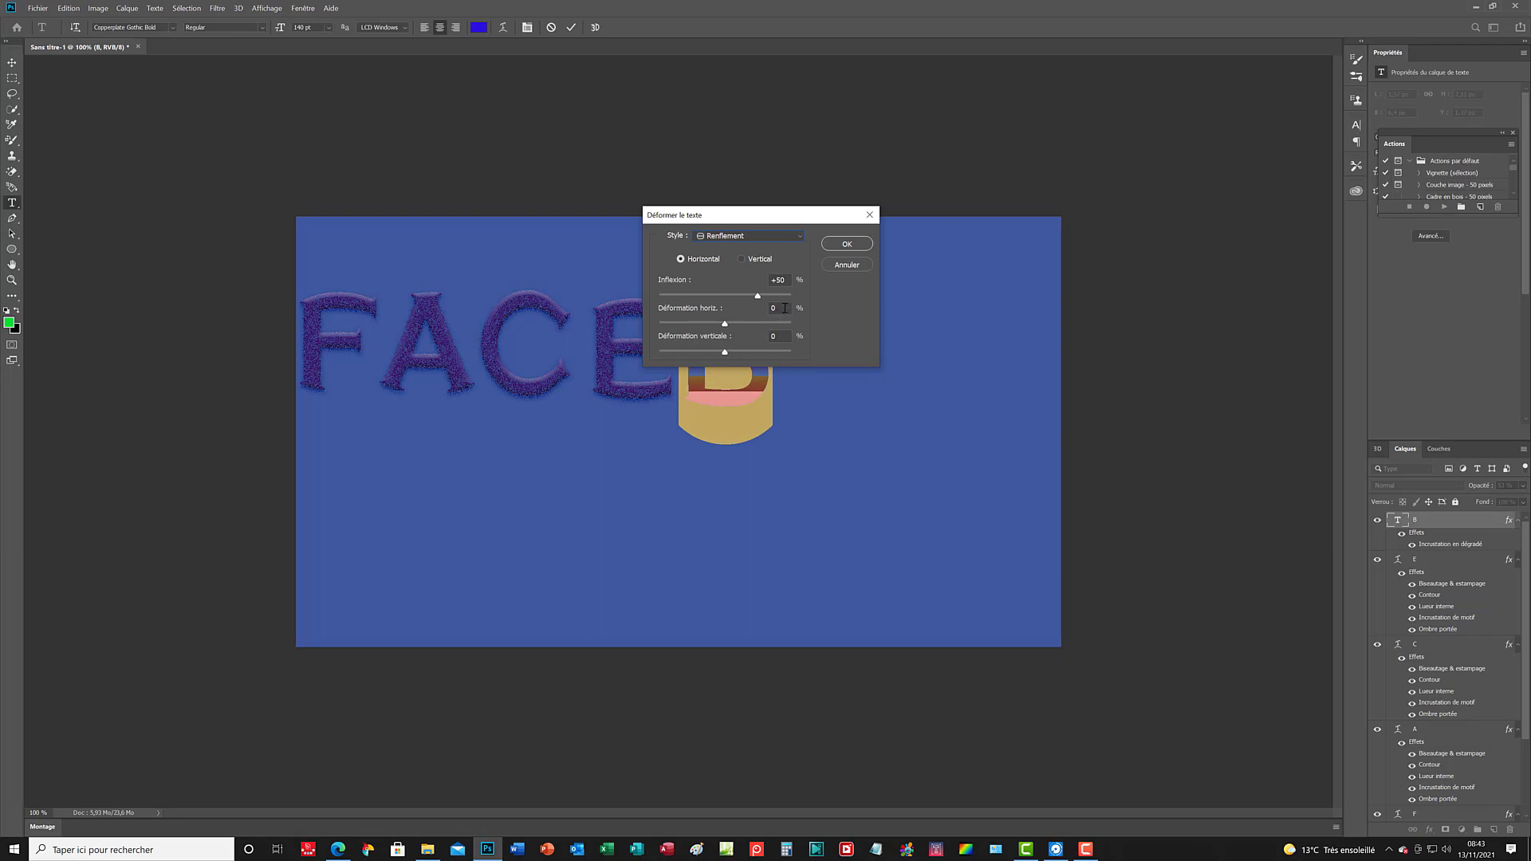
click(778, 308)
text(5)
click(860, 248)
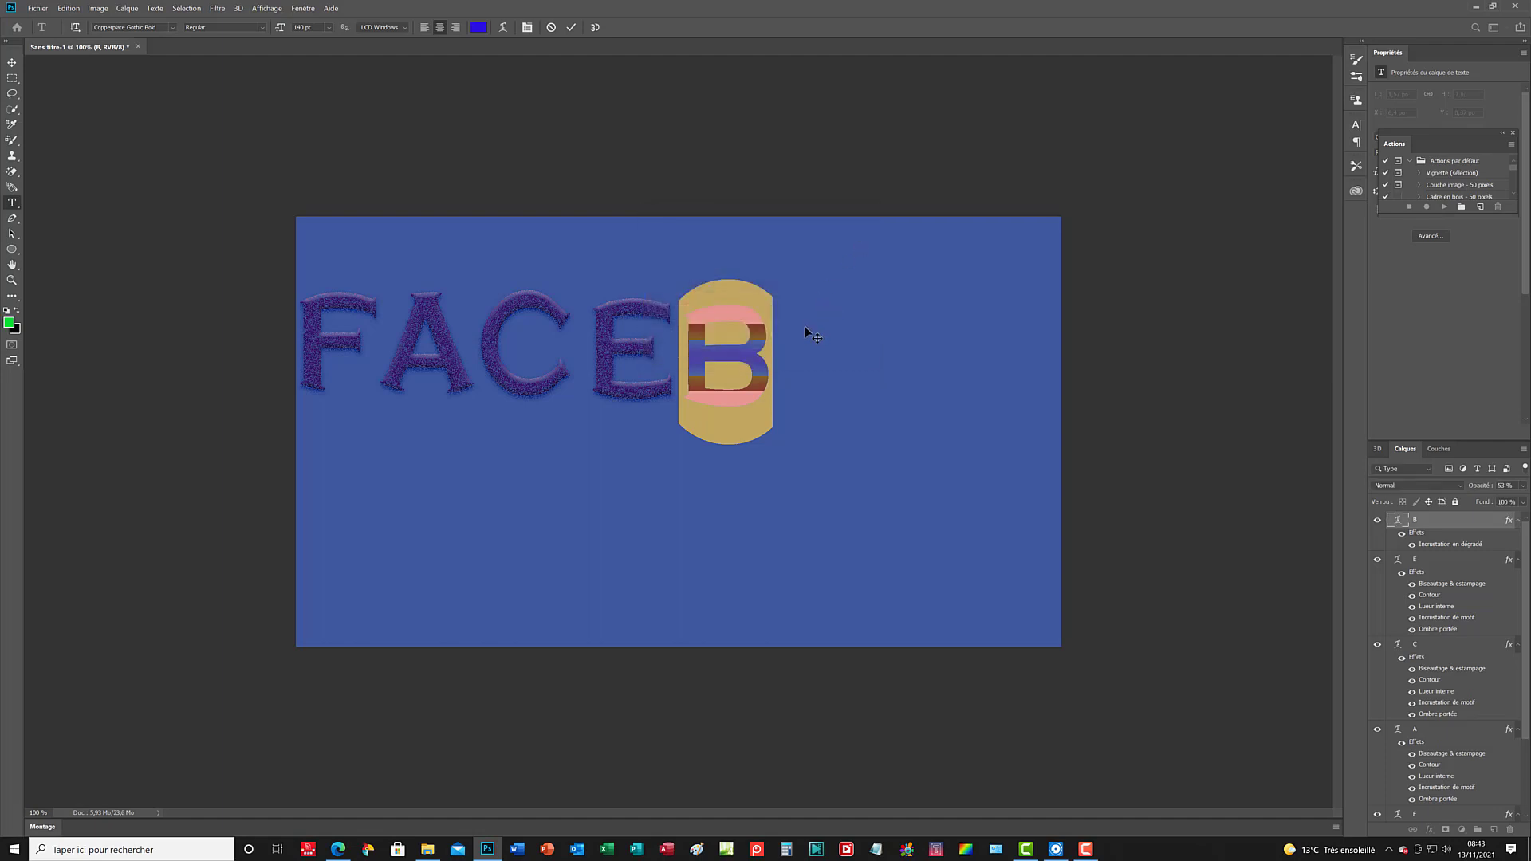
key(Escape)
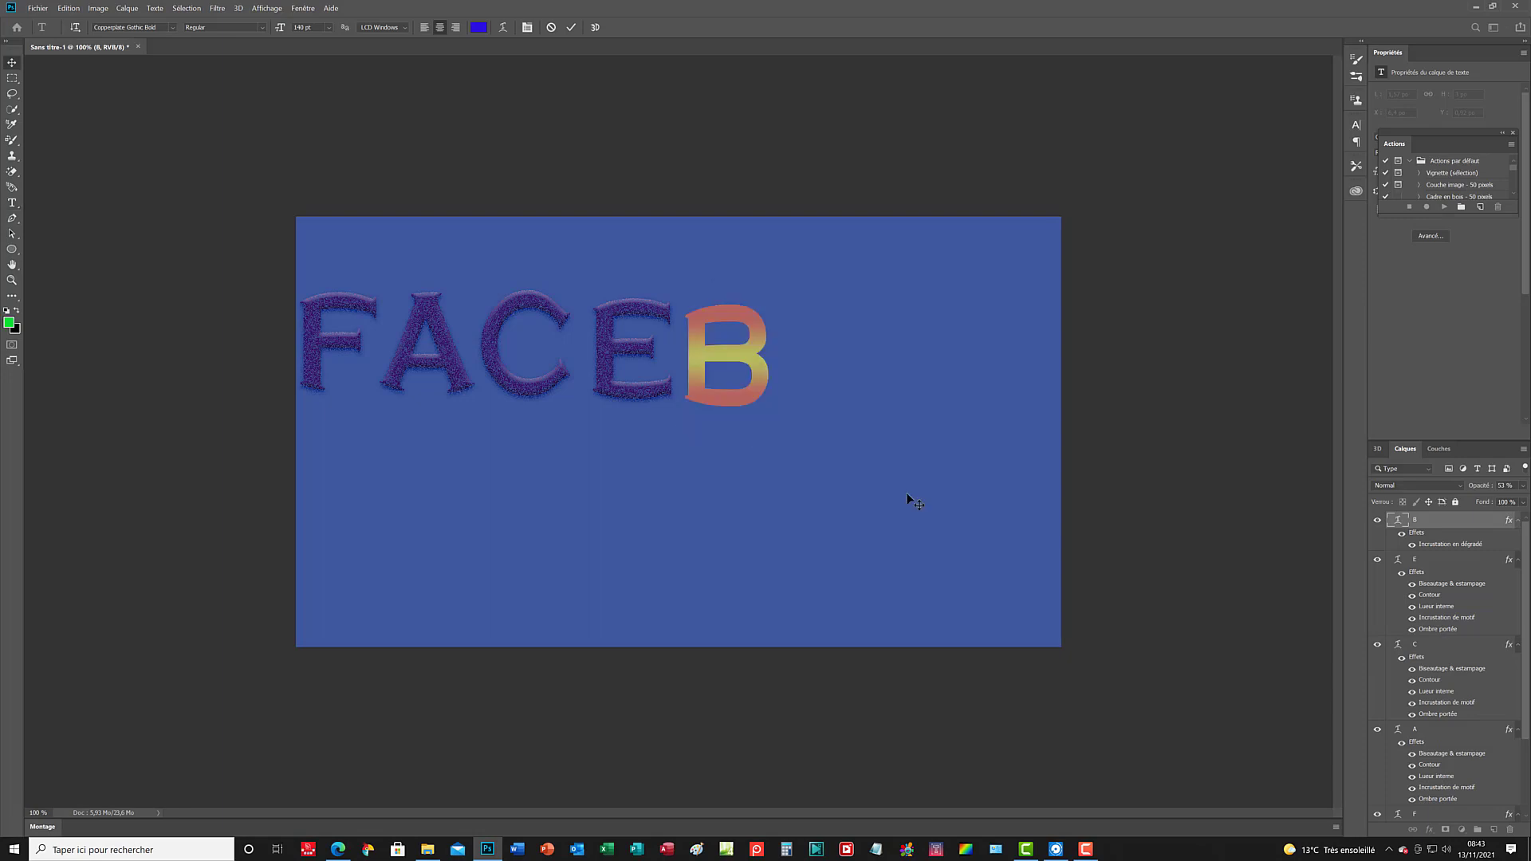
key(v)
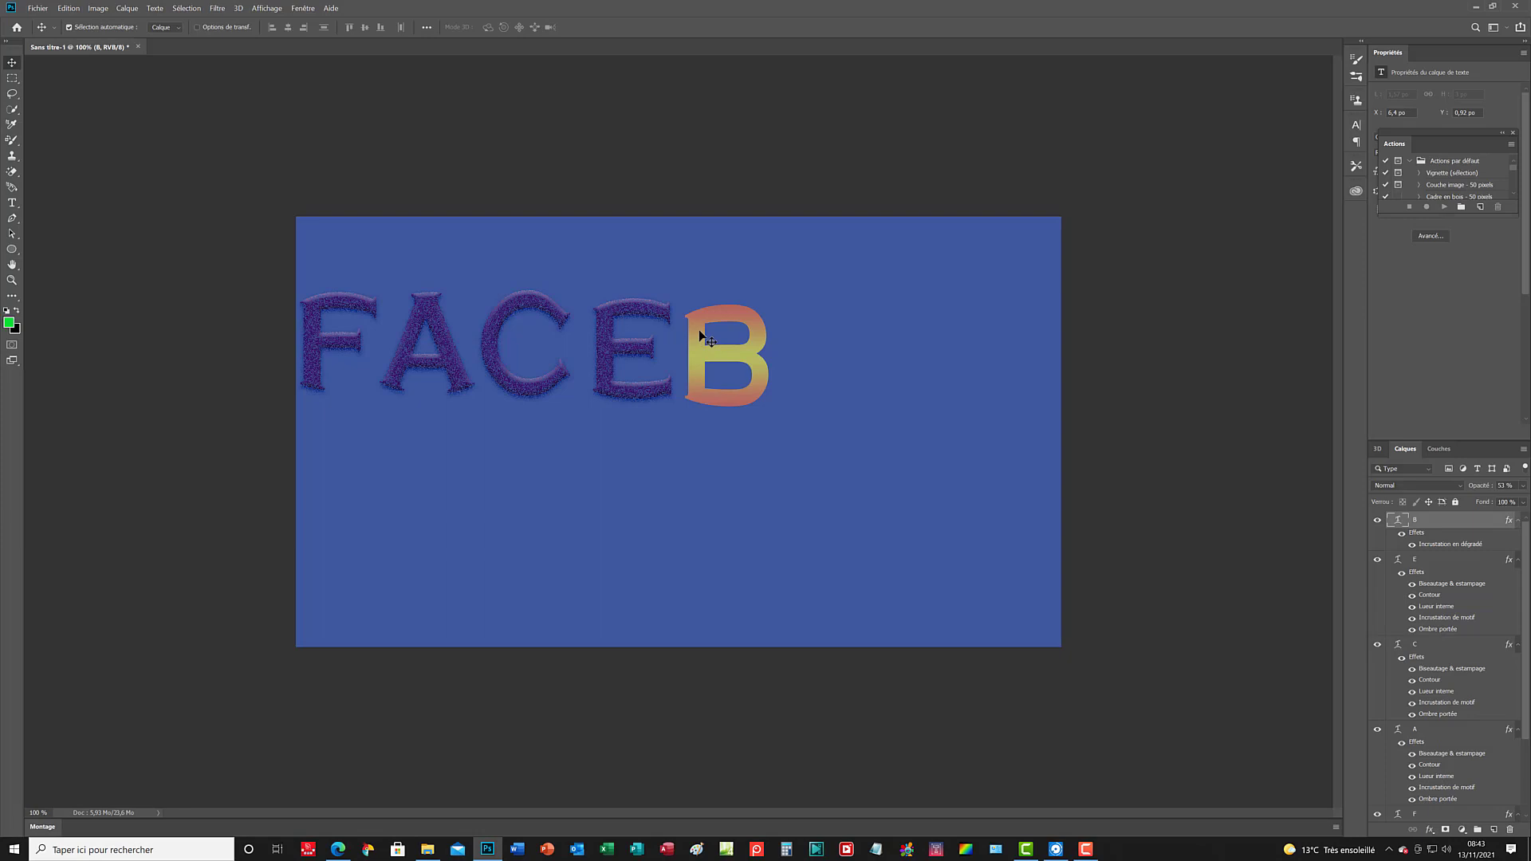
Move the warped B letter up slightly, by about 0.1 inch, to line it up with the E.
key(t)
double_click(739, 348)
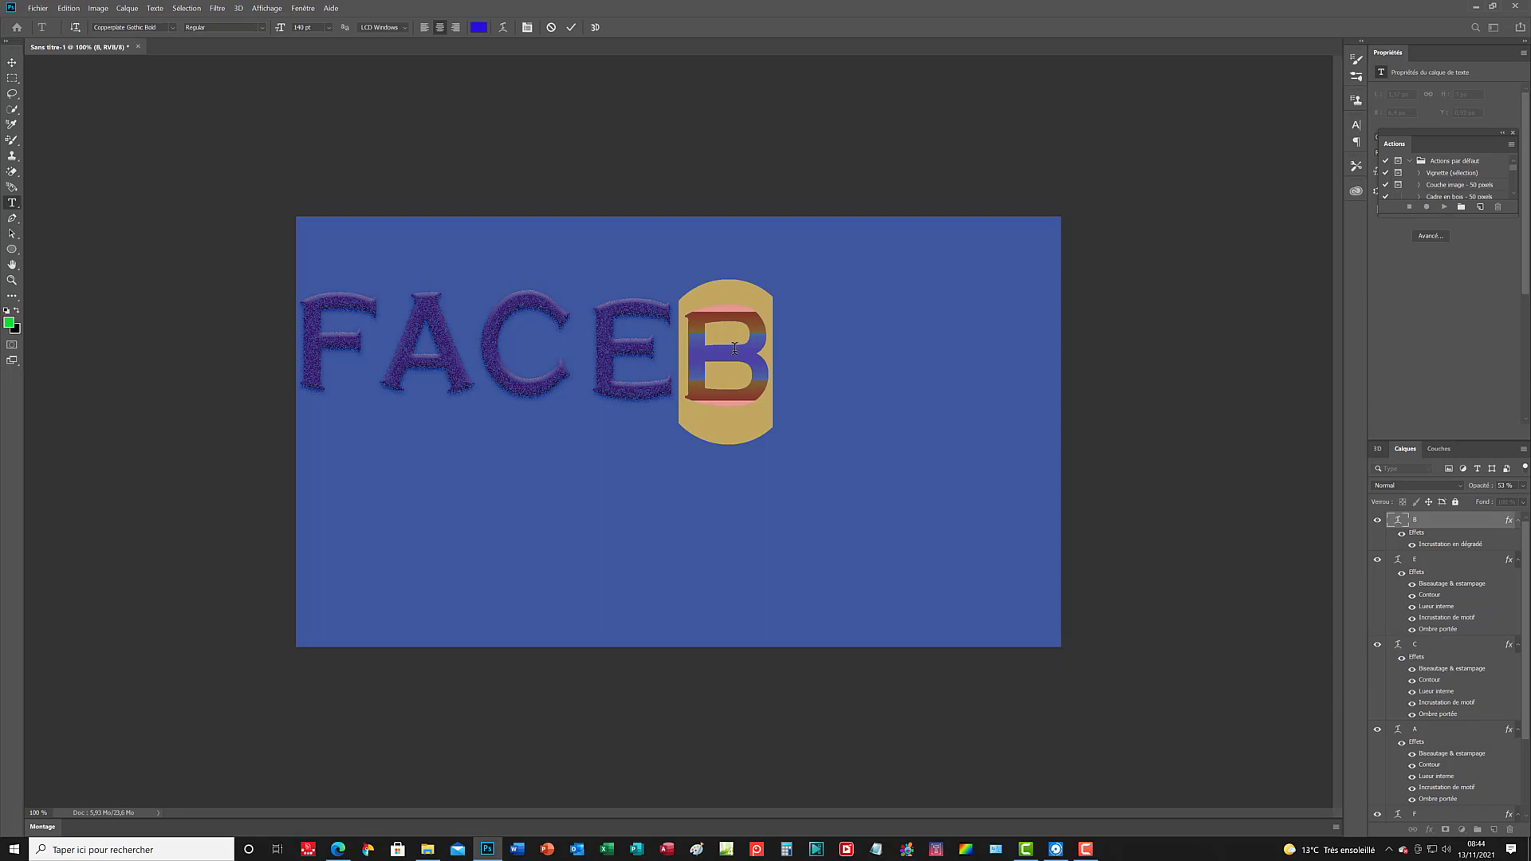
key(ctrl)
click(11, 62)
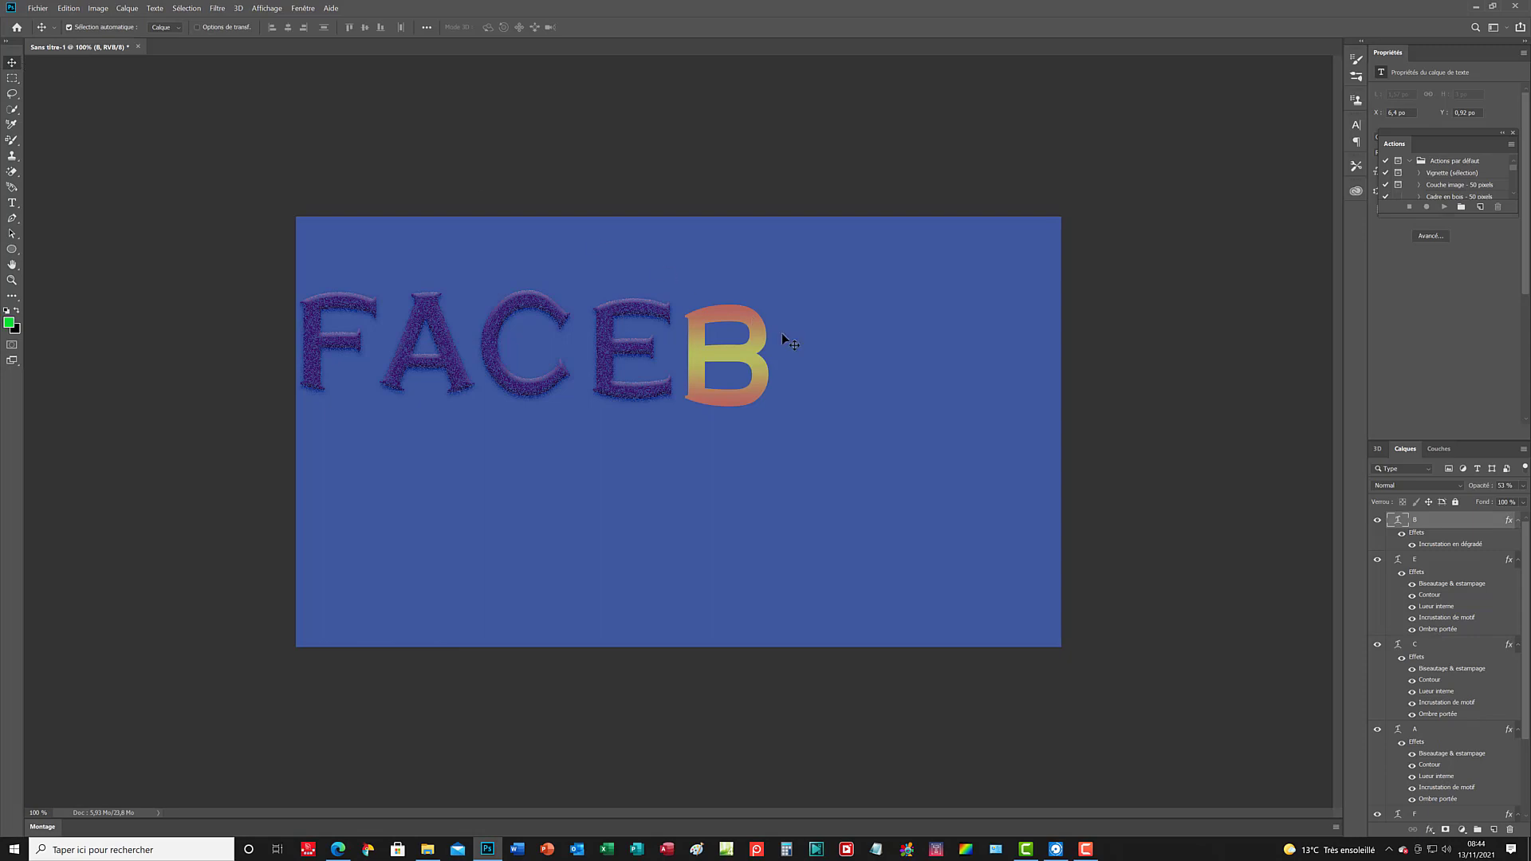
mouse_move(718, 358)
mouse_down()
mouse_move(838, 358)
mouse_move(719, 358)
mouse_up()
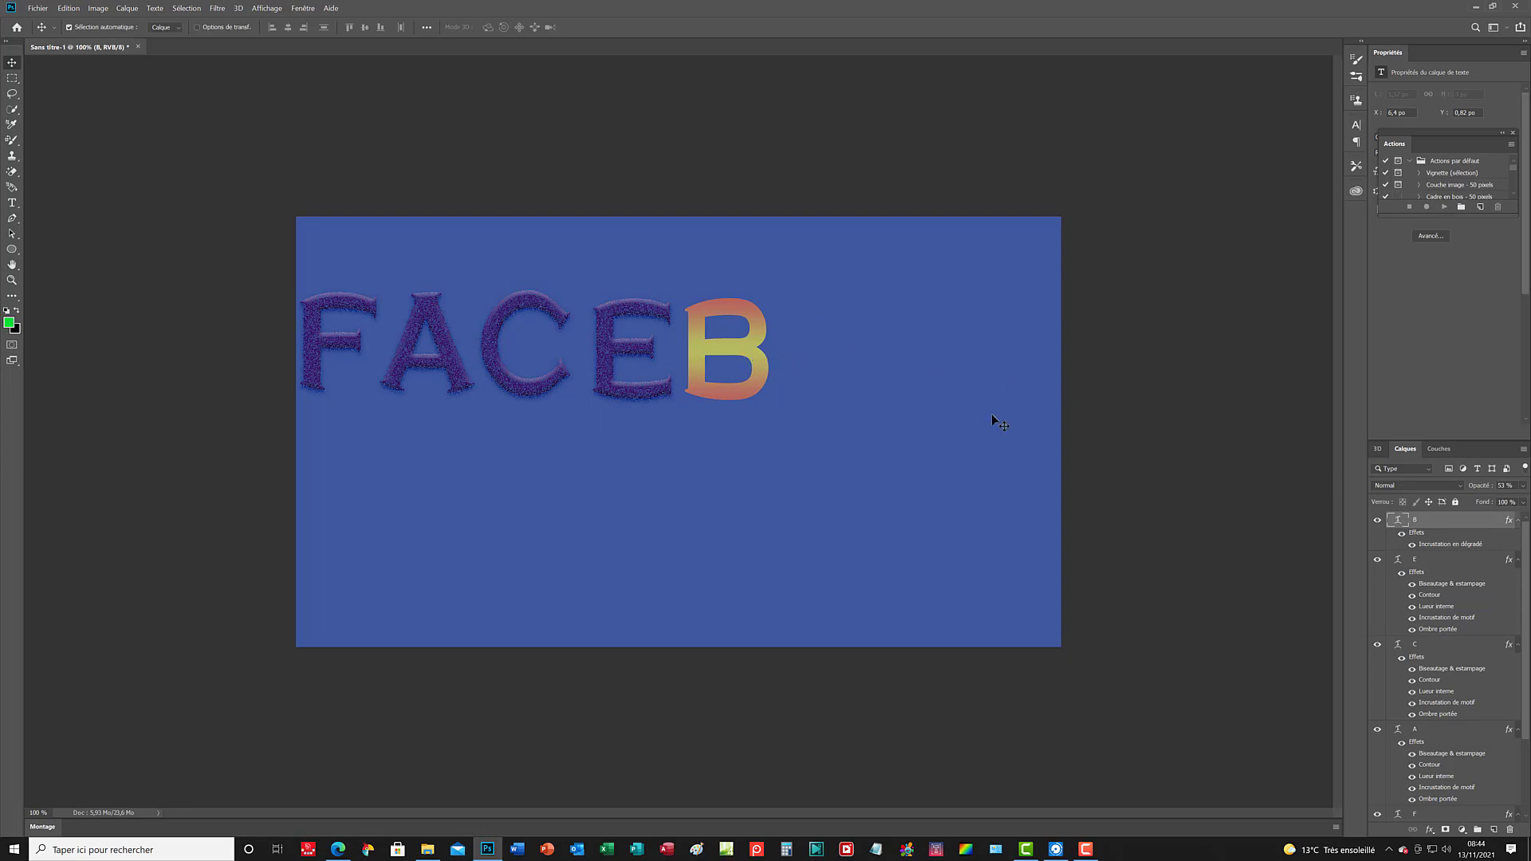
Duplicate the B layer as "B copie" and place the copy beside the original B at the same height.
right_click(1440, 520)
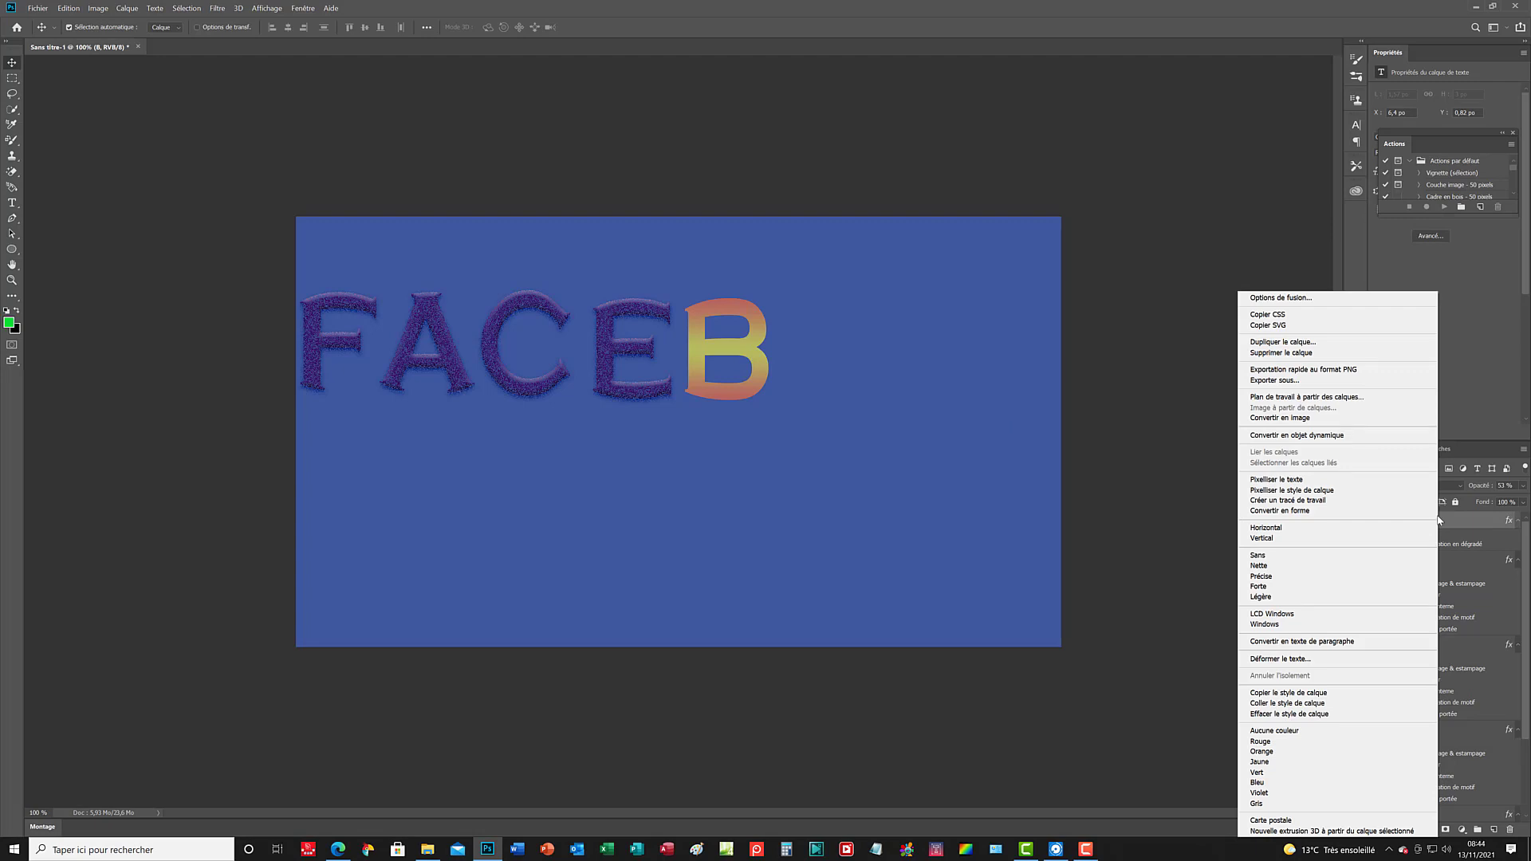
click(1282, 342)
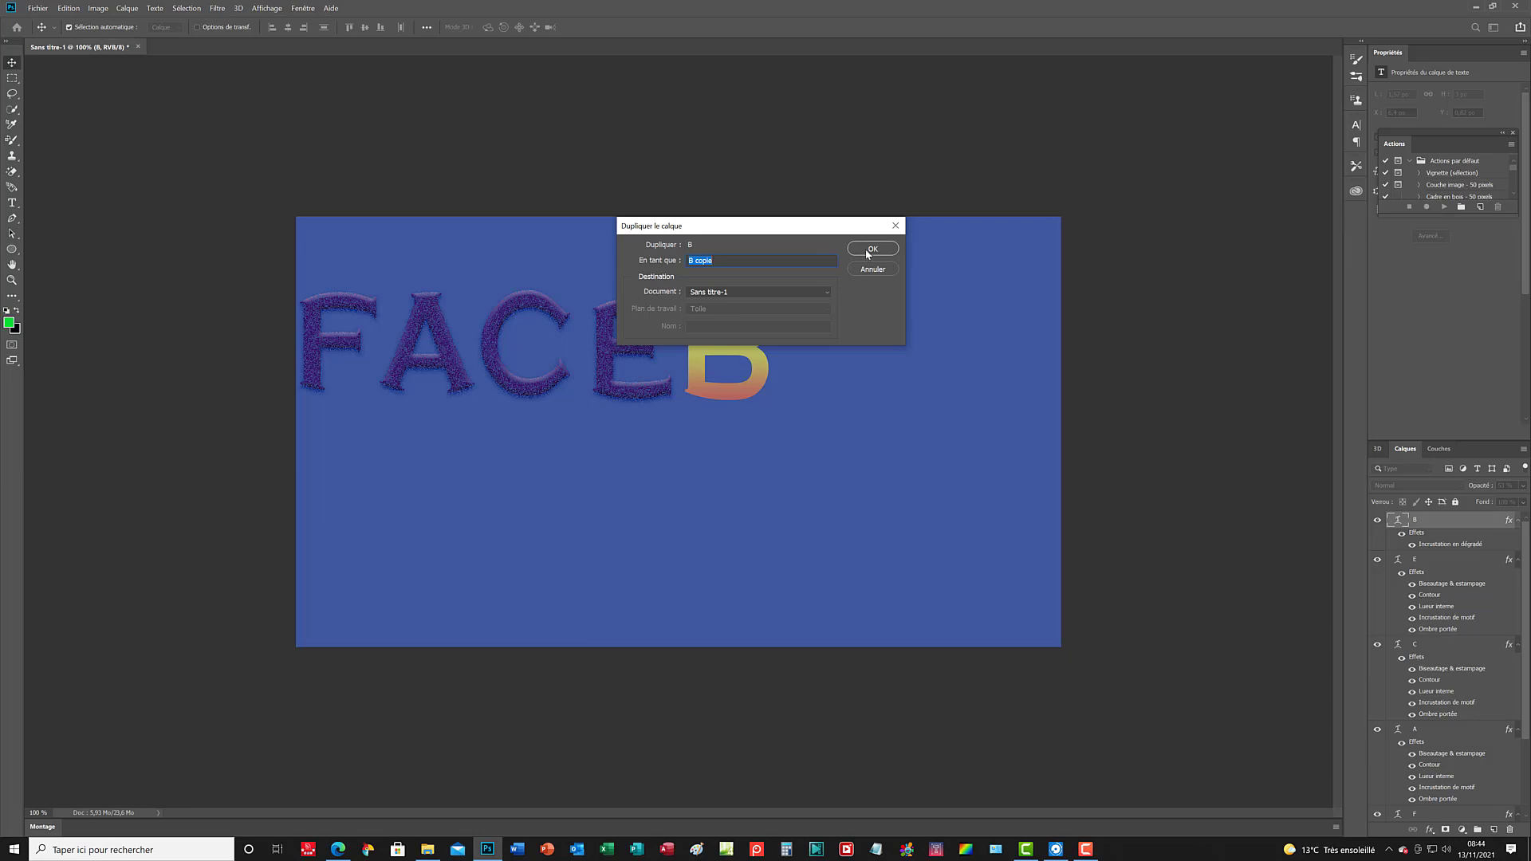
click(868, 245)
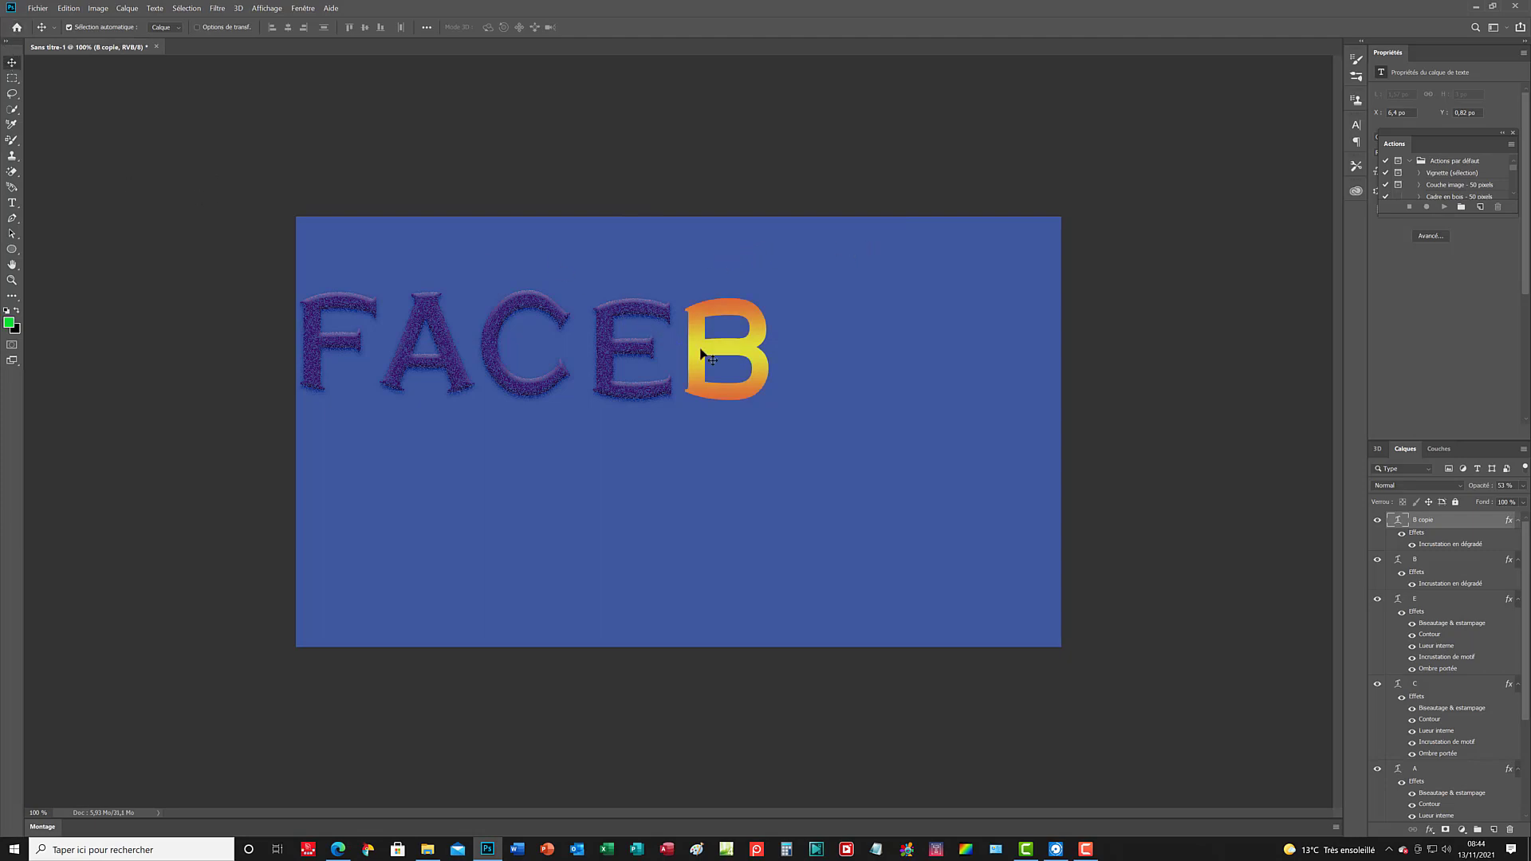
drag(795, 369, 803, 354)
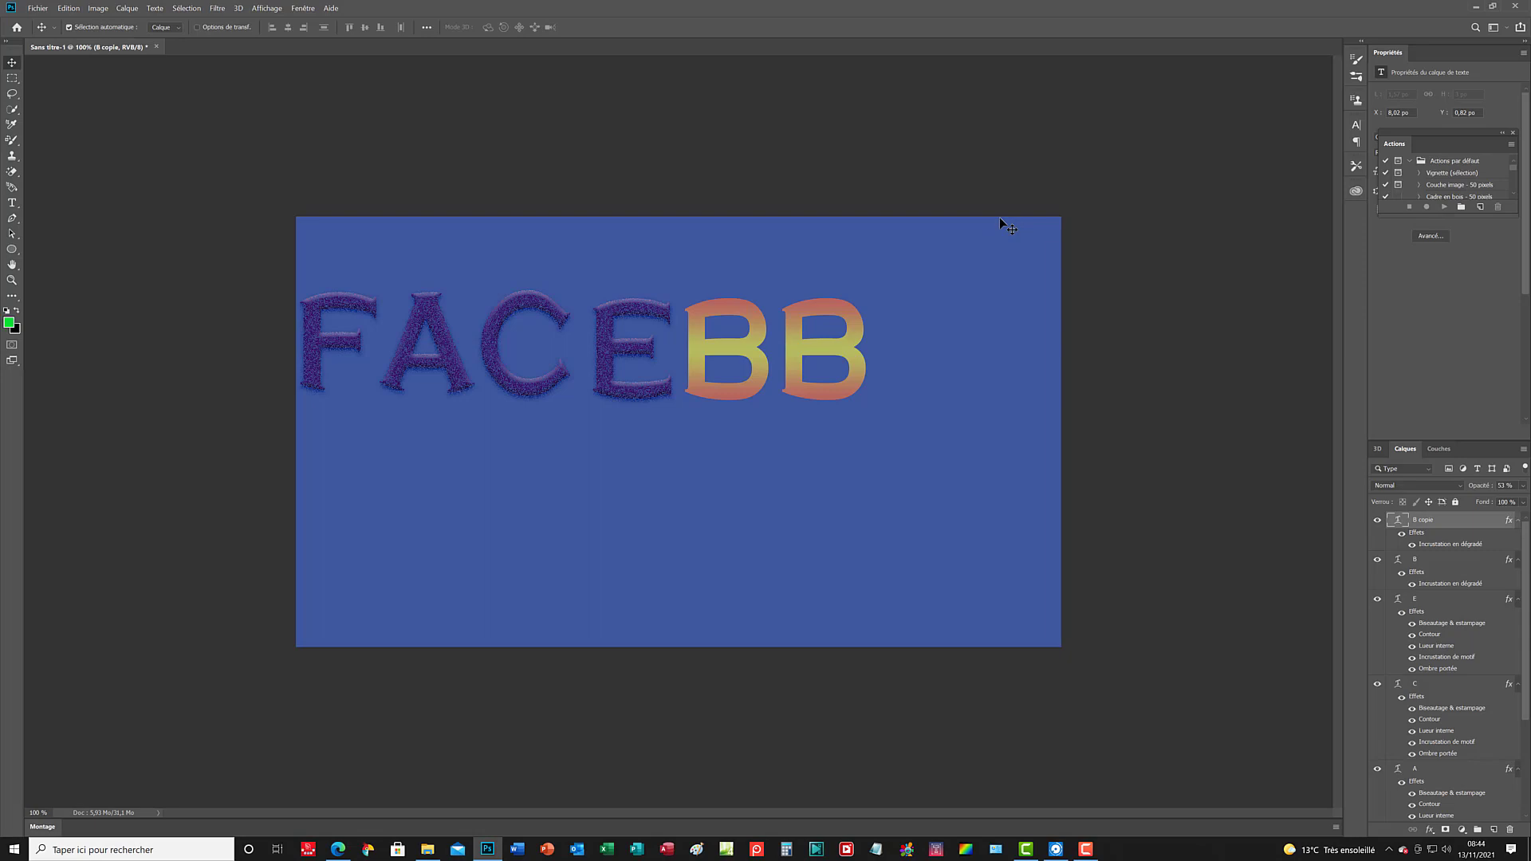
Make two more copies of the B layer and place them one after the other in the same row, up to the canvas edge.
key(ctrl+j)
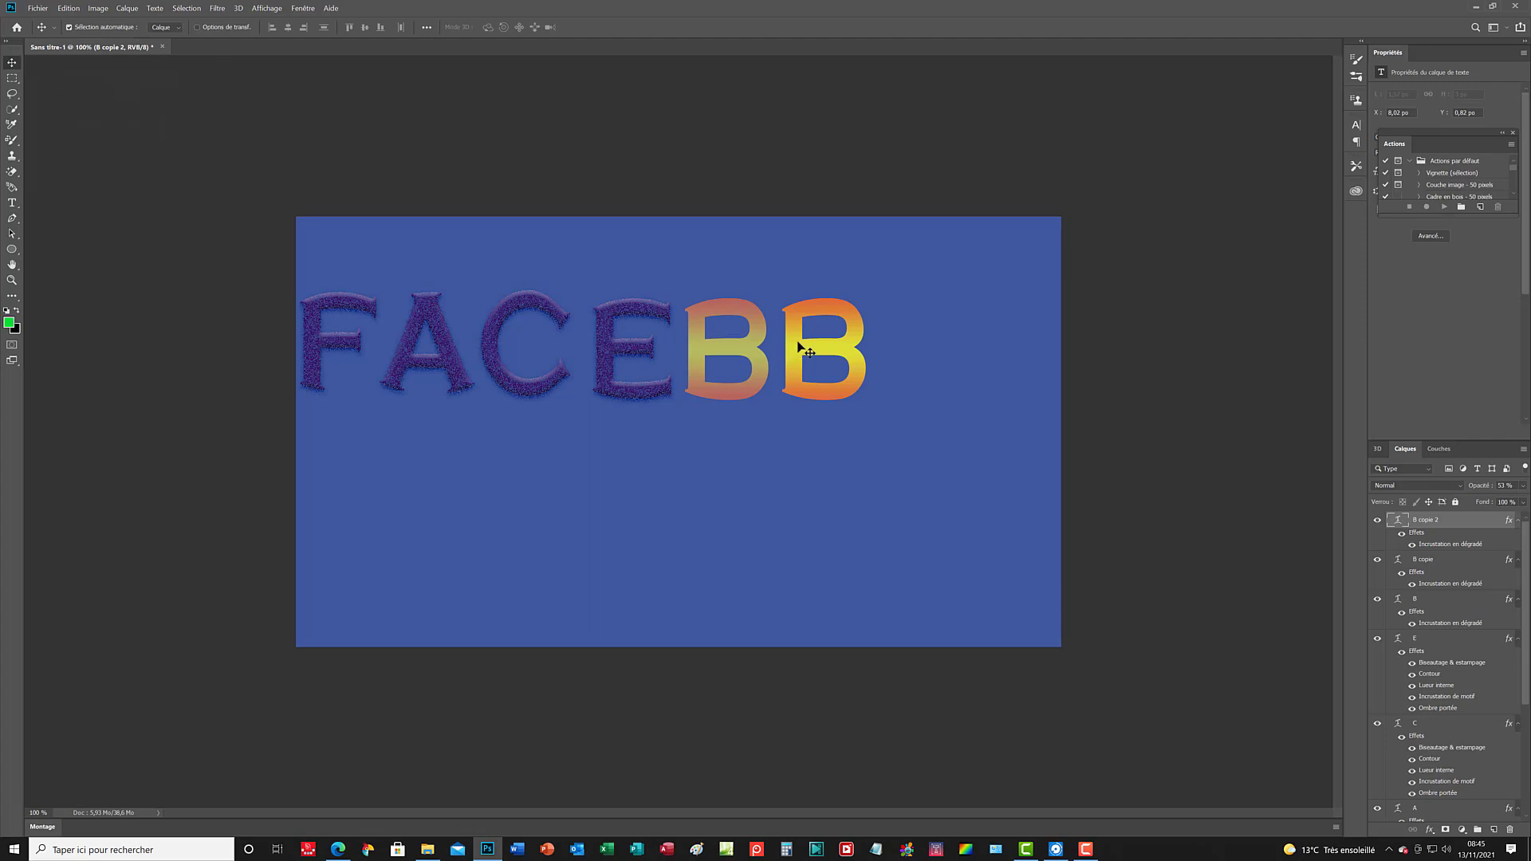
drag(797, 348, 902, 351)
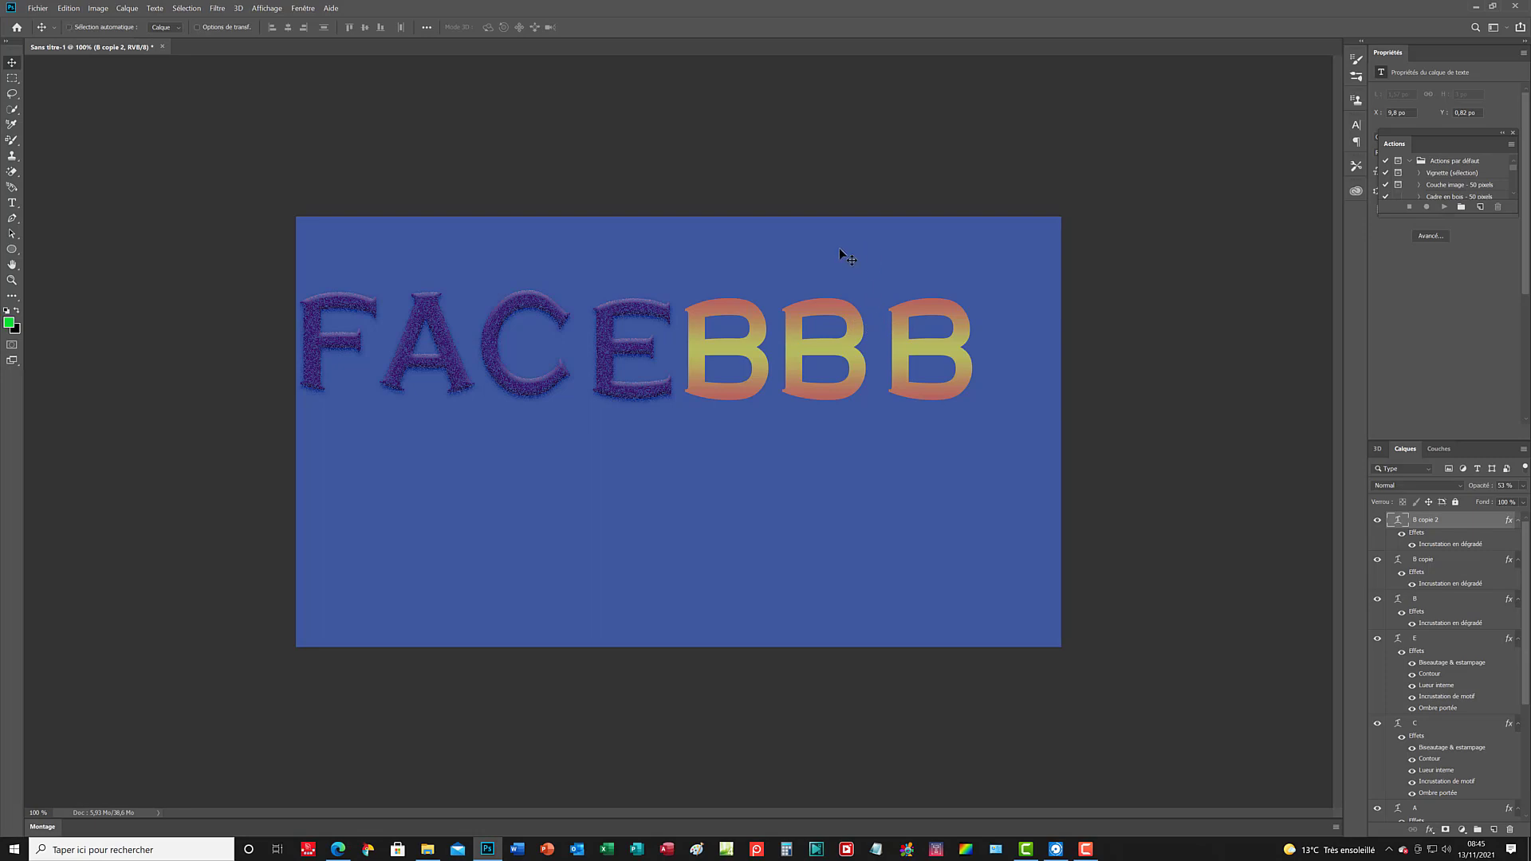
key(ctrl+j)
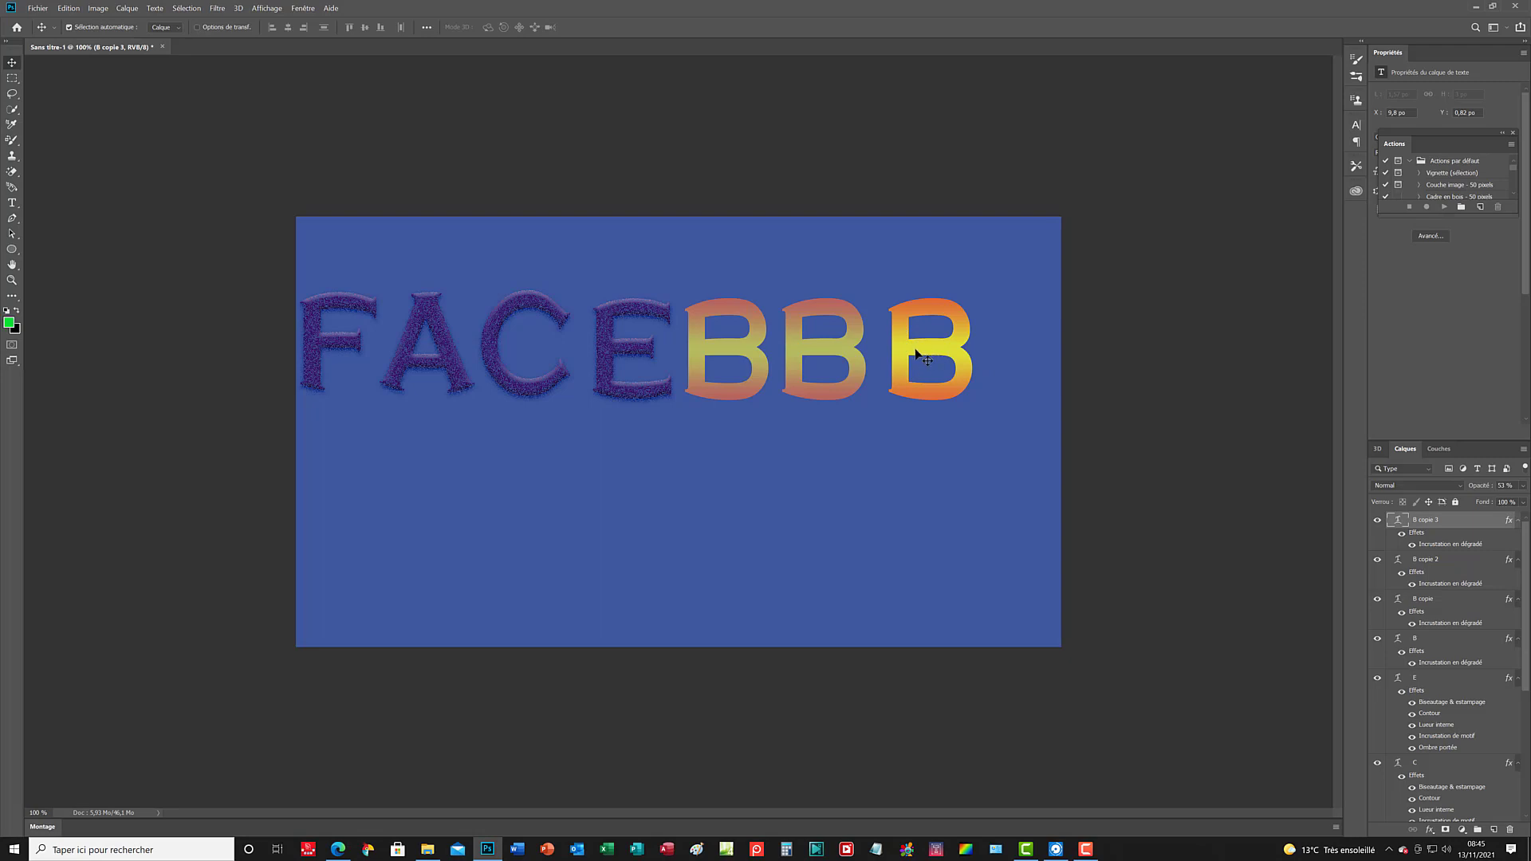
drag(909, 351, 994, 348)
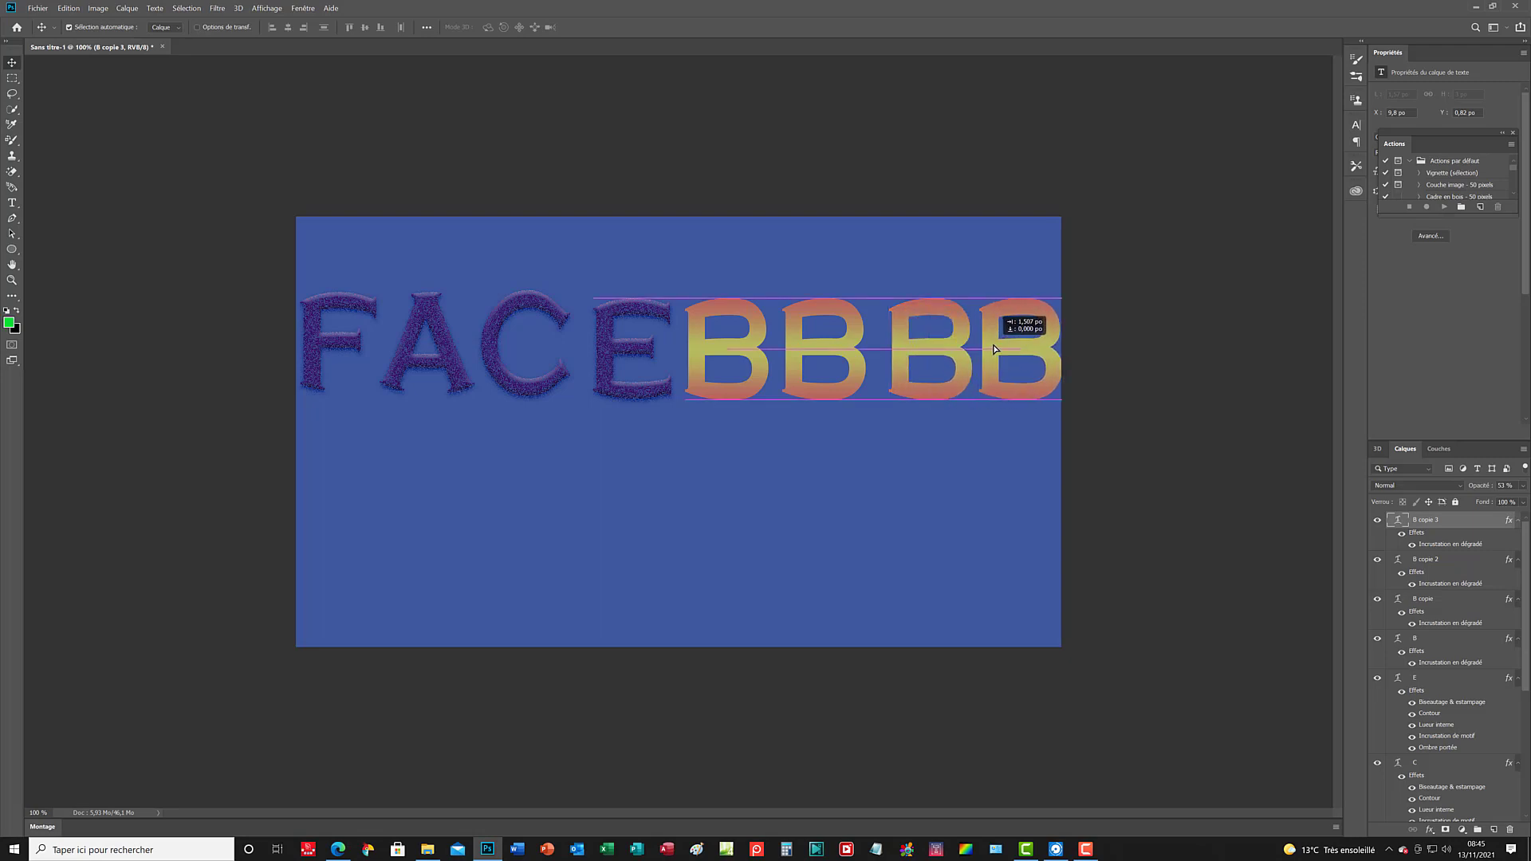
Replace the text of the second B with O and commit the edit.
drag(995, 348, 995, 349)
click(827, 345)
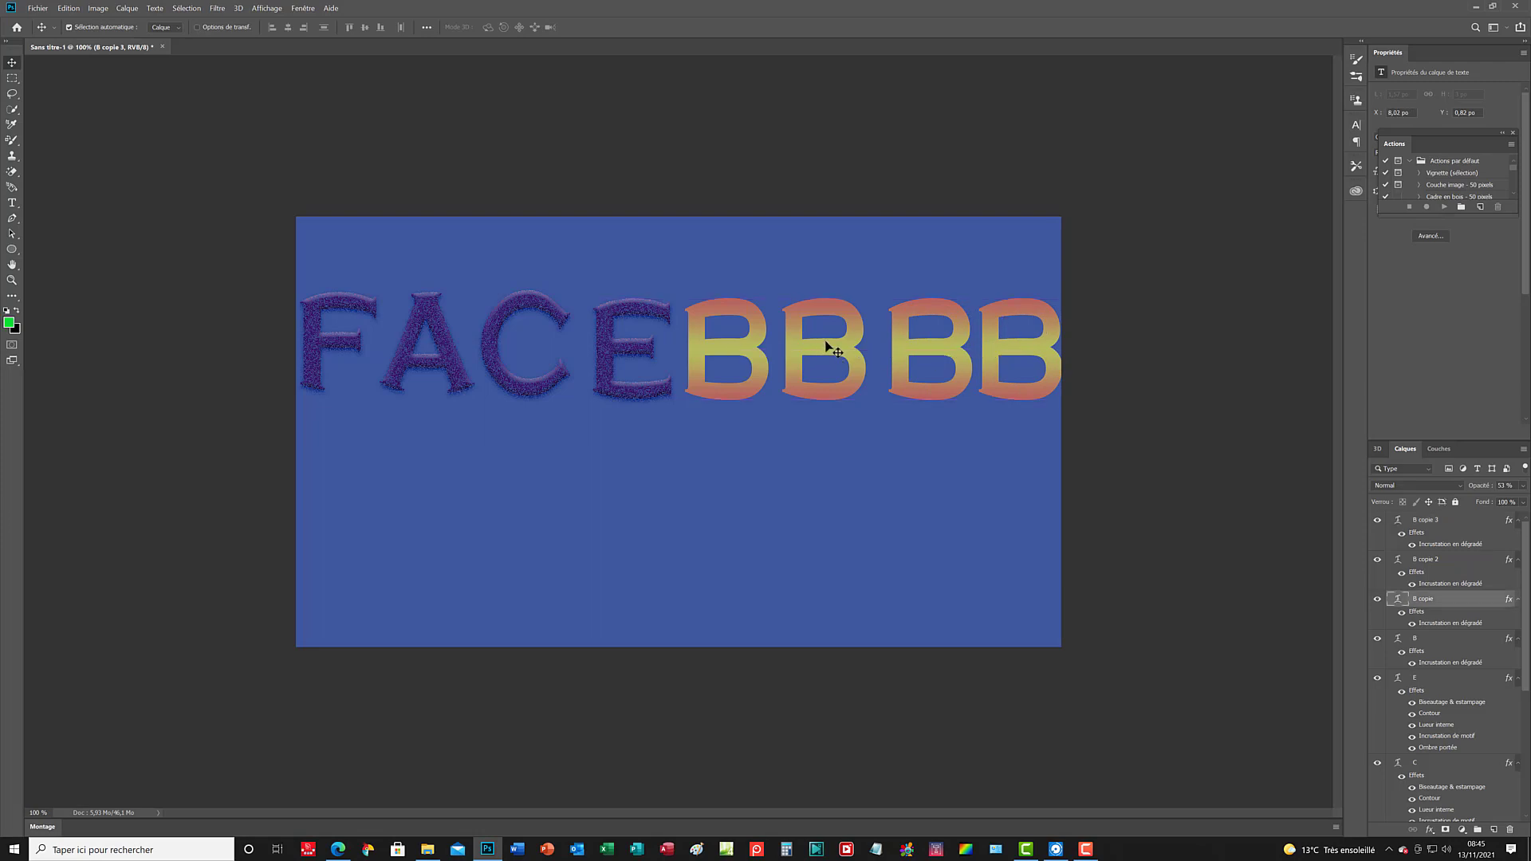
double_click(828, 347)
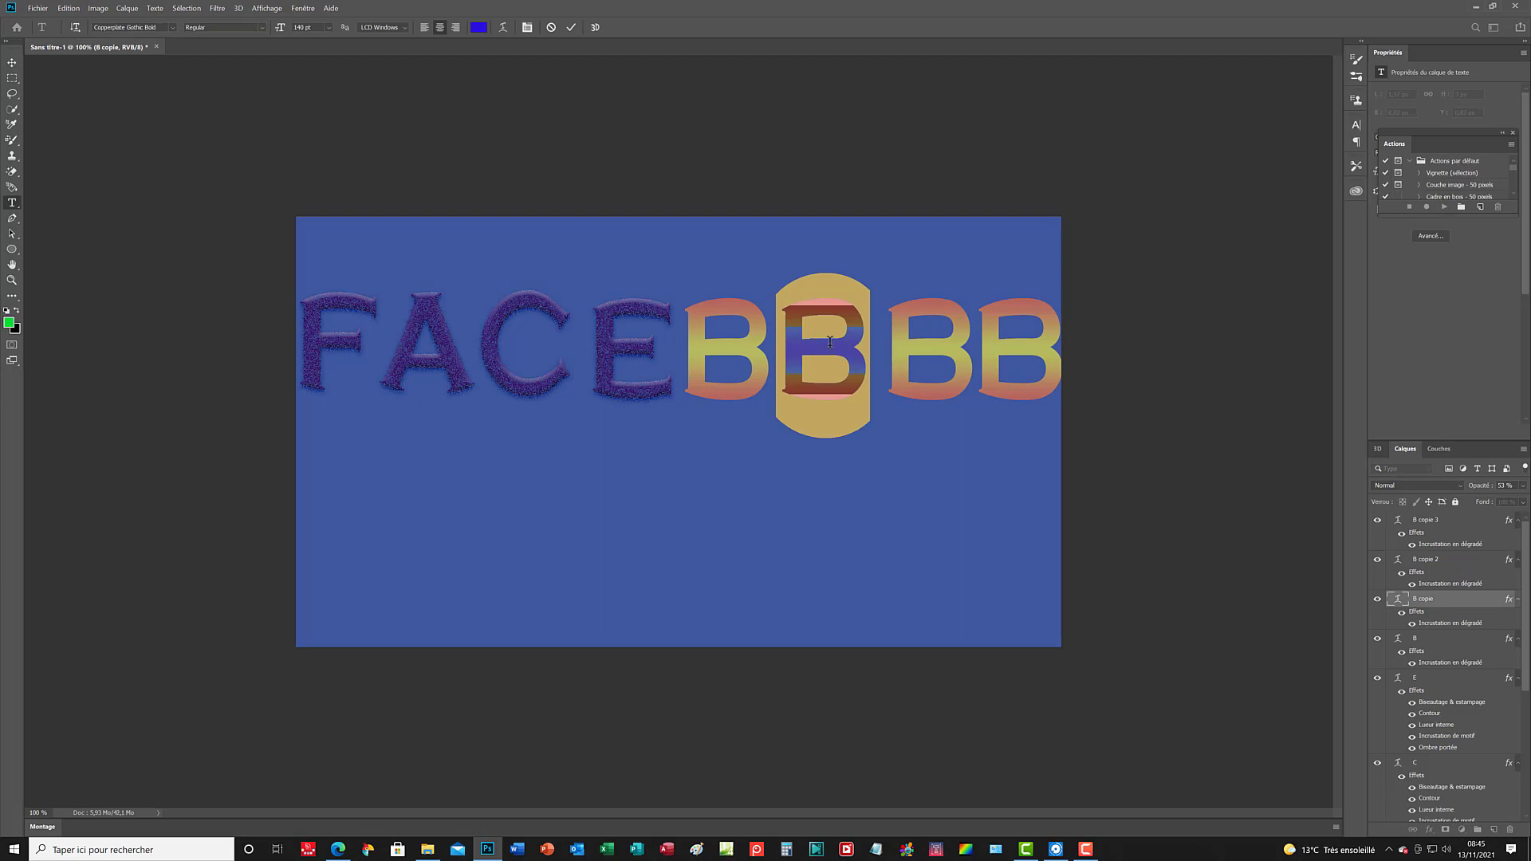
key(BackSpace)
text(O)
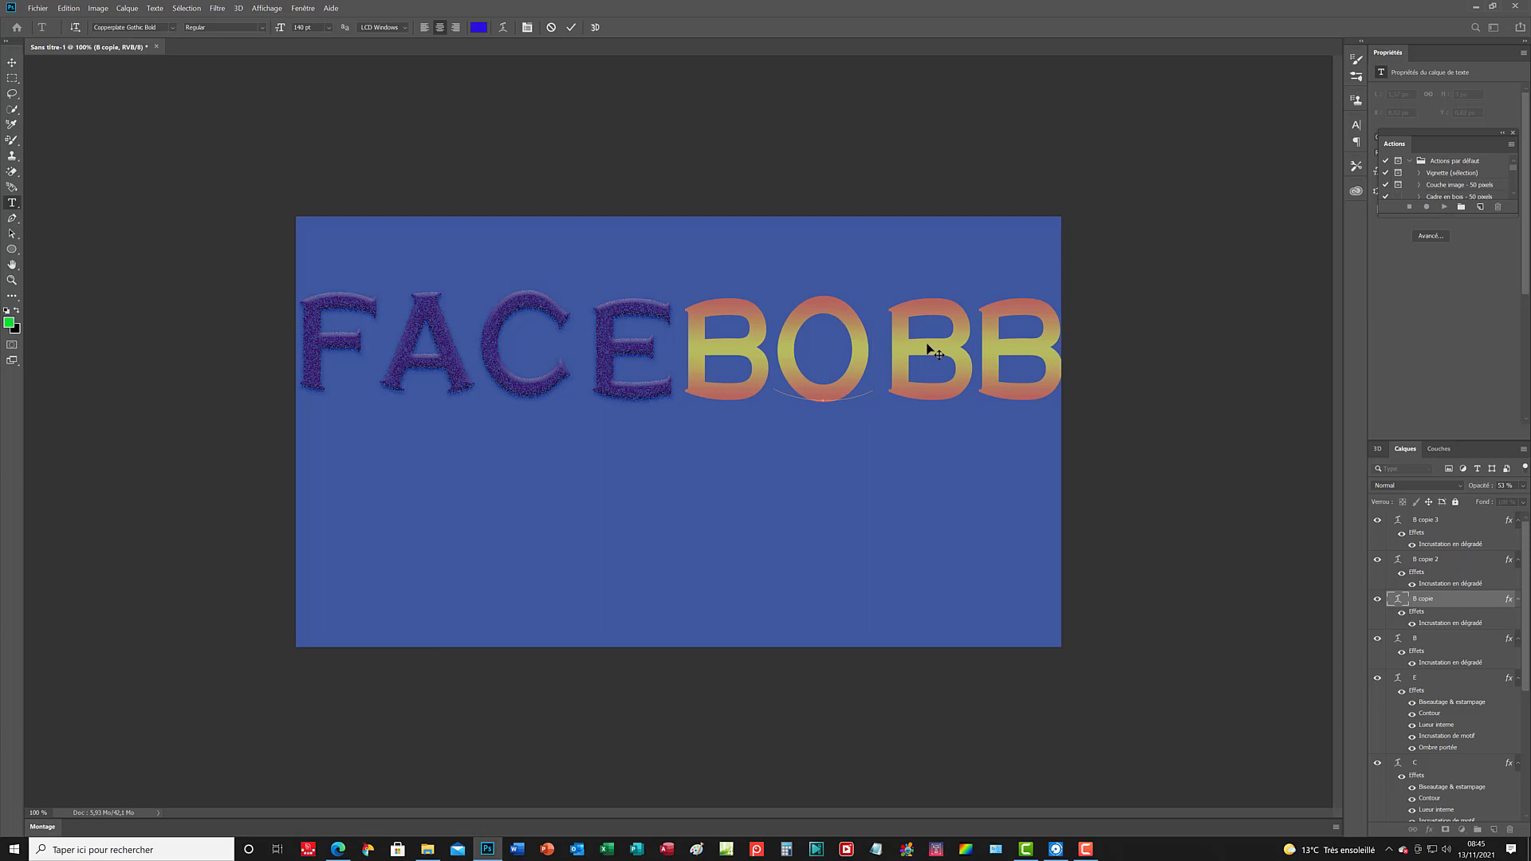
key(ctrl+Return)
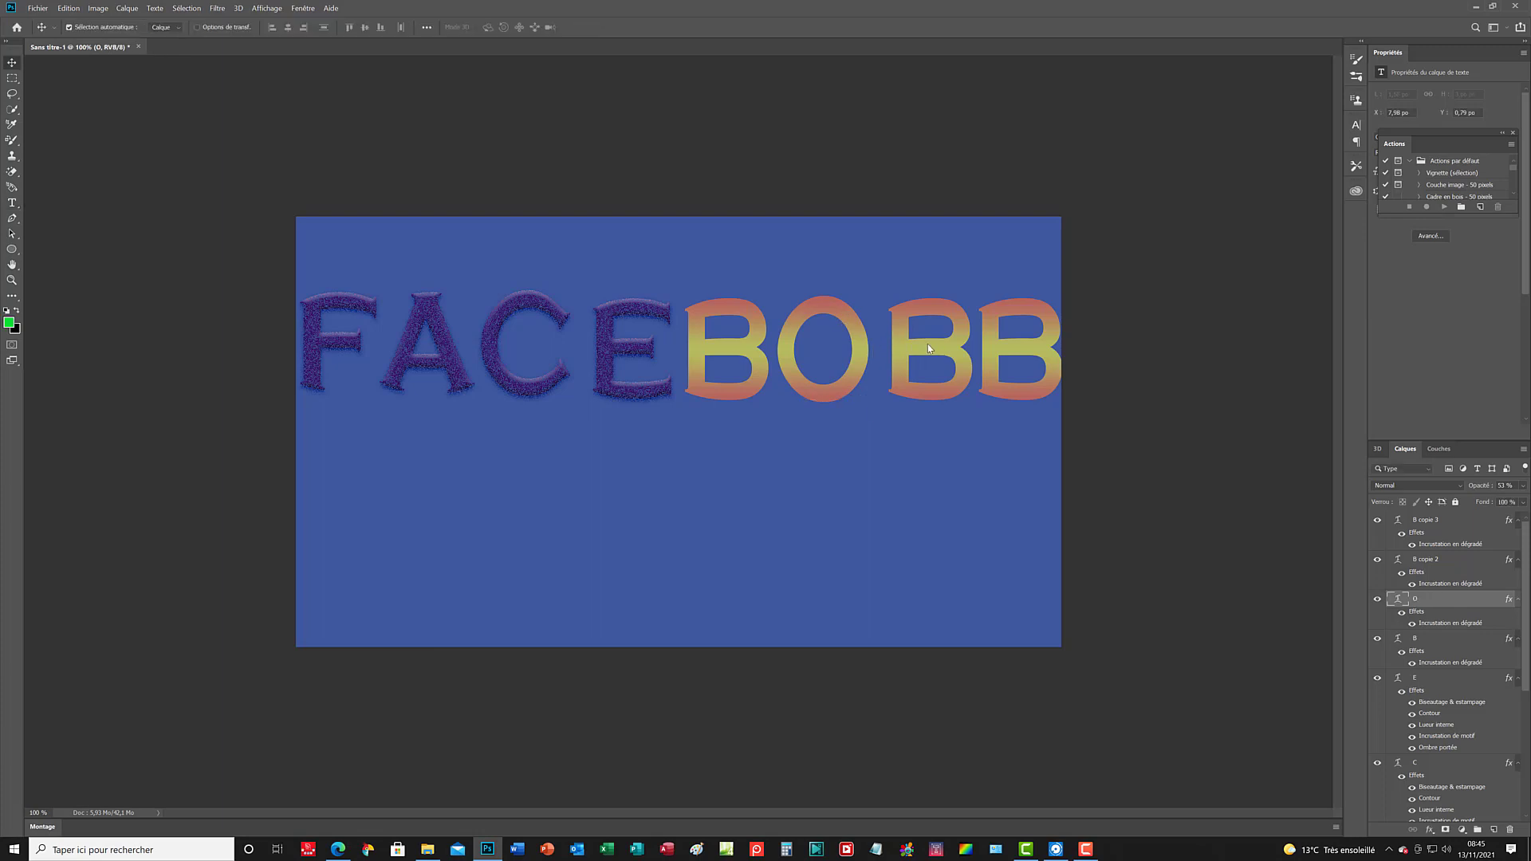
Replace the third B with O and the last B with K, committing both edits to complete BOOK.
double_click(929, 349)
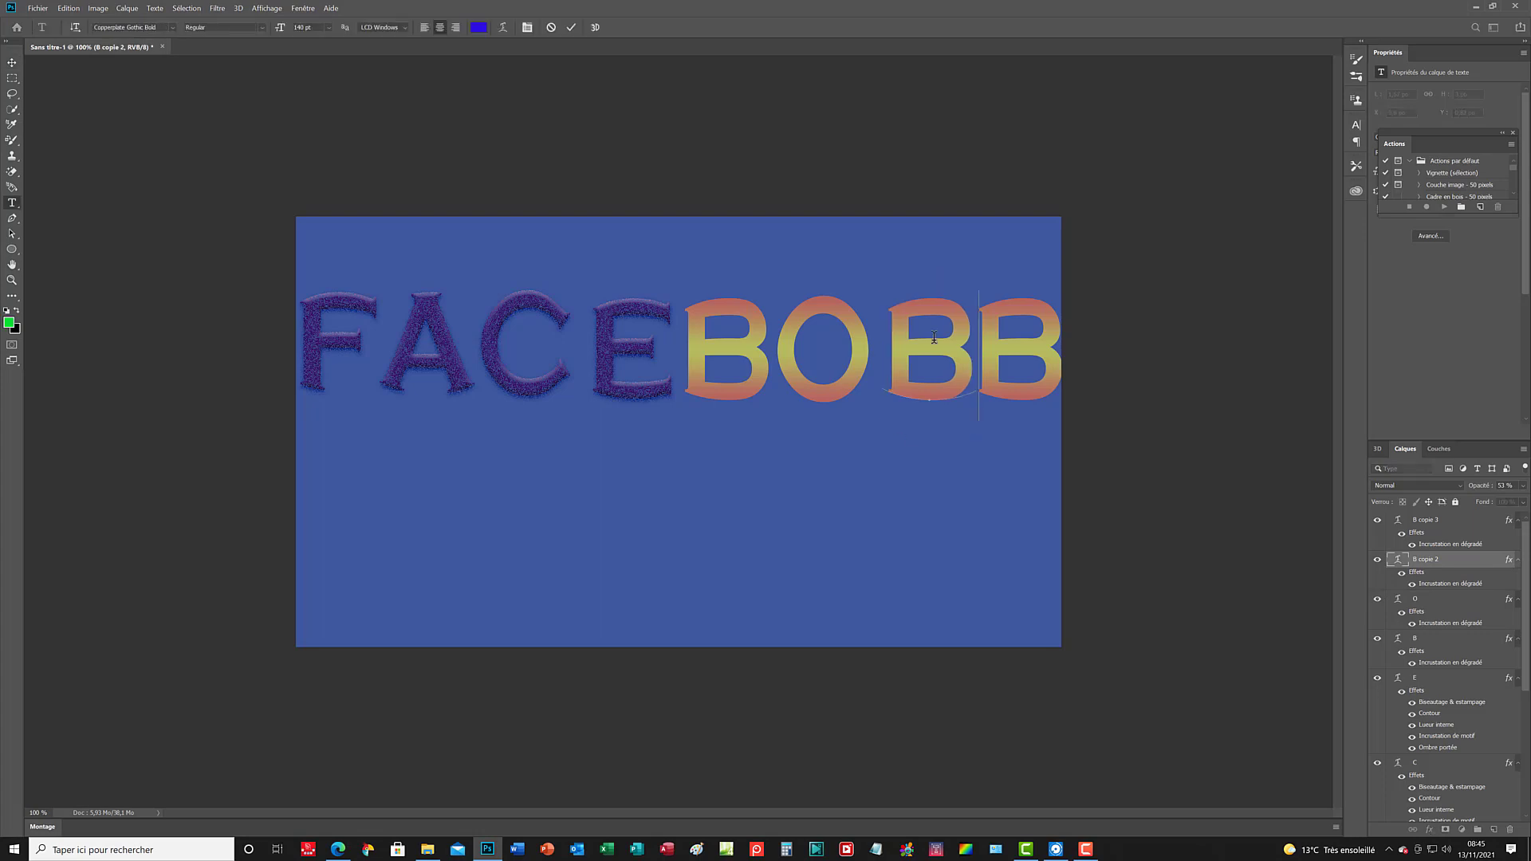
text(O)
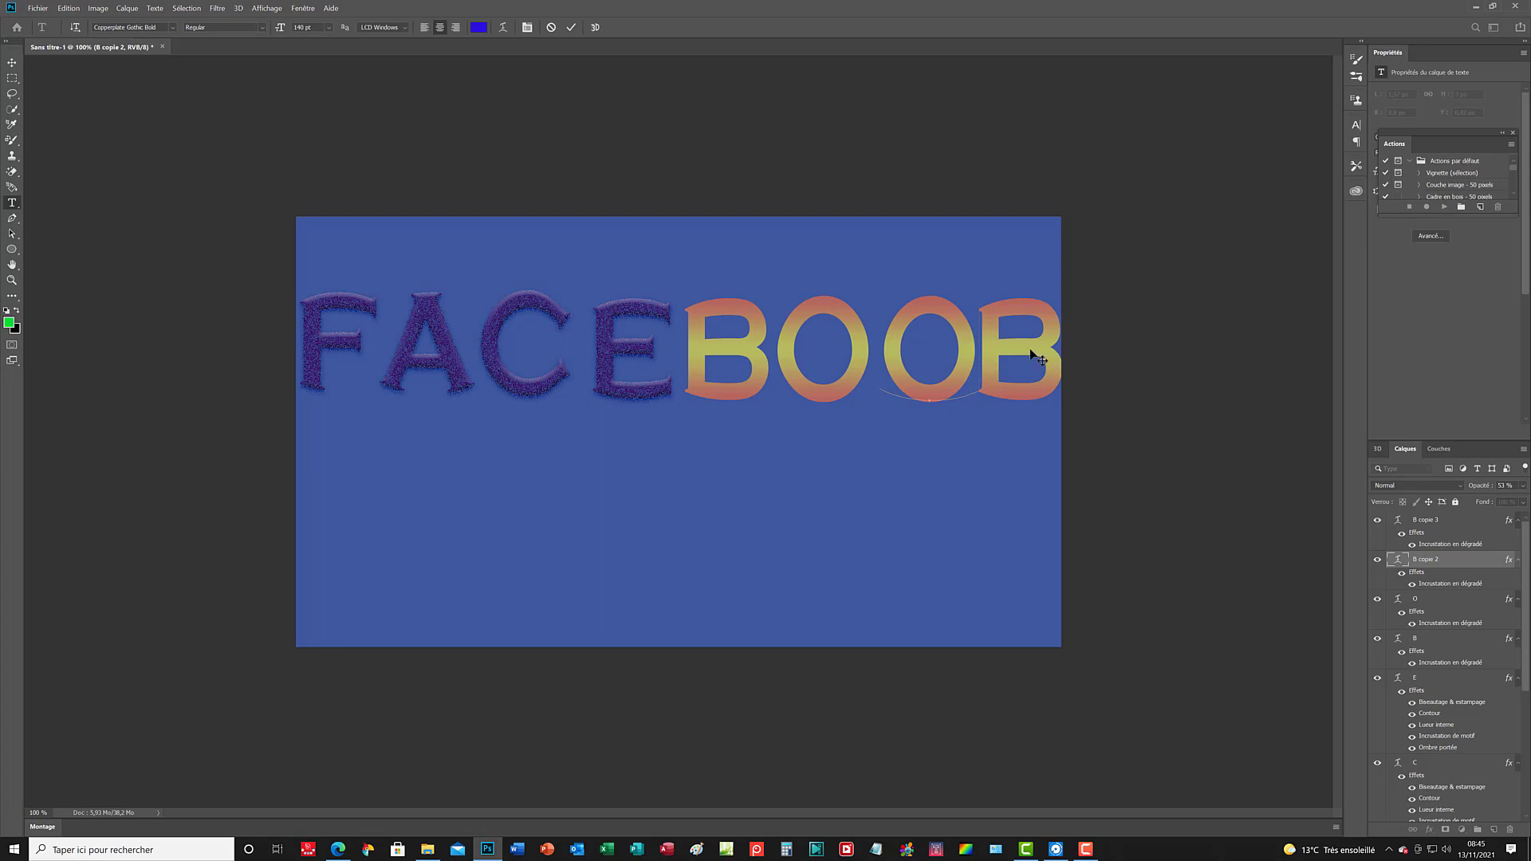
click(1044, 311)
double_click(1023, 344)
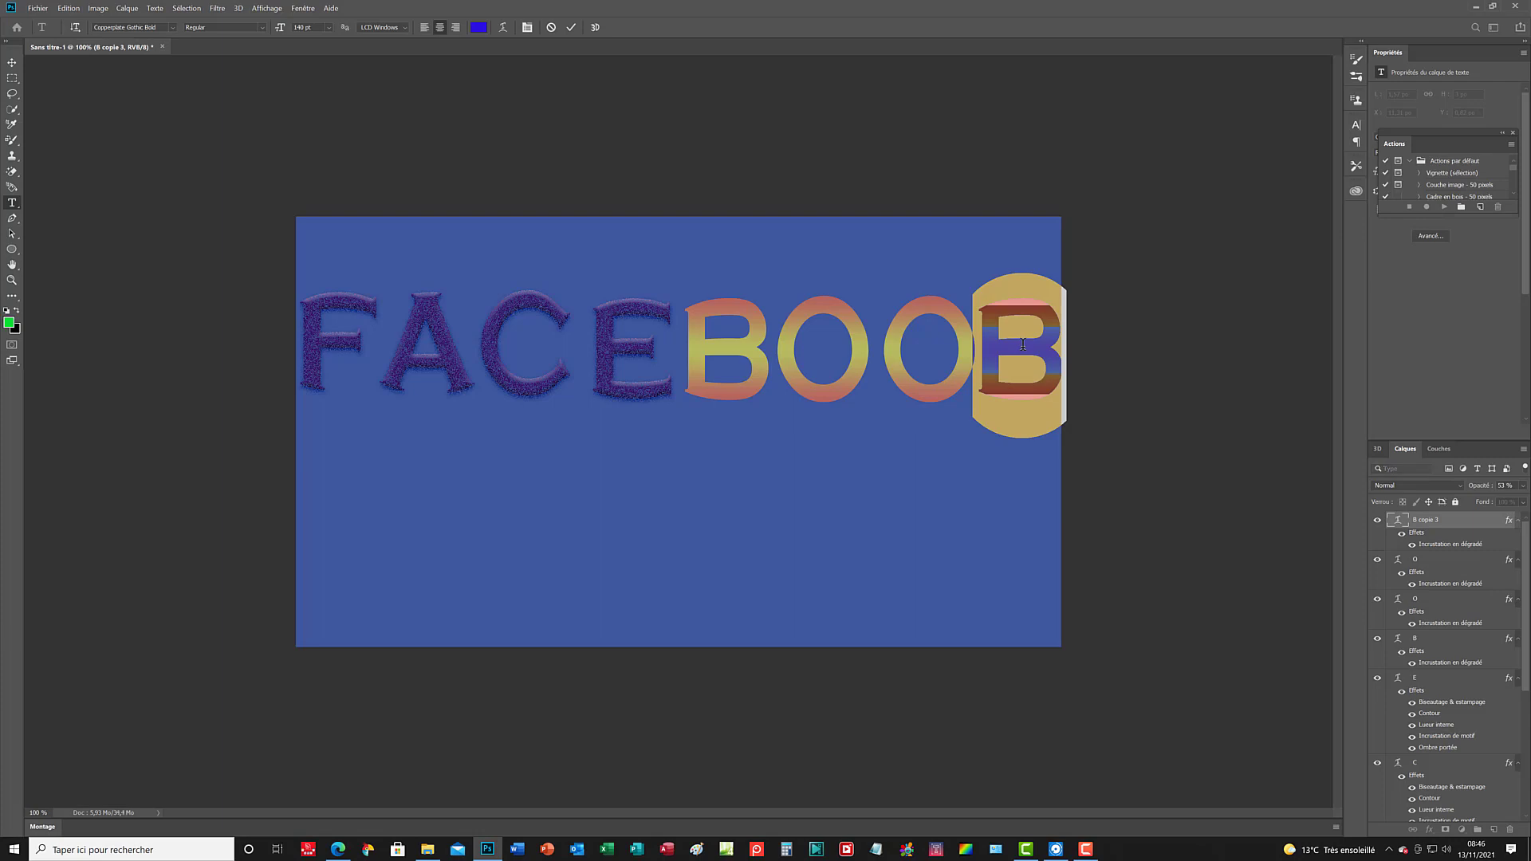
text(K)
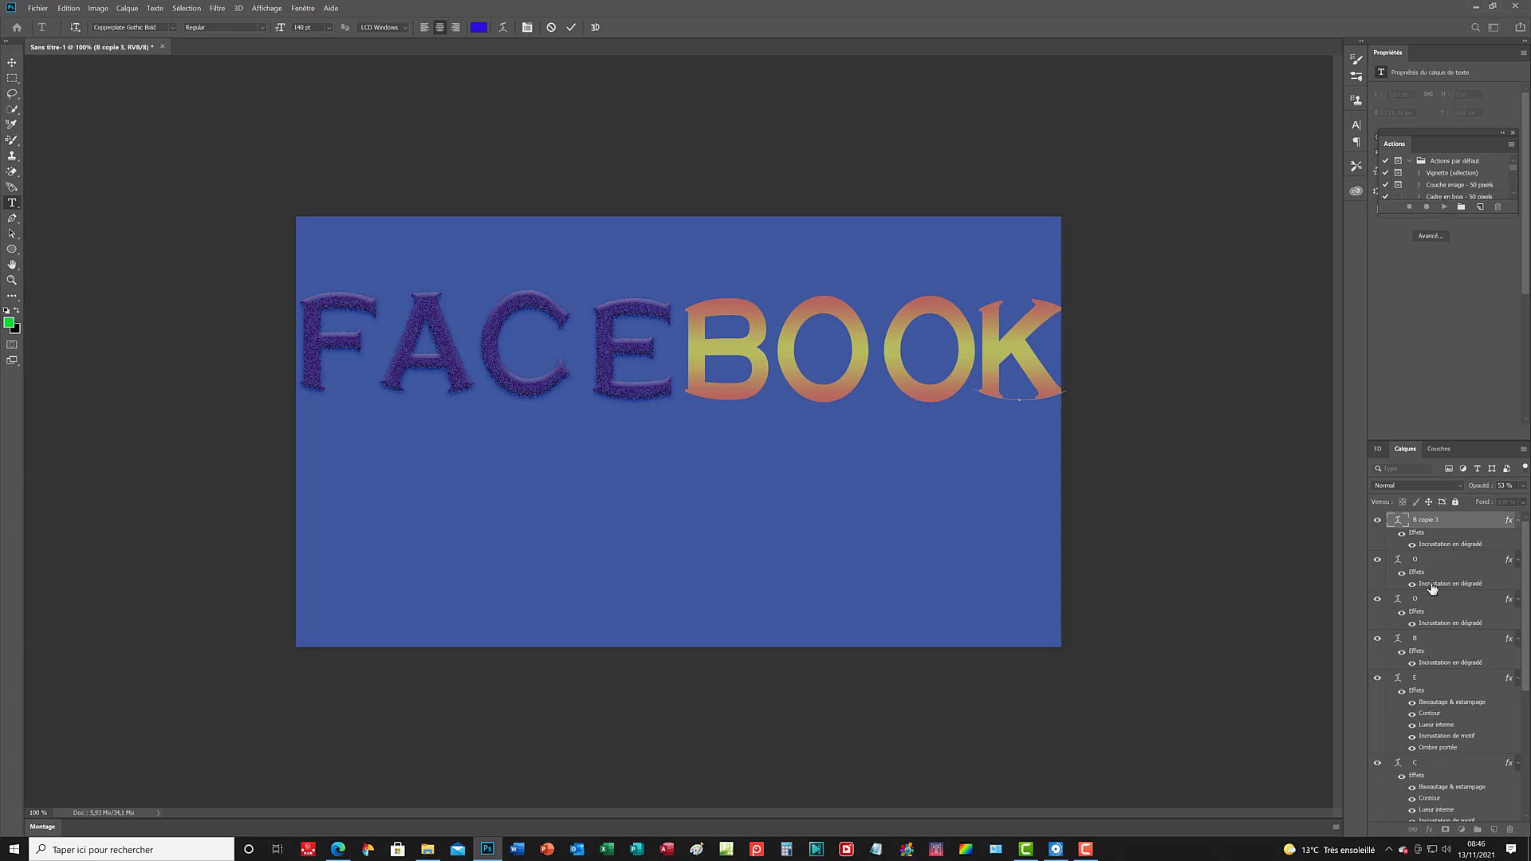
click(1432, 523)
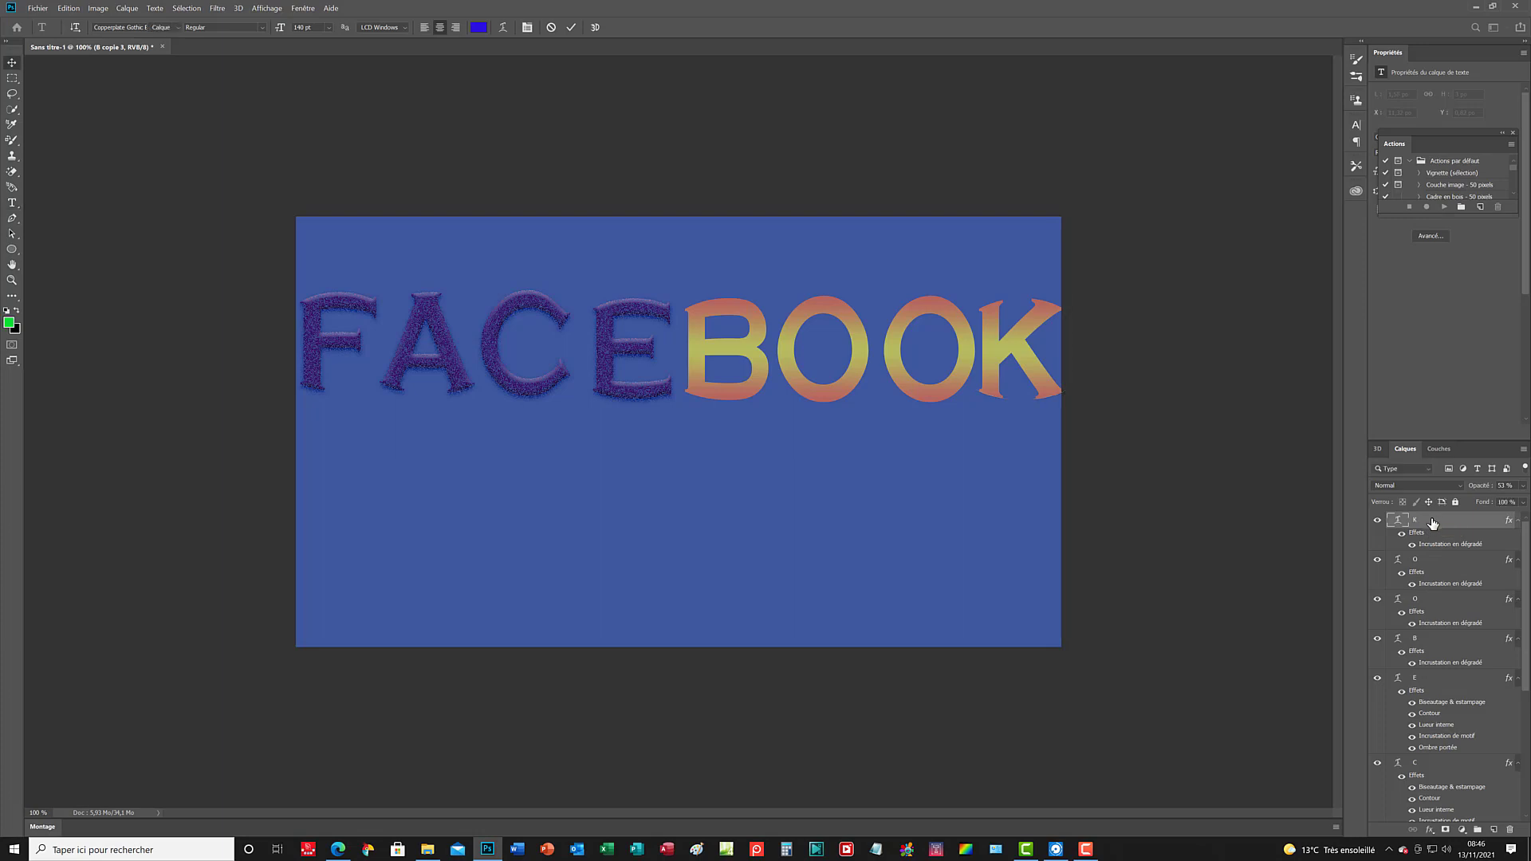
double_click(1472, 520)
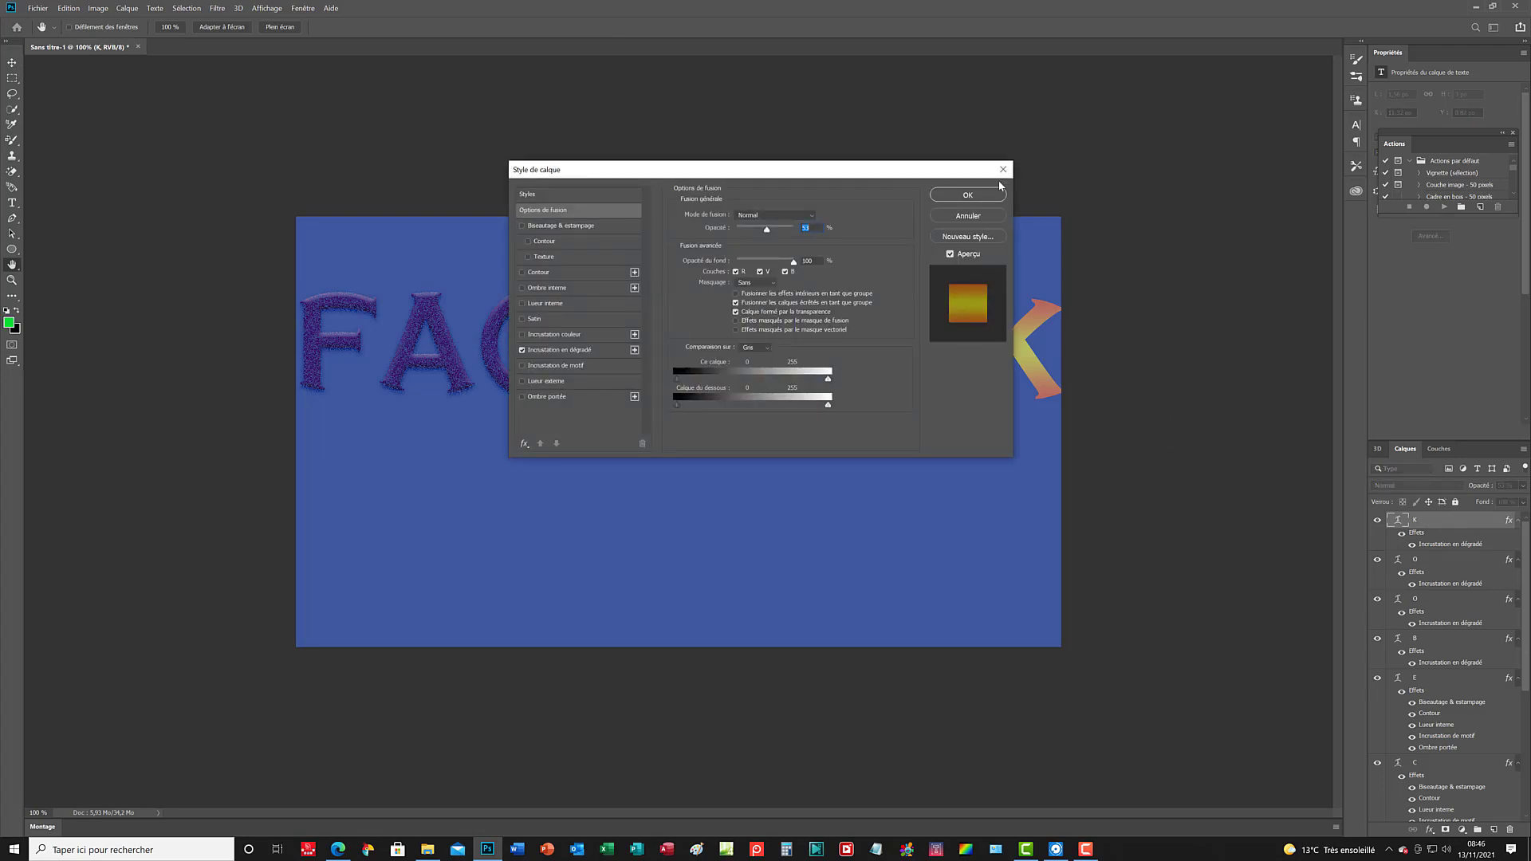
click(989, 198)
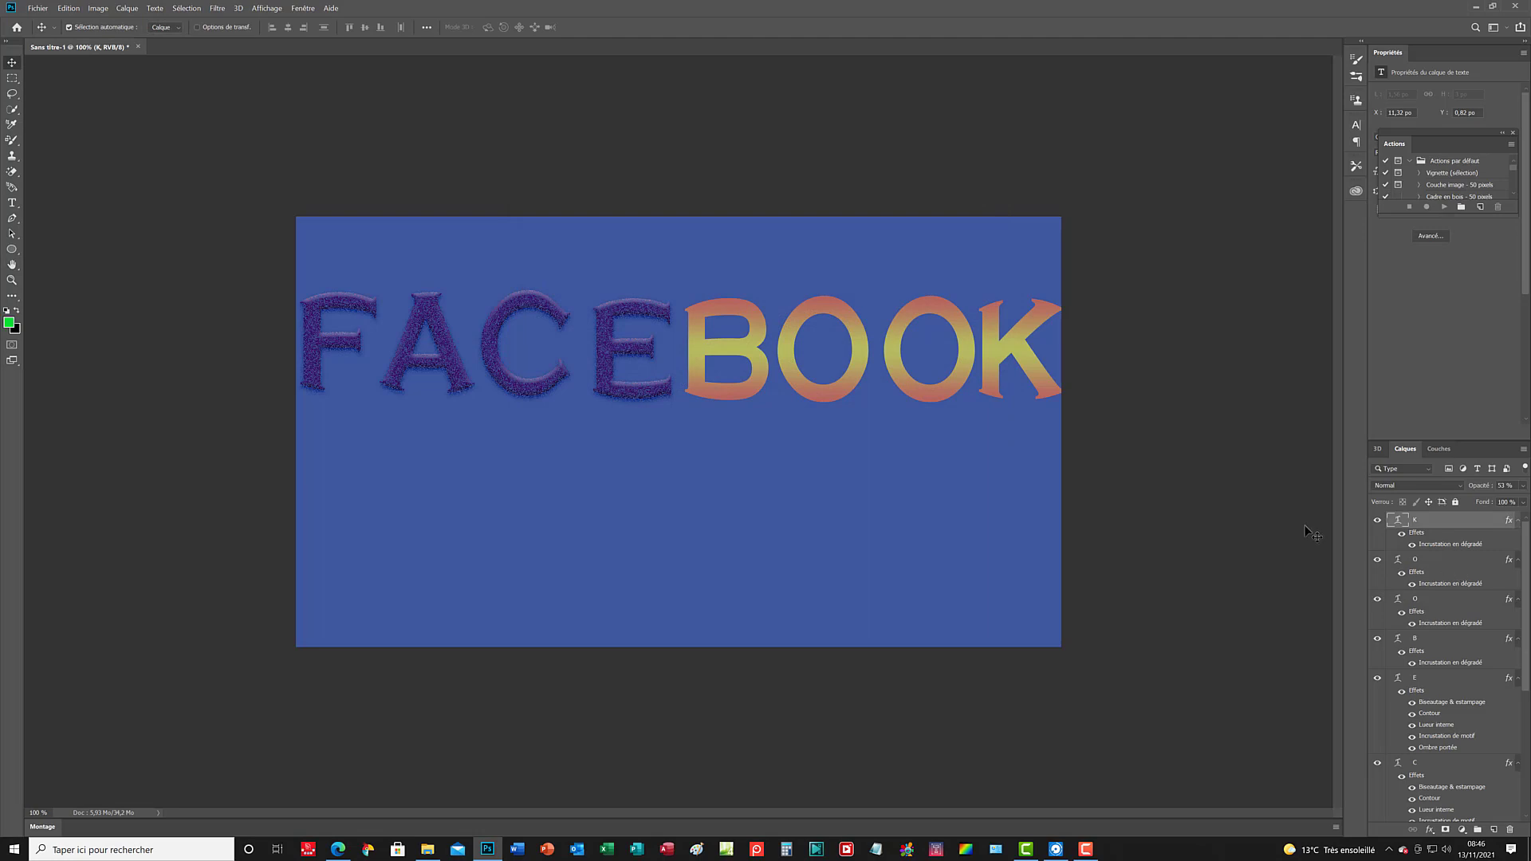
Reorder the layers so that the C layer sits below A, directly above F.
scroll(1439, 630, down, 3)
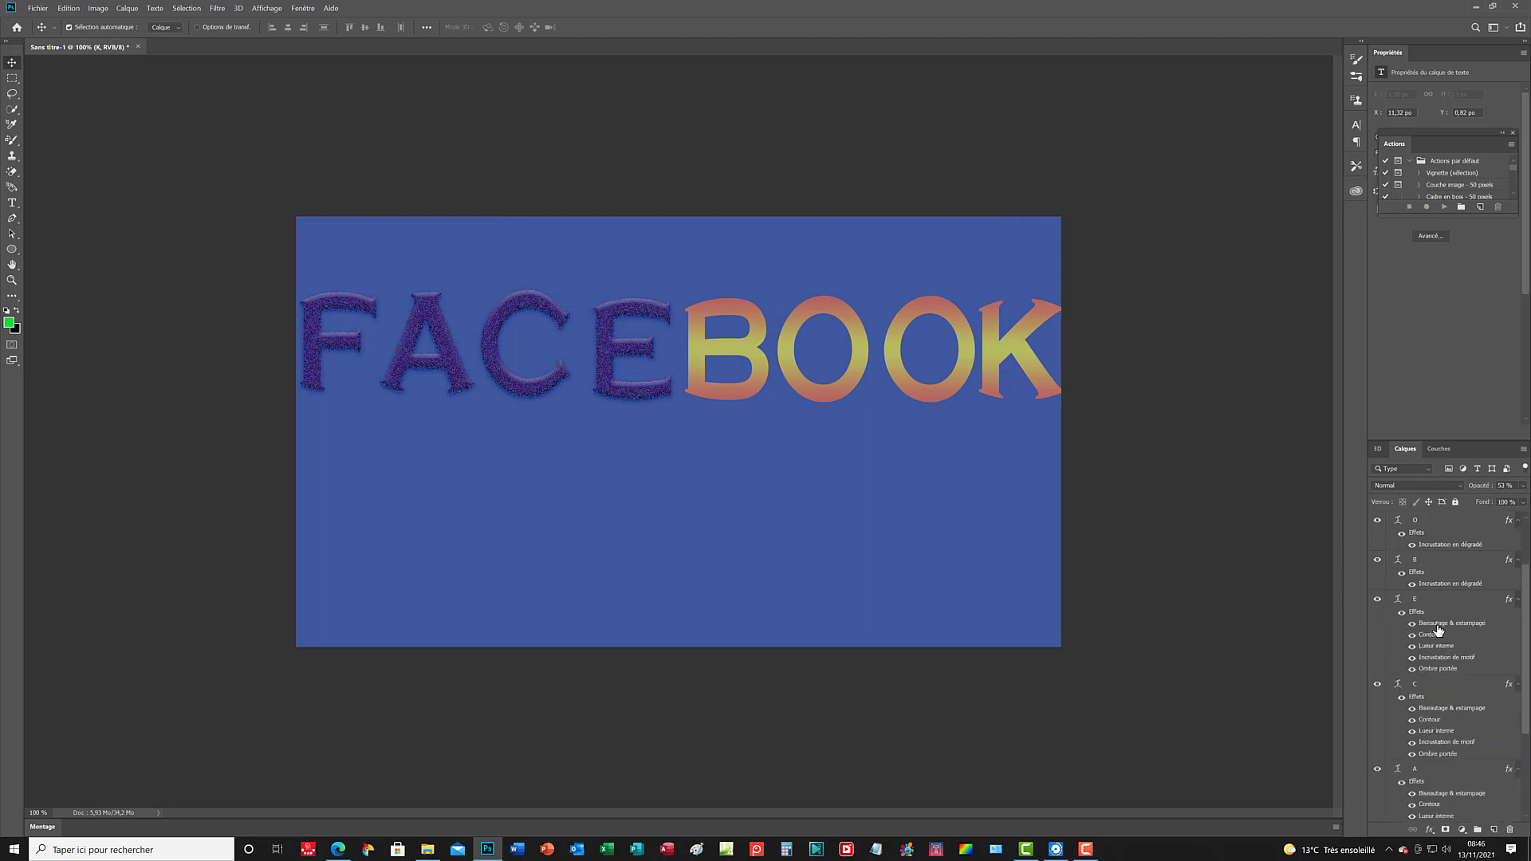
scroll(1439, 630, down, 3)
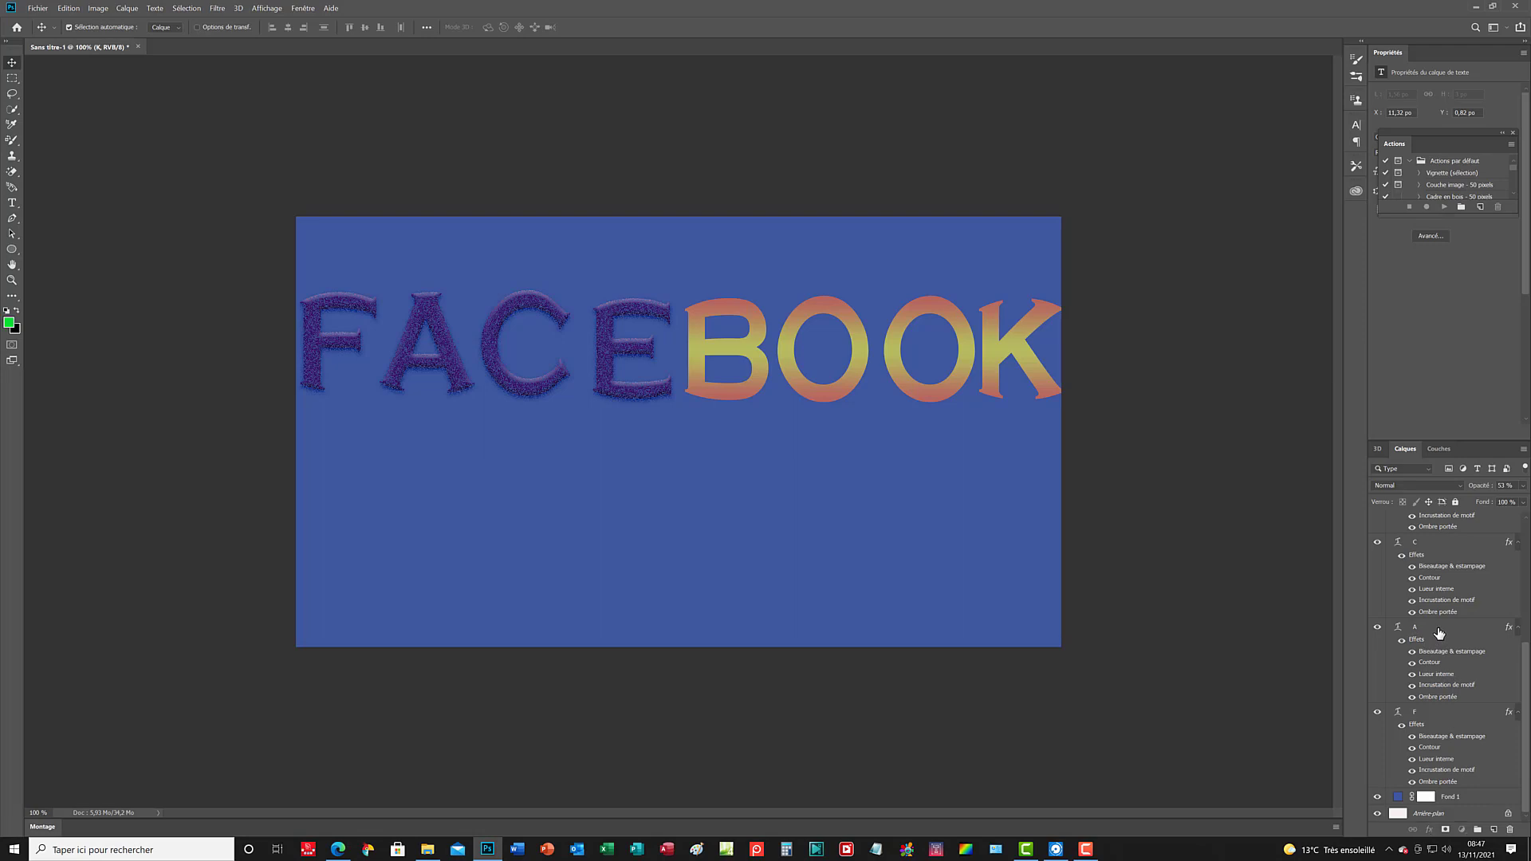
mouse_move(1440, 633)
mouse_down()
mouse_move(1436, 782)
mouse_move(1459, 803)
mouse_move(1444, 649)
mouse_move(1394, 825)
mouse_move(1390, 766)
mouse_move(1423, 678)
mouse_move(1454, 796)
mouse_move(1440, 769)
mouse_move(1451, 630)
mouse_up()
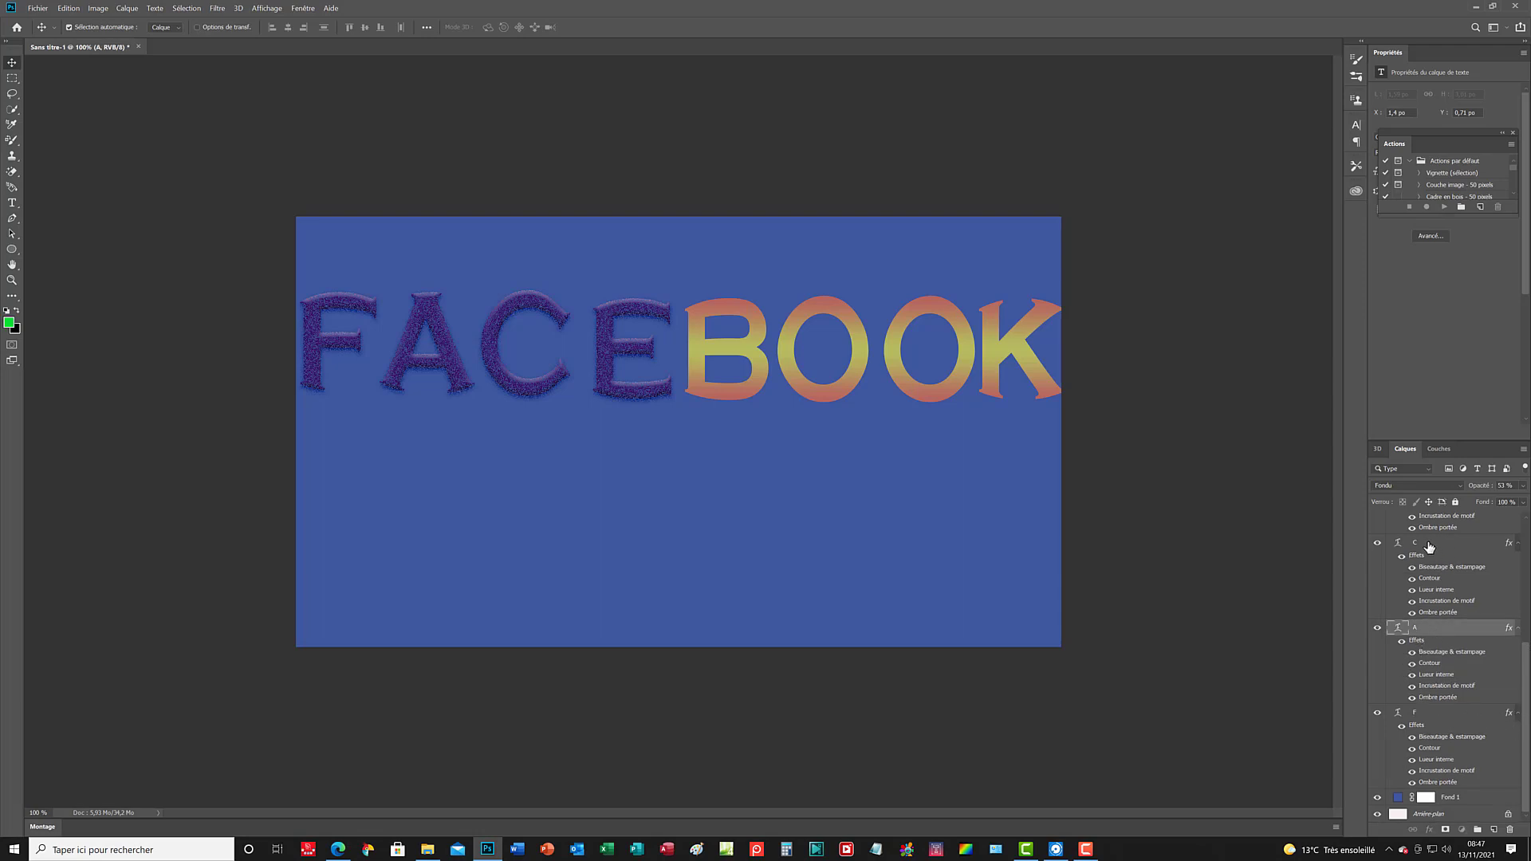
drag(1429, 545, 1414, 623)
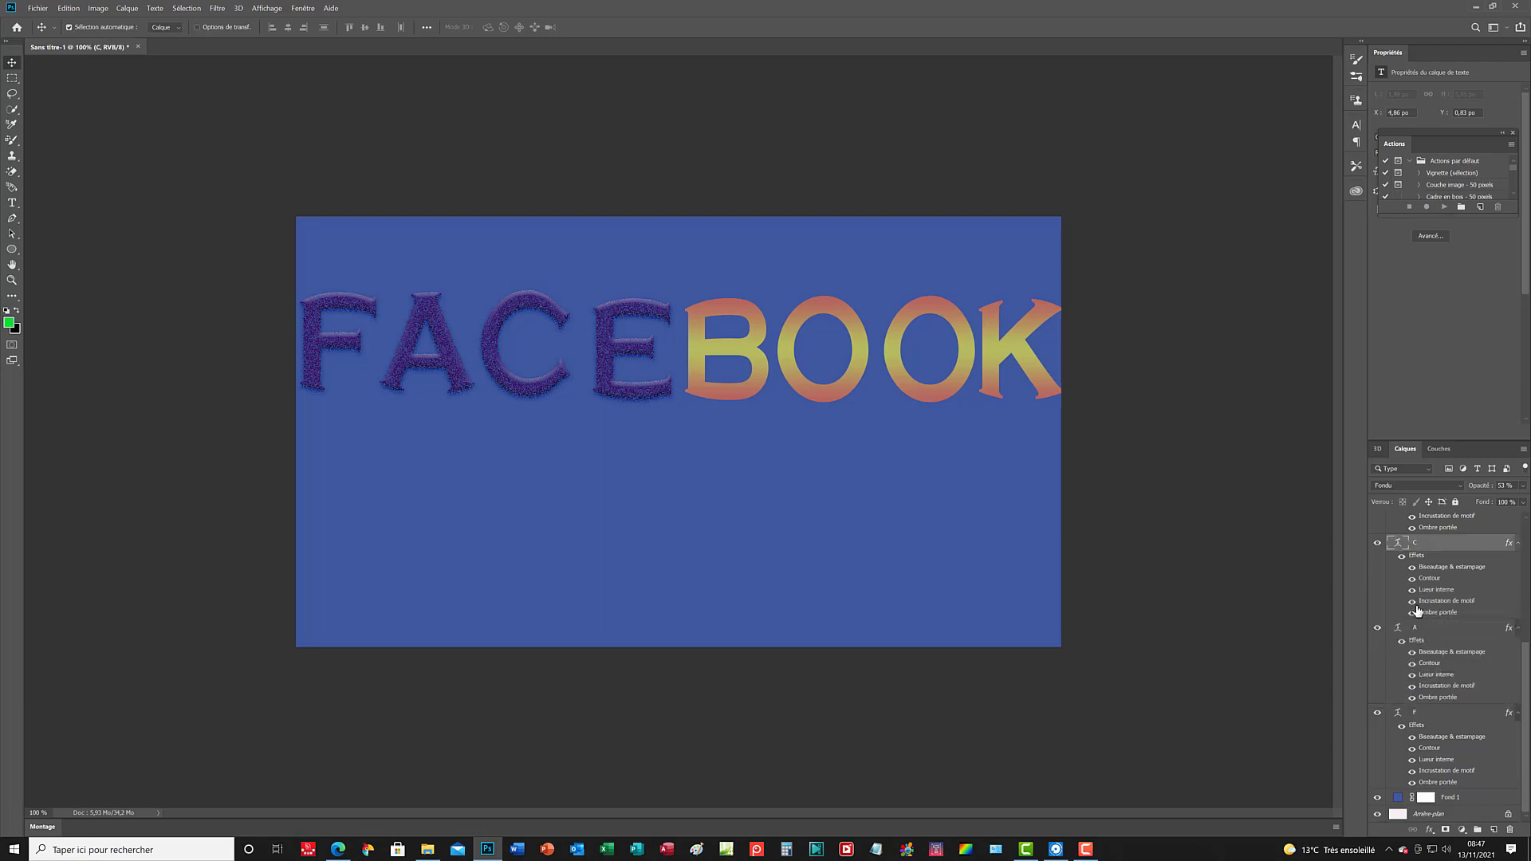
drag(1448, 552, 1427, 708)
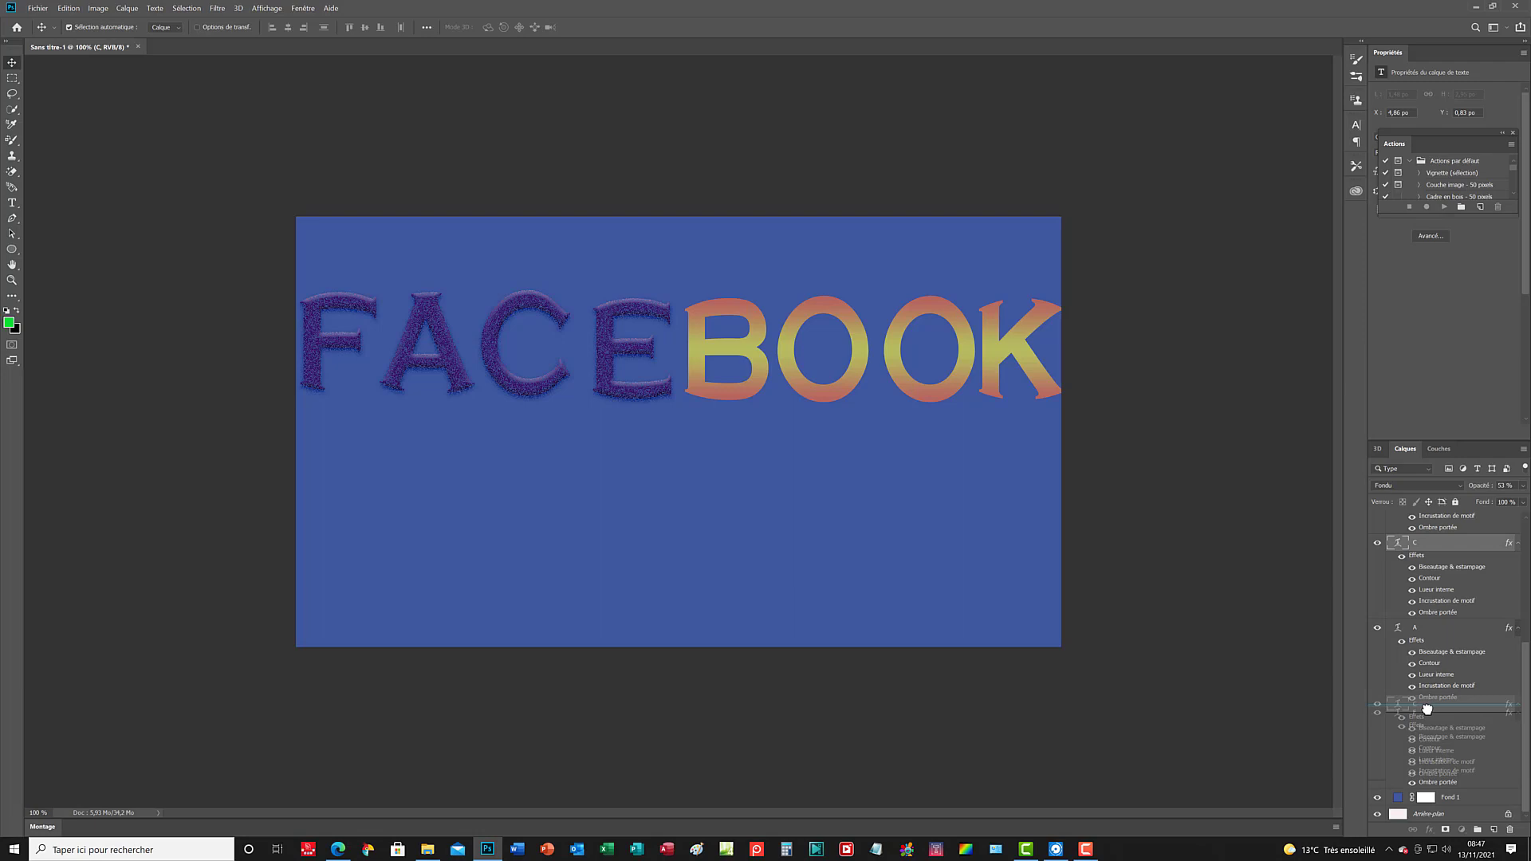
drag(1428, 709, 1427, 709)
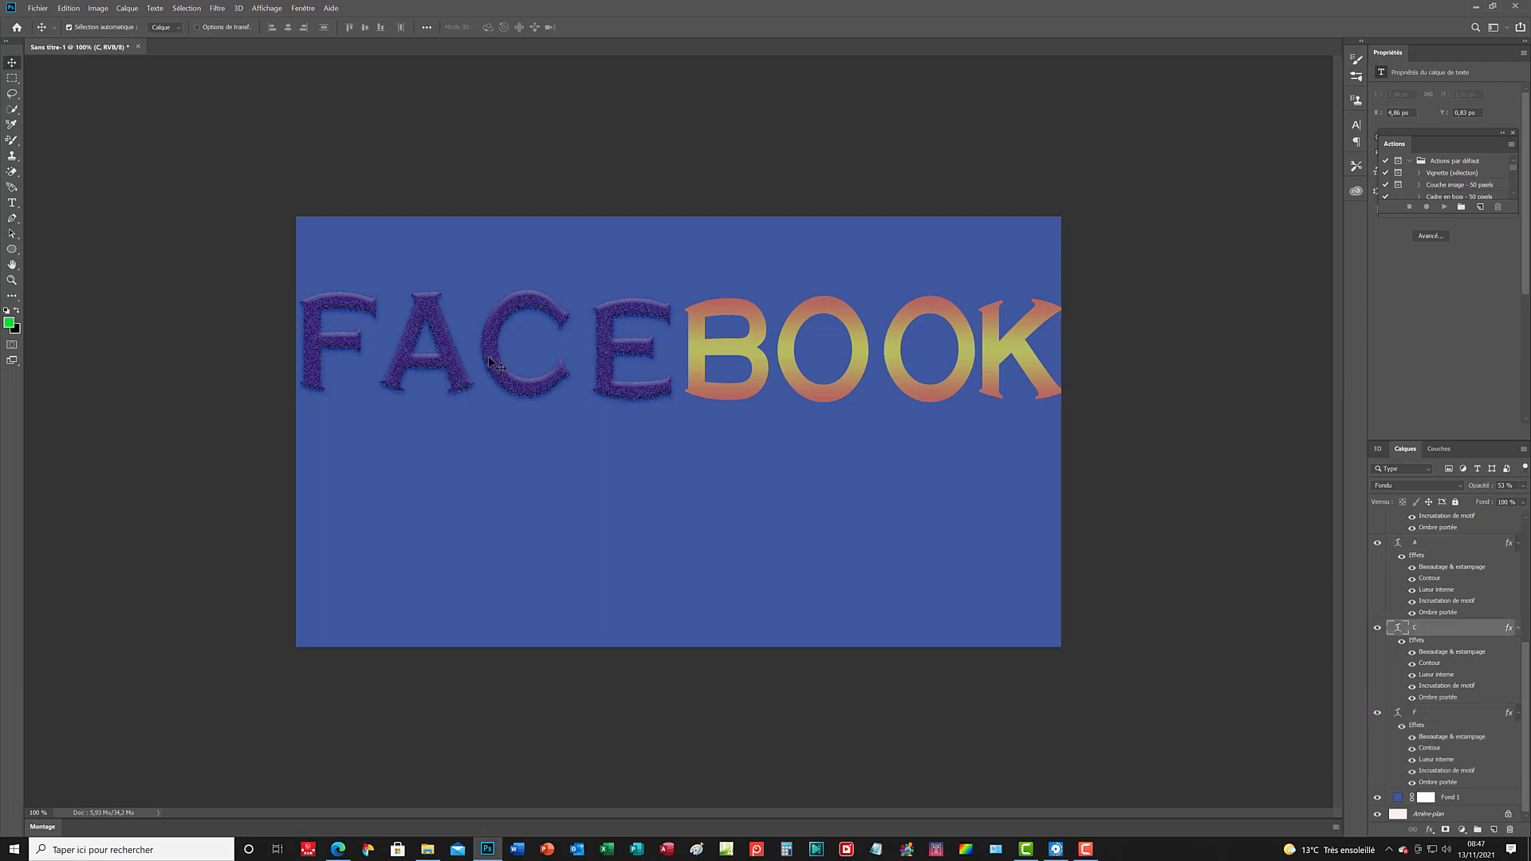
Move the F, C and E closer to the A so that neighbouring letters of FACE overlap.
drag(499, 348, 449, 348)
drag(315, 341, 370, 332)
drag(619, 342, 506, 331)
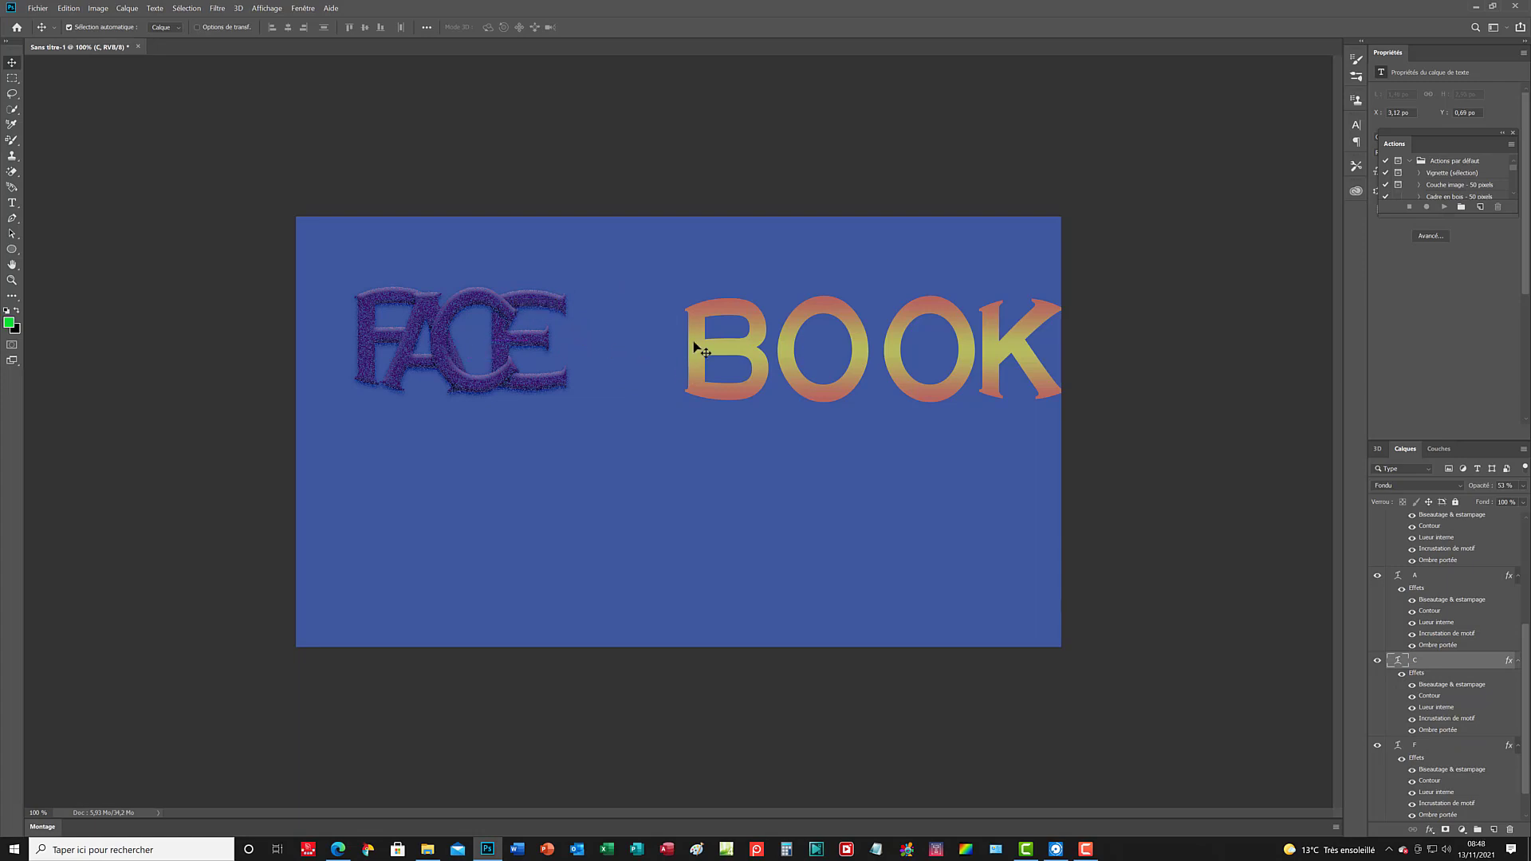
Move the B over the edge of the E, and the first O about 3 inches leftward to overlap the B.
drag(694, 343, 532, 328)
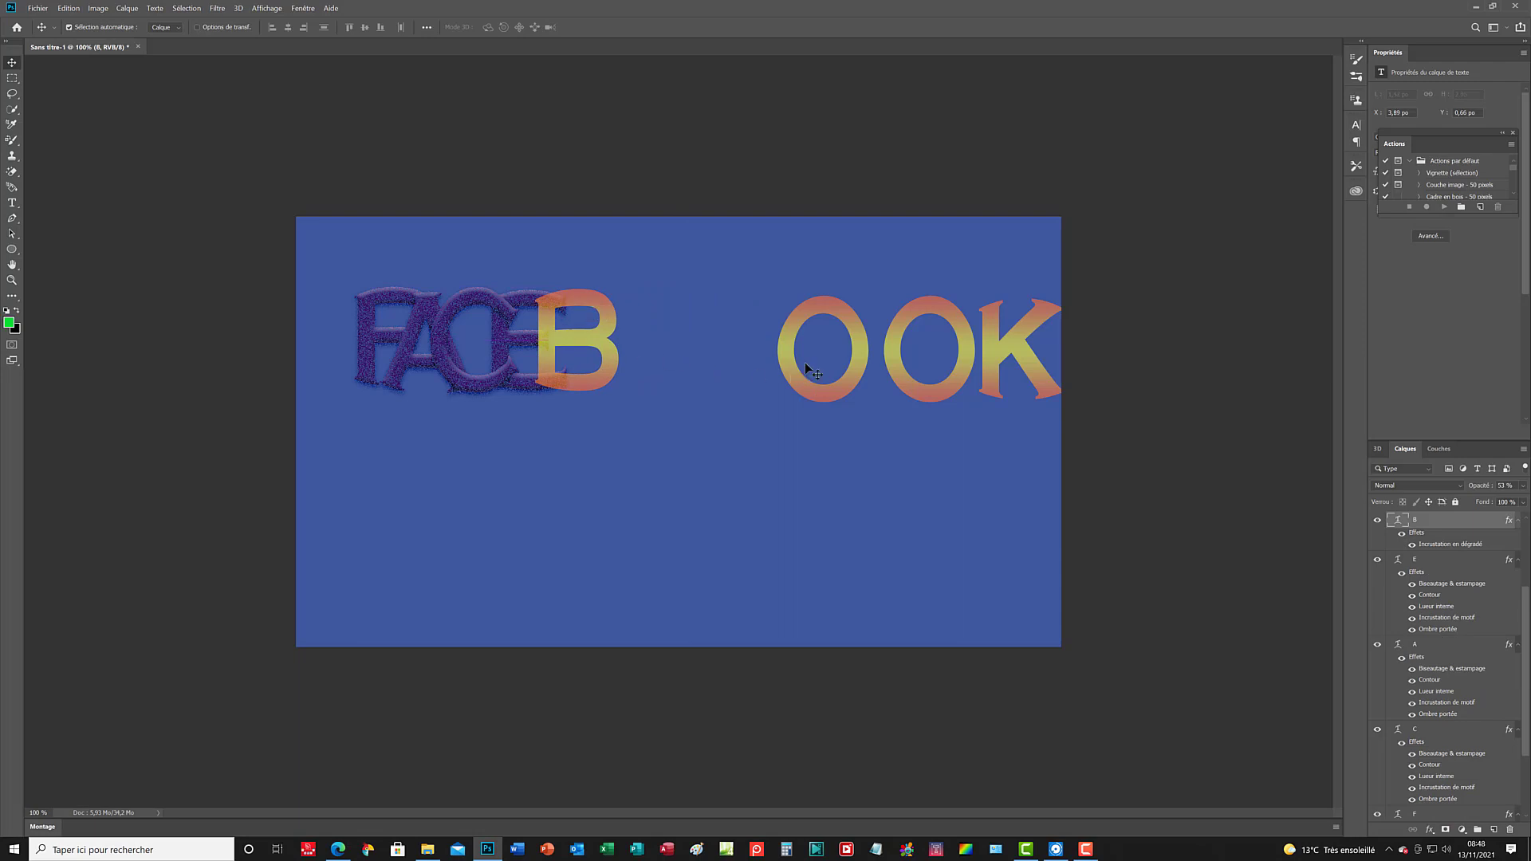
drag(790, 352, 632, 351)
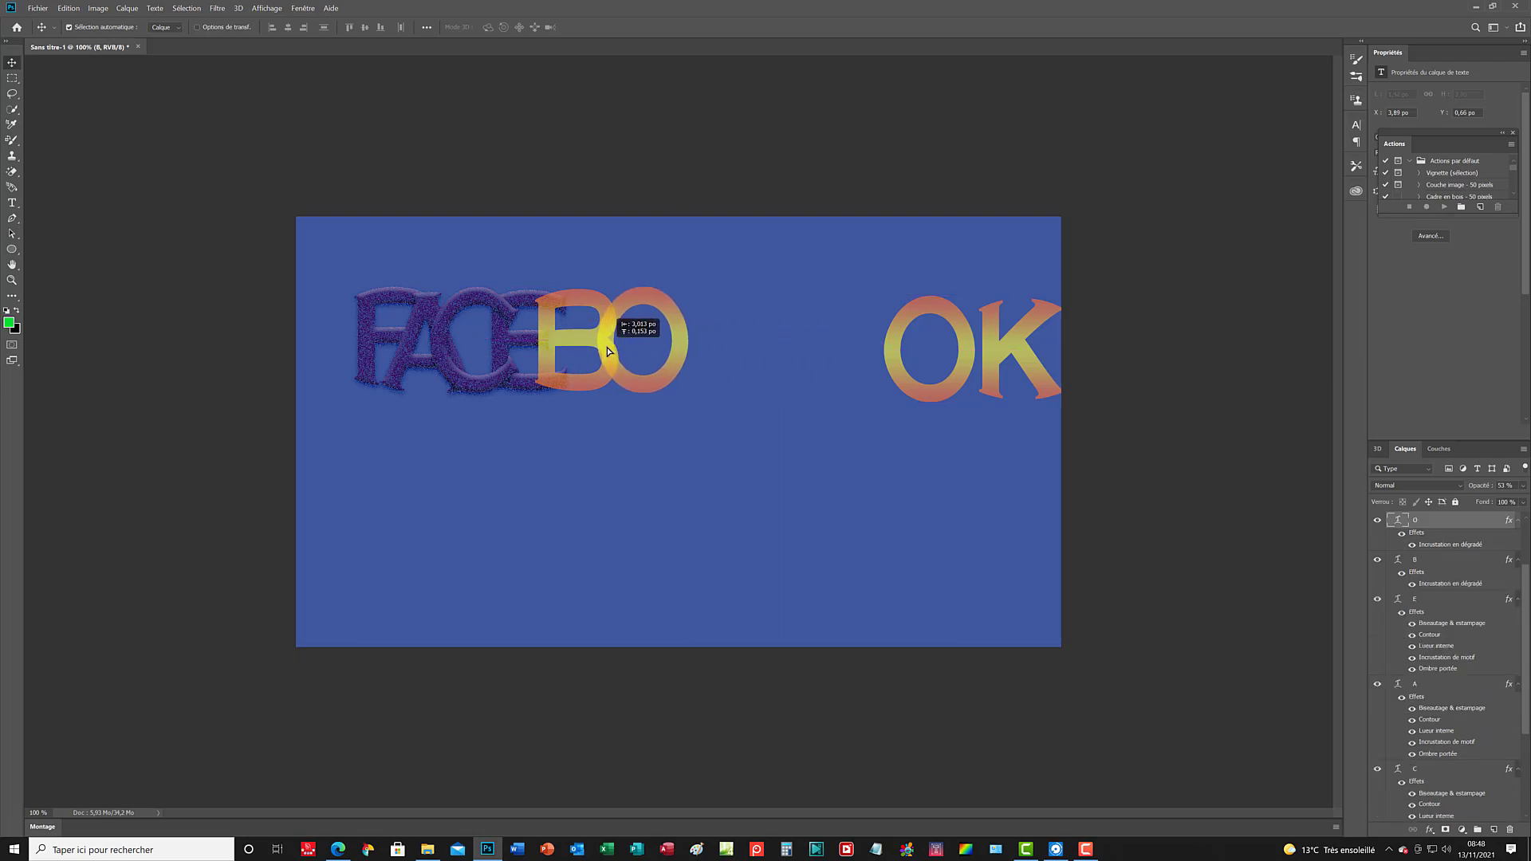
drag(608, 351, 609, 352)
Place the first O layer below the B layer in the stack and nudge the B letter slightly downward.
click(680, 356)
drag(1459, 526, 1433, 590)
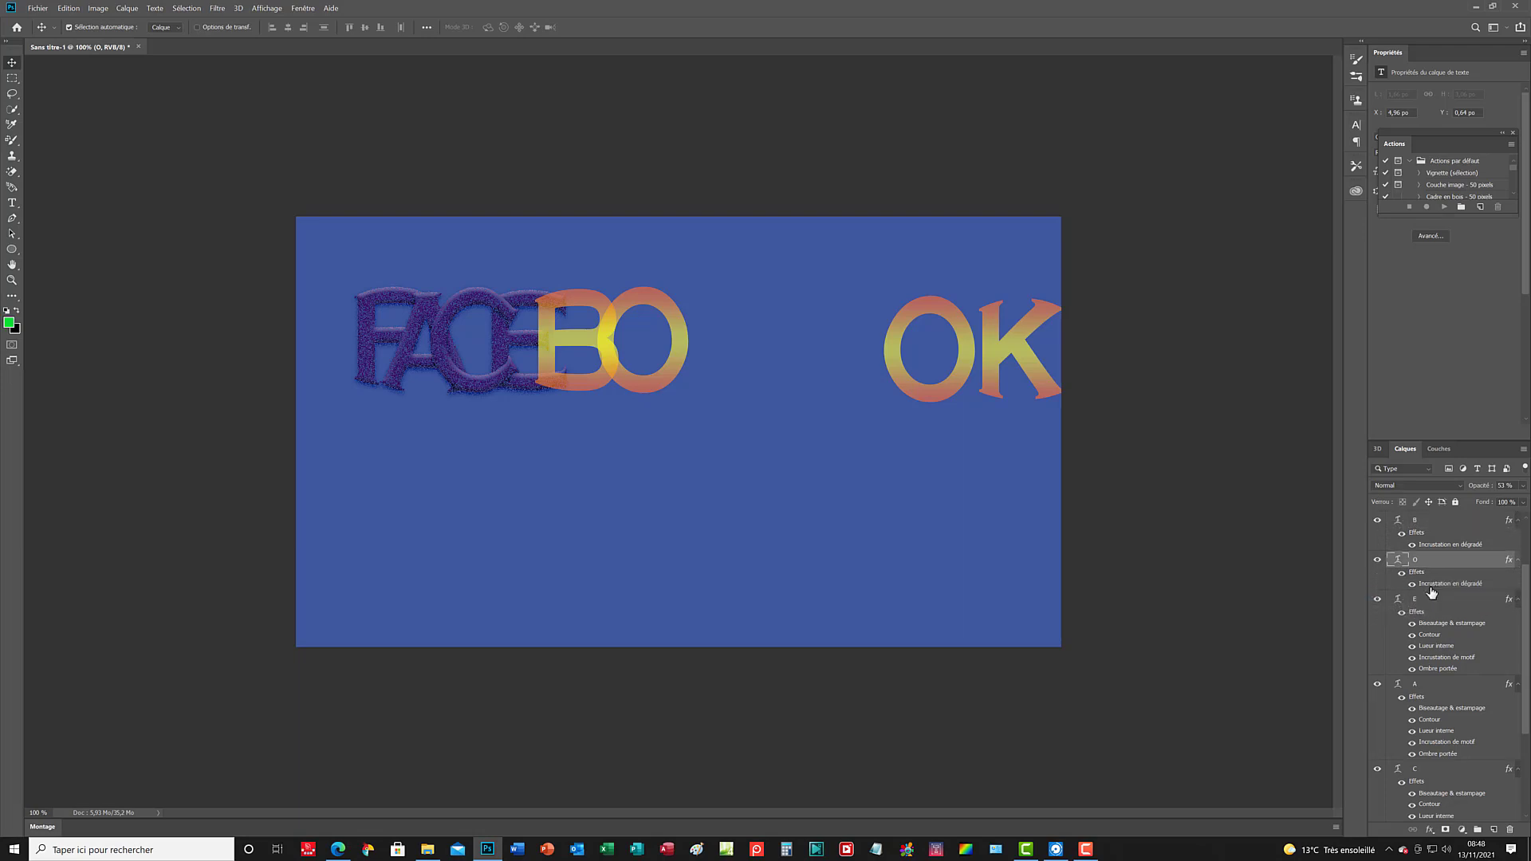
mouse_move(590, 353)
mouse_down()
mouse_move(749, 363)
mouse_move(586, 357)
mouse_move(604, 359)
mouse_up()
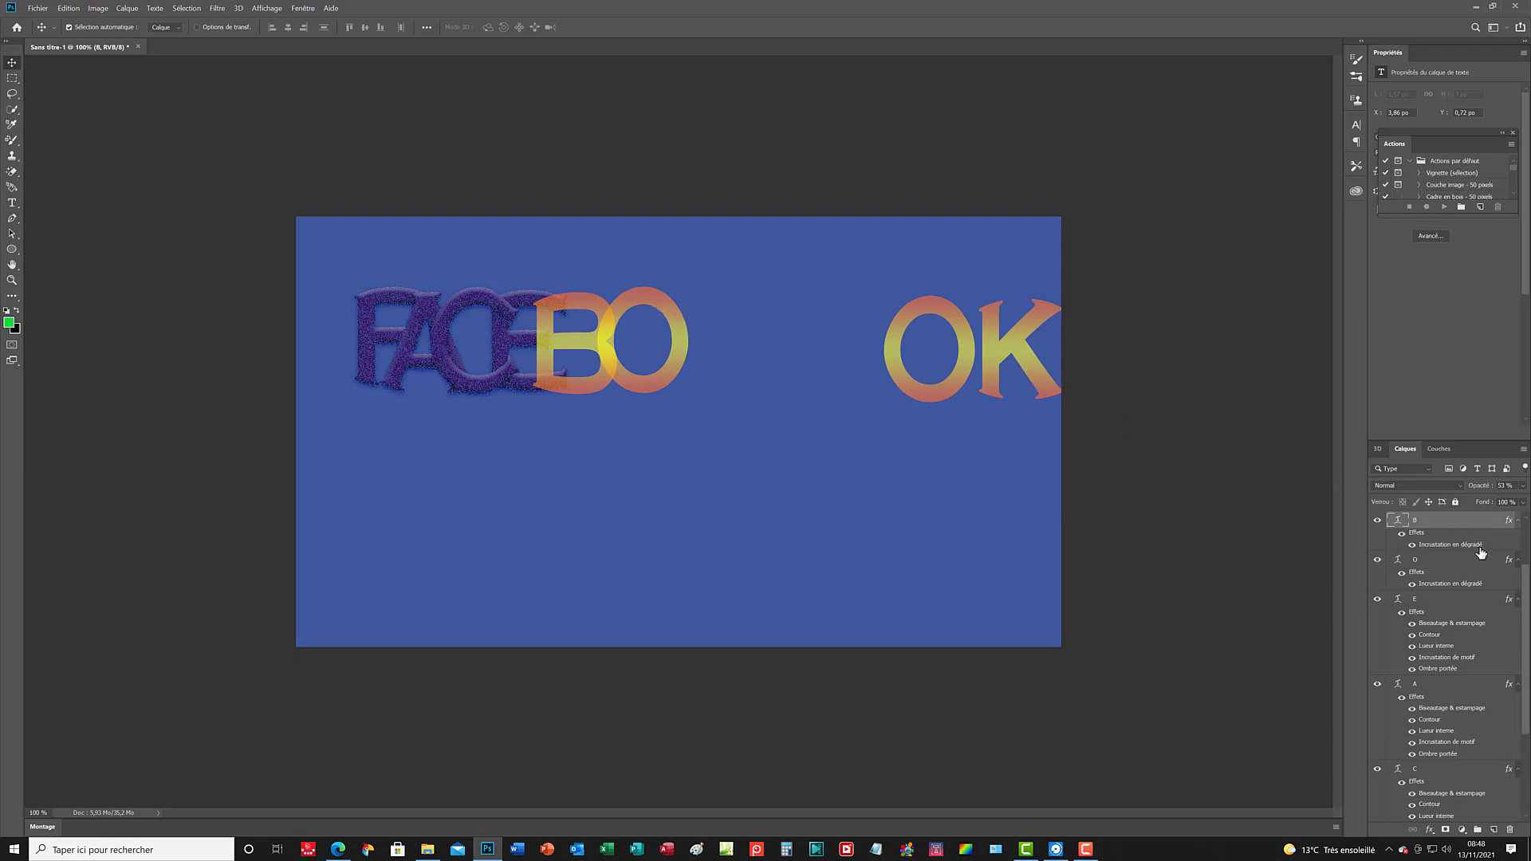
Move the second O leftward over the edge of the first O, and the K over the edge of the second O.
scroll(1477, 547, up, 2)
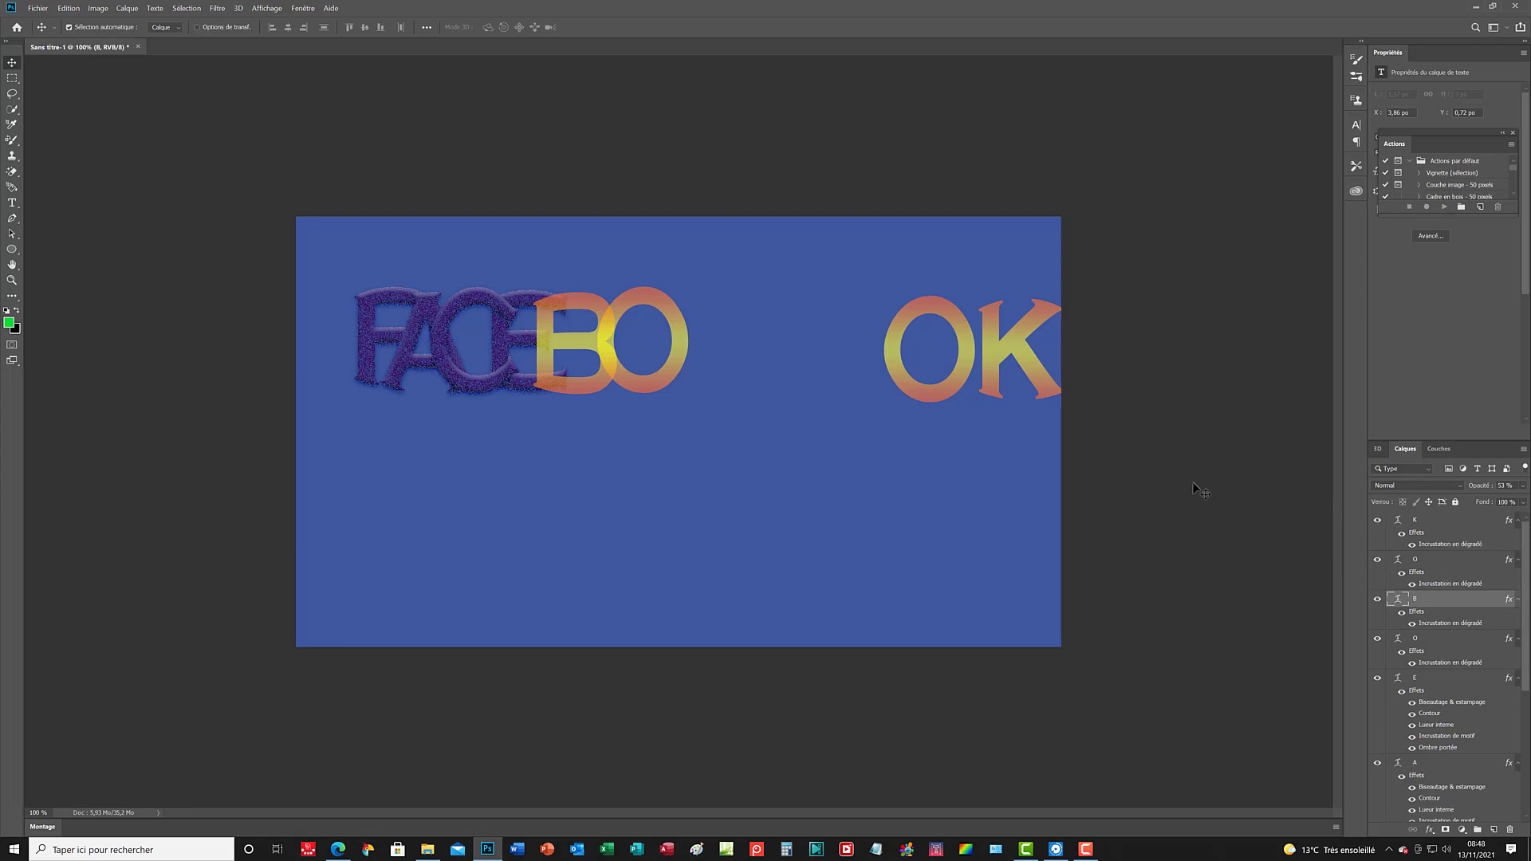
drag(959, 318, 727, 316)
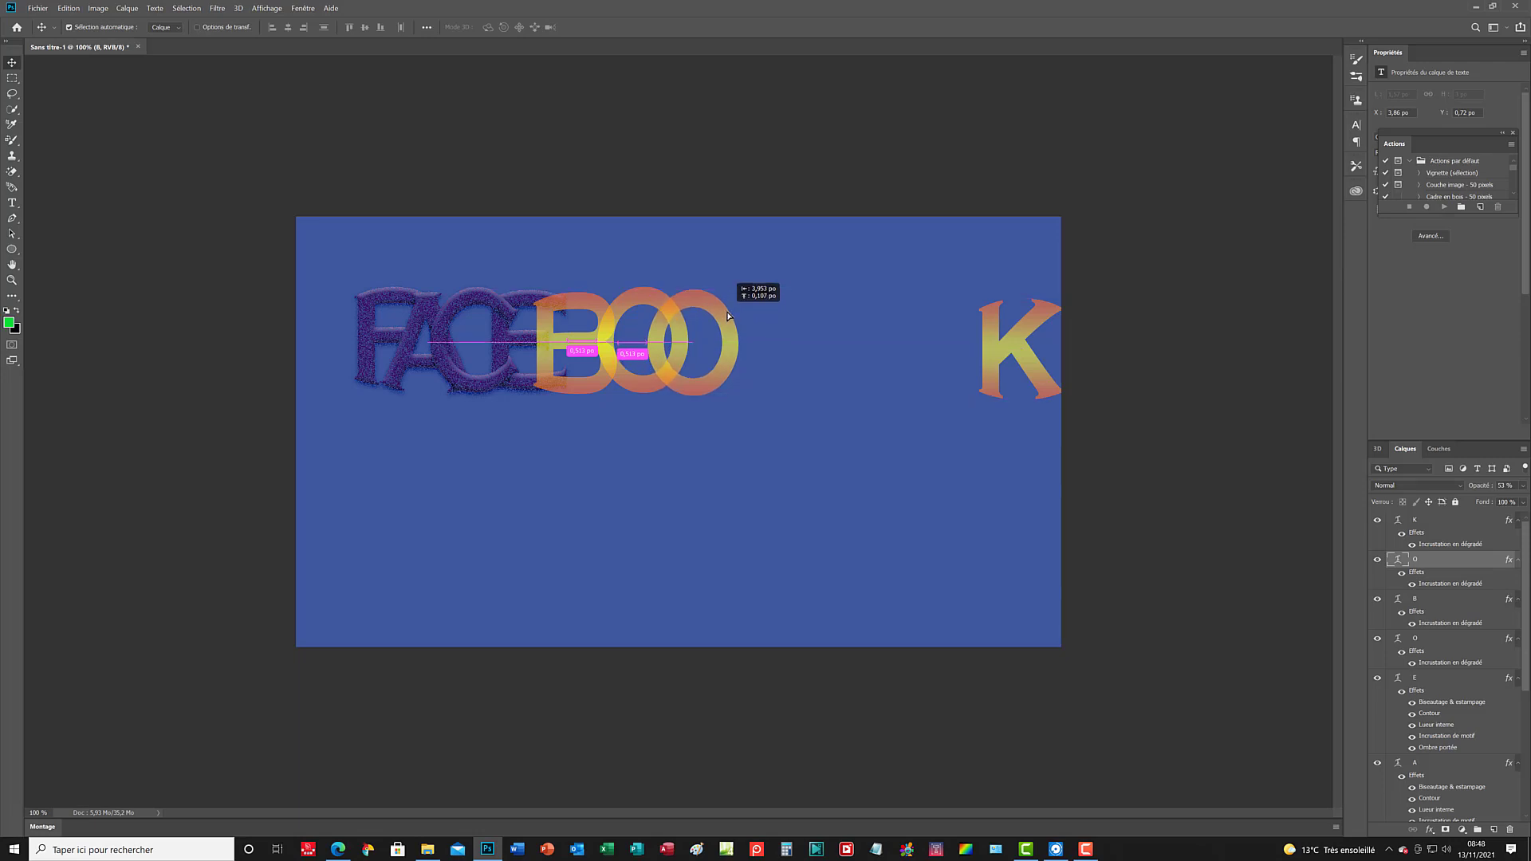
drag(728, 316, 727, 316)
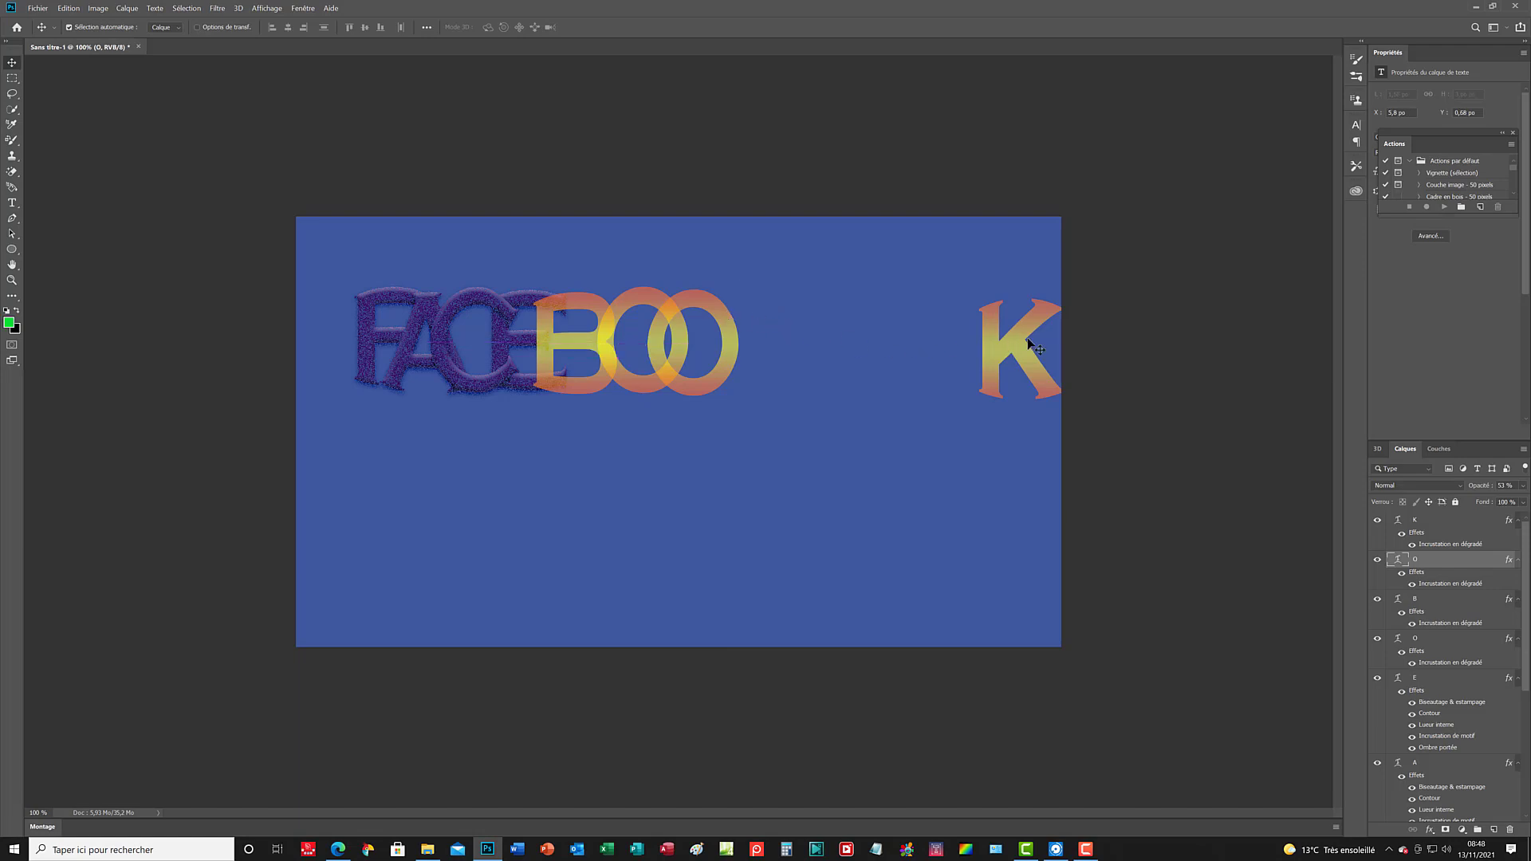
drag(1021, 345, 770, 333)
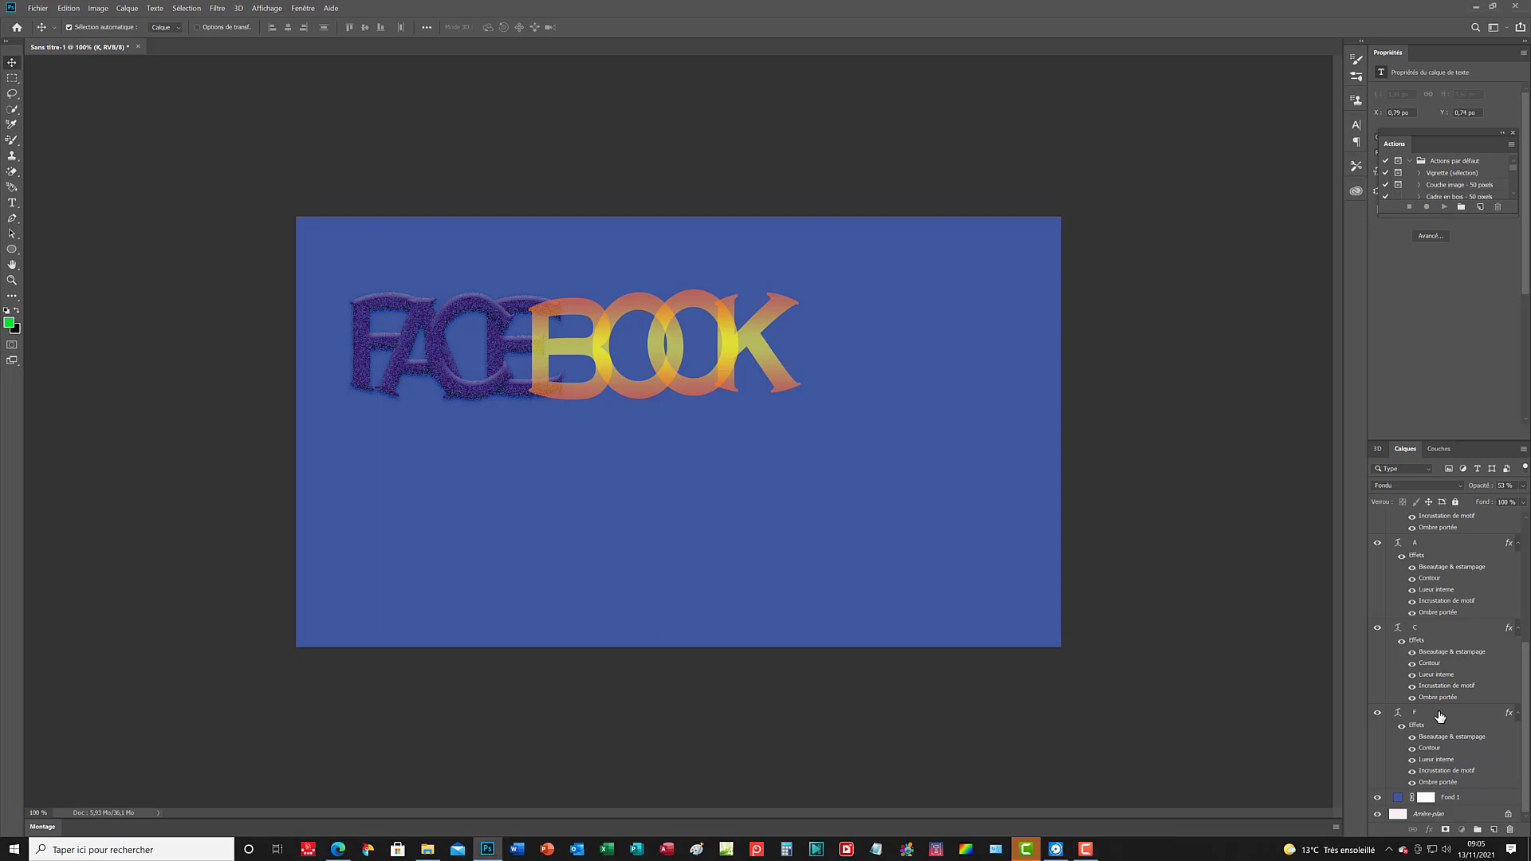
Select all eight letter layers, F through K, and move the word about 1.7 inches right and 0.9 inches down to centre it horizontally.
click(1439, 716)
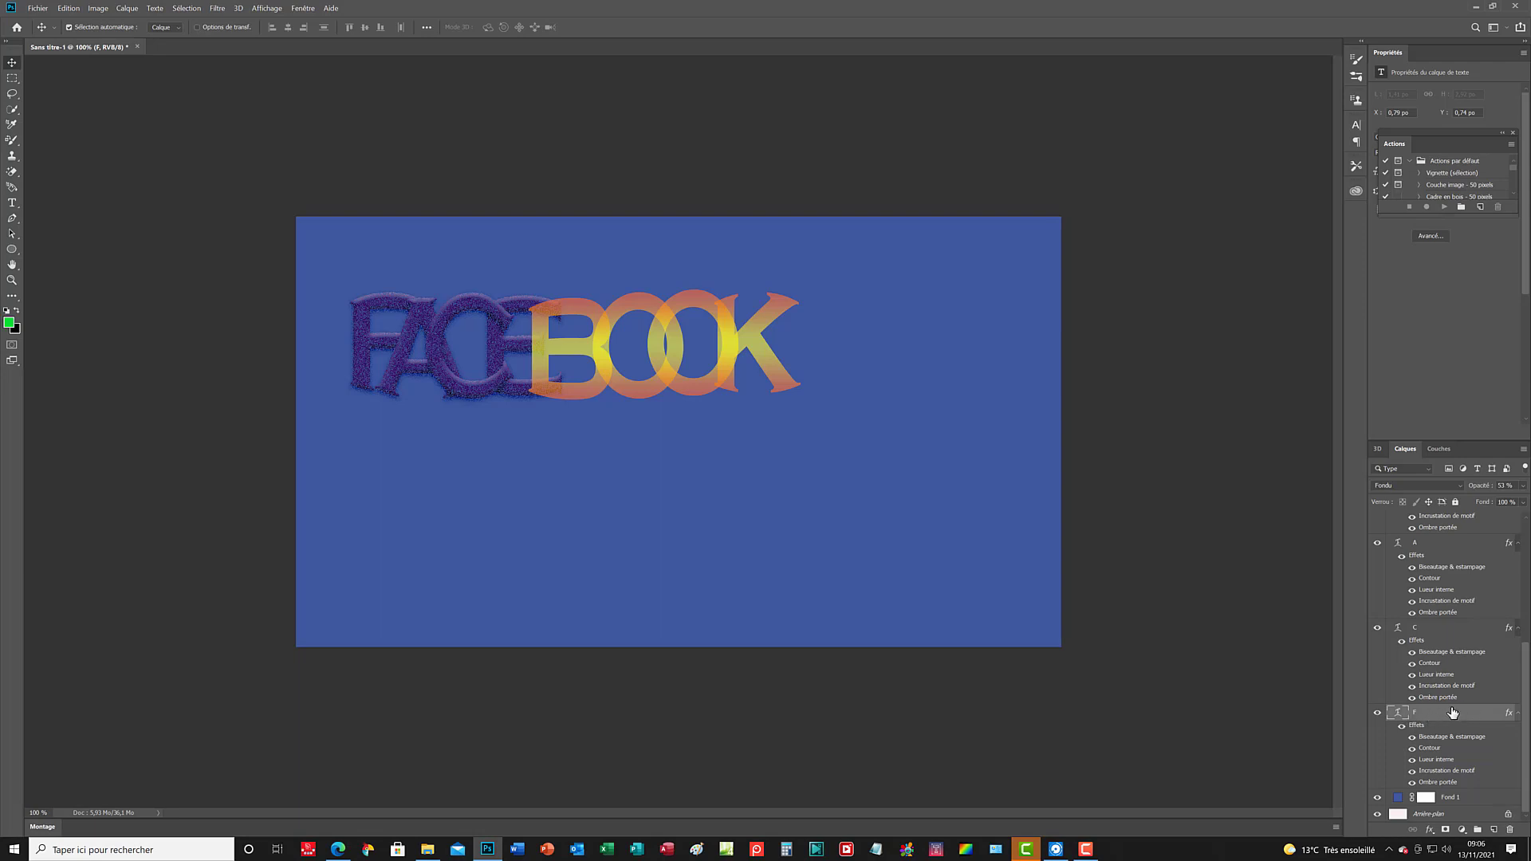
click(1443, 630)
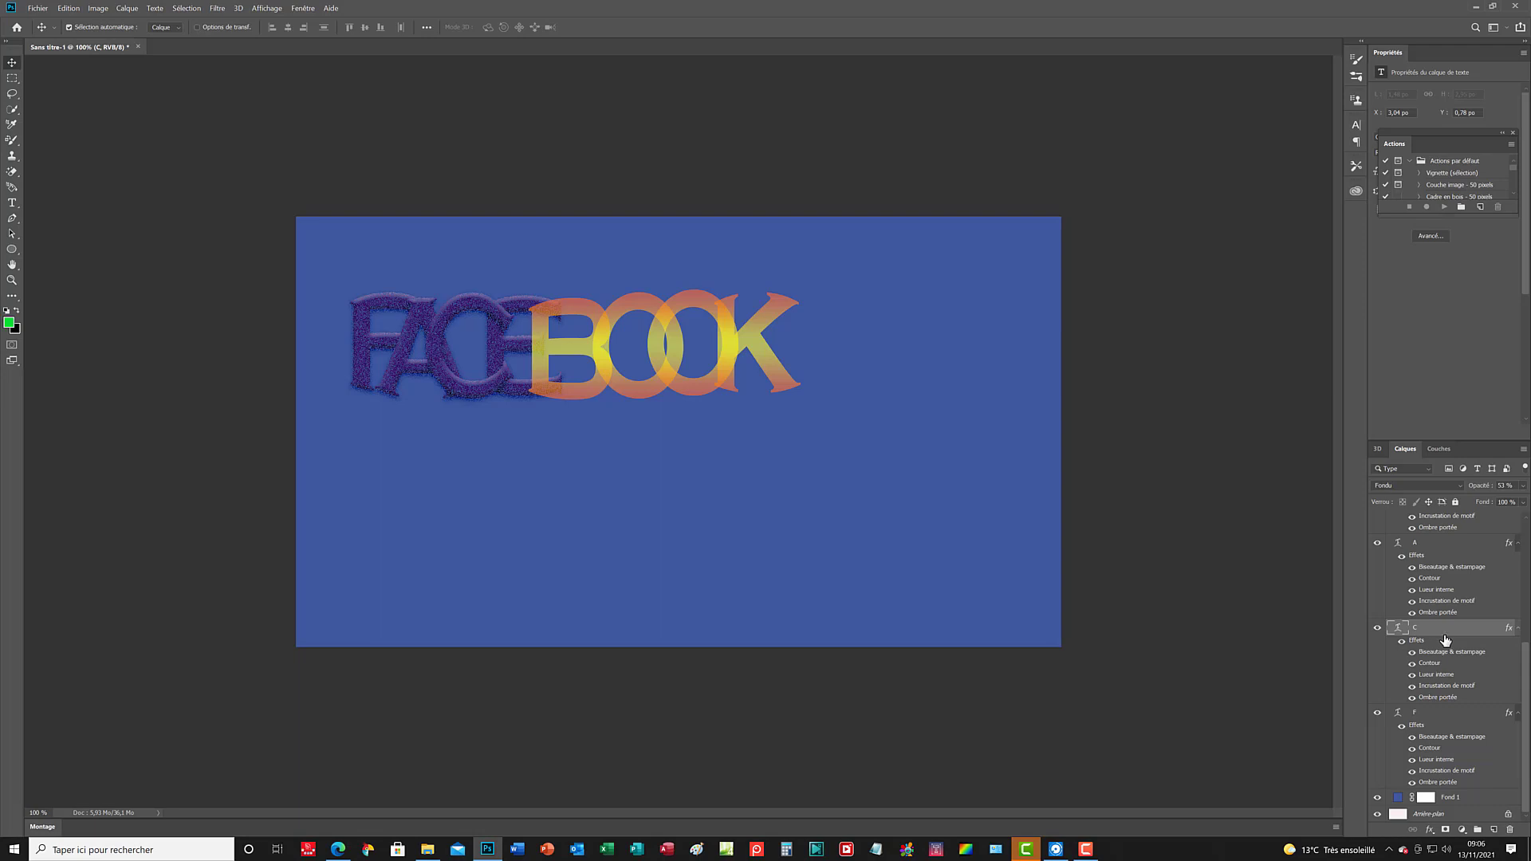
click(1453, 714)
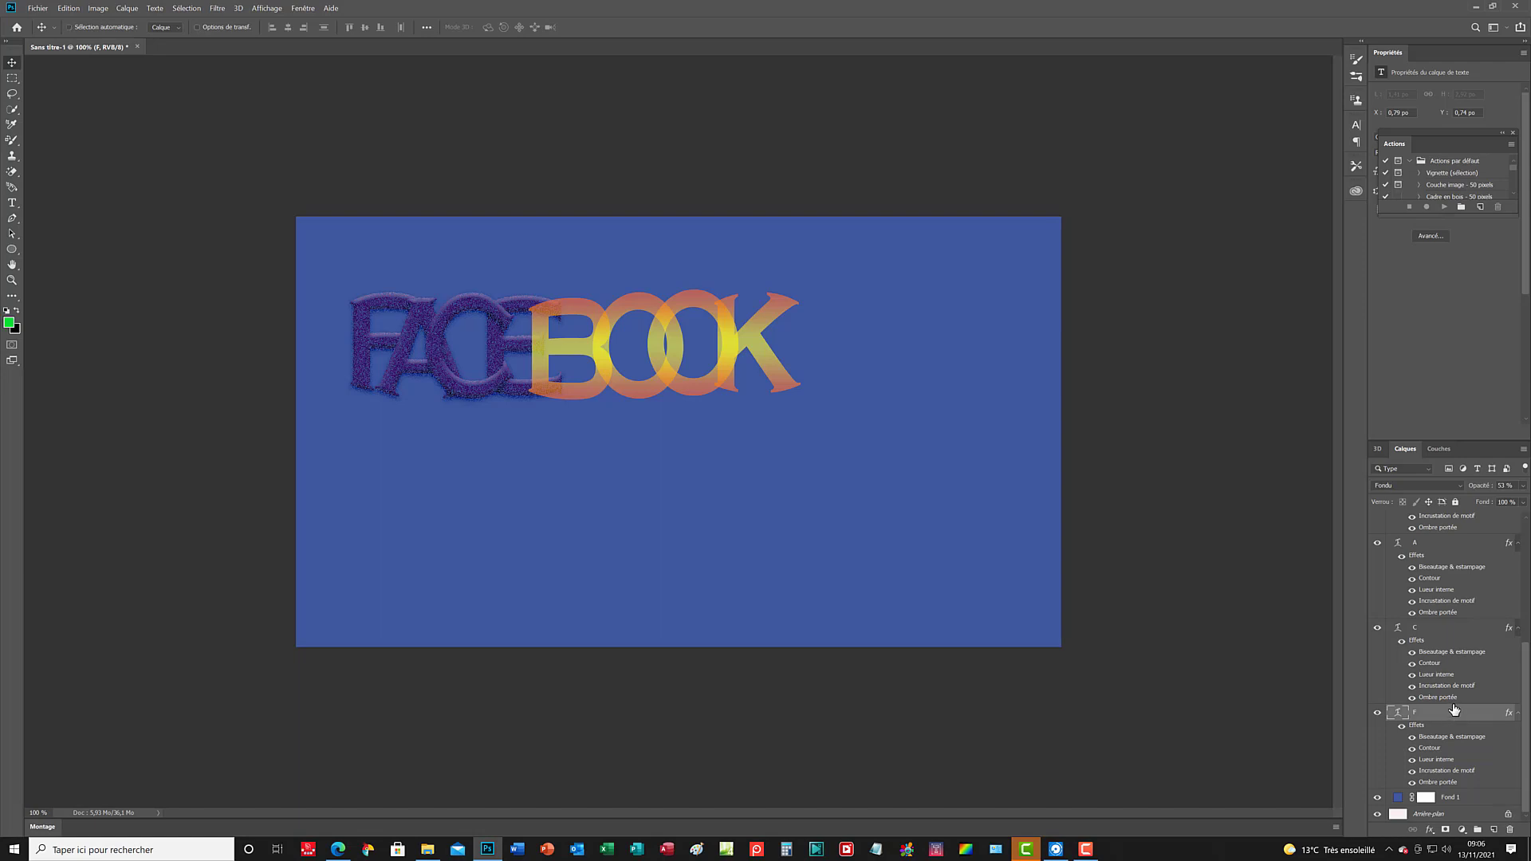
ctrl+click(1441, 633)
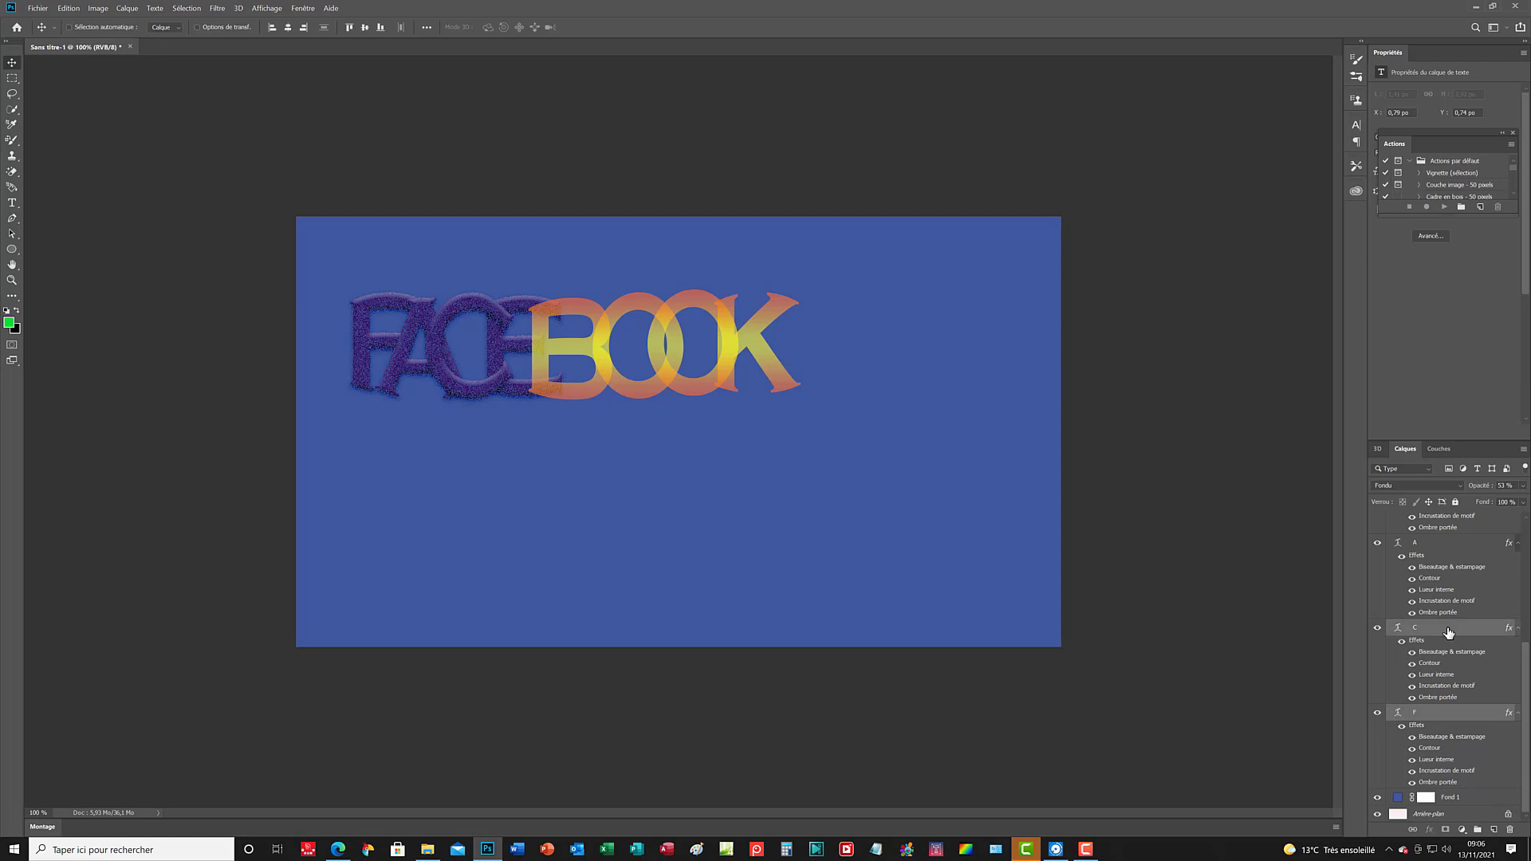
ctrl+click(1439, 551)
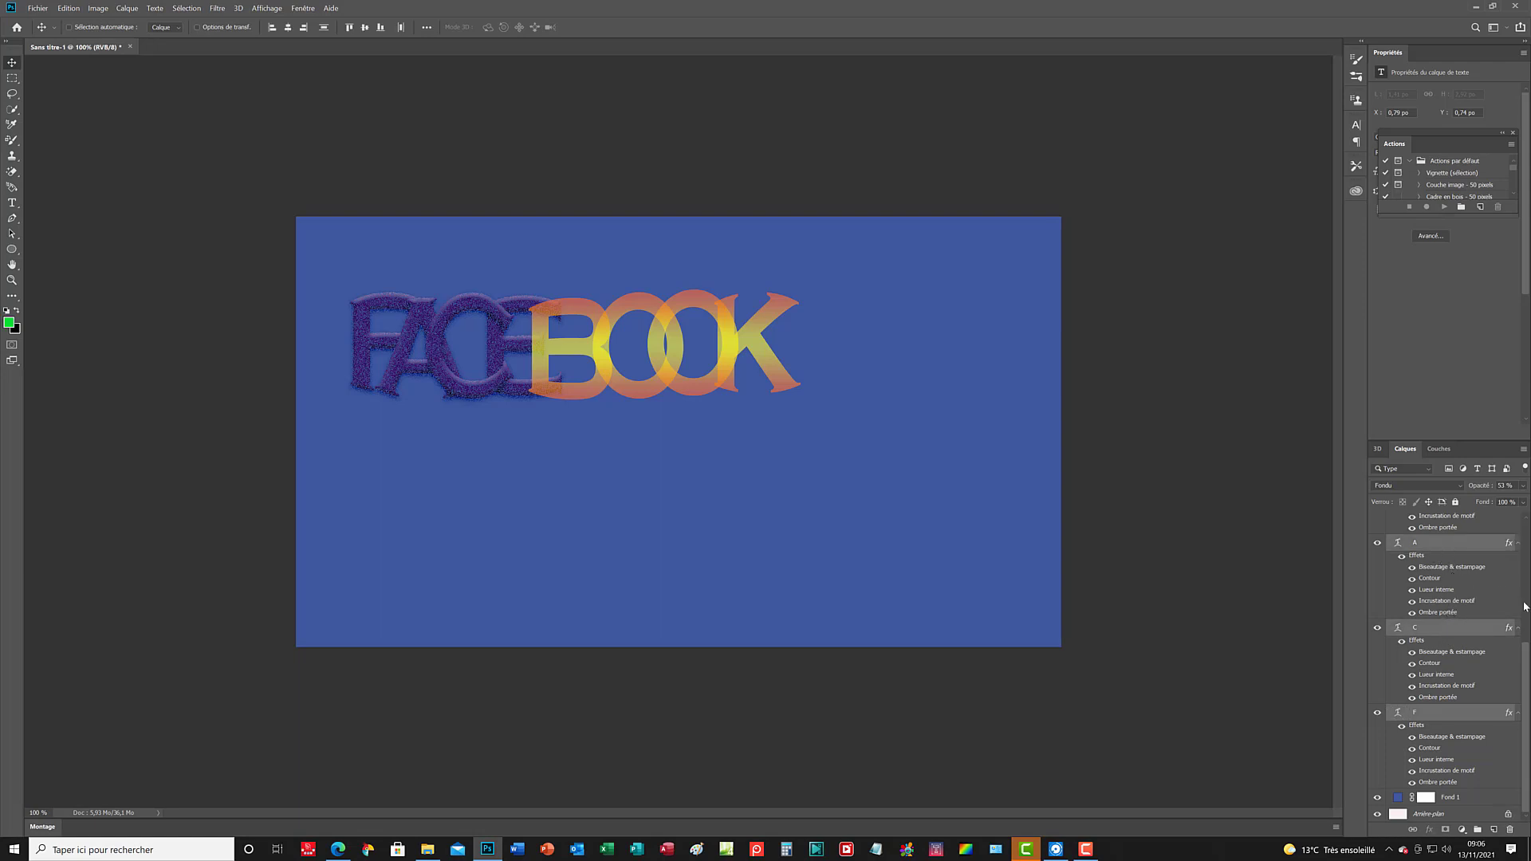
drag(1528, 673, 1526, 561)
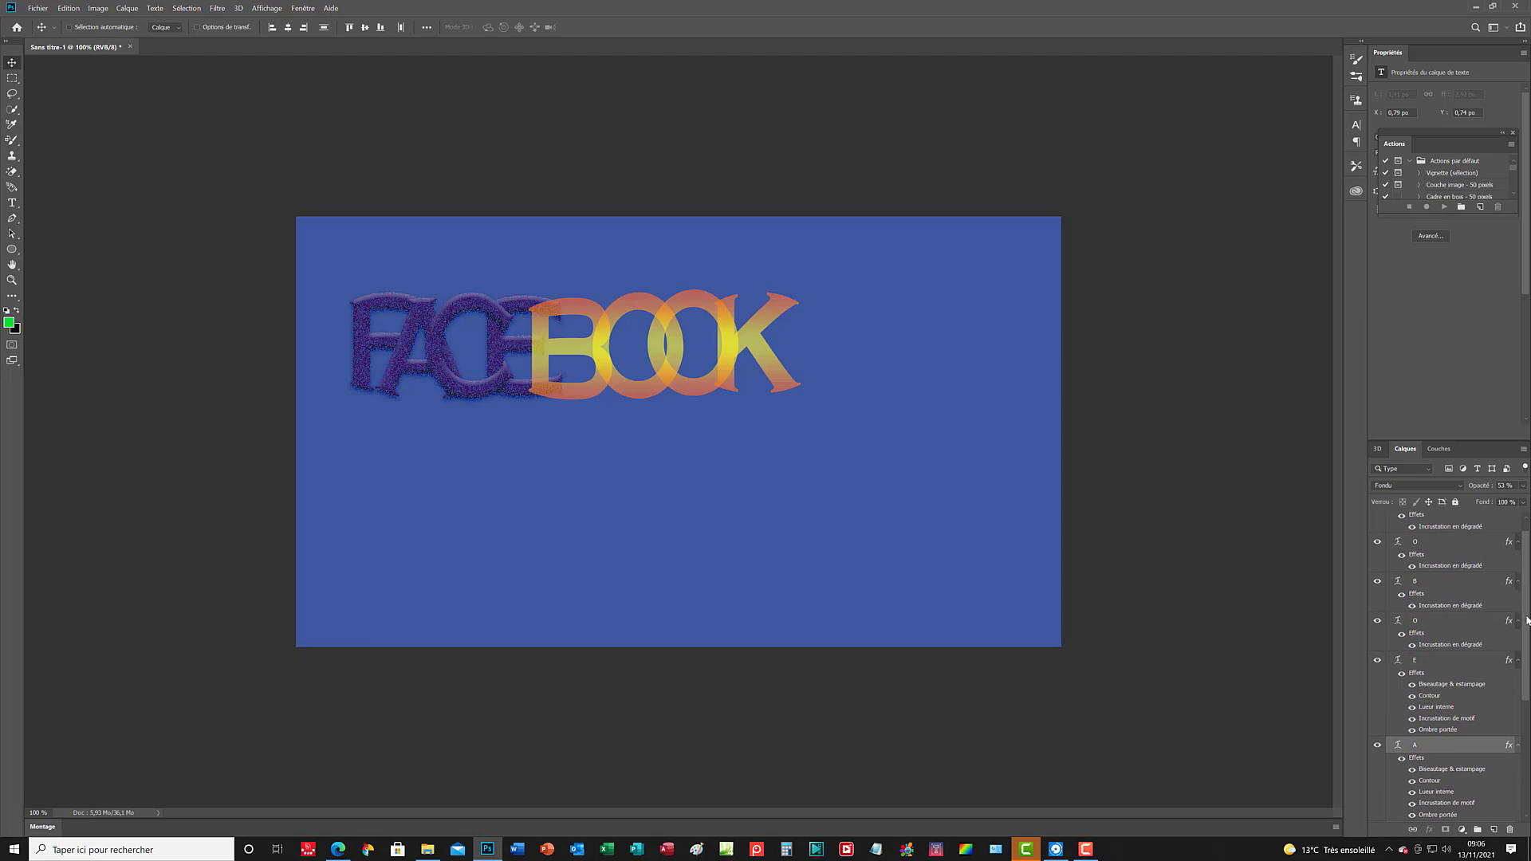
scroll(1526, 612, up, 1)
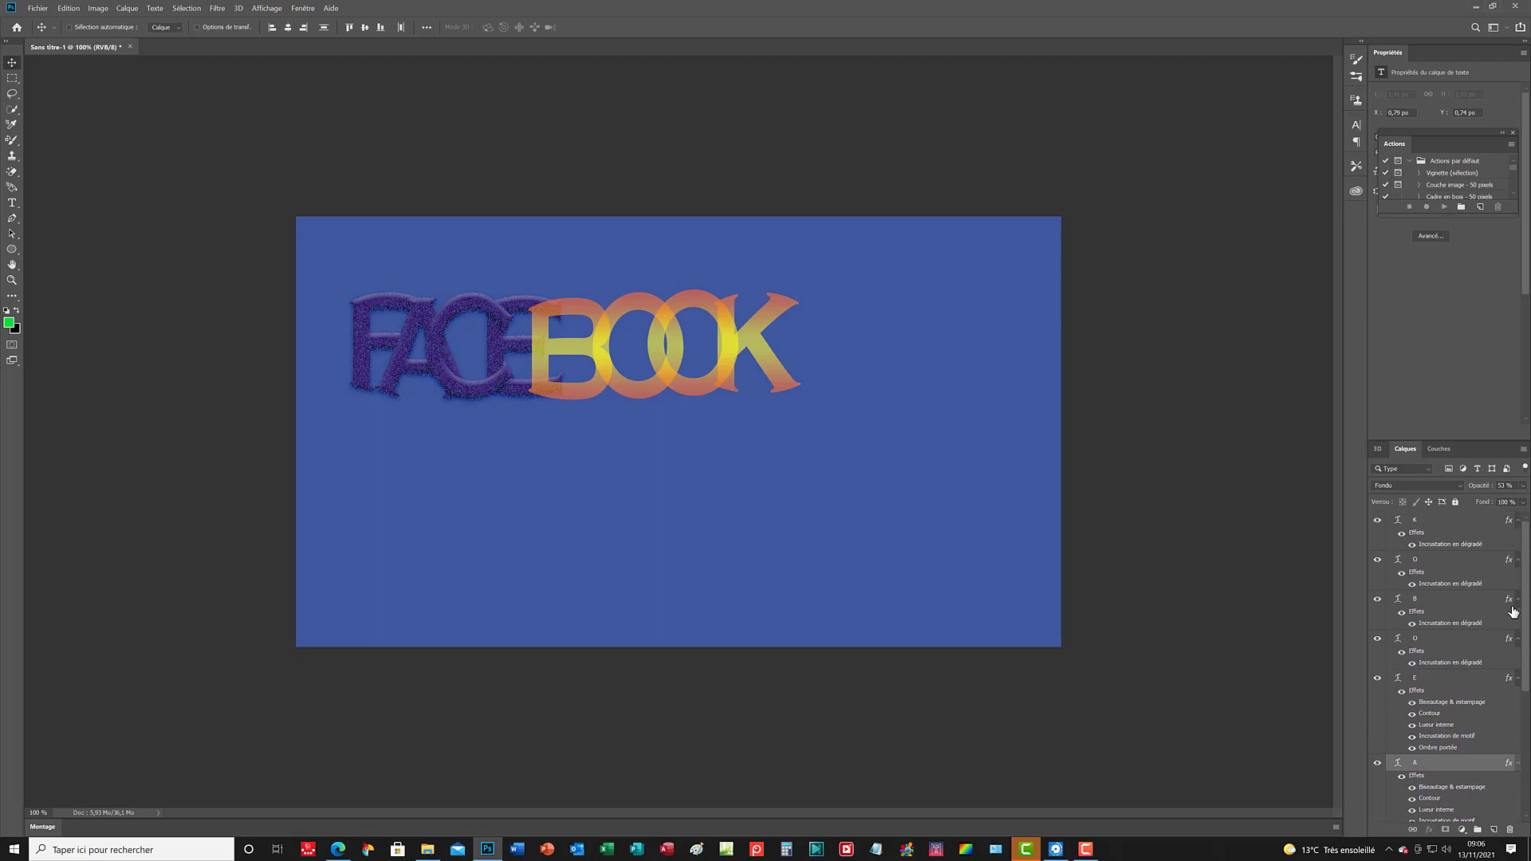
ctrl+click(1435, 684)
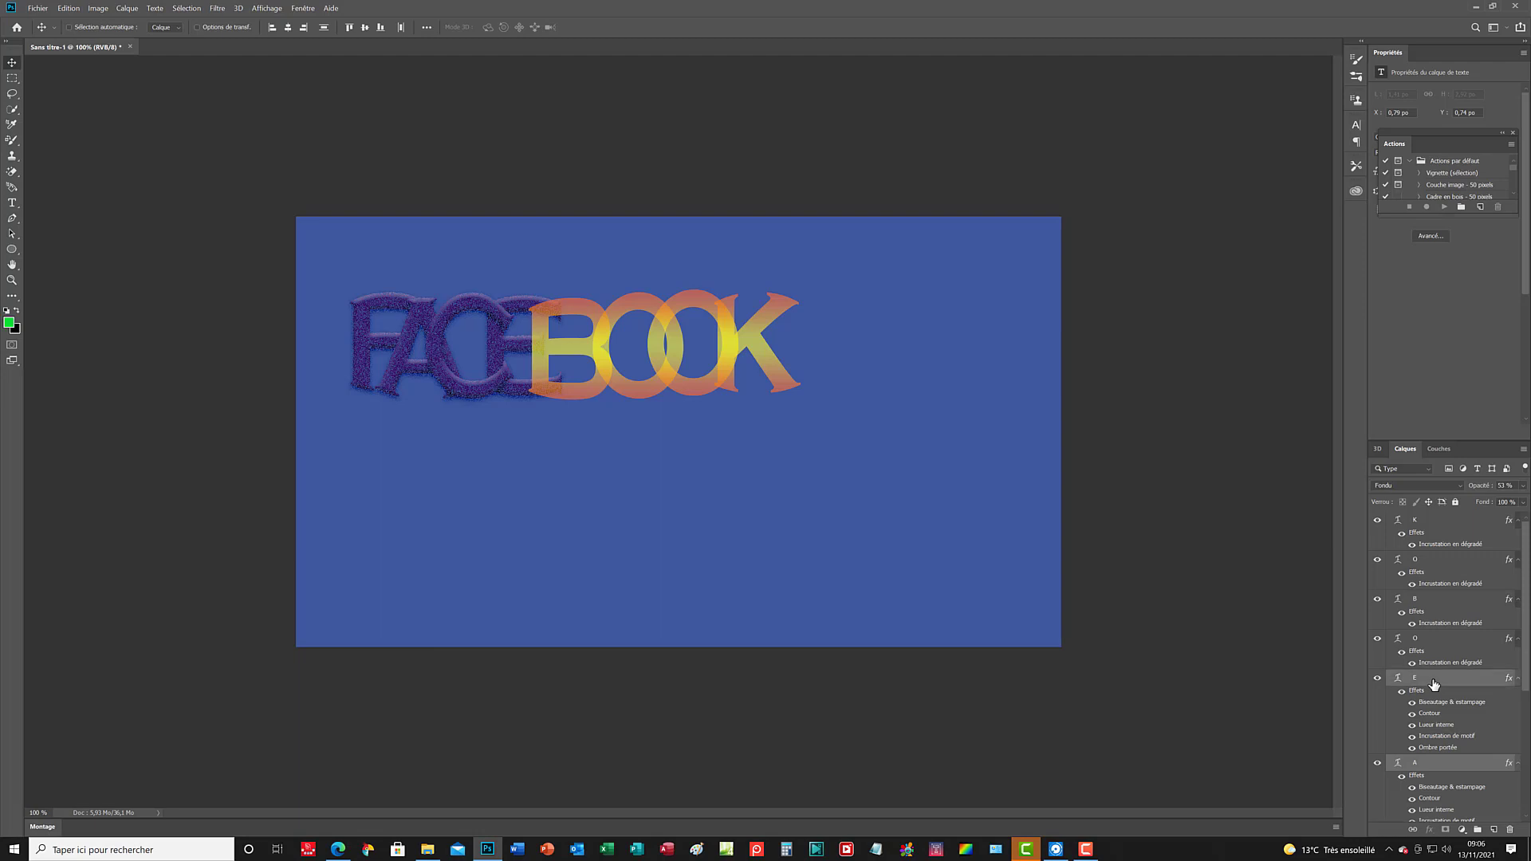
ctrl+click(1435, 640)
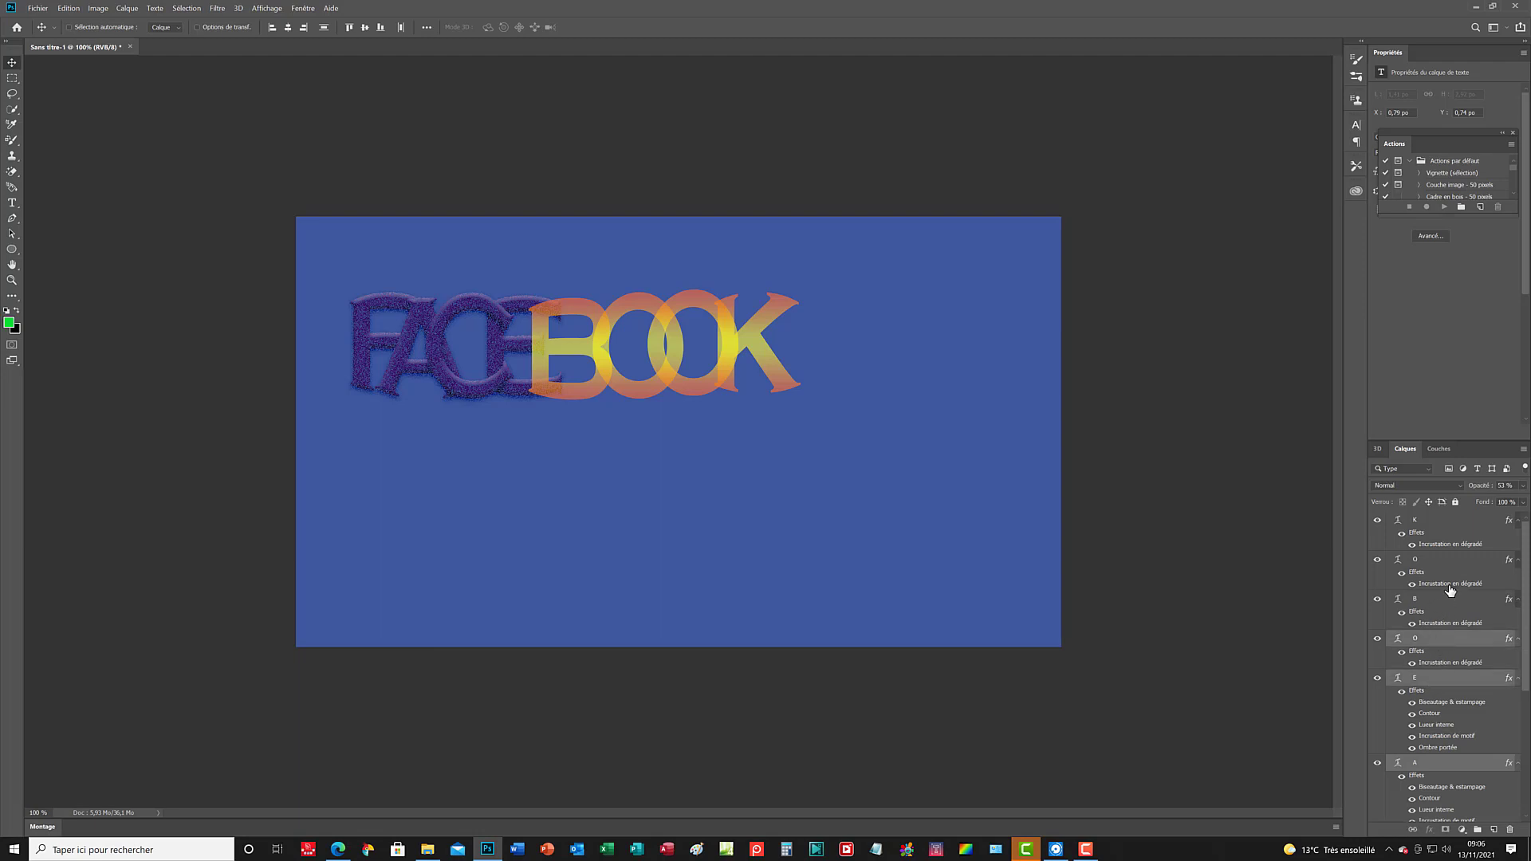
ctrl+click(1445, 598)
ctrl+click(1443, 565)
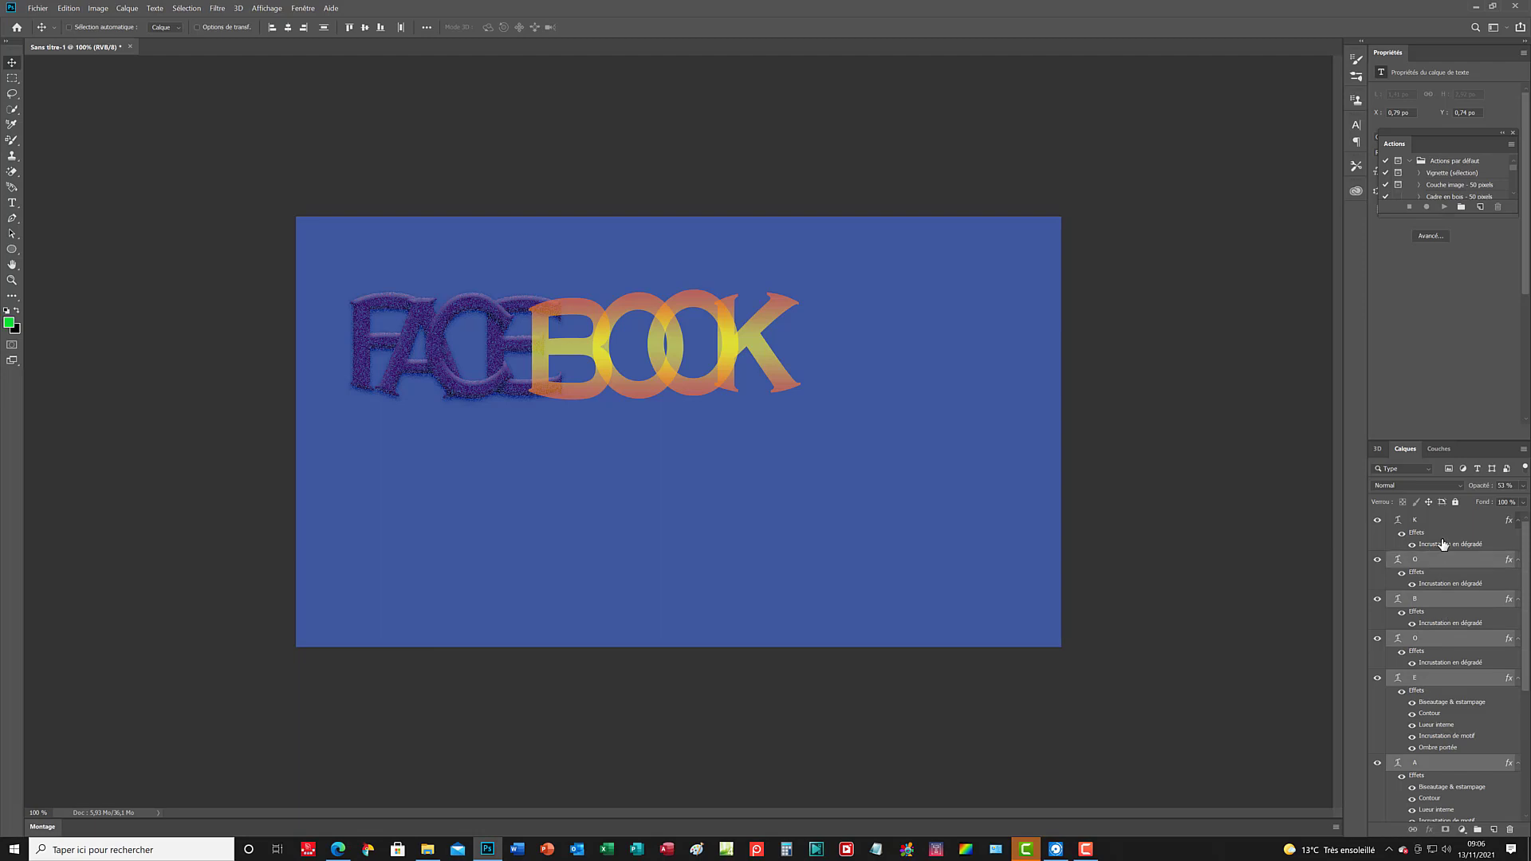
ctrl+click(1442, 526)
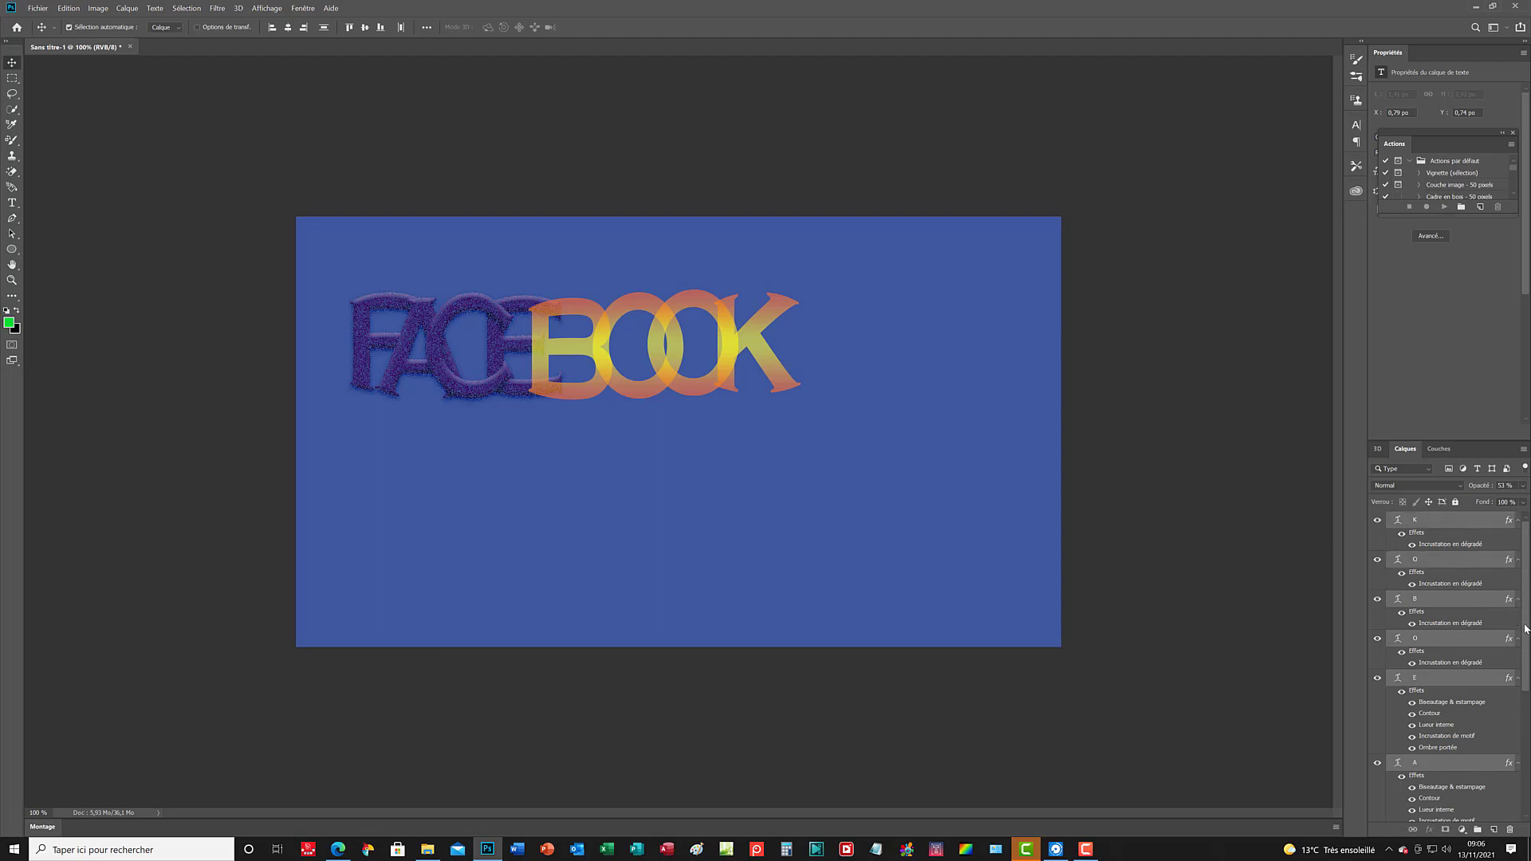
drag(1525, 629, 1515, 572)
drag(406, 364, 486, 388)
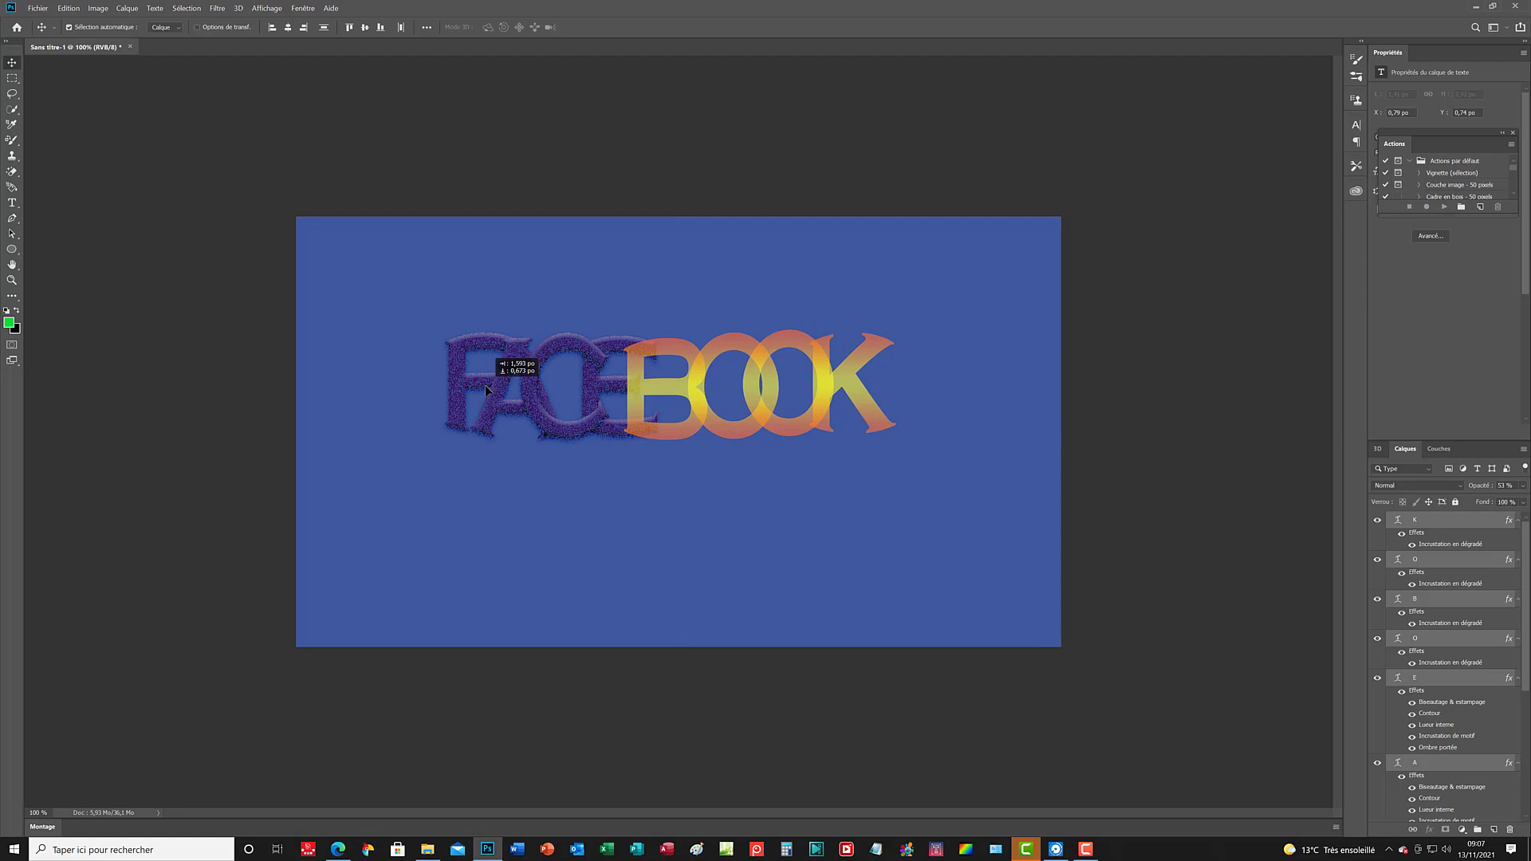
drag(486, 390, 495, 404)
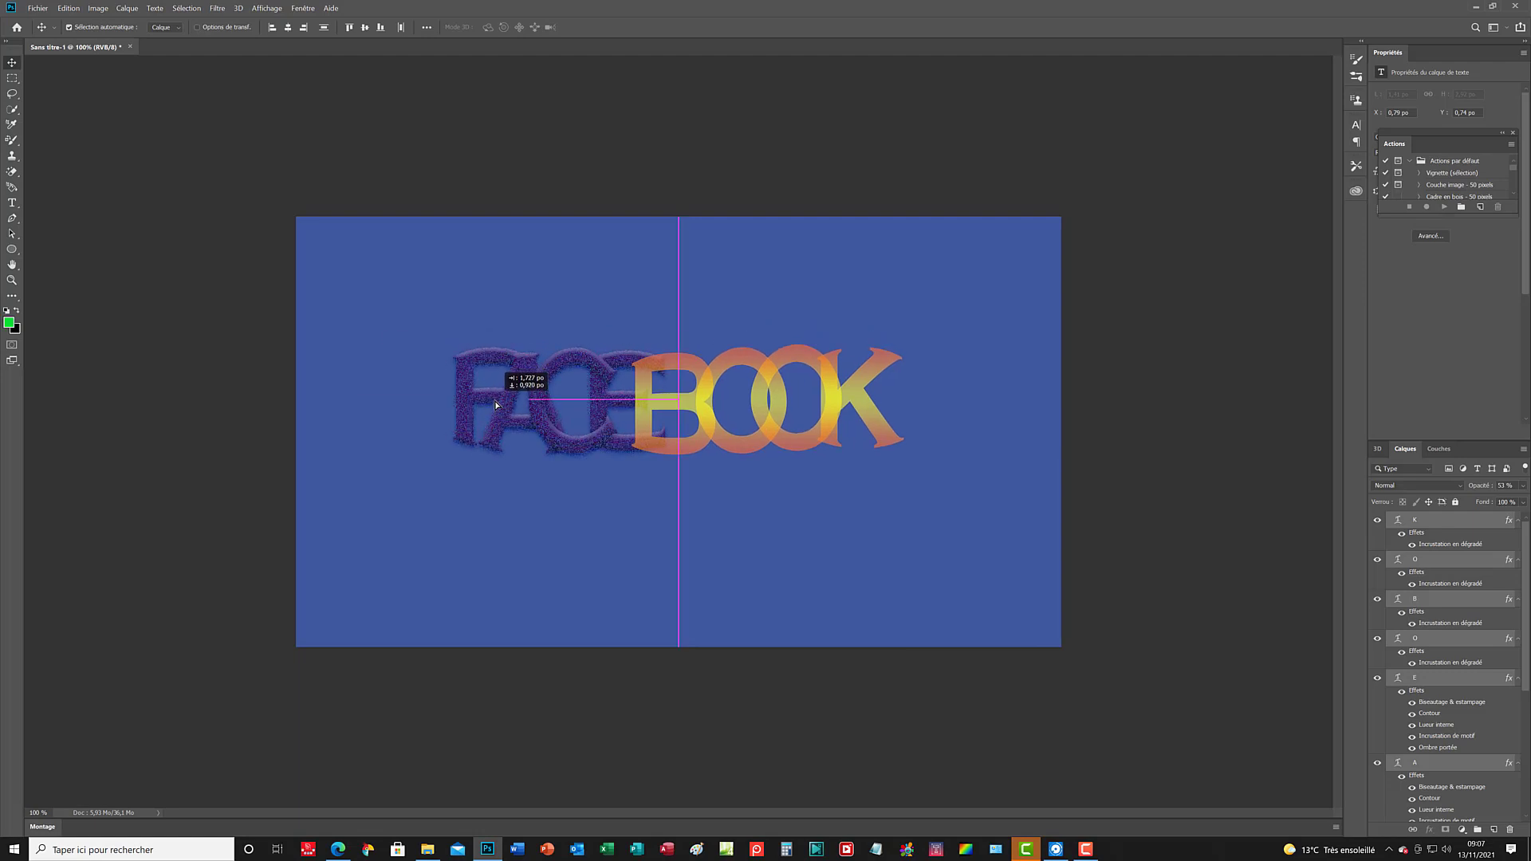
drag(495, 404, 496, 406)
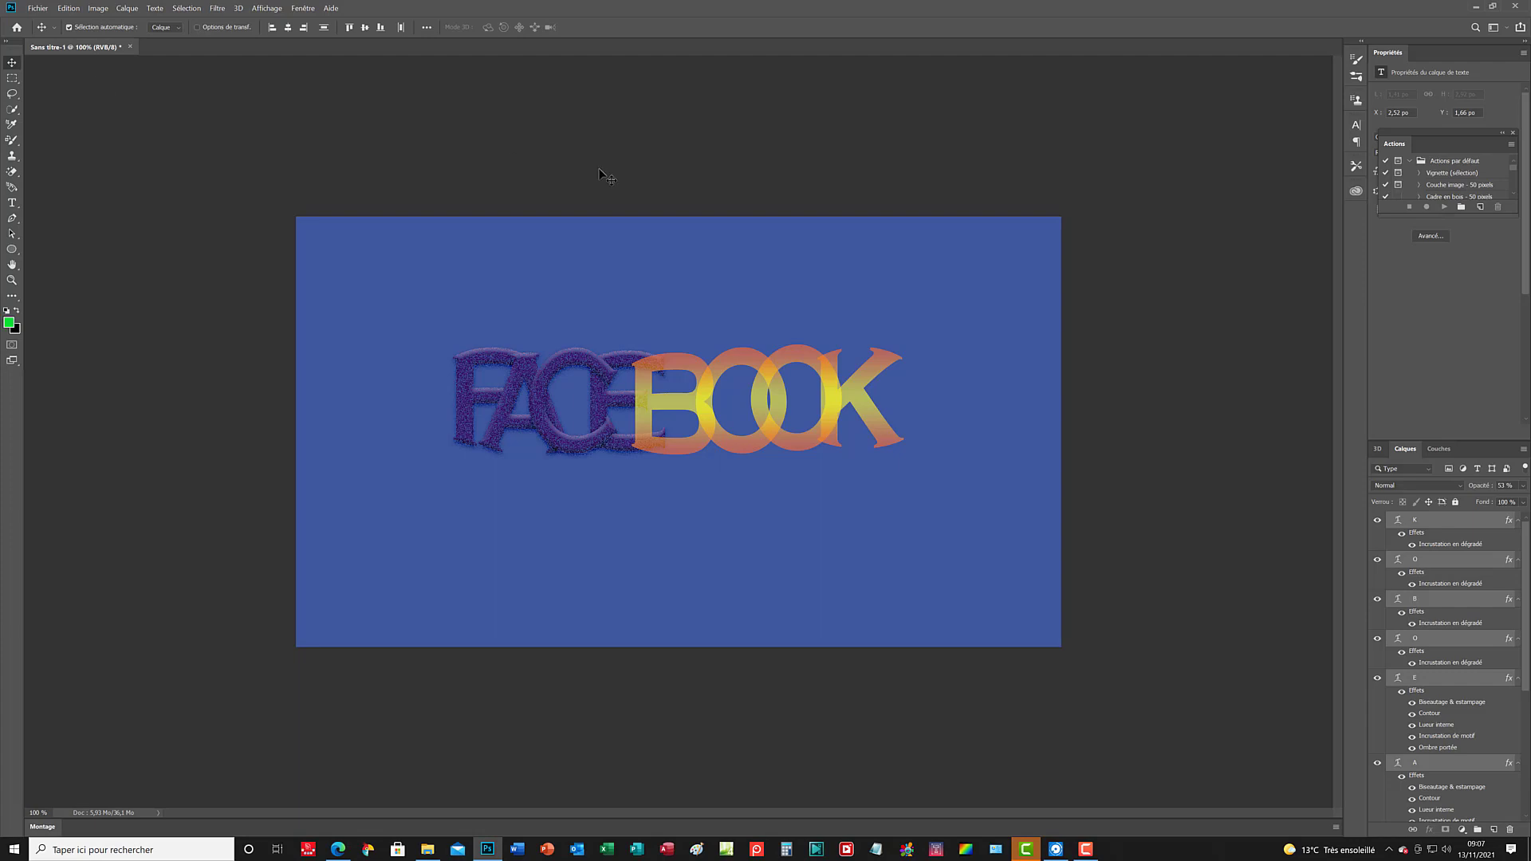
Save the composition as Facebook_customized in Photoshop PSD format in the Screenpresso folder, with layers kept and maximum compatibility enabled.
click(43, 12)
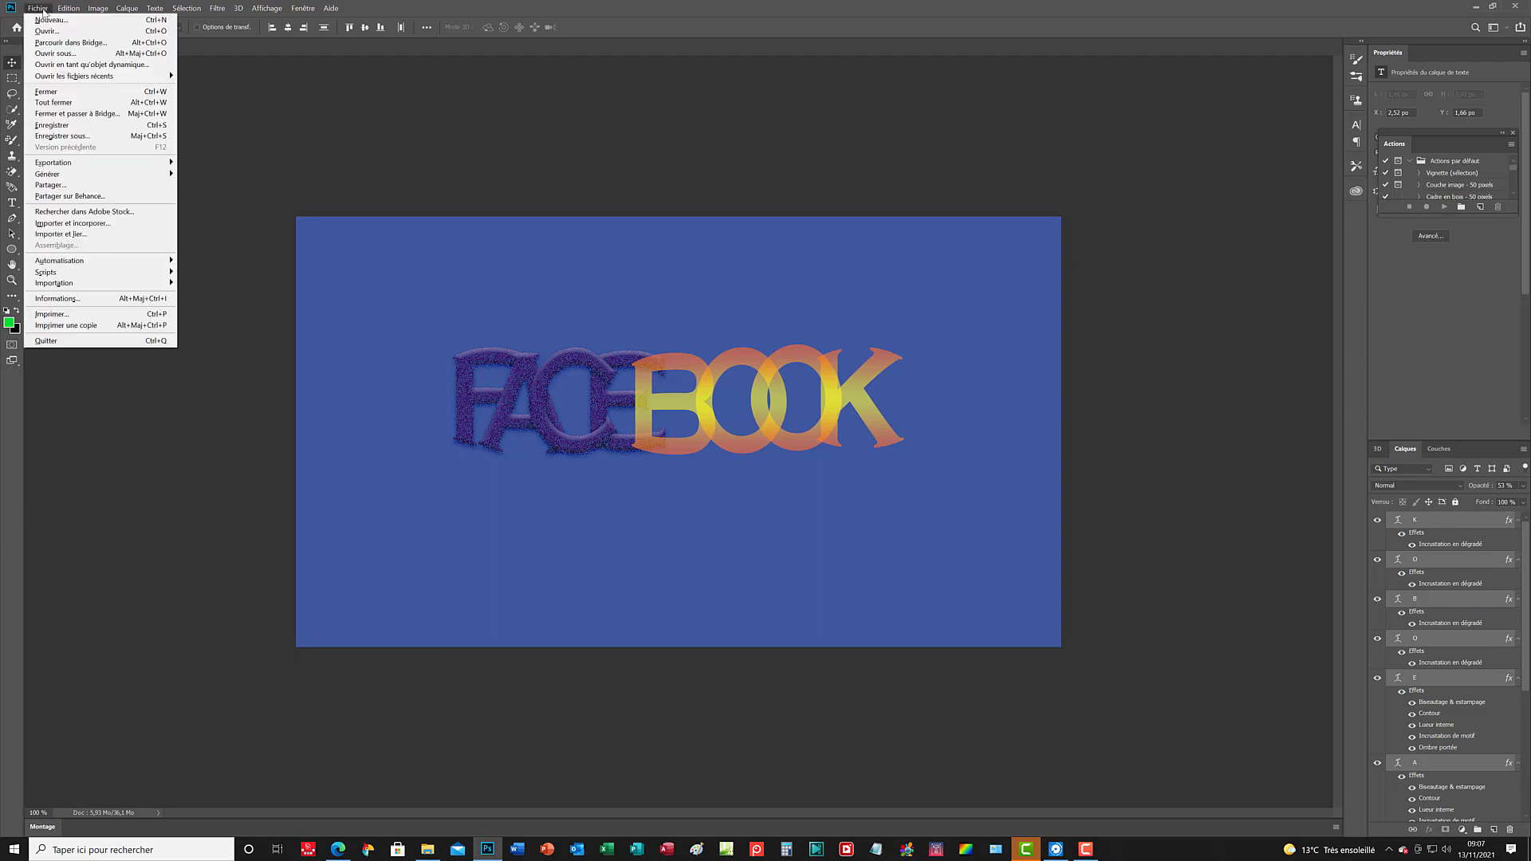
click(103, 136)
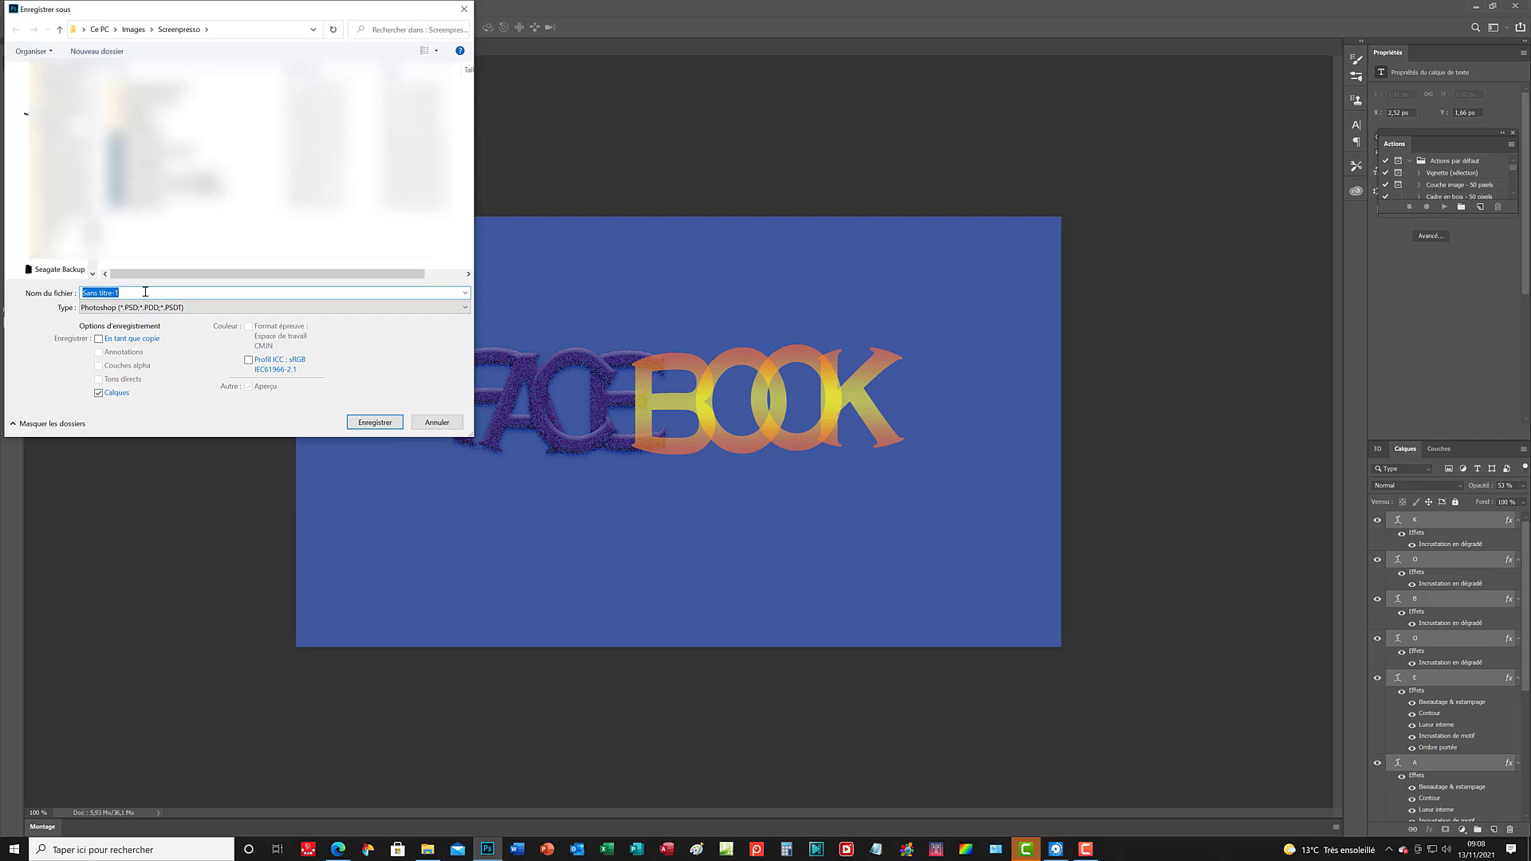
text(F)
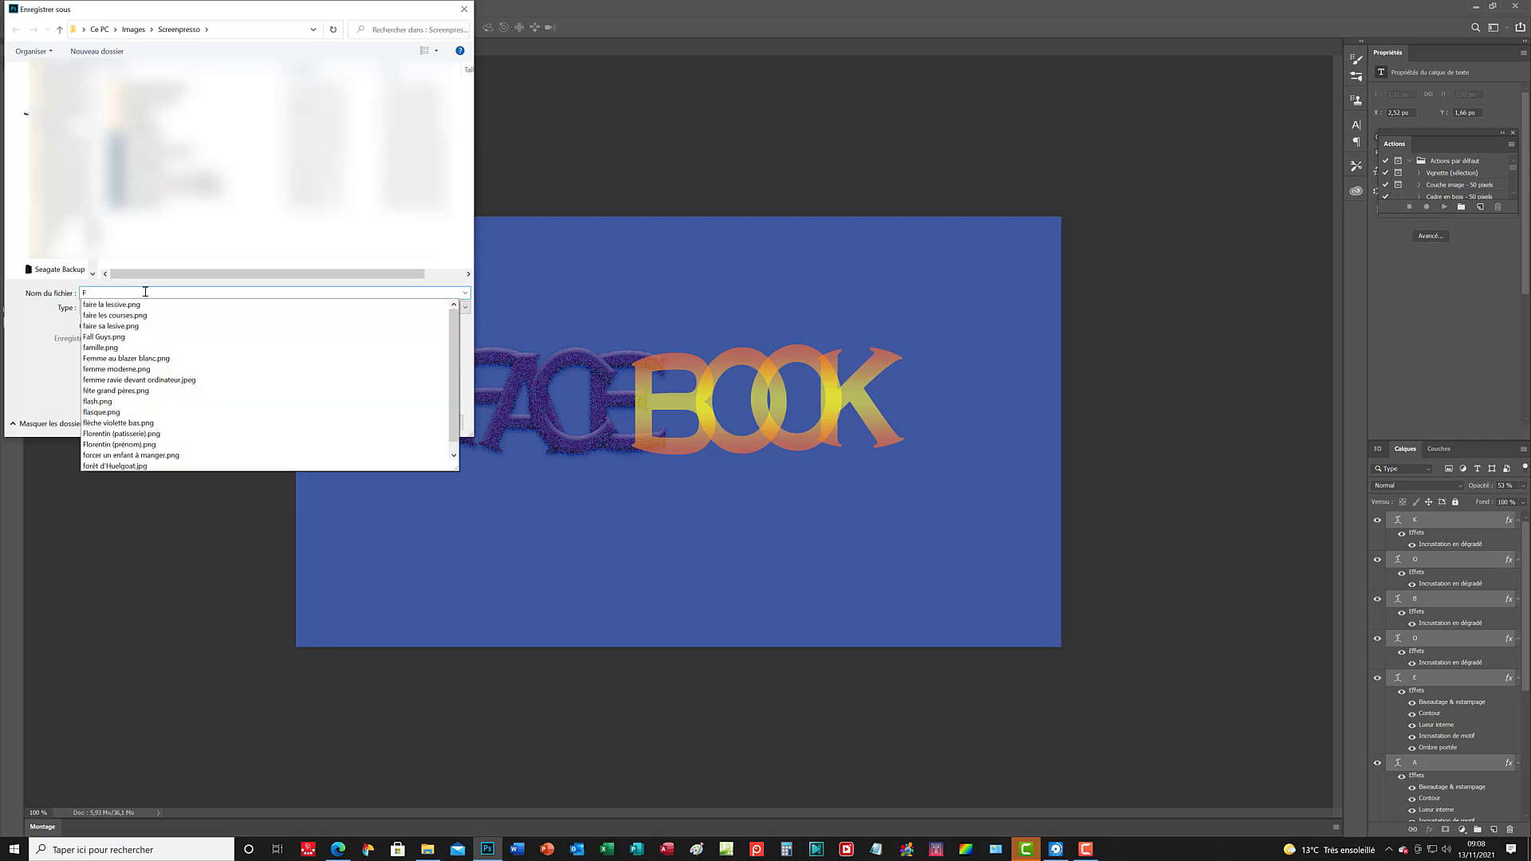
text(ace)
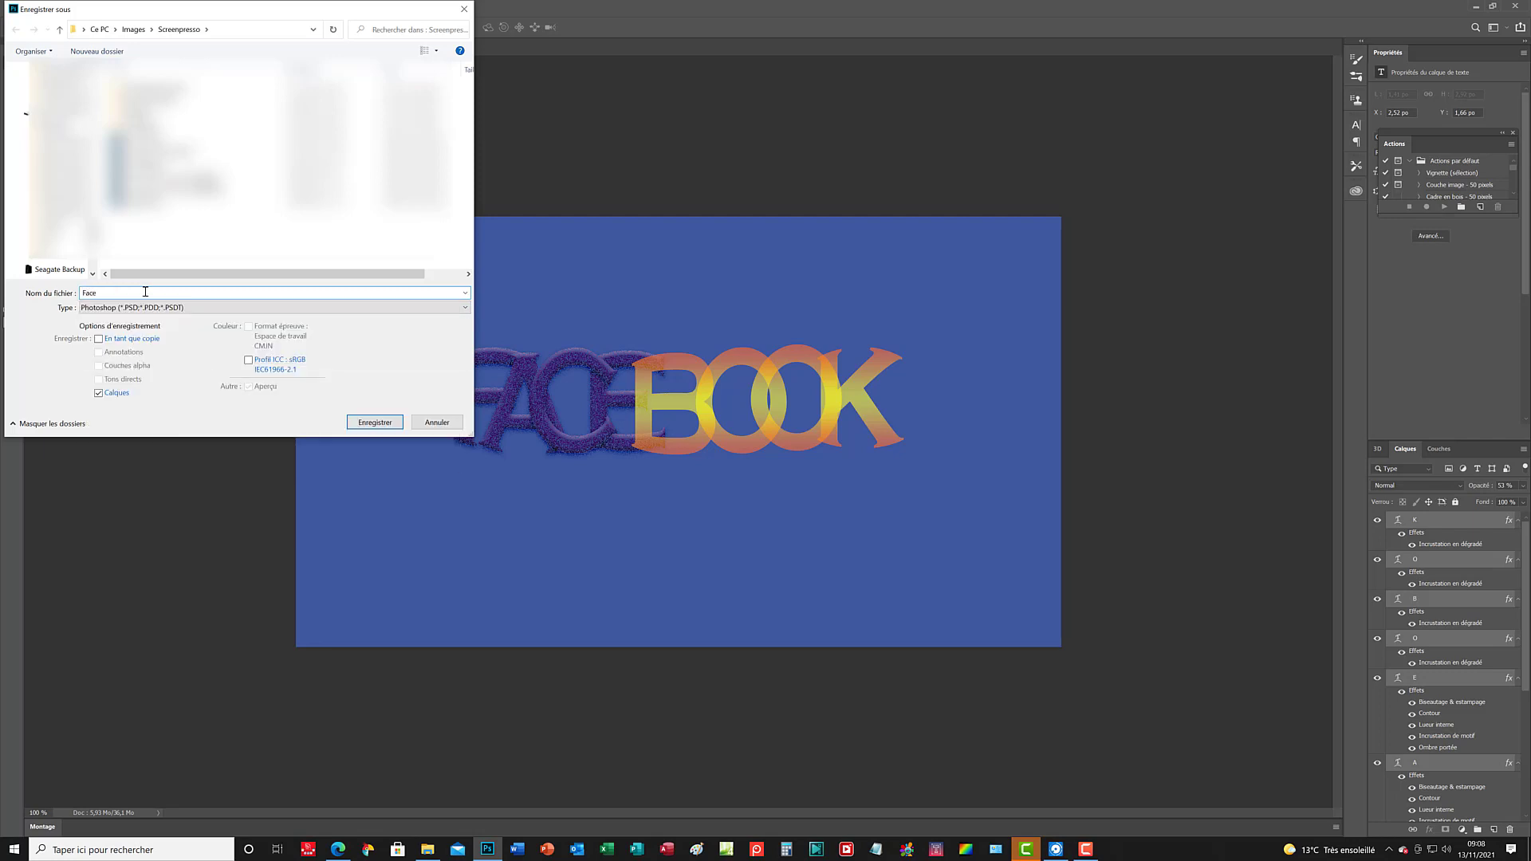
text(book)
text(omized)
click(376, 425)
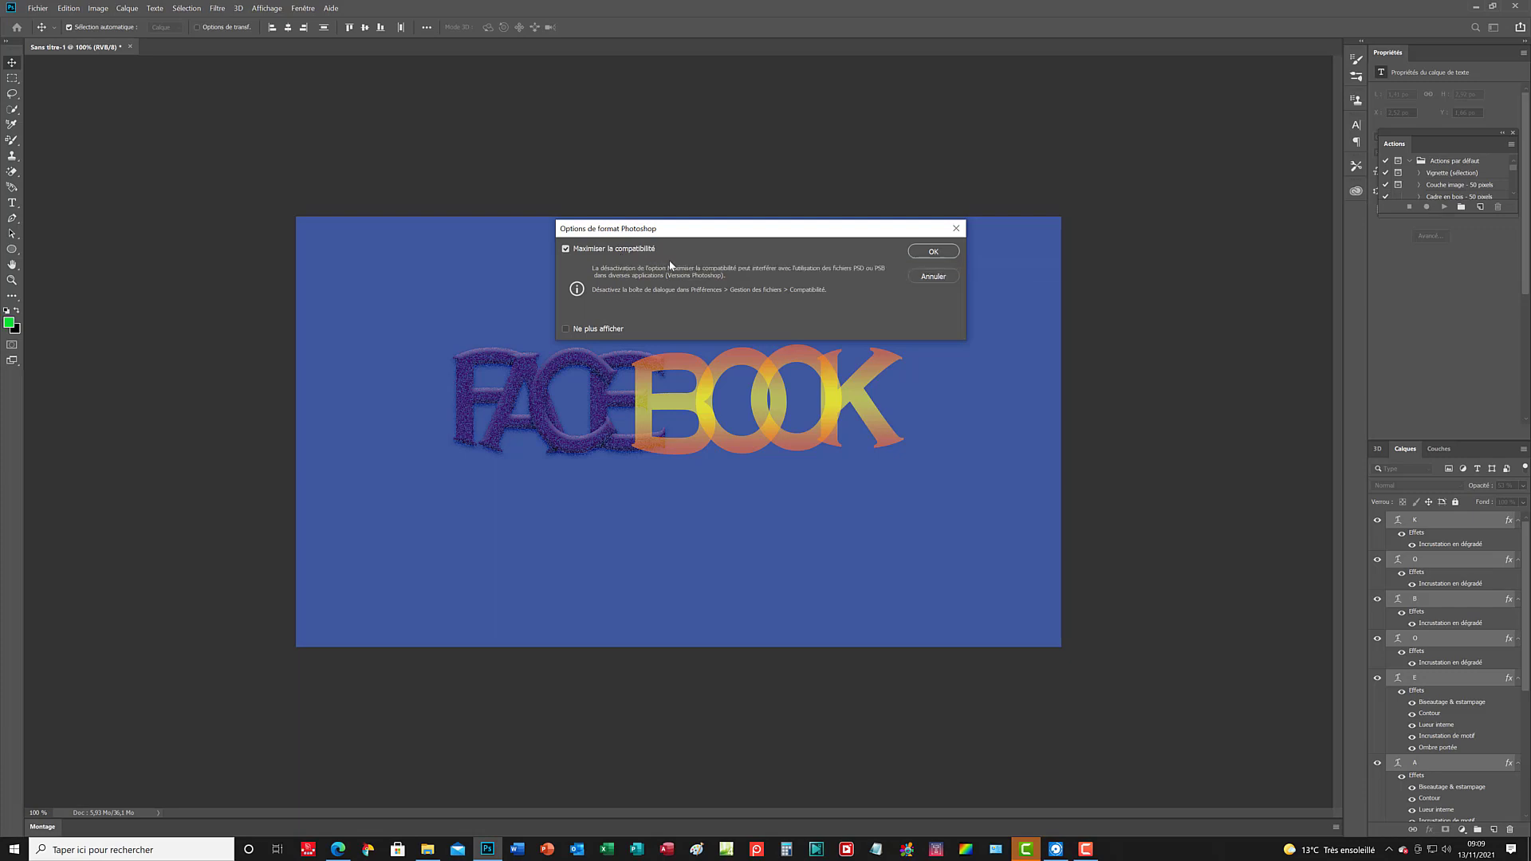
click(953, 252)
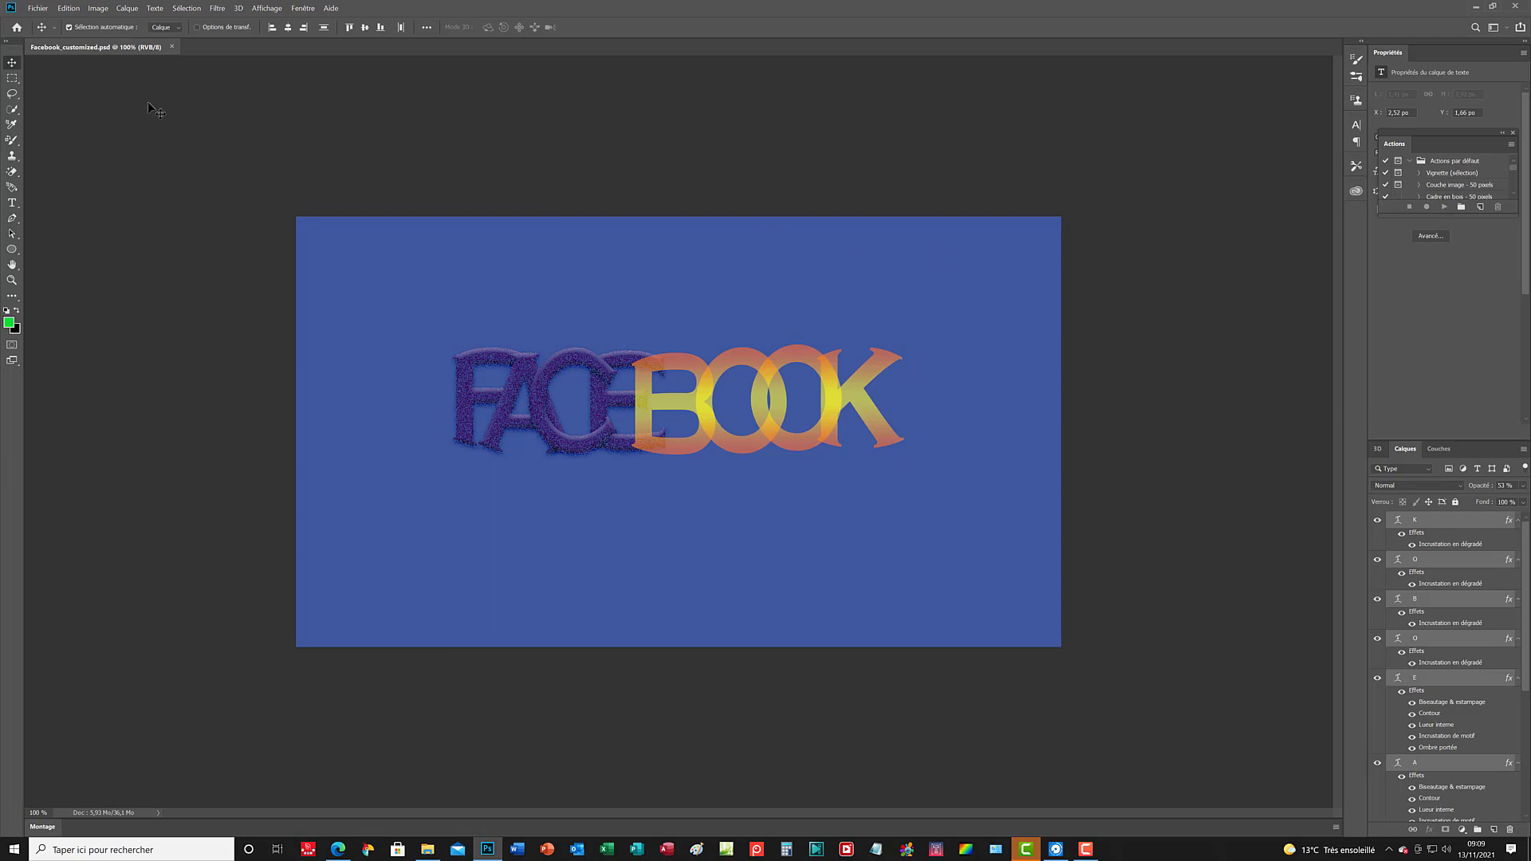
Save a PNG version named Facebook_customized in the Screenpresso folder, using the large file size option with the fastest saving.
click(37, 10)
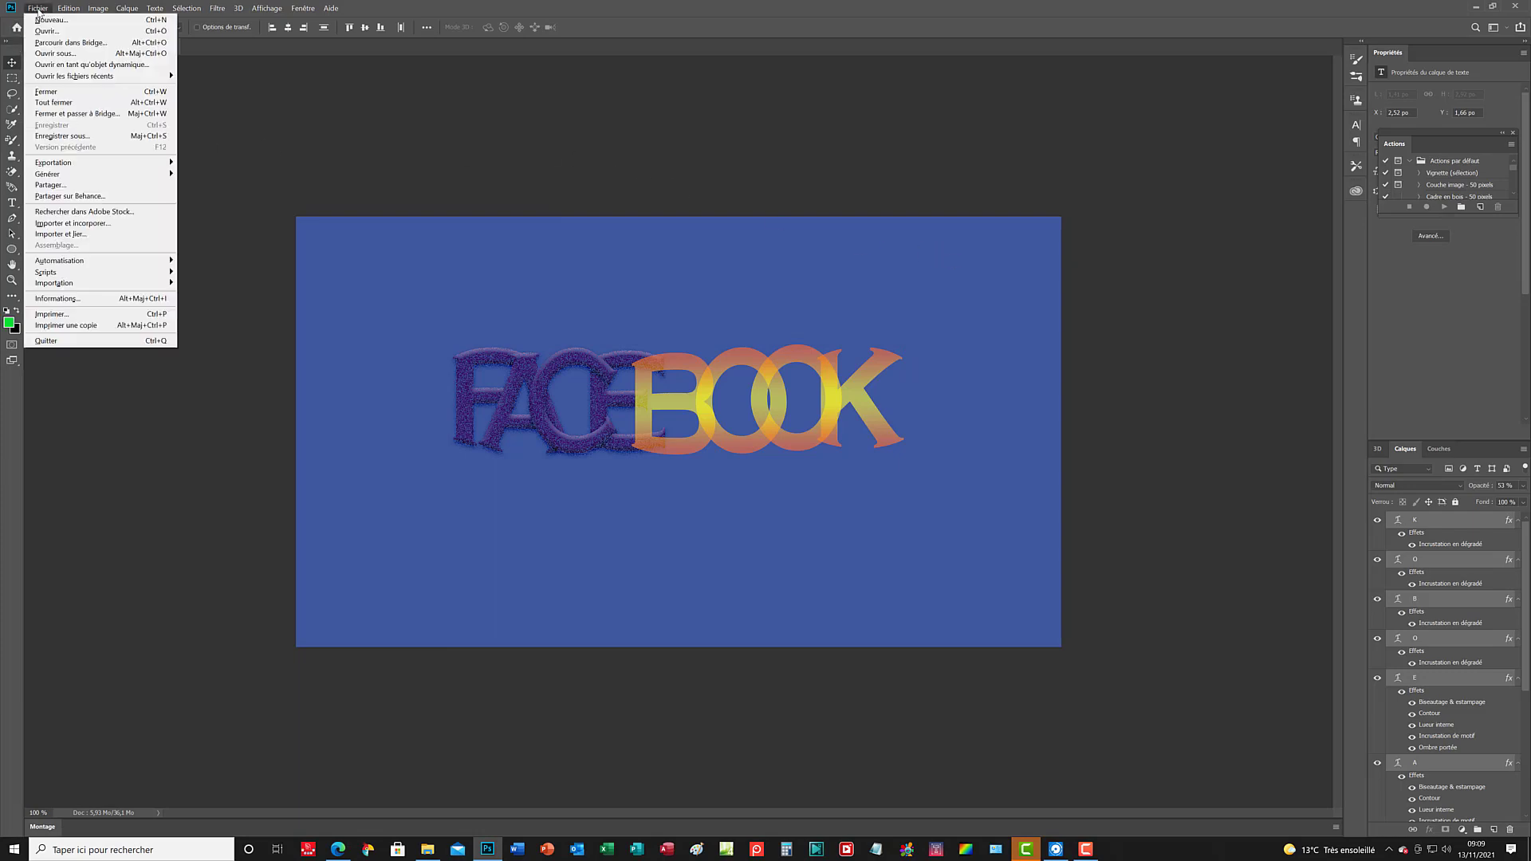
click(79, 136)
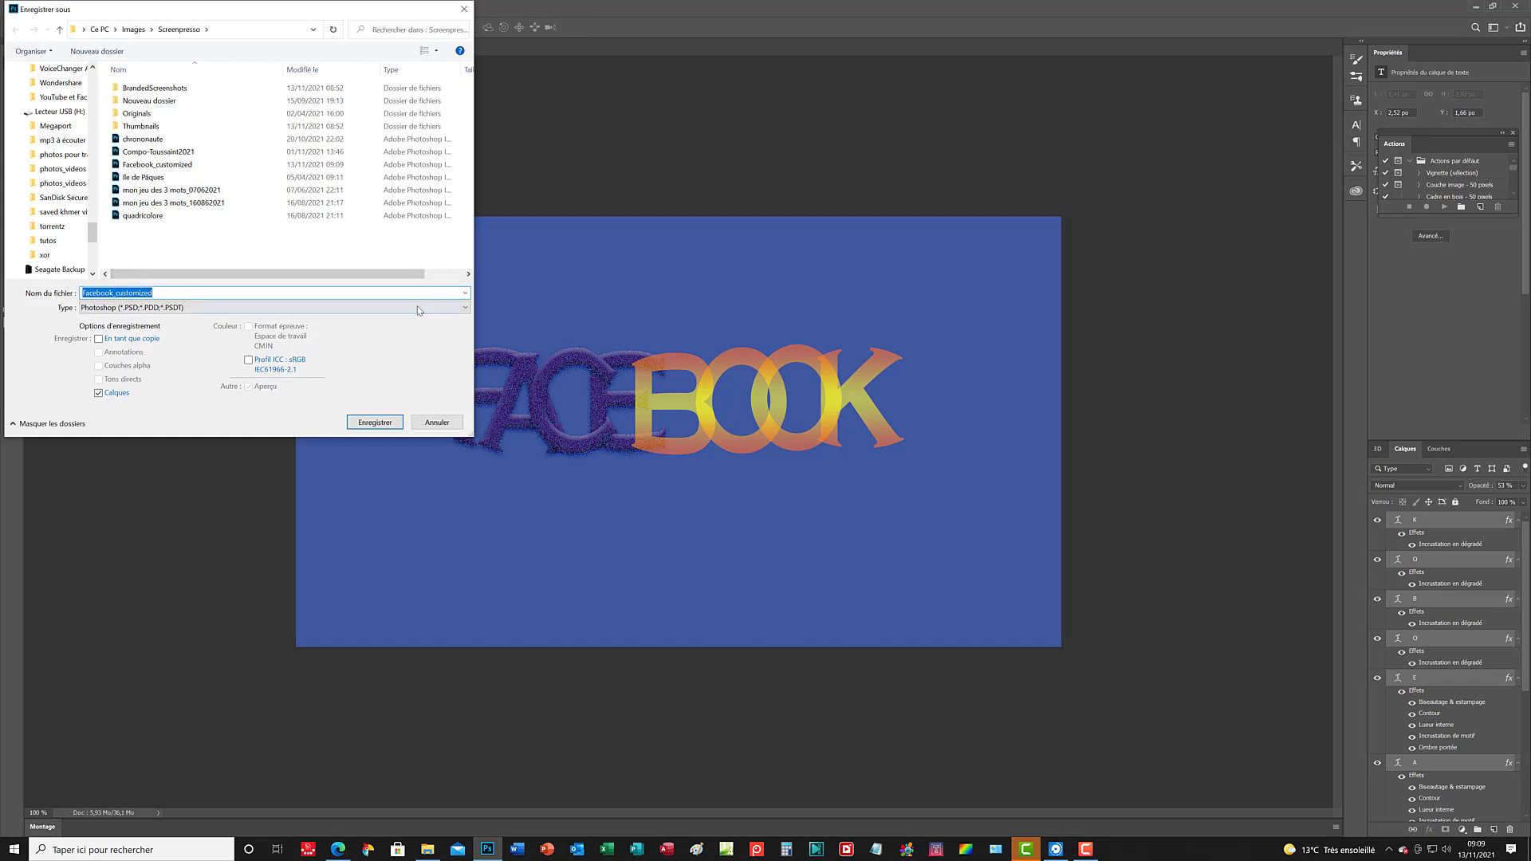
click(453, 308)
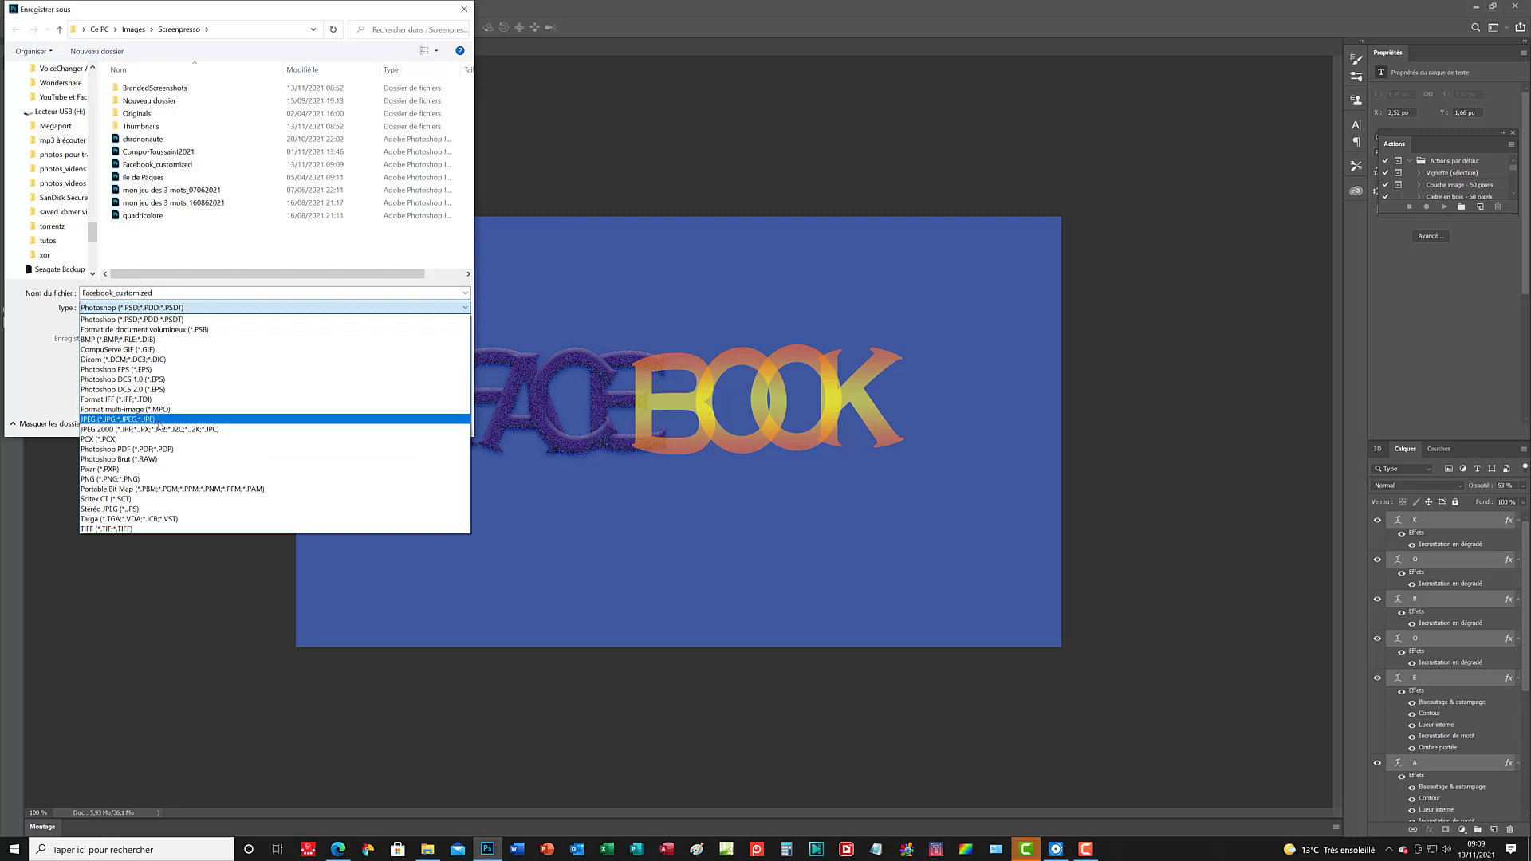
click(159, 419)
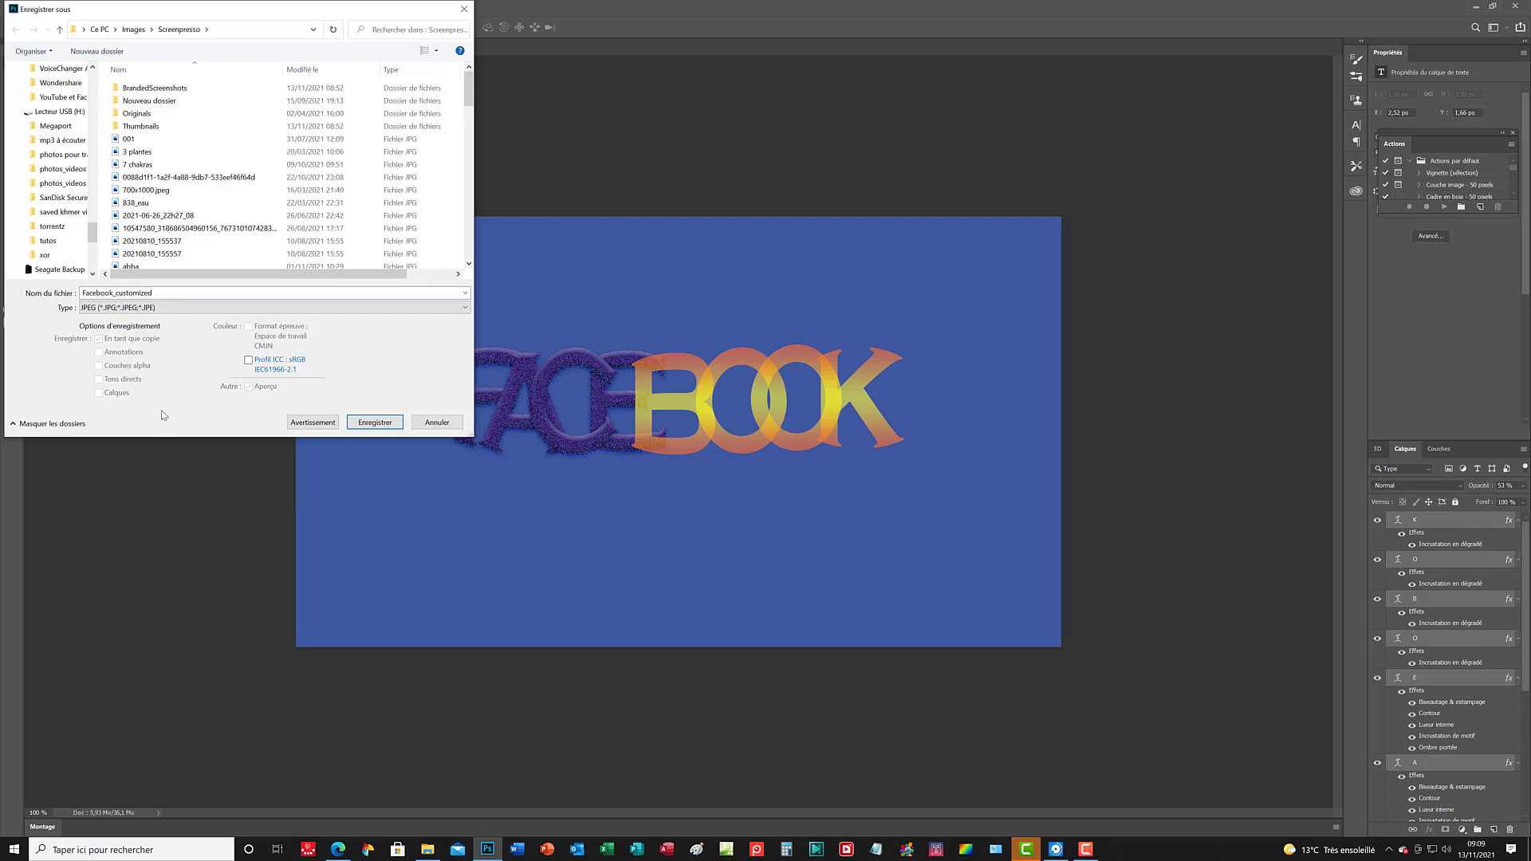
click(462, 307)
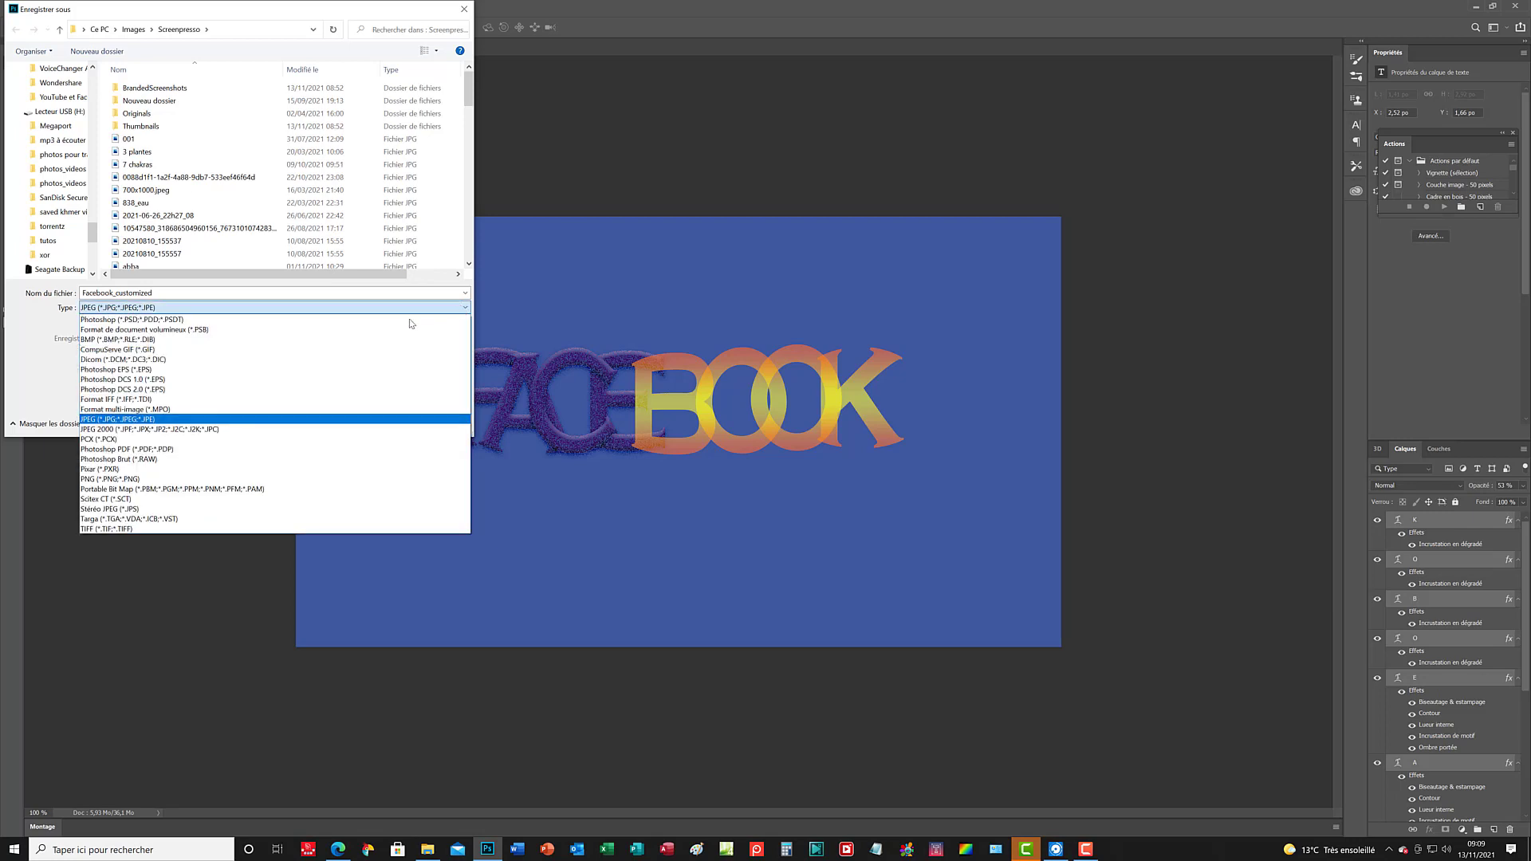
click(143, 479)
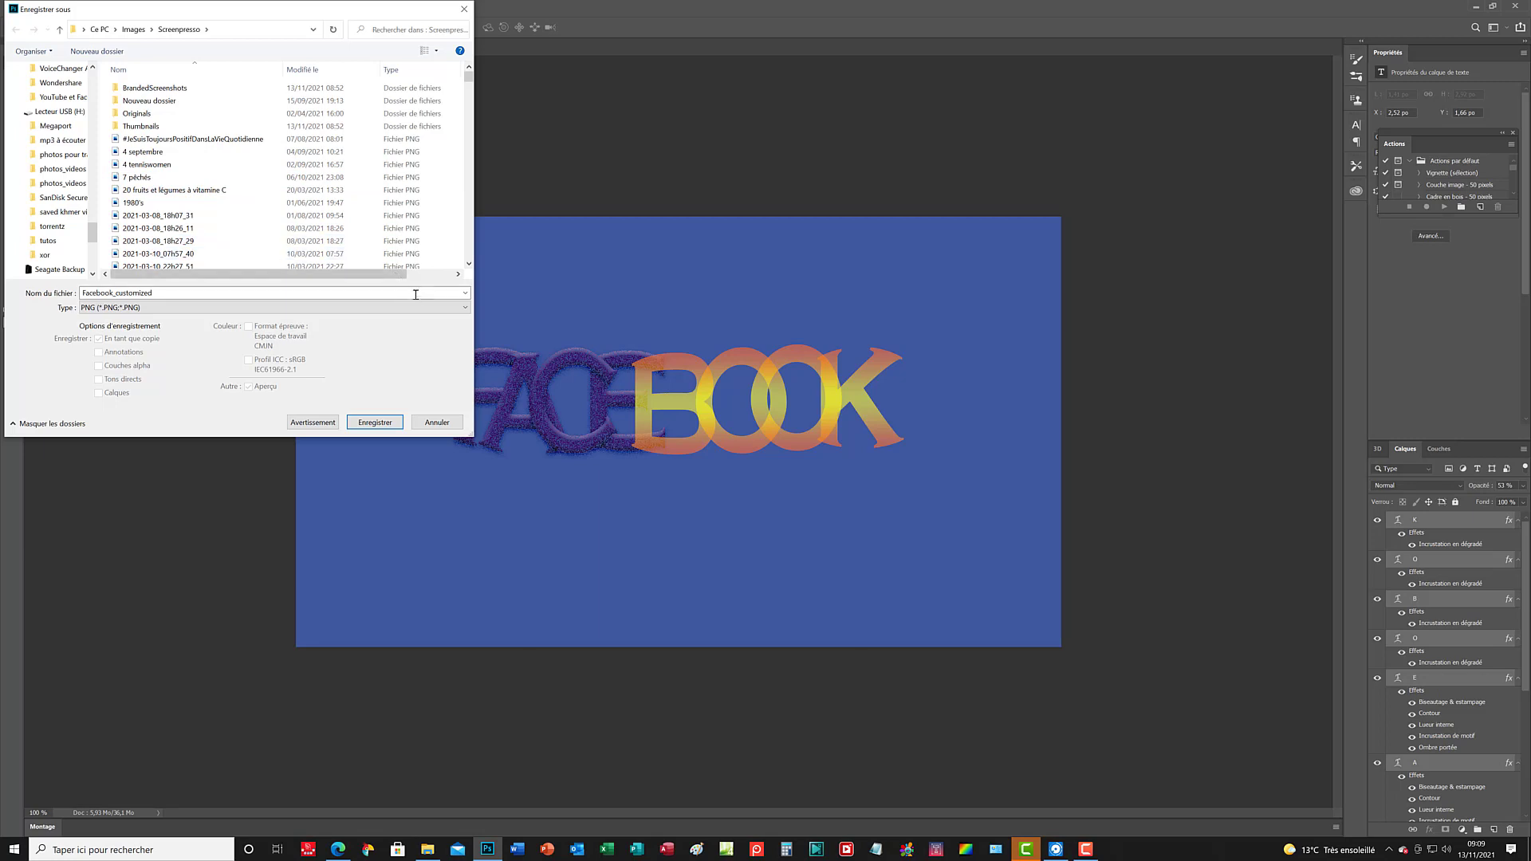
click(376, 426)
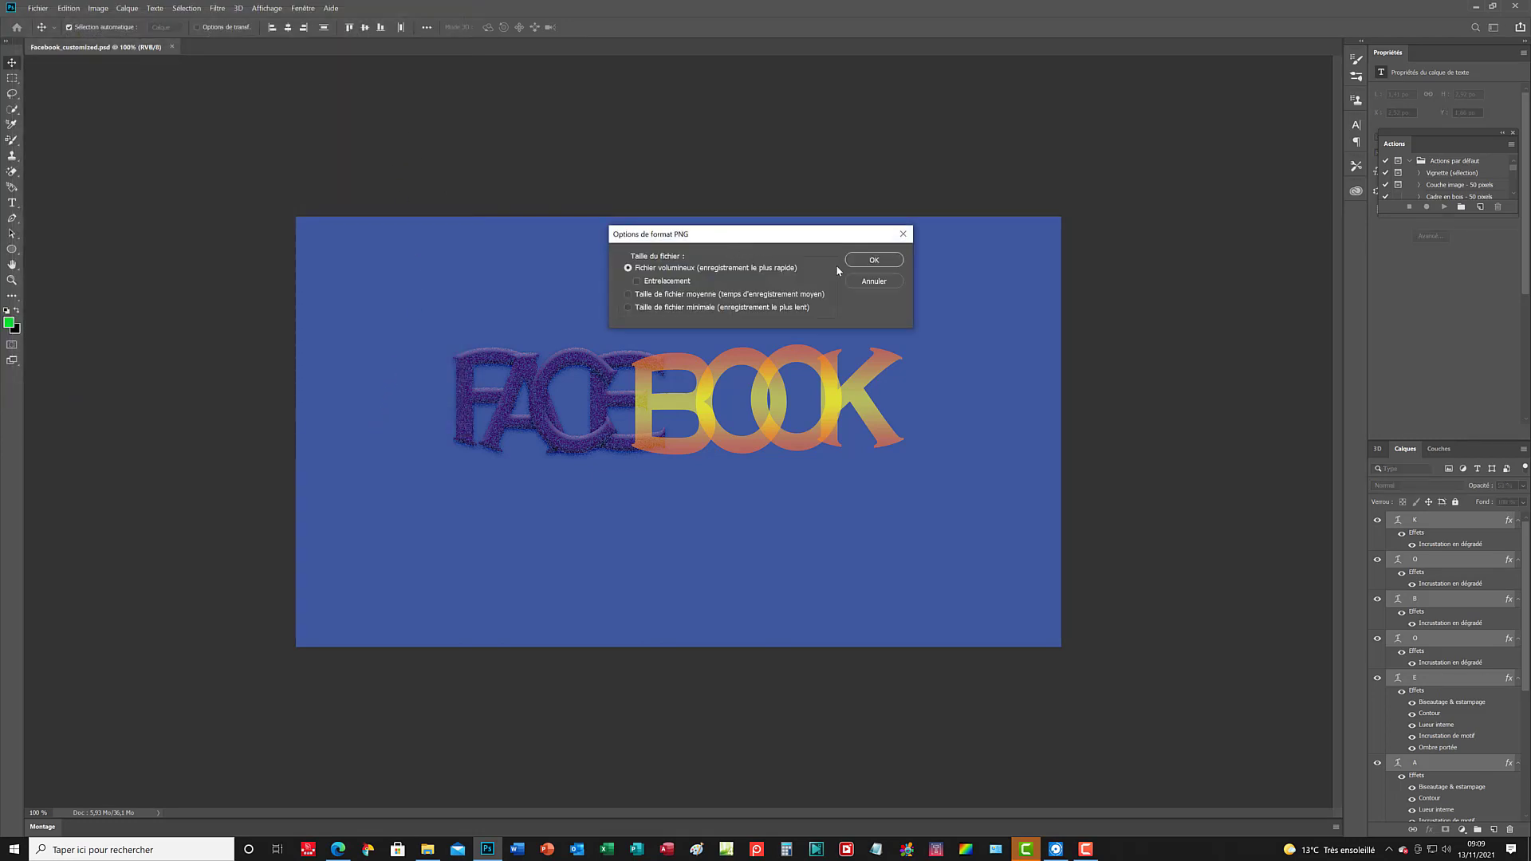
click(889, 262)
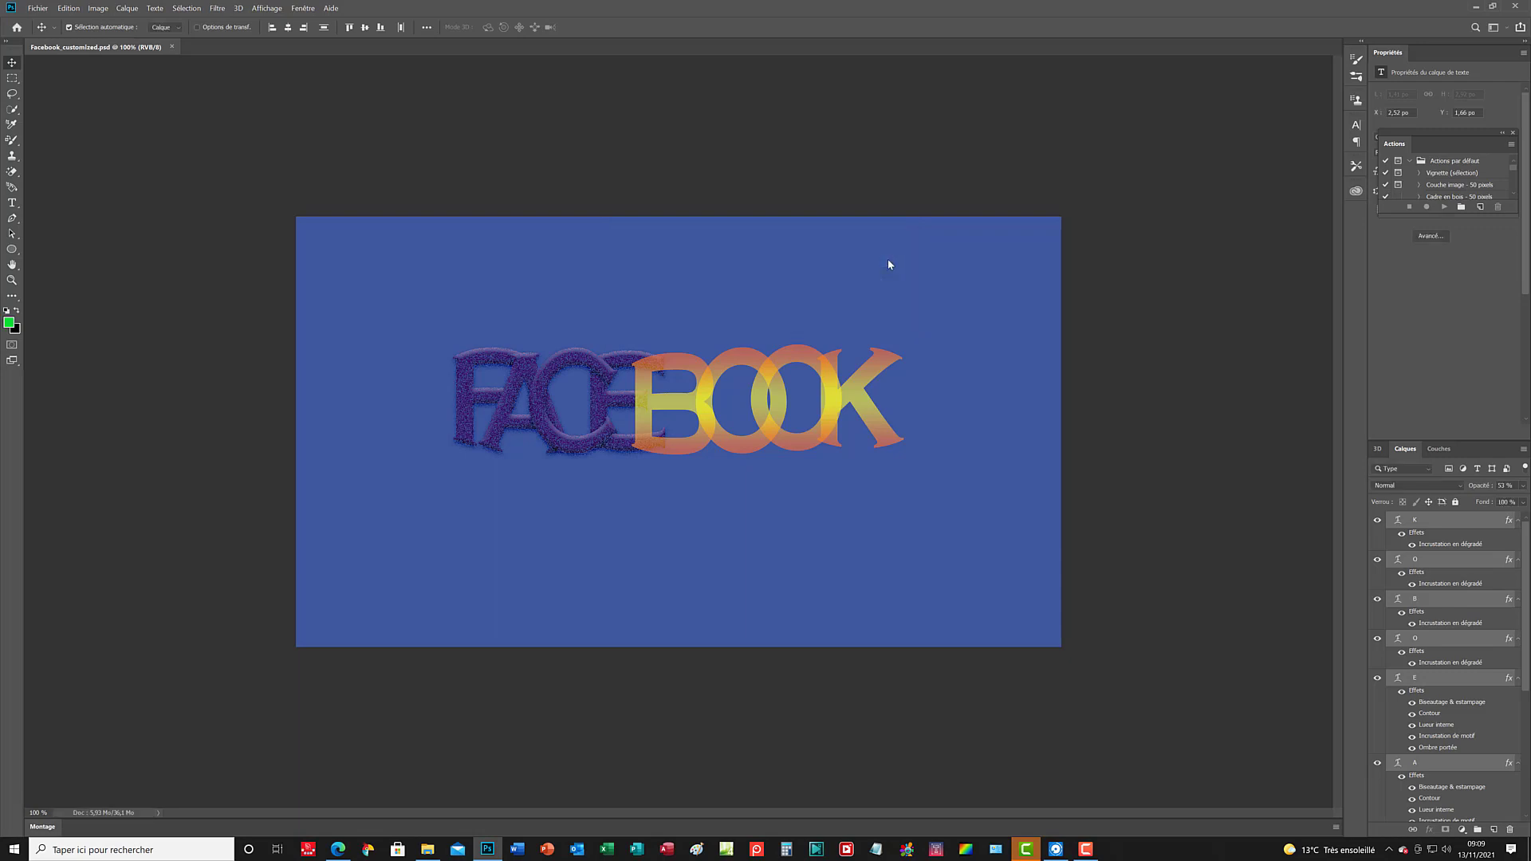